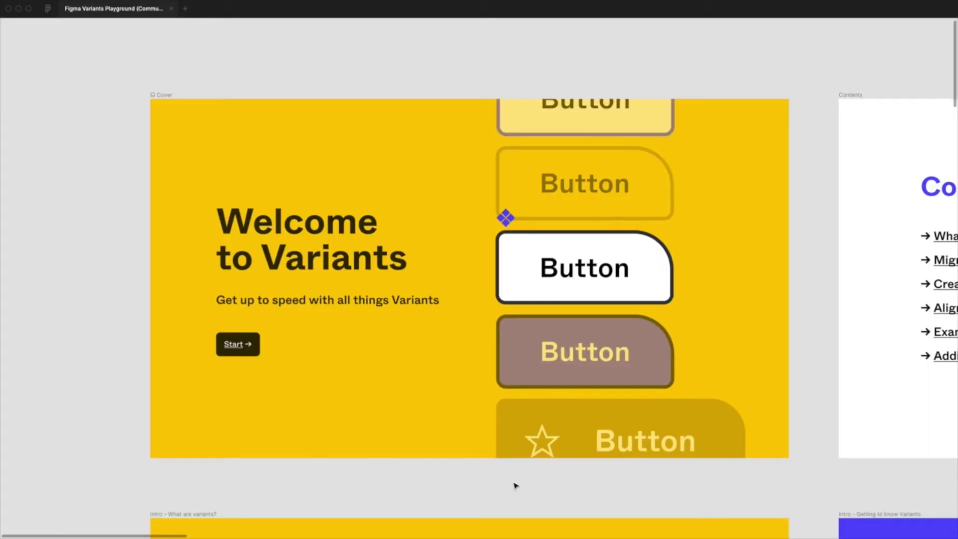
# Pan from the Cover frame to centre the Contents frame, with the Intro frames below
pyautogui.moveTo(509, 480)
pyautogui.mouseDown()
pyautogui.moveTo(488, 487)
pyautogui.moveTo(497, 495)
pyautogui.mouseUp()
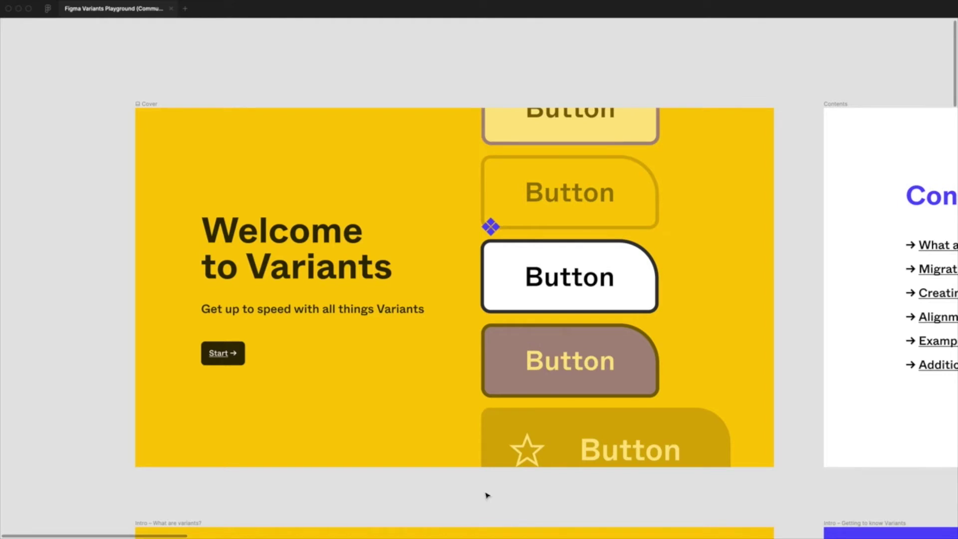
pyautogui.moveTo(483, 496)
pyautogui.mouseDown()
pyautogui.moveTo(505, 494)
pyautogui.moveTo(468, 492)
pyautogui.mouseUp()
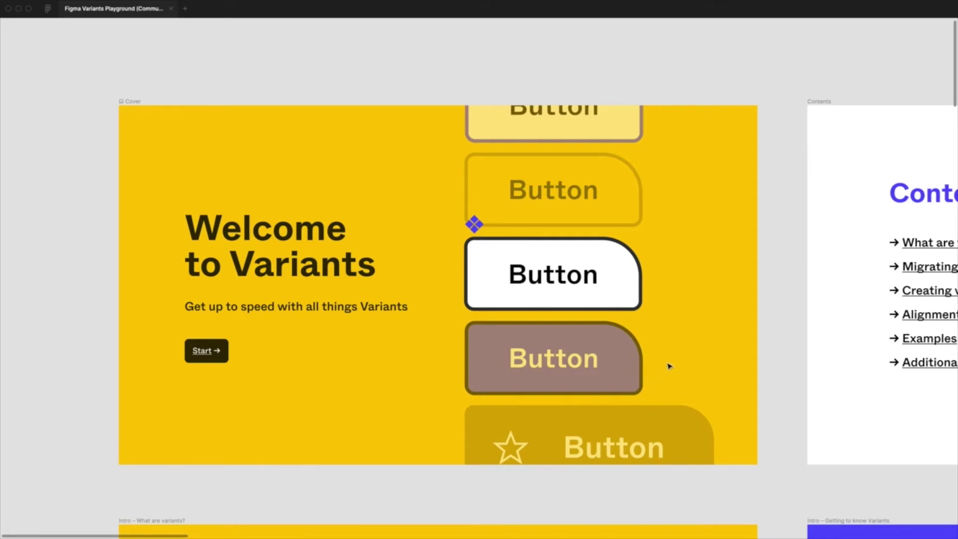
pyautogui.moveTo(725, 345); pyautogui.dragTo(553, 340)
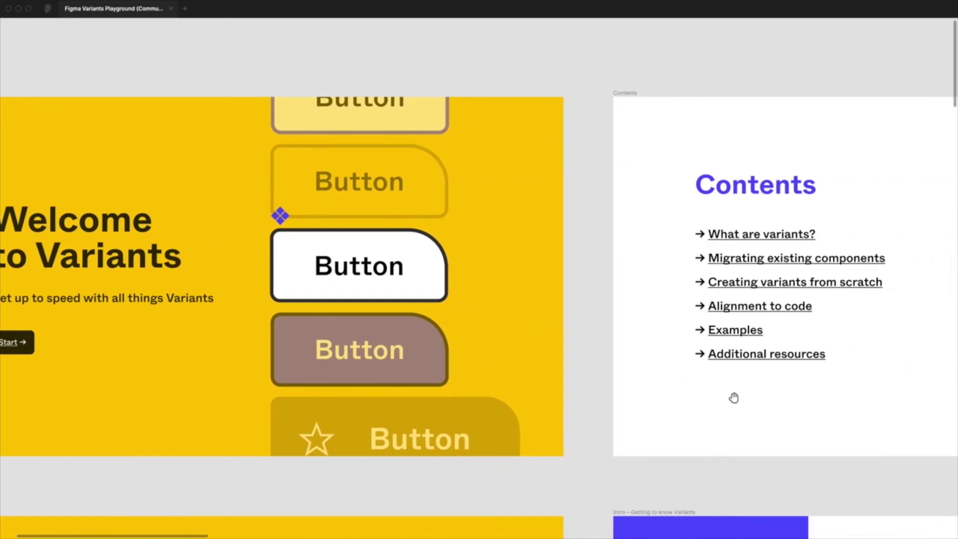
pyautogui.moveTo(734, 398); pyautogui.dragTo(449, 394)
pyautogui.moveTo(582, 402); pyautogui.dragTo(436, 375)
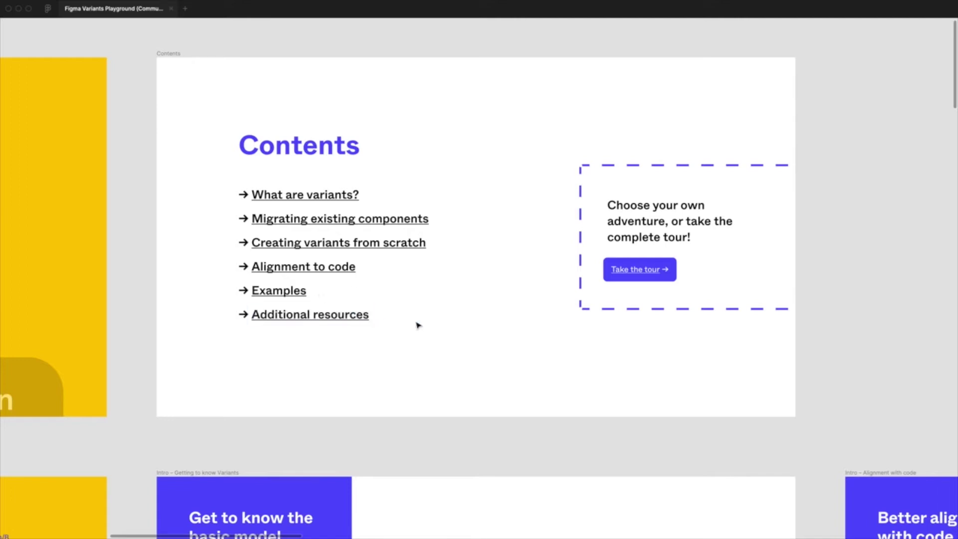
# Scroll and pan to centre the Variants? frame, then marquee over the Button/A–D components
pyautogui.moveTo(686, 362); pyautogui.dragTo(597, 358)
pyautogui.scroll(-1, 621, 367)
pyautogui.hscroll(-15, 593, 342)
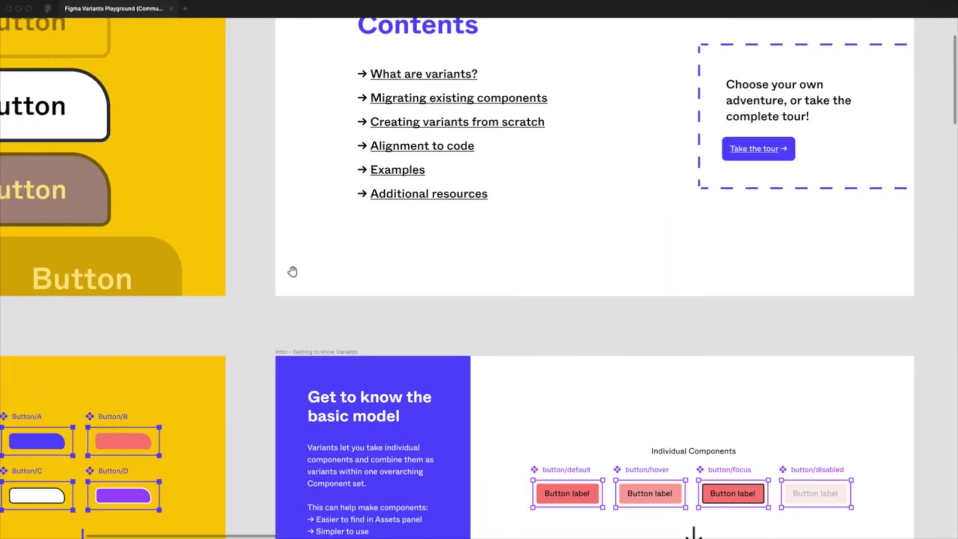
pyautogui.scroll(-5, 680, 211)
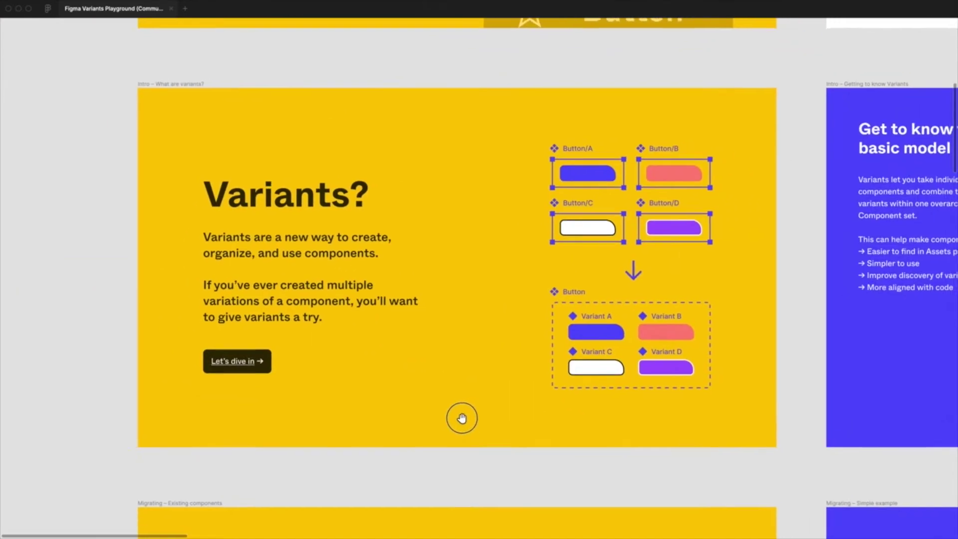
pyautogui.moveTo(458, 429); pyautogui.dragTo(483, 424)
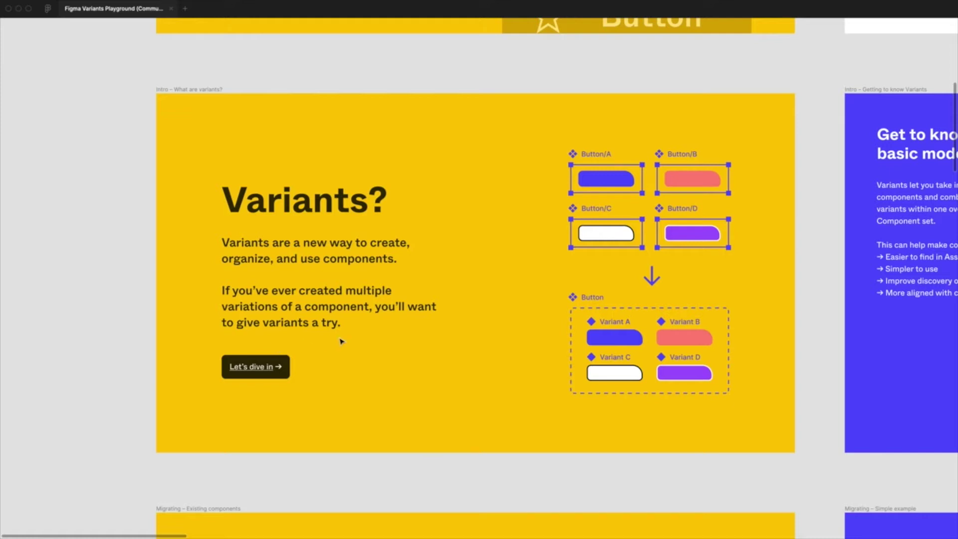
pyautogui.moveTo(436, 347); pyautogui.dragTo(370, 336)
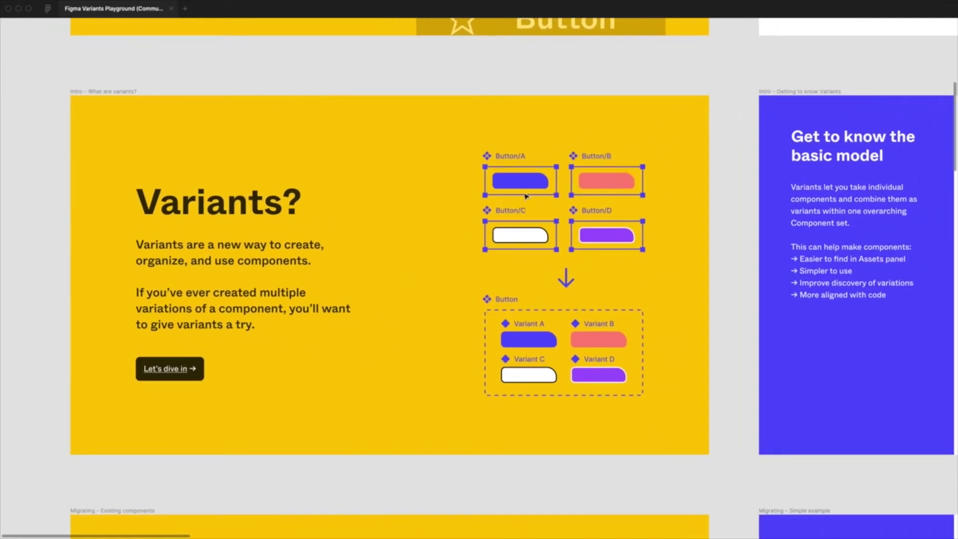
pyautogui.moveTo(459, 129); pyautogui.dragTo(689, 285)
# Scroll right past the basic model frame and centre the Better alignment with code frame
pyautogui.hscroll(5, 580, 332)
pyautogui.hscroll(4, 548, 360)
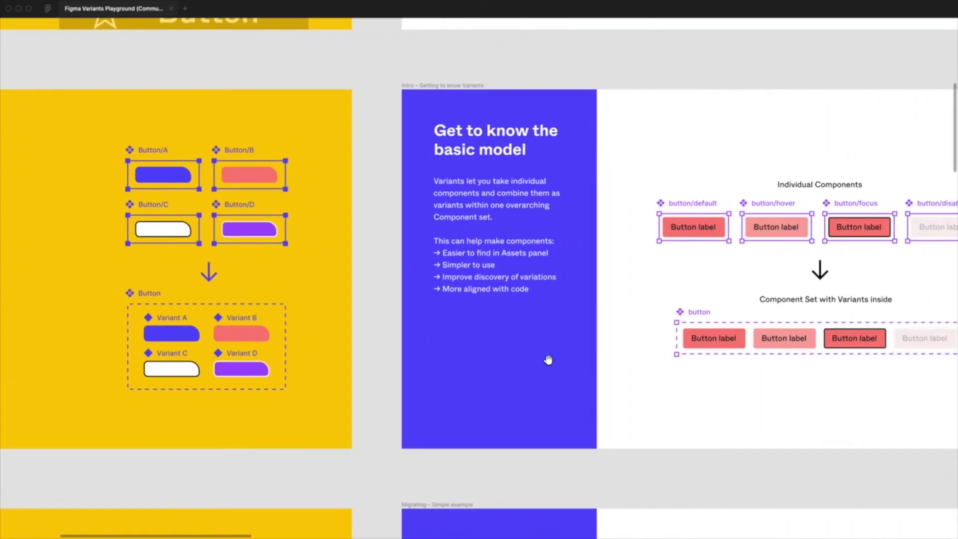
pyautogui.hscroll(7, 548, 360)
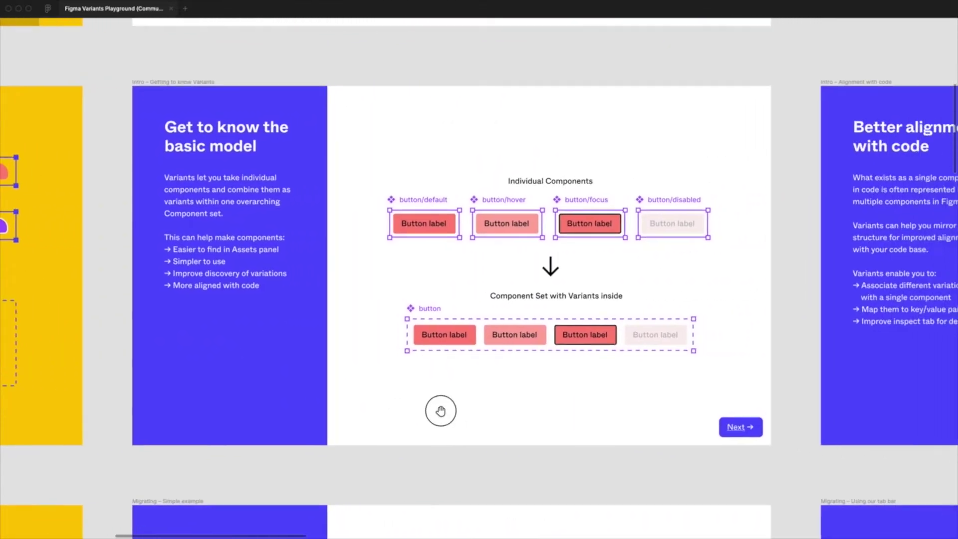
pyautogui.hscroll(2, 440, 411)
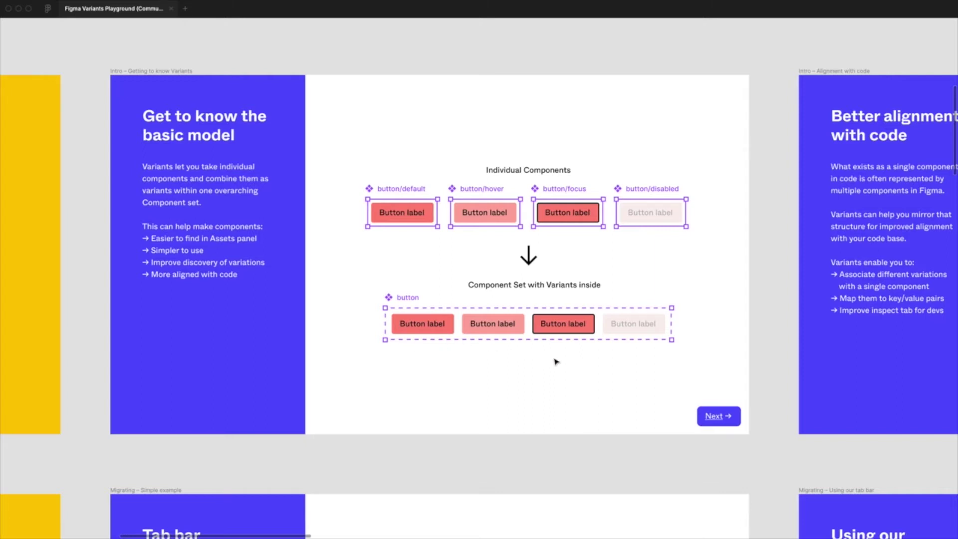
pyautogui.moveTo(619, 360); pyautogui.dragTo(378, 357)
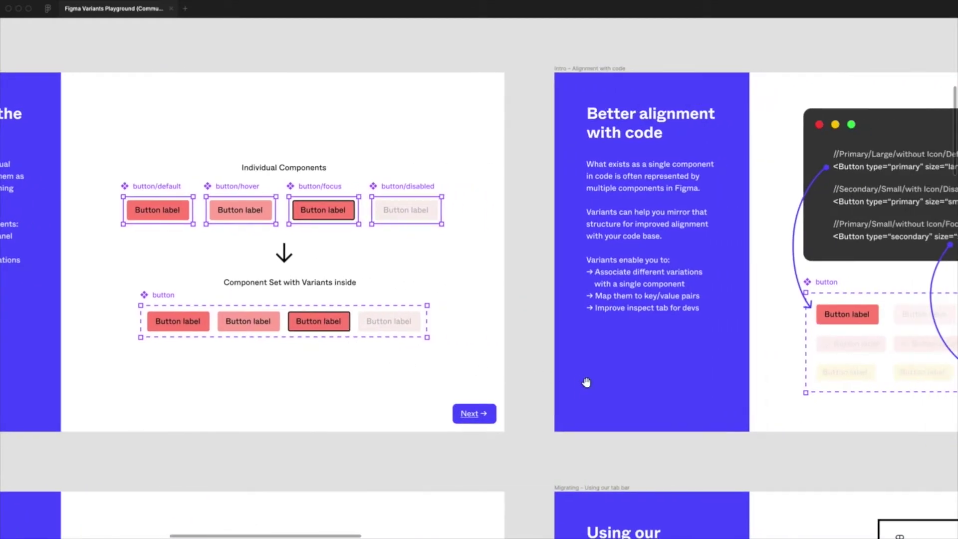
pyautogui.moveTo(584, 381); pyautogui.dragTo(341, 367)
pyautogui.moveTo(534, 375); pyautogui.dragTo(331, 359)
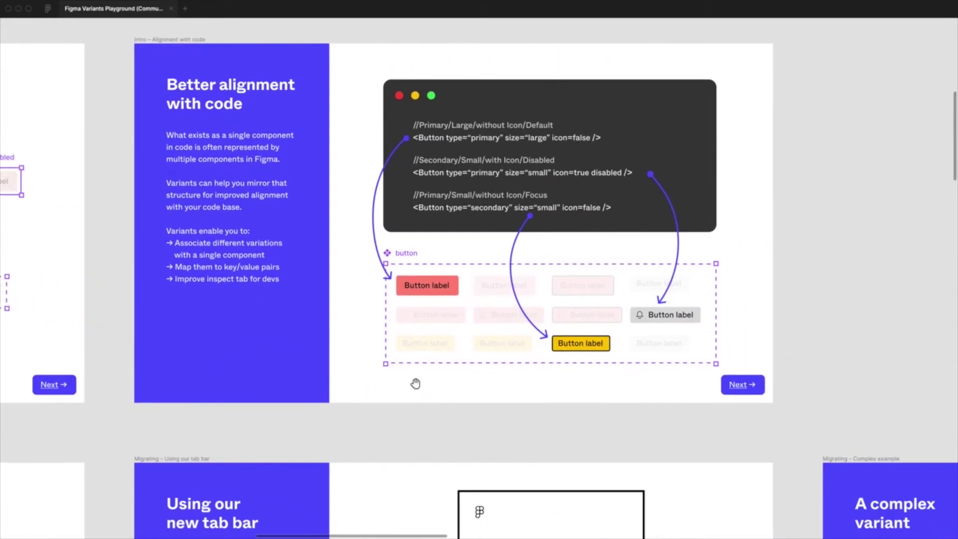
pyautogui.moveTo(417, 385); pyautogui.dragTo(364, 381)
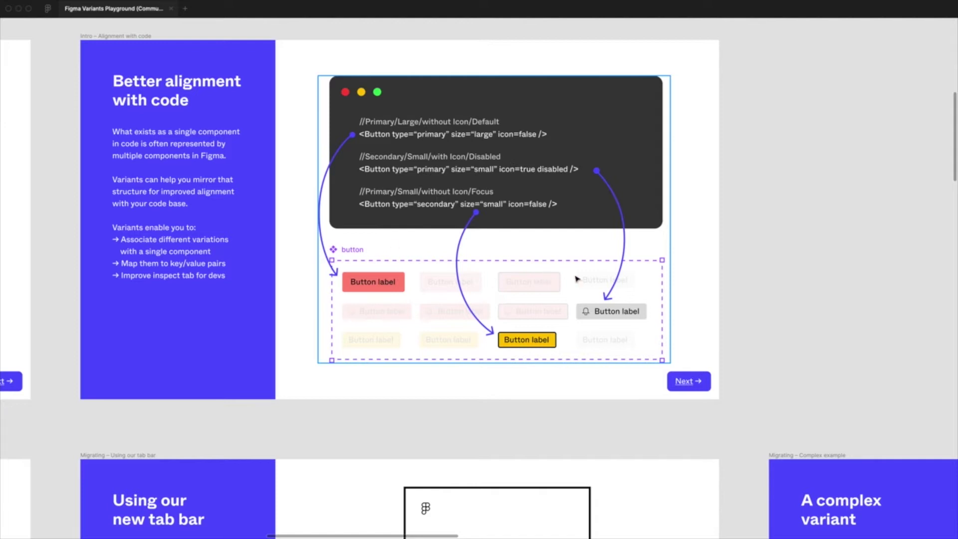
pyautogui.moveTo(747, 366); pyautogui.dragTo(849, 145)
# Pan past the Migrating frames to the home, search and play tab-bar components, briefly selecting tab-bar/search
pyautogui.moveTo(220, 235); pyautogui.dragTo(675, 134)
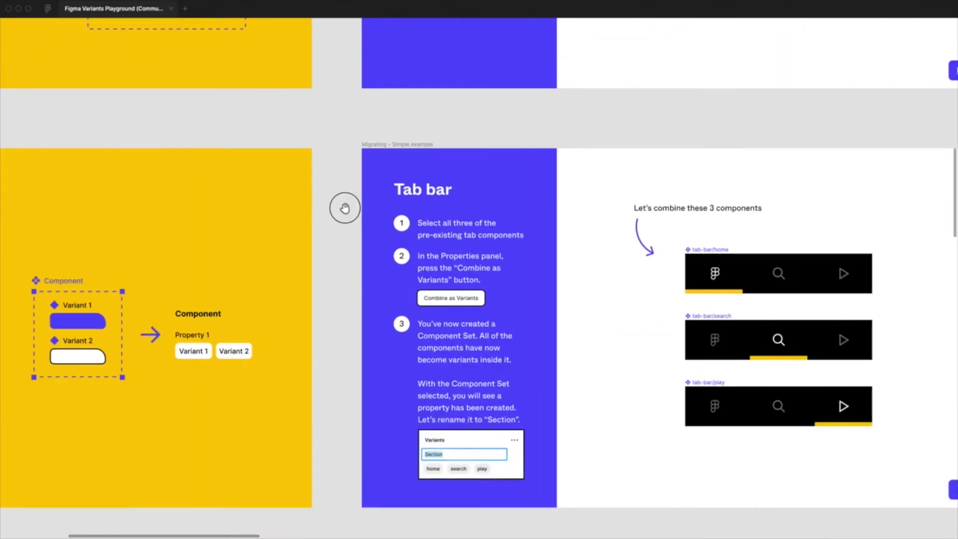
pyautogui.moveTo(344, 207); pyautogui.dragTo(653, 195)
pyautogui.moveTo(316, 207); pyautogui.dragTo(310, 141)
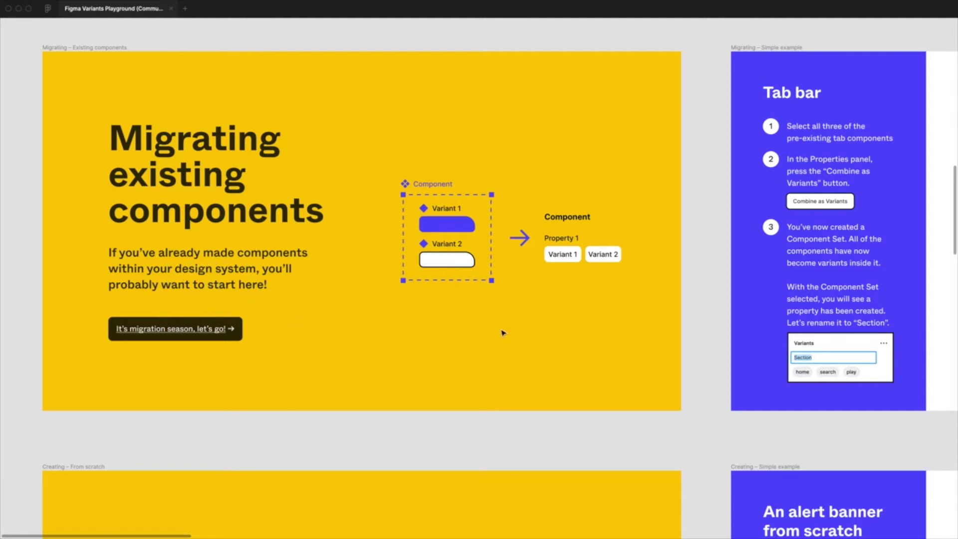
pyautogui.moveTo(543, 329); pyautogui.dragTo(284, 334)
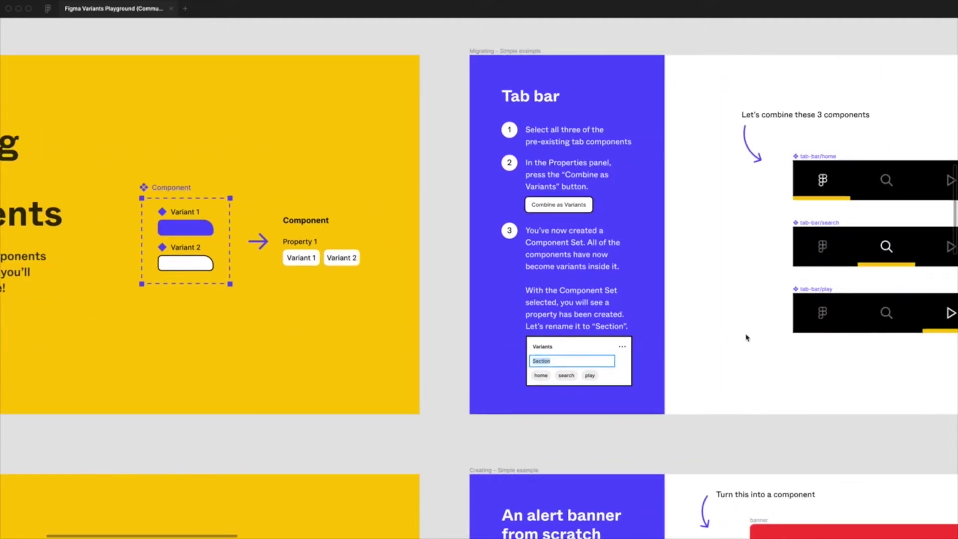
pyautogui.hscroll(10, 747, 338)
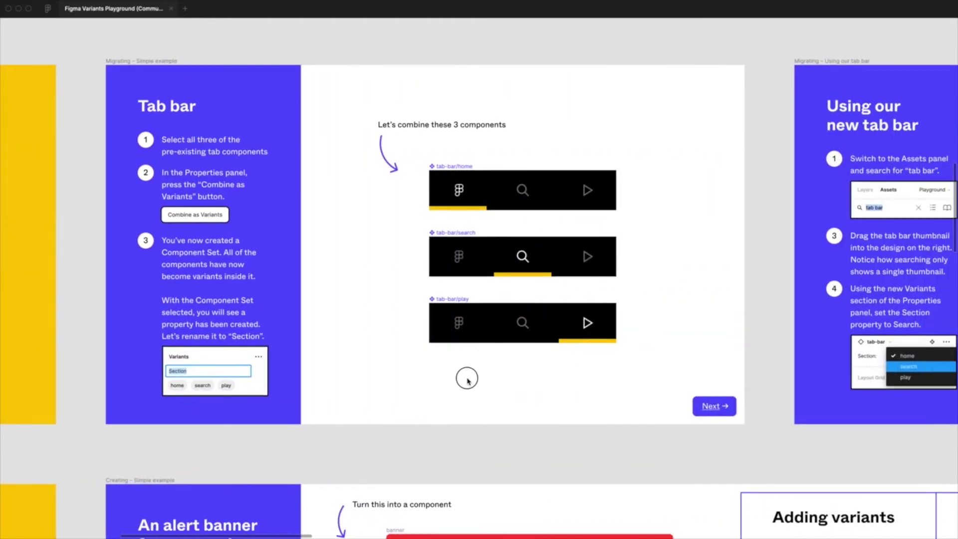
pyautogui.click(455, 265)
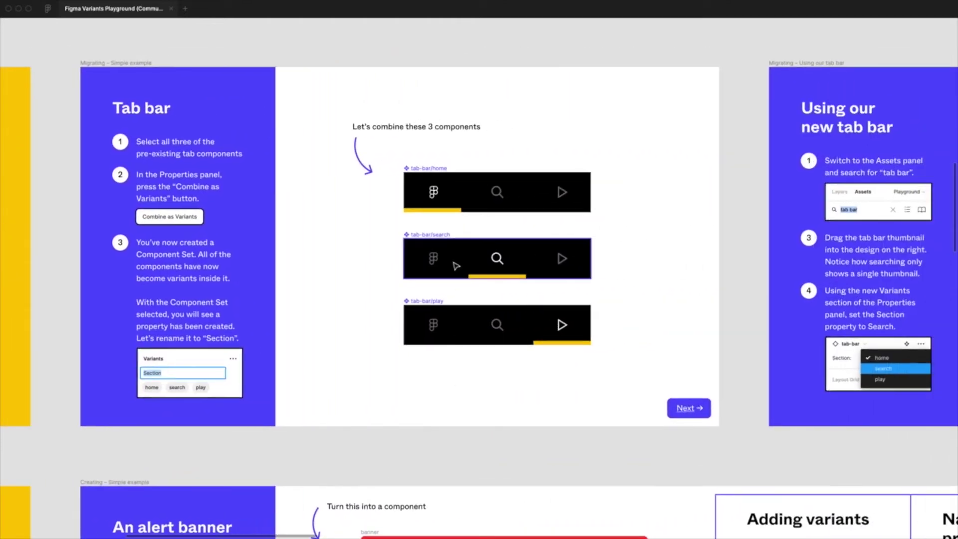
pyautogui.moveTo(509, 377); pyautogui.dragTo(499, 375)
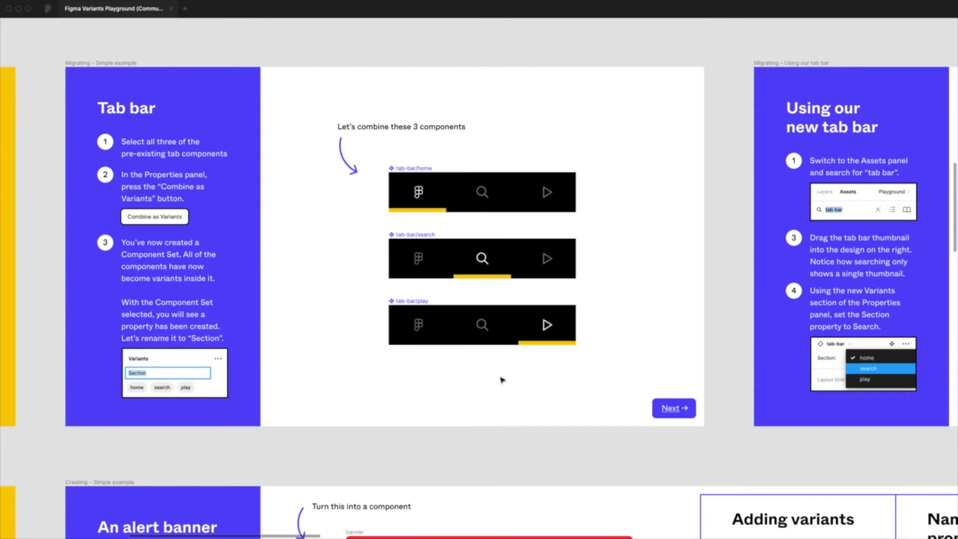
# With the interface hidden, marquee-select all three tab-bar components on the canvas
pyautogui.click(408, 172)
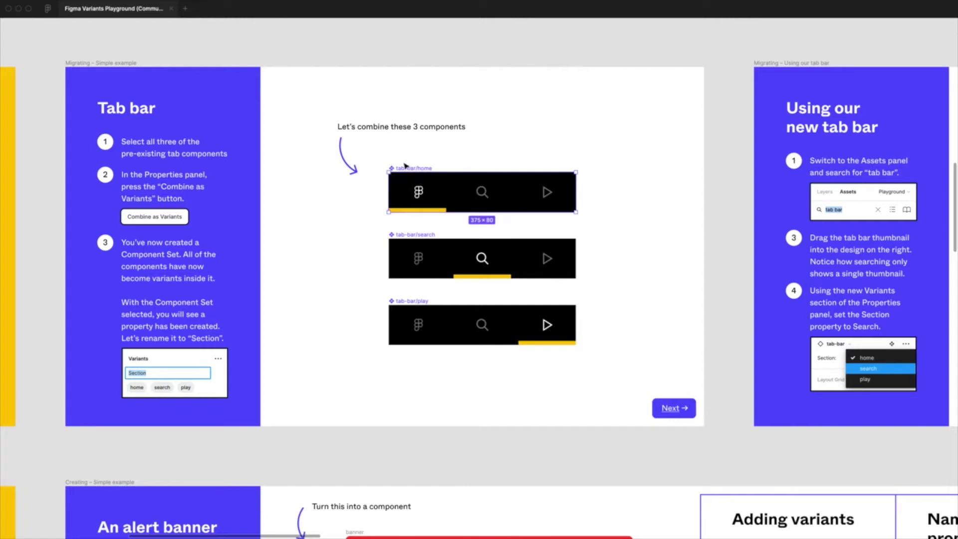
pyautogui.click(405, 164)
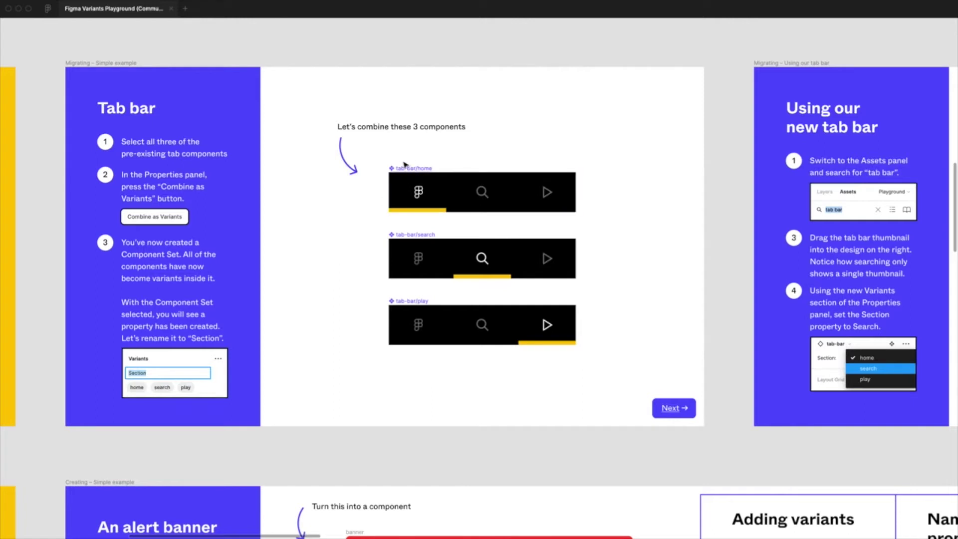
pyautogui.hotkey('ctrl', '\\')
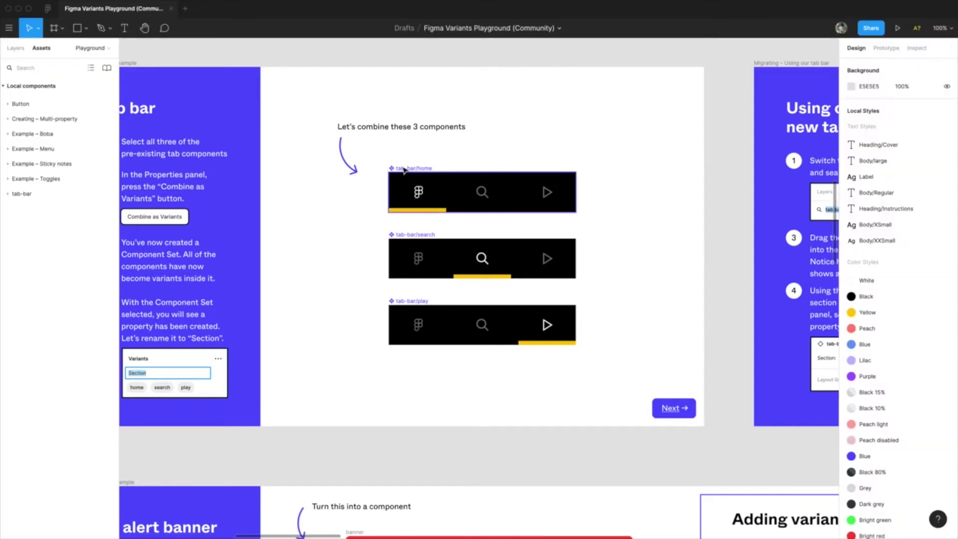
pyautogui.click(405, 170)
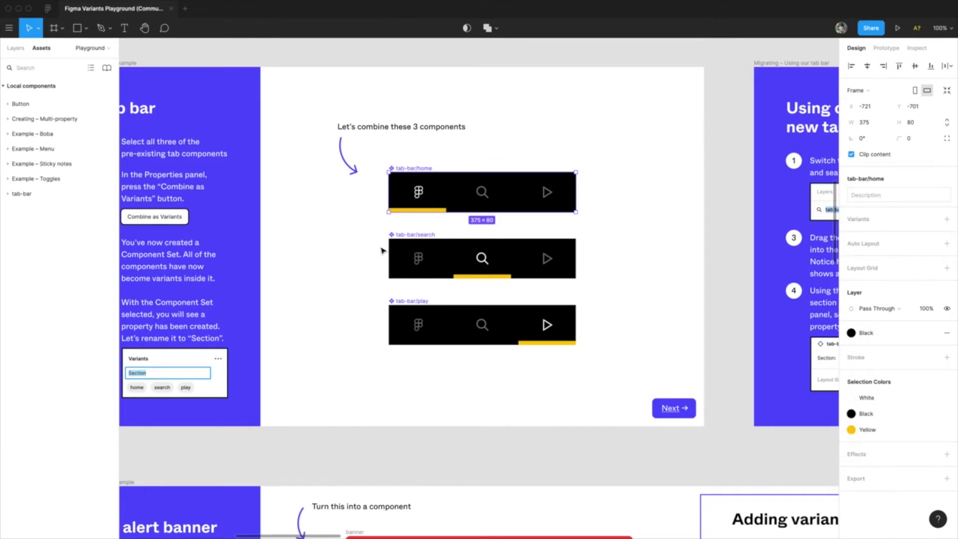
pyautogui.hotkey('ctrl', '\\')
pyautogui.moveTo(364, 310); pyautogui.dragTo(354, 310)
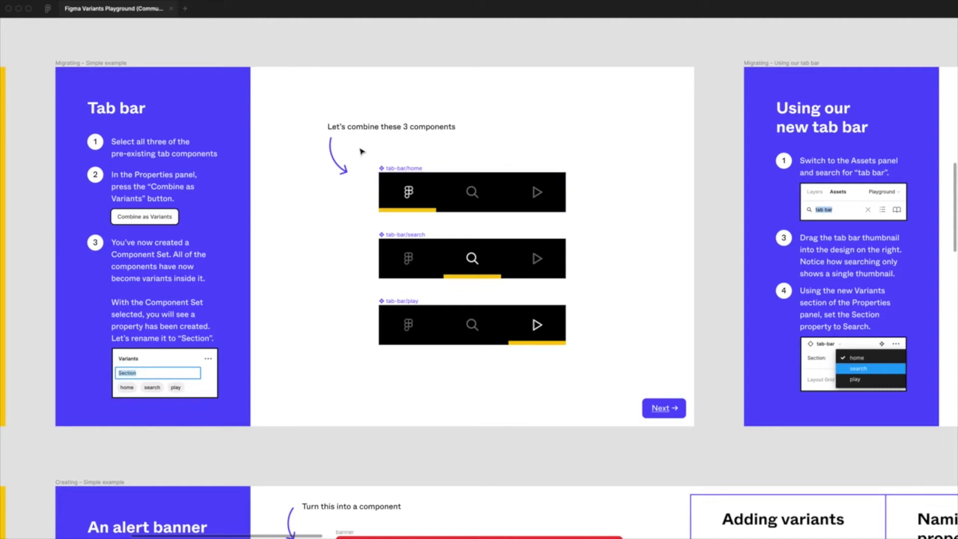
pyautogui.moveTo(359, 146); pyautogui.dragTo(609, 374)
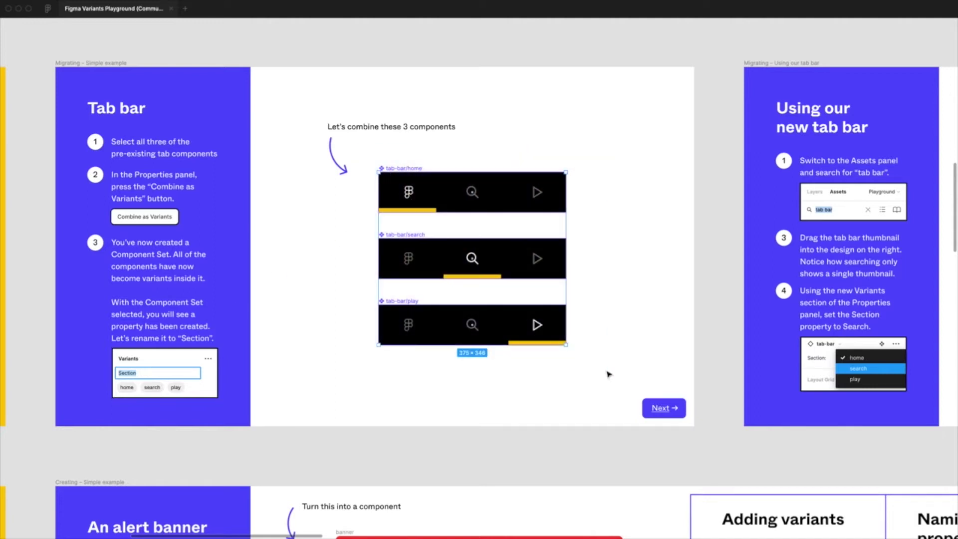
# Restore the panels and shift-select tab-bar/home, tab-bar/search and tab-bar/play in Layers
pyautogui.hotkey('ctrl', '\\')
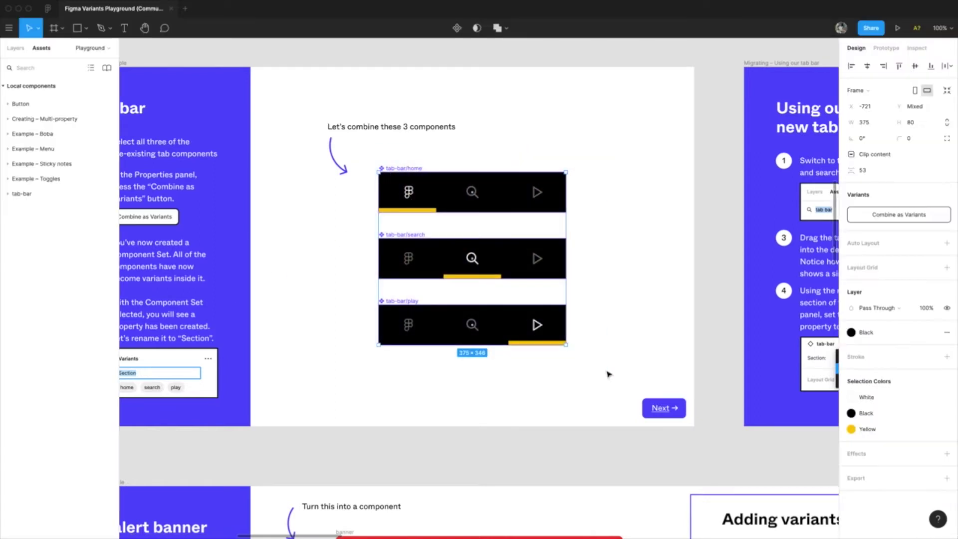
pyautogui.click(19, 48)
pyautogui.click(302, 278)
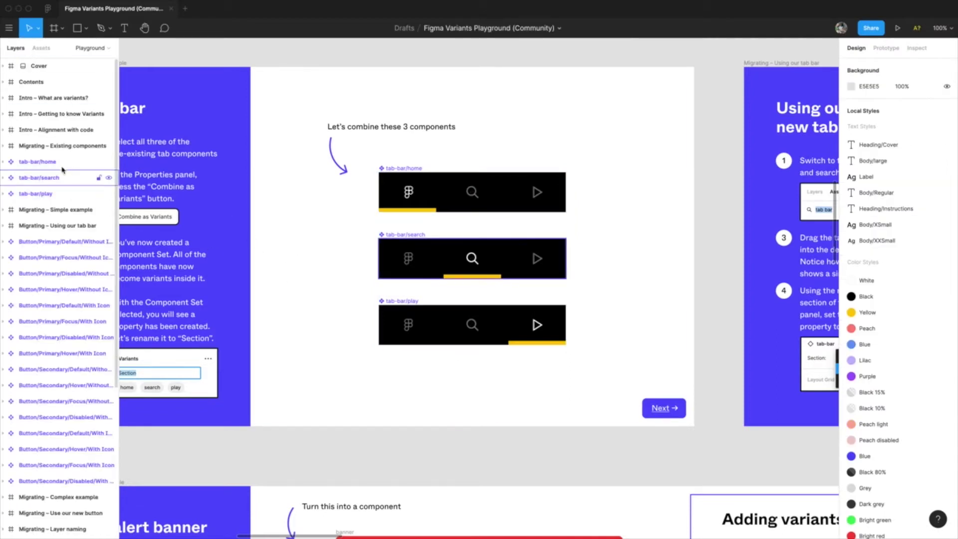
pyautogui.click(50, 162)
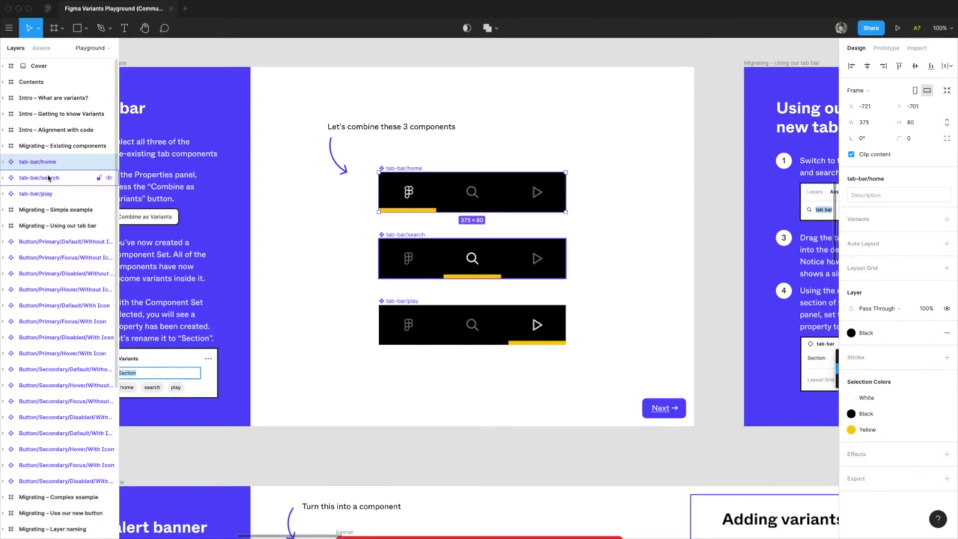
pyautogui.keyDown('shift'); pyautogui.click(46, 178); pyautogui.keyUp('shift')
pyautogui.keyDown('shift'); pyautogui.click(46, 194); pyautogui.keyUp('shift')
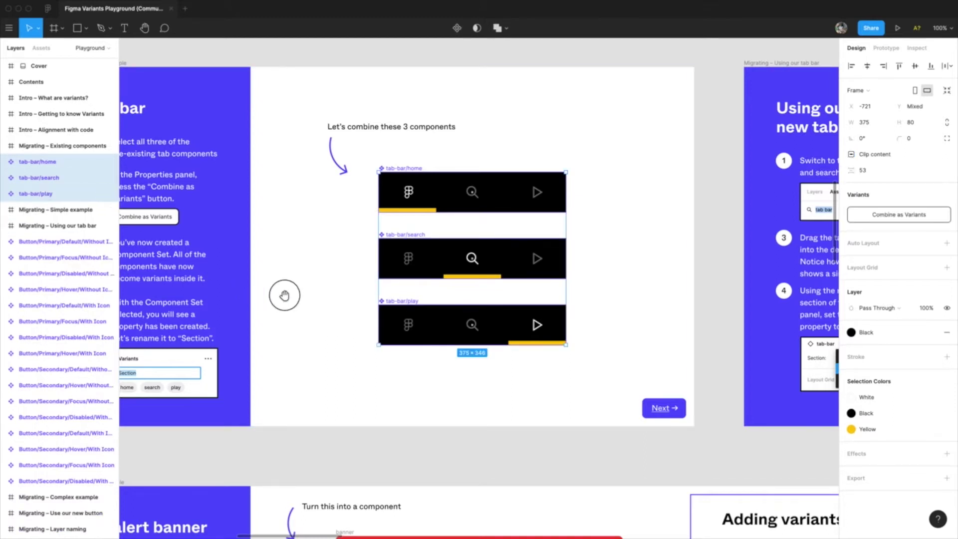
pyautogui.moveTo(285, 295); pyautogui.dragTo(392, 295)
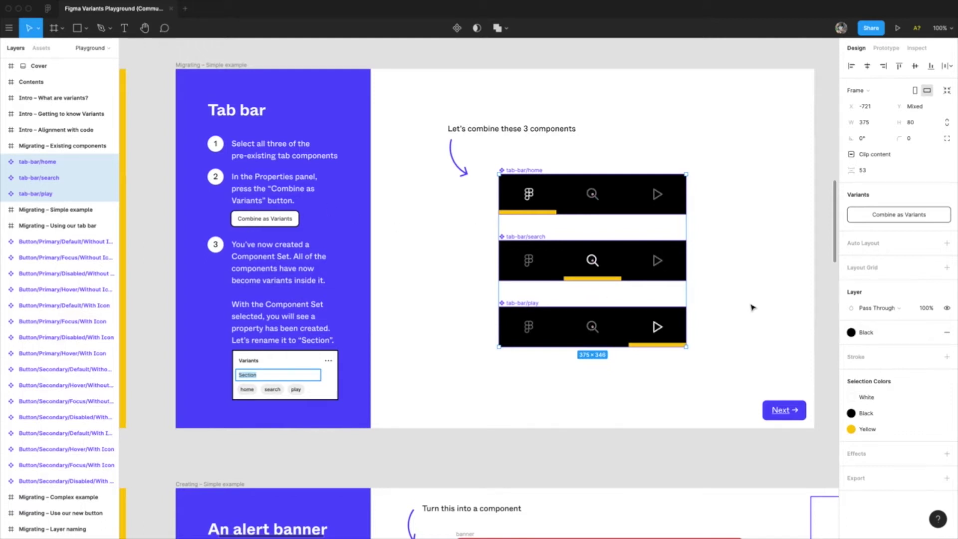
pyautogui.moveTo(753, 307); pyautogui.dragTo(669, 299)
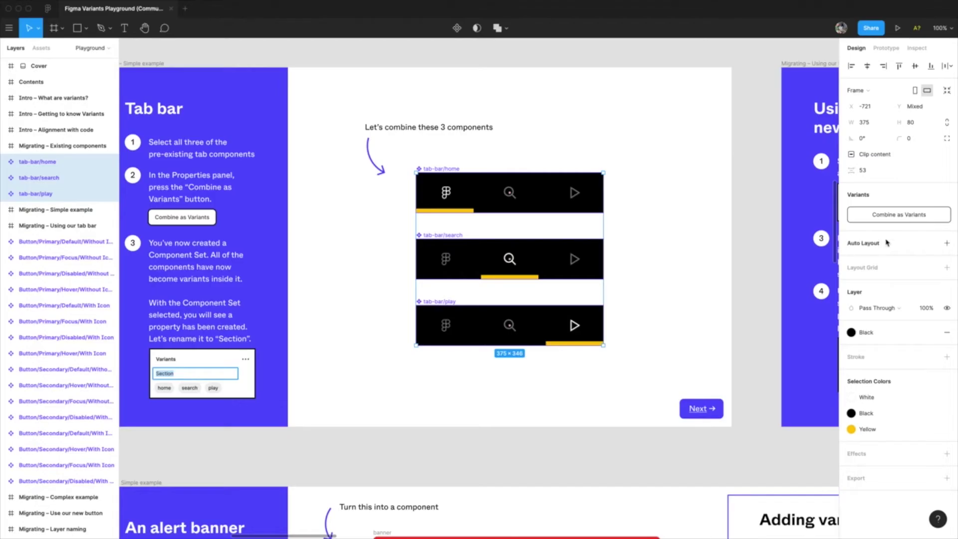
# Combine the three tab-bar components as variants and inspect the home and search variants
pyautogui.click(906, 218)
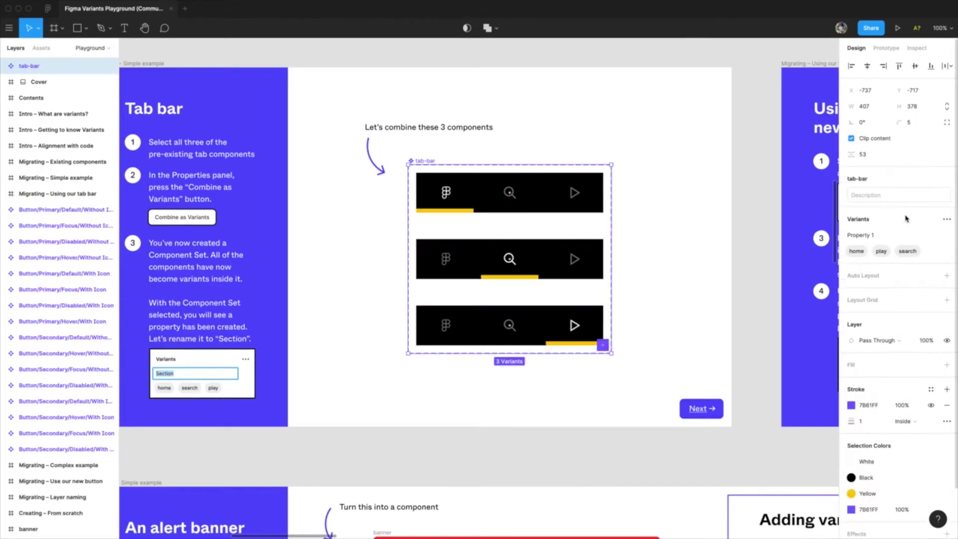
pyautogui.click(697, 224)
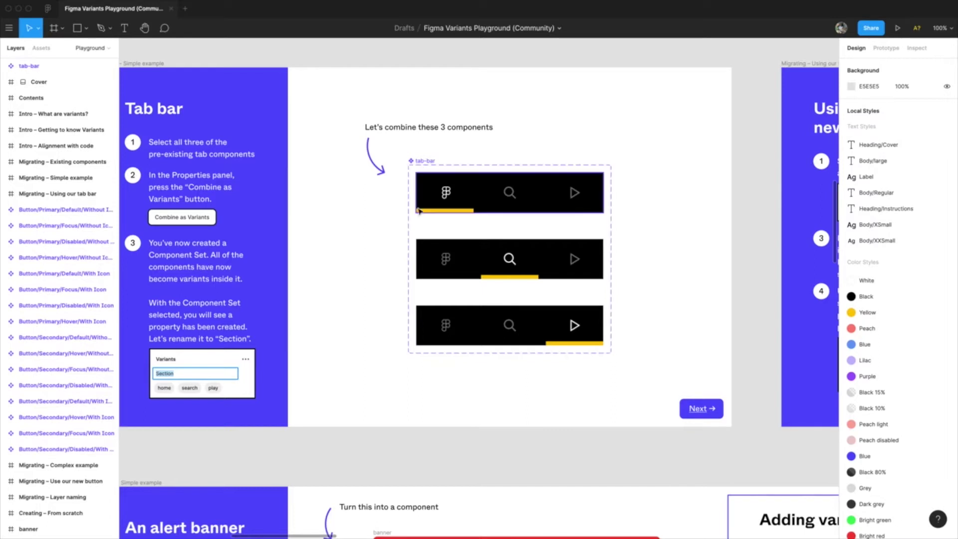
pyautogui.click(450, 258)
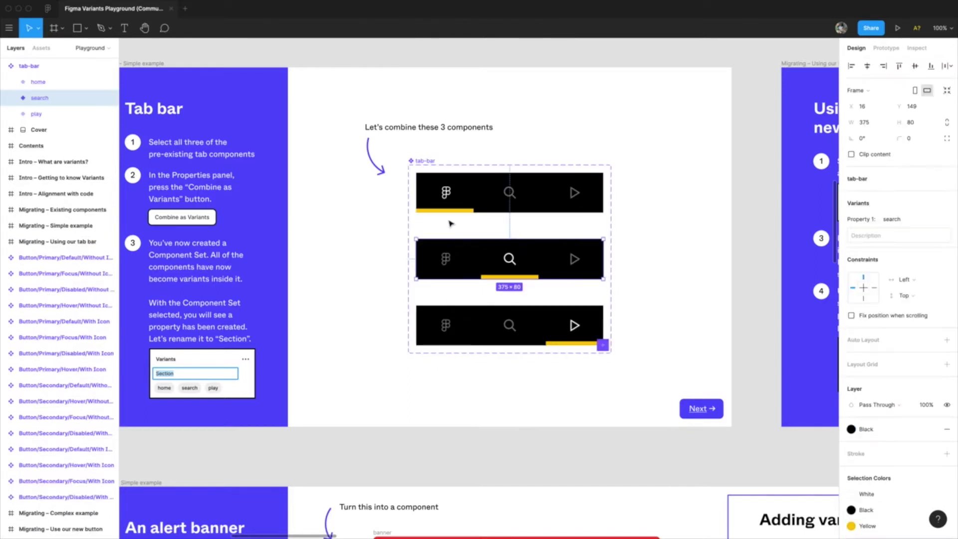
pyautogui.click(452, 202)
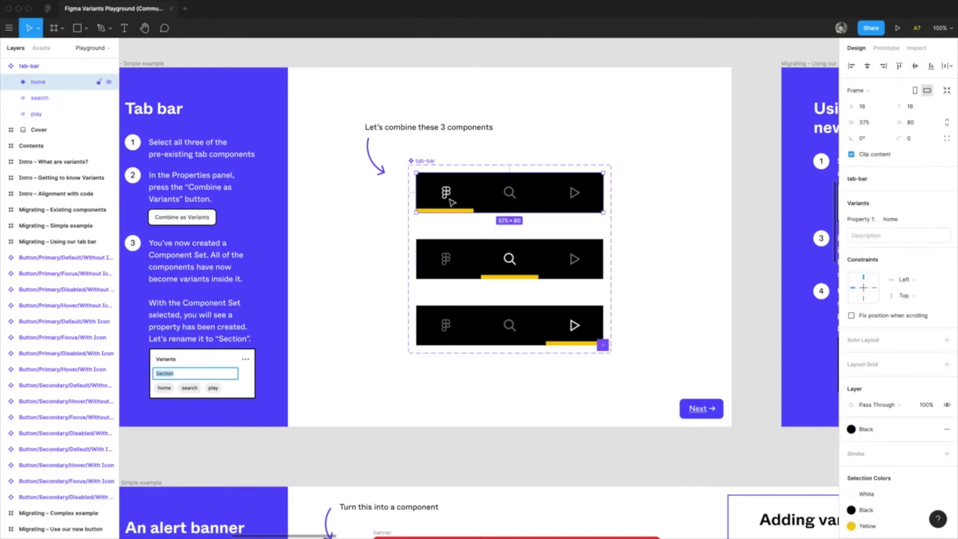
pyautogui.click(4, 67)
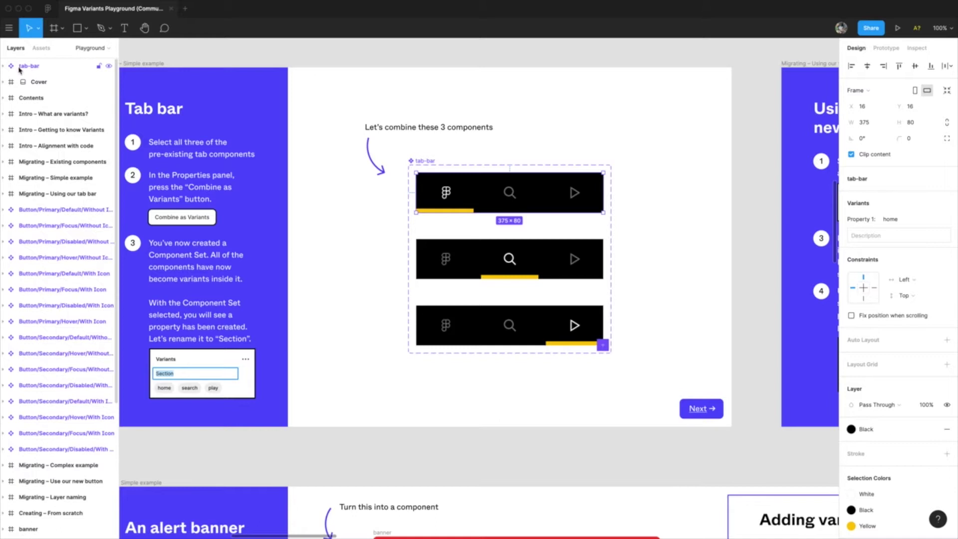
pyautogui.click(3, 66)
pyautogui.keyDown('shift'); pyautogui.click(29, 81); pyautogui.keyUp('shift')
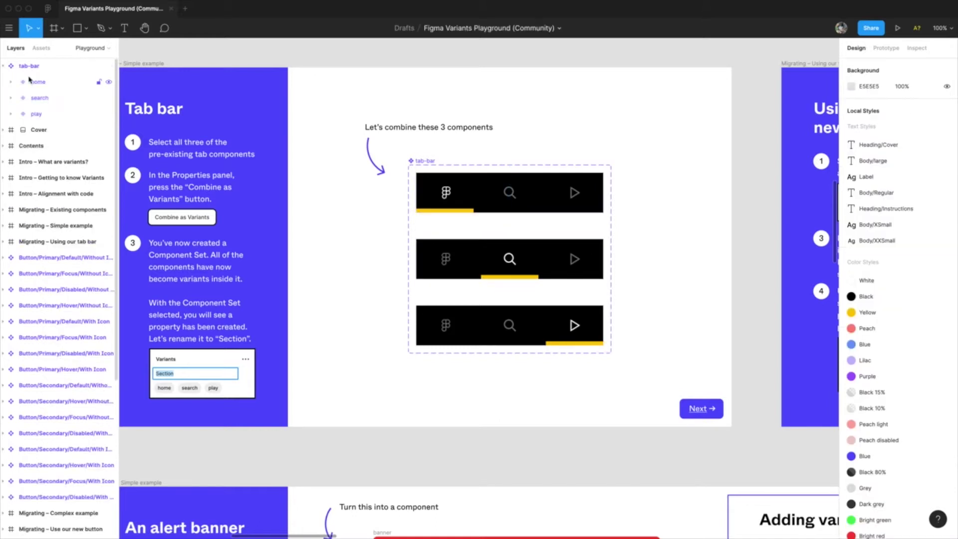
pyautogui.click(29, 65)
# Undo the merge, recombine the components into the tab-bar set, and pan to Using our new tab bar
pyautogui.press('super+shift+g')
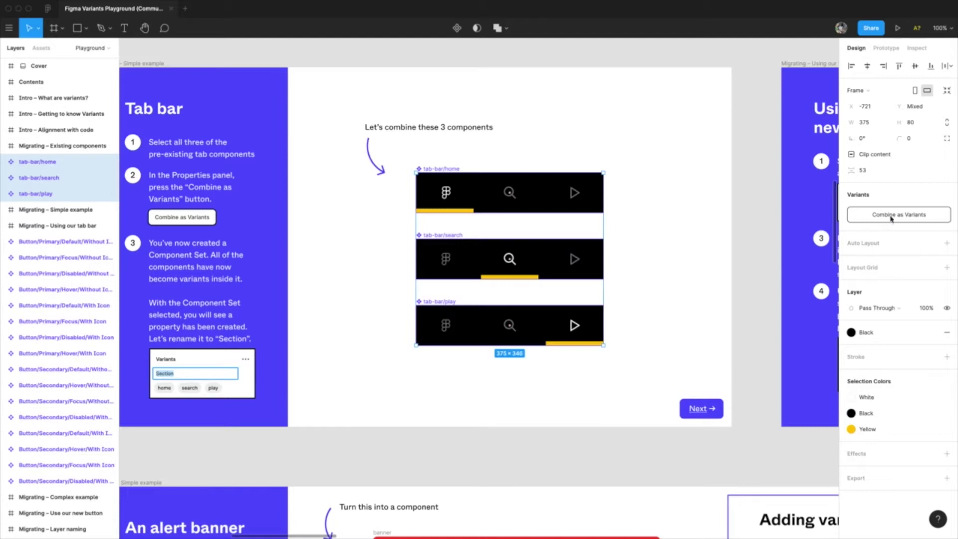
pyautogui.click(895, 221)
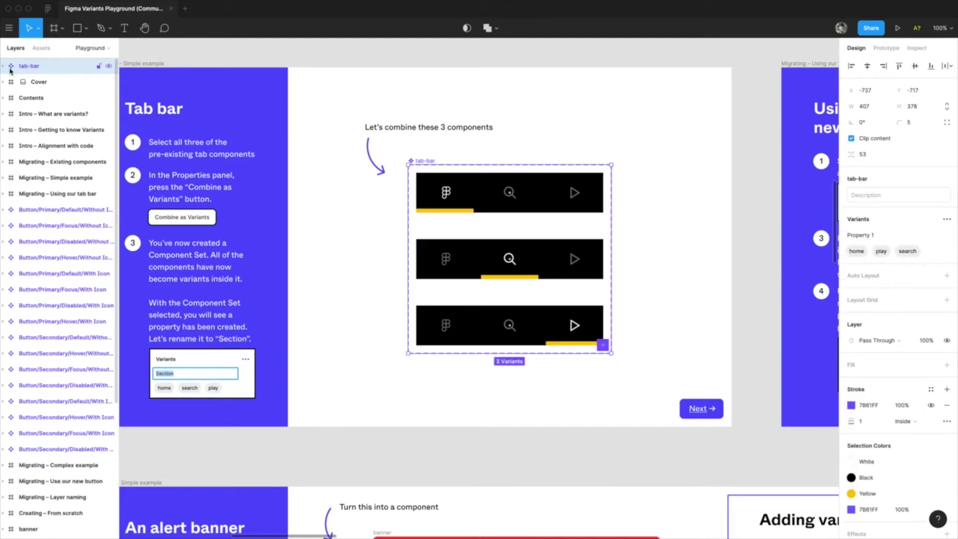
pyautogui.click(2, 67)
pyautogui.click(2, 67)
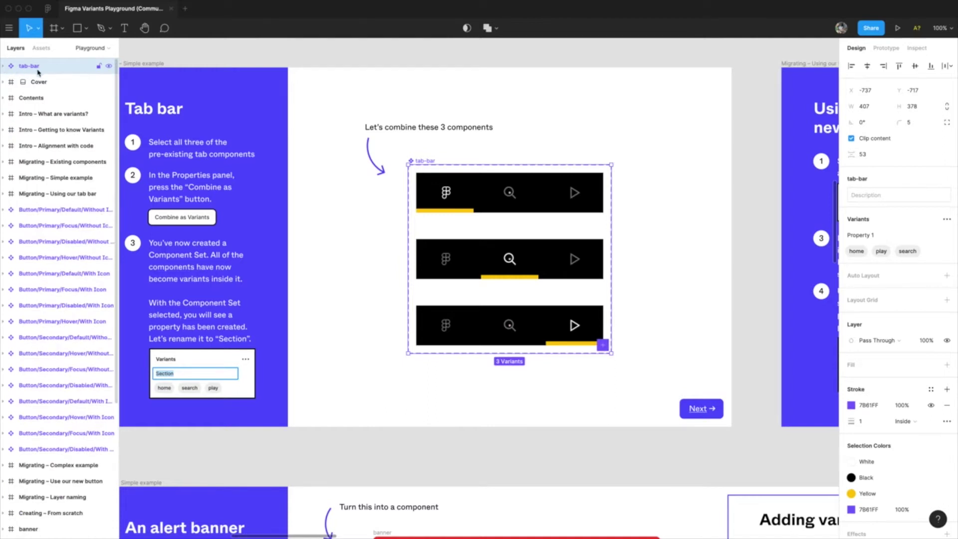
pyautogui.click(381, 229)
pyautogui.moveTo(700, 323); pyautogui.dragTo(408, 314)
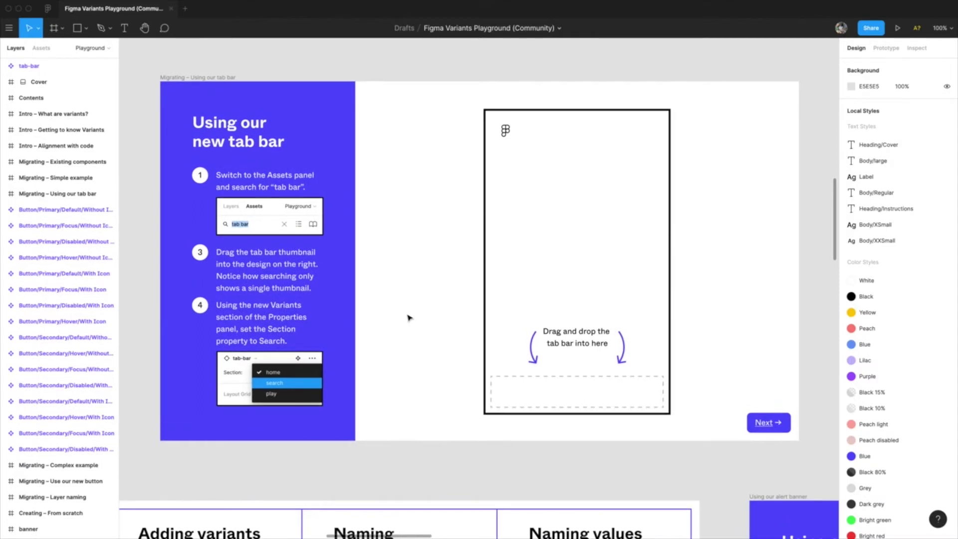
# Search the assets for 'tab bar' and drag a tab-bar instance into the phone frame's bottom slot
pyautogui.click(37, 49)
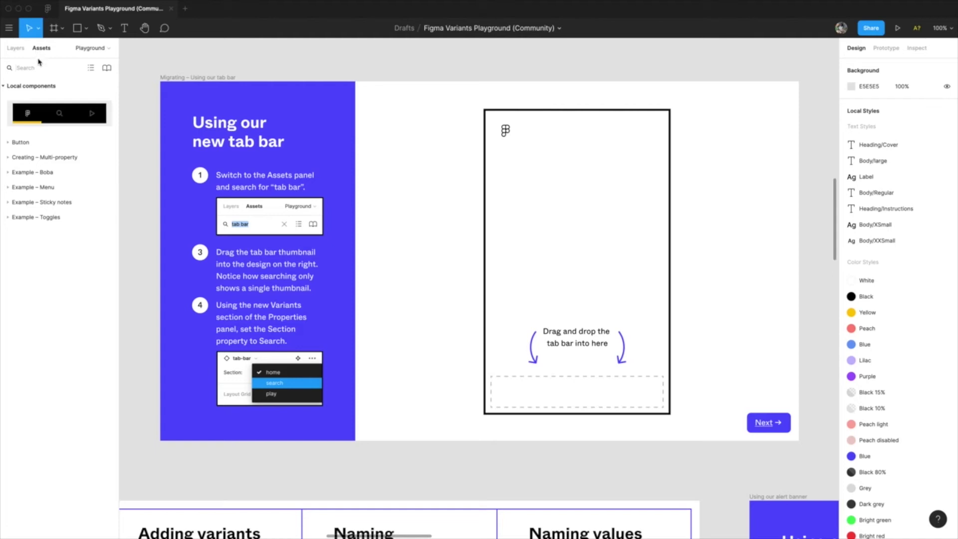
pyautogui.click(4, 87)
pyautogui.click(4, 87)
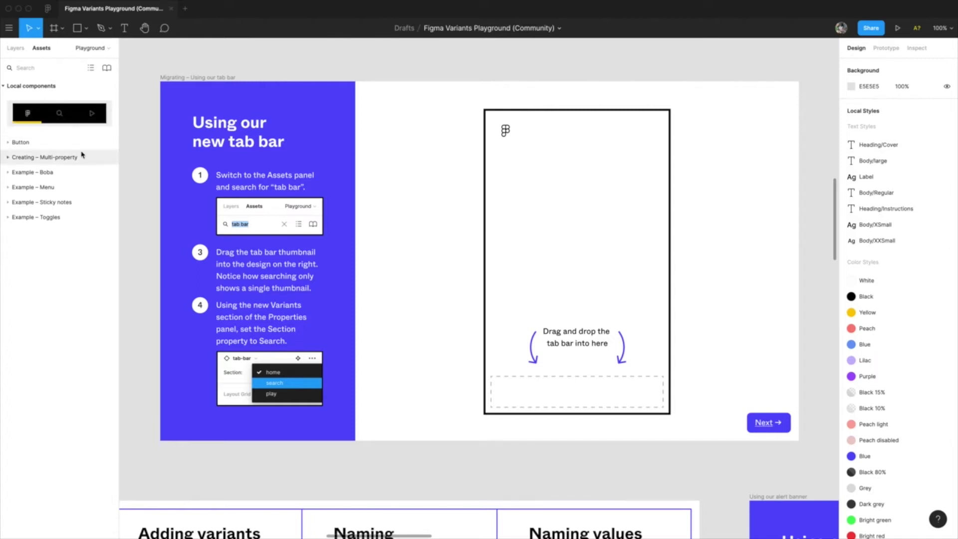
pyautogui.click(33, 68)
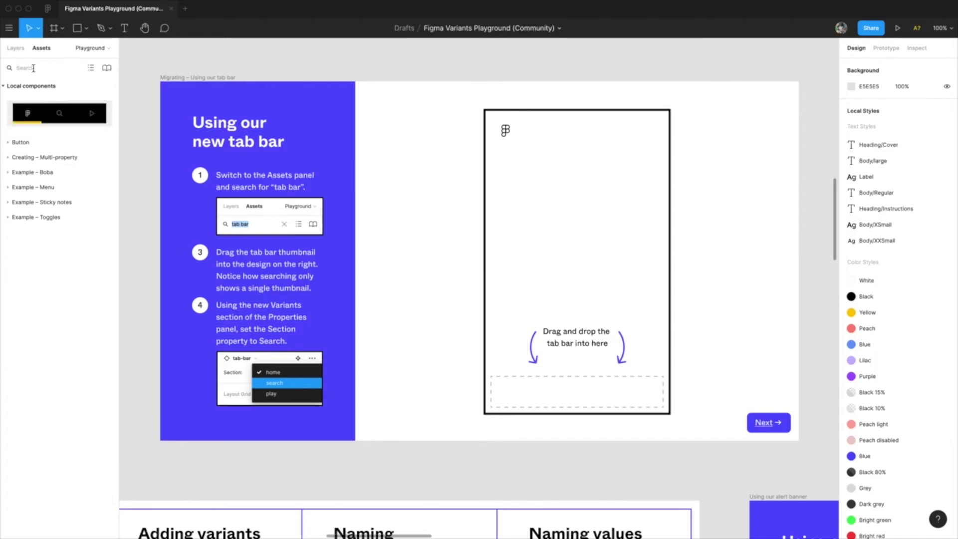
pyautogui.write('tab bar')
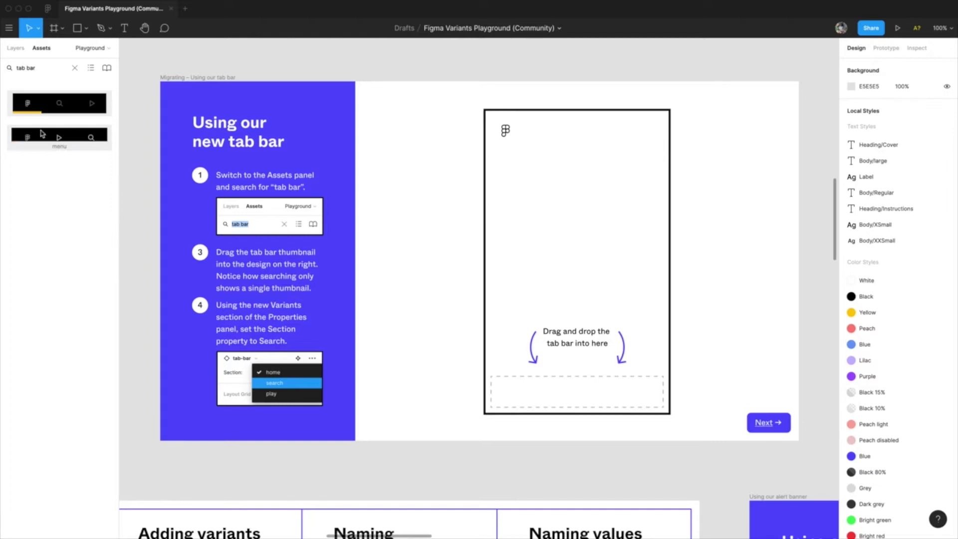
pyautogui.moveTo(53, 101); pyautogui.dragTo(596, 401)
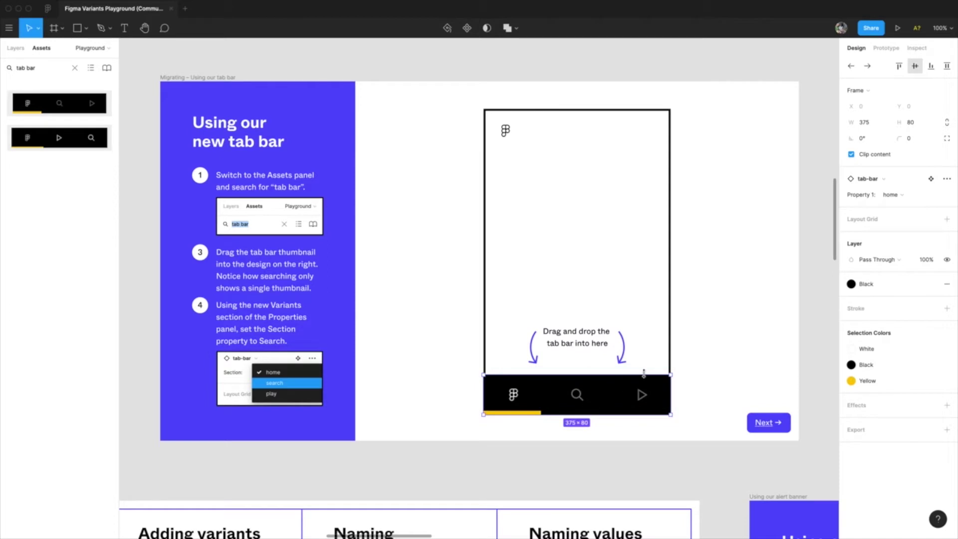
# Set the tab-bar instance's Property 1 to play, then search, and adjust the asset search term
pyautogui.click(892, 199)
pyautogui.click(909, 206)
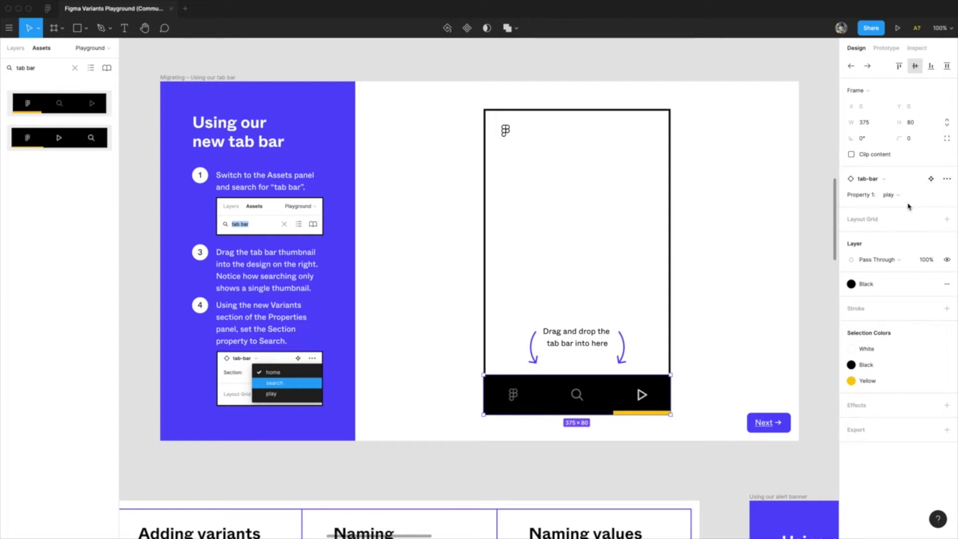
pyautogui.click(907, 195)
pyautogui.click(911, 207)
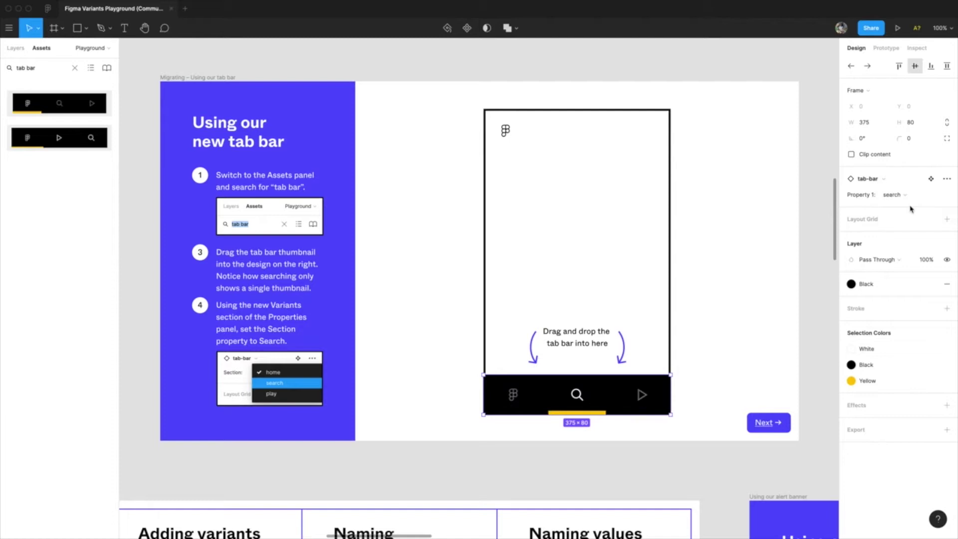
pyautogui.click(900, 195)
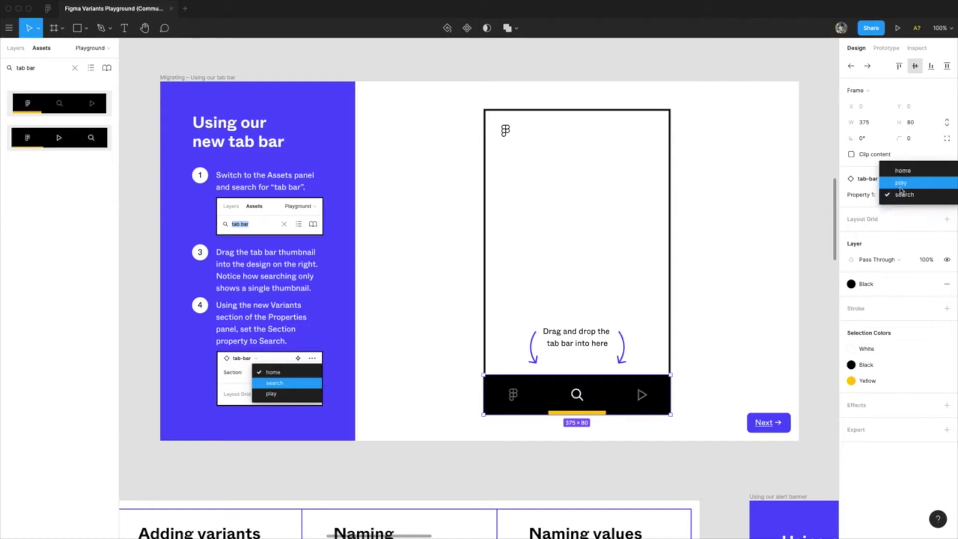
pyautogui.click(75, 168)
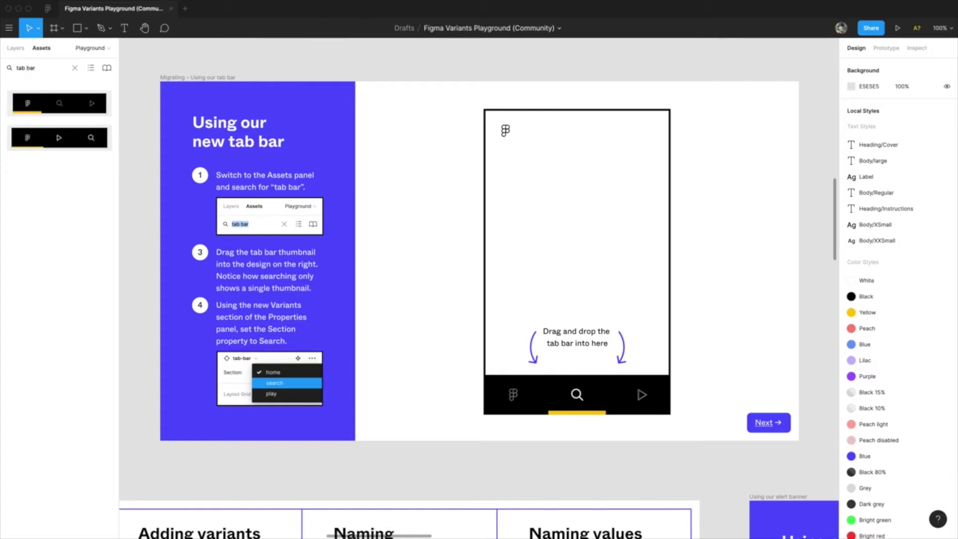
pyautogui.press('BackSpace')
pyautogui.write('-')
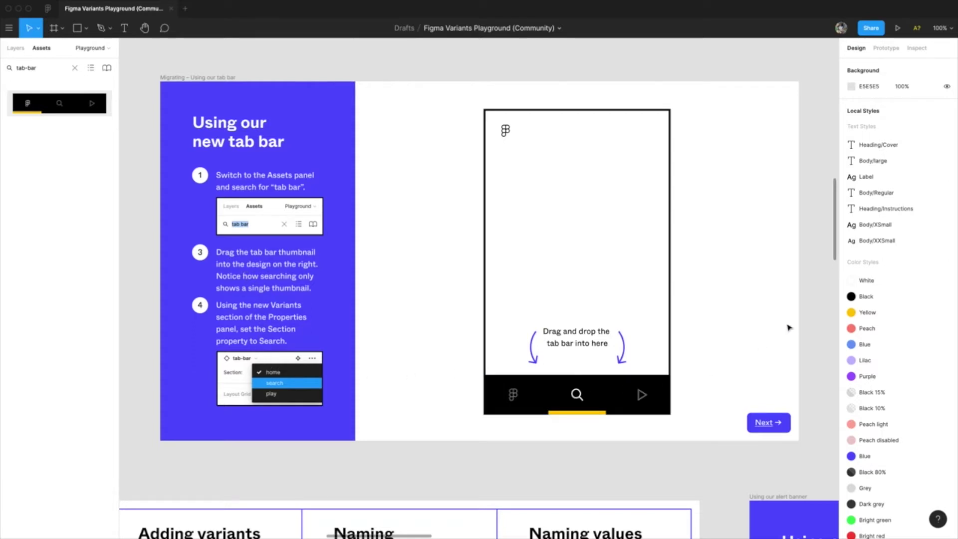
# Reselect the nested tab-bar instance in the phone frame, keeping Property 1 on search
pyautogui.click(603, 401)
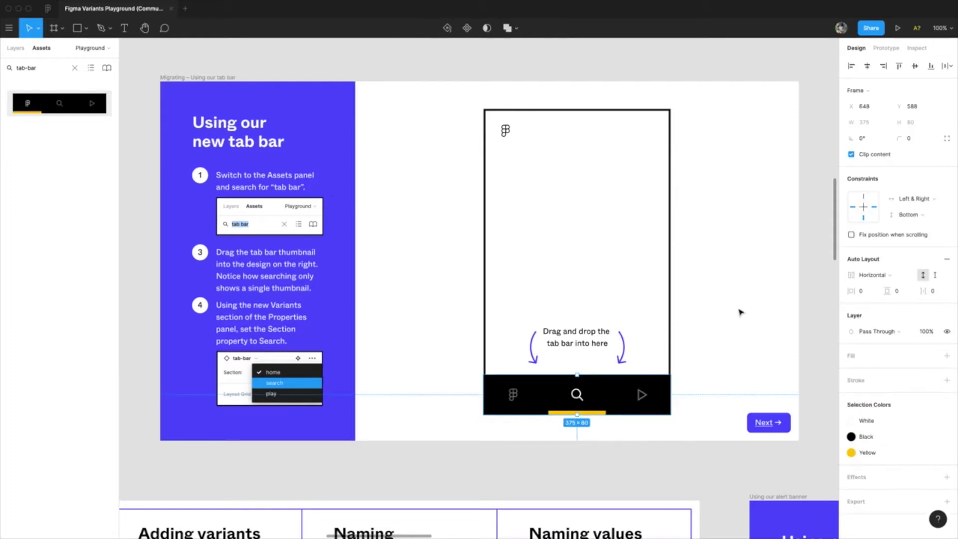
pyautogui.doubleClick(587, 414)
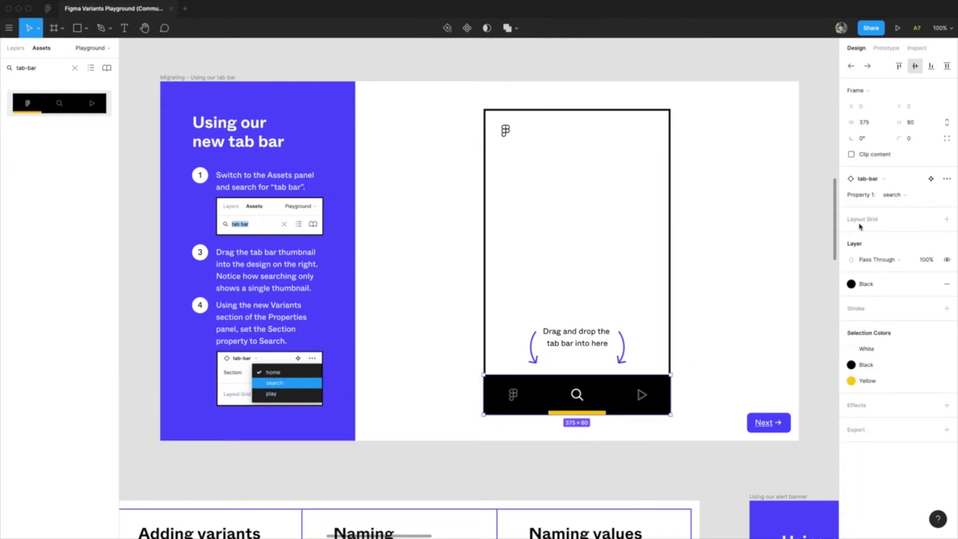
pyautogui.click(905, 196)
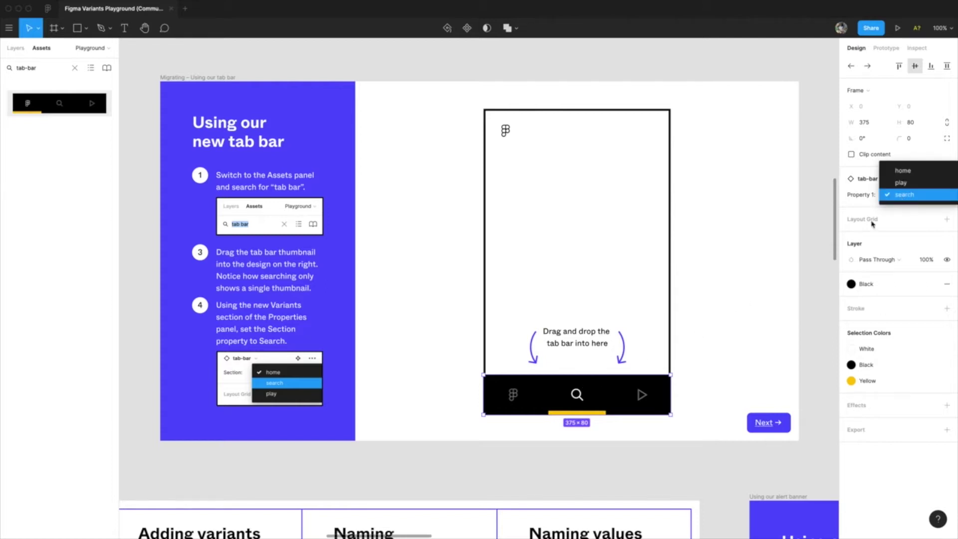
pyautogui.click(734, 323)
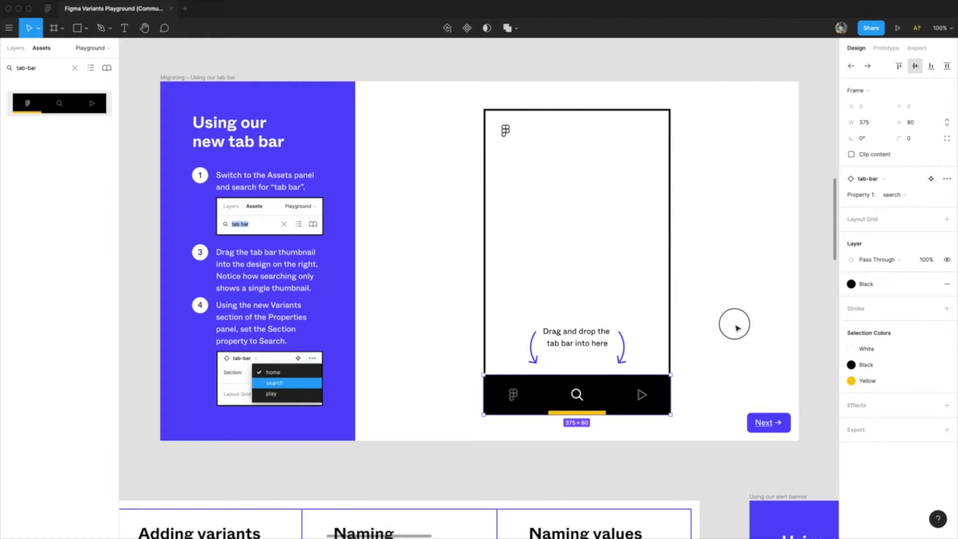
pyautogui.click(684, 371)
pyautogui.click(610, 400)
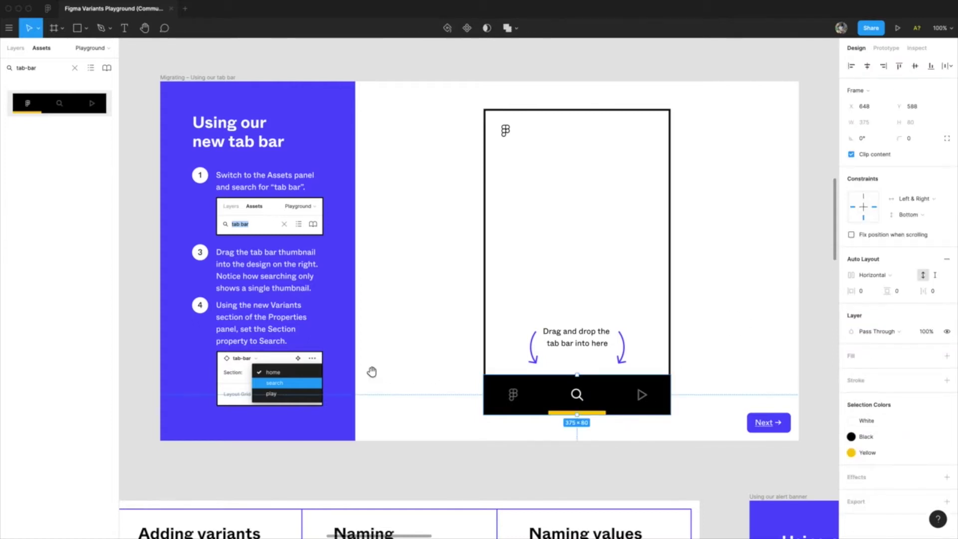
pyautogui.hscroll(-8, 372, 372)
pyautogui.hscroll(4, 249, 362)
pyautogui.hscroll(5, 249, 362)
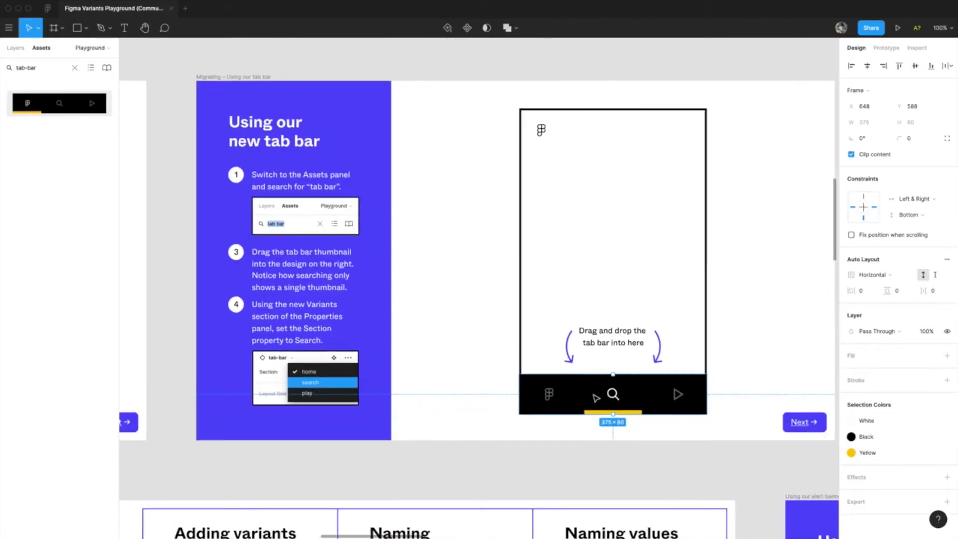
# Cycle the instance's Property 1 through home, play and search, leaving it on search
pyautogui.click(649, 384)
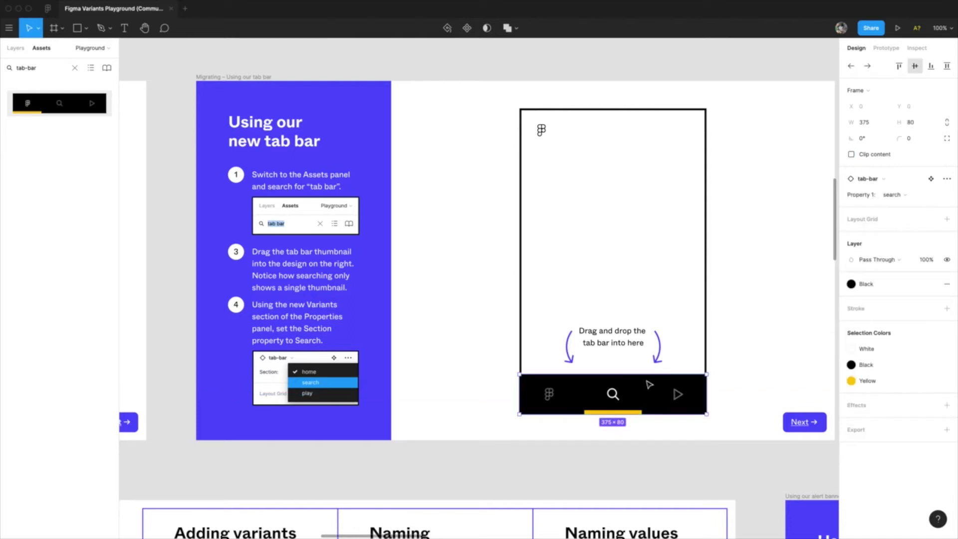
pyautogui.click(900, 198)
pyautogui.click(905, 172)
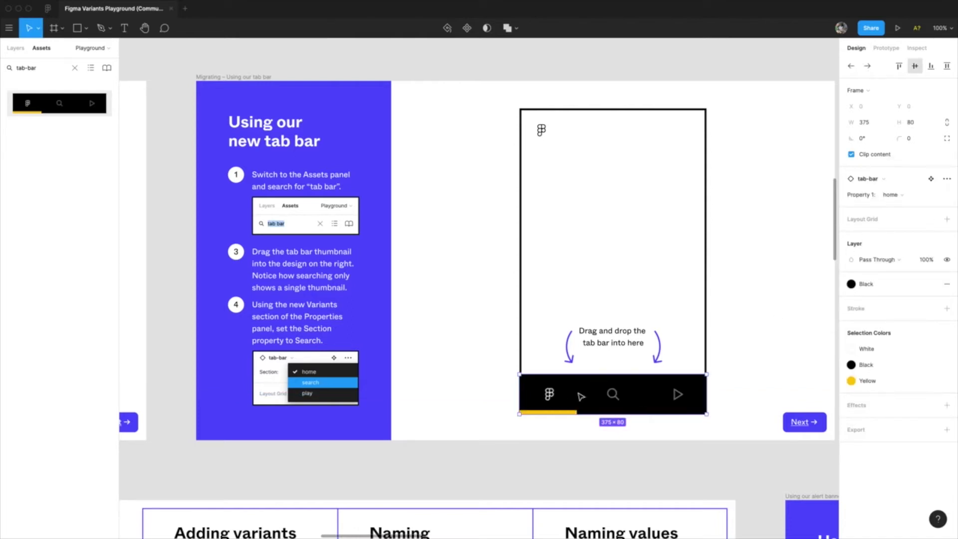
pyautogui.click(898, 198)
pyautogui.click(911, 207)
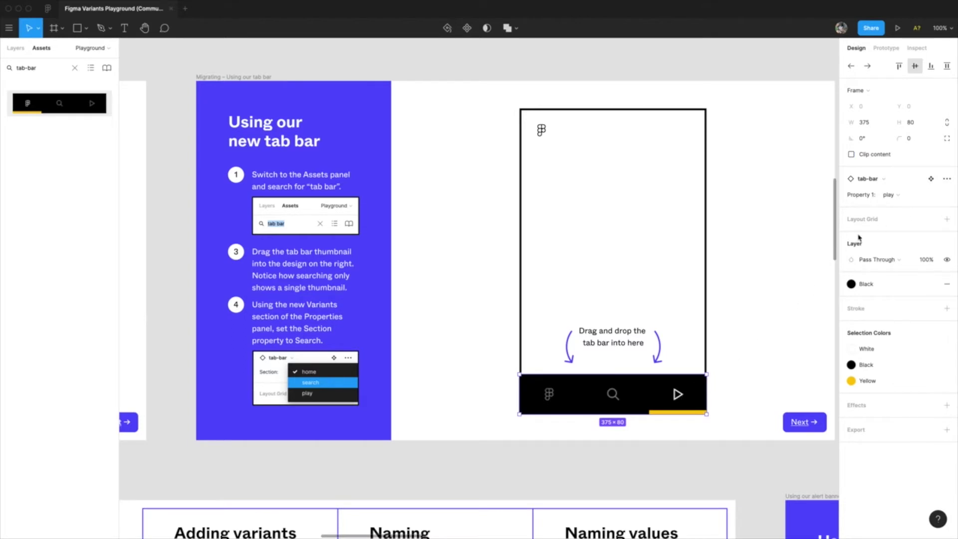
pyautogui.click(892, 198)
pyautogui.click(897, 206)
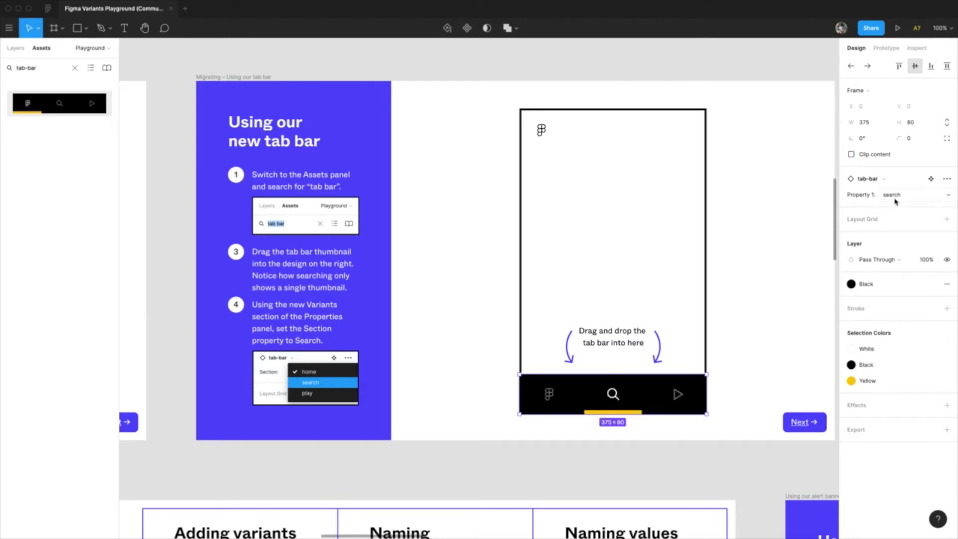
pyautogui.click(896, 202)
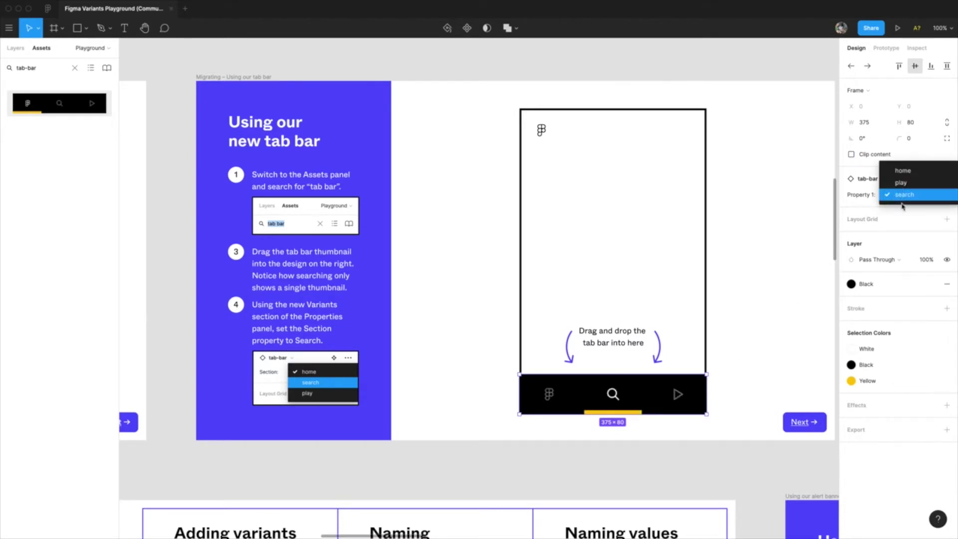
pyautogui.click(592, 429)
pyautogui.hscroll(-10, 464, 444)
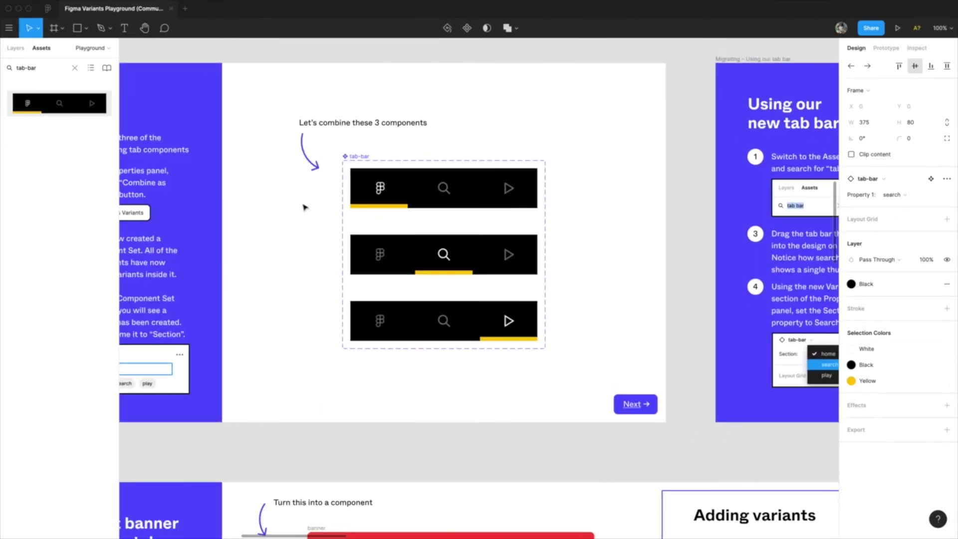
# Drag the search value between home and play in the tab-bar set's Variants, then return to the phone frame
pyautogui.click(303, 206)
pyautogui.click(359, 156)
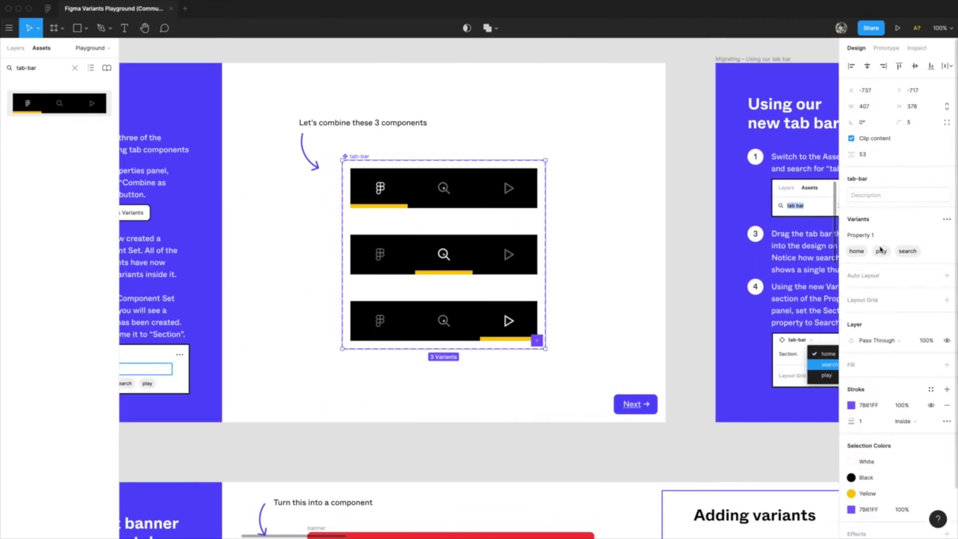
pyautogui.moveTo(913, 253); pyautogui.dragTo(876, 256)
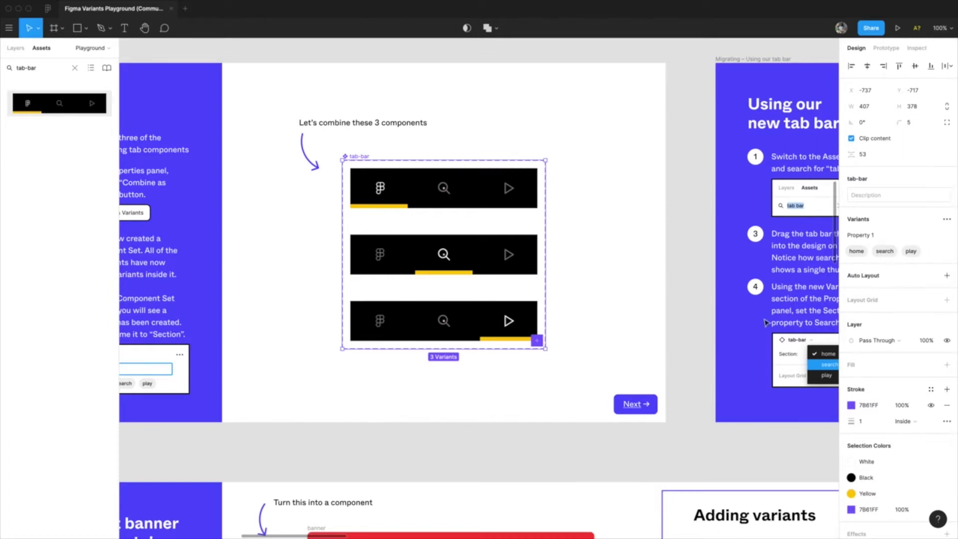
pyautogui.click(650, 344)
pyautogui.moveTo(651, 345); pyautogui.dragTo(207, 332)
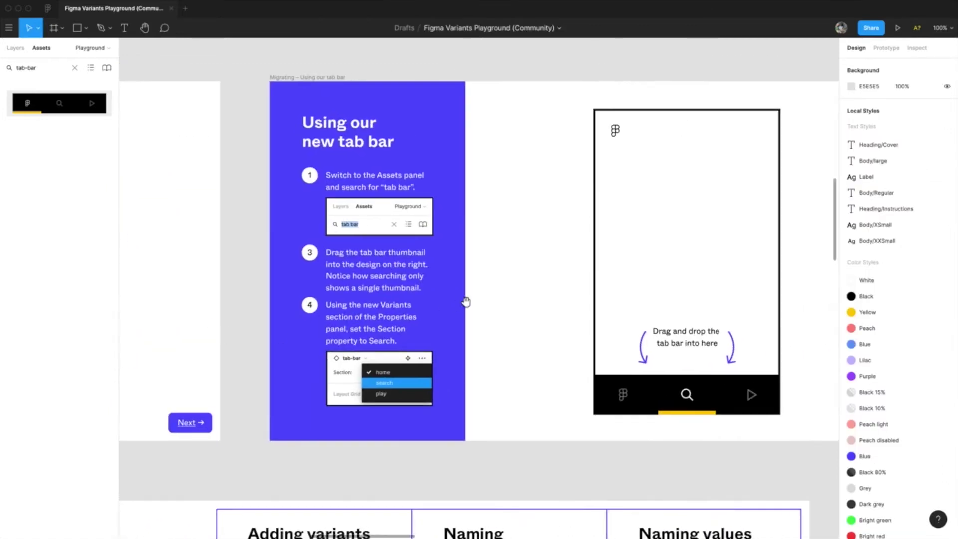
# Select the nested tab-bar instance and switch its Property 1 to home, search, then play
pyautogui.click(644, 389)
pyautogui.doubleClick(682, 387)
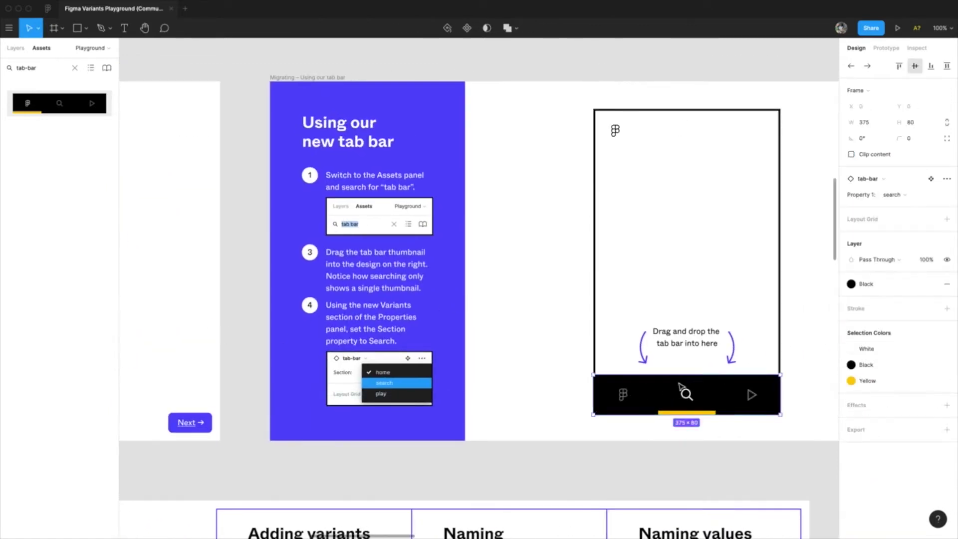
pyautogui.click(904, 195)
pyautogui.click(905, 183)
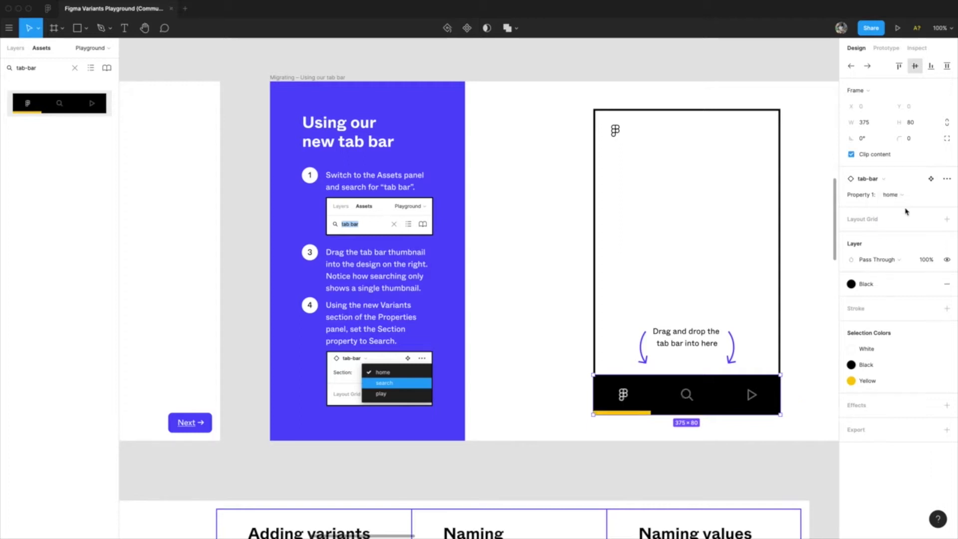
pyautogui.click(912, 195)
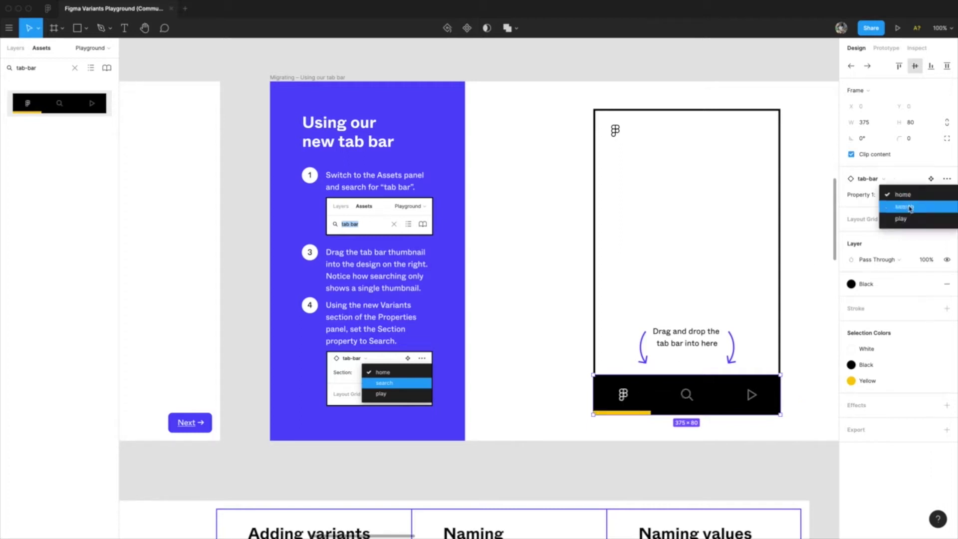
pyautogui.click(910, 209)
pyautogui.click(918, 195)
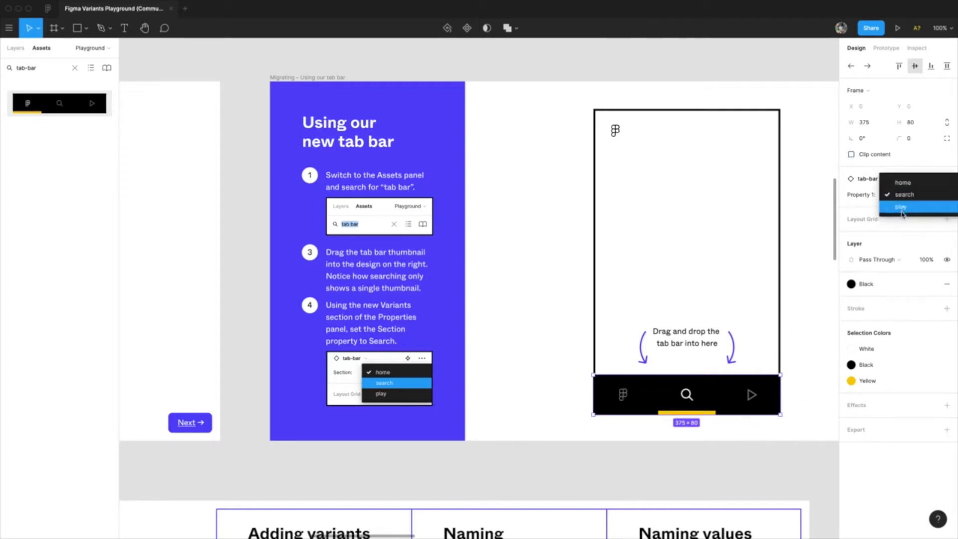
pyautogui.click(902, 206)
pyautogui.click(679, 461)
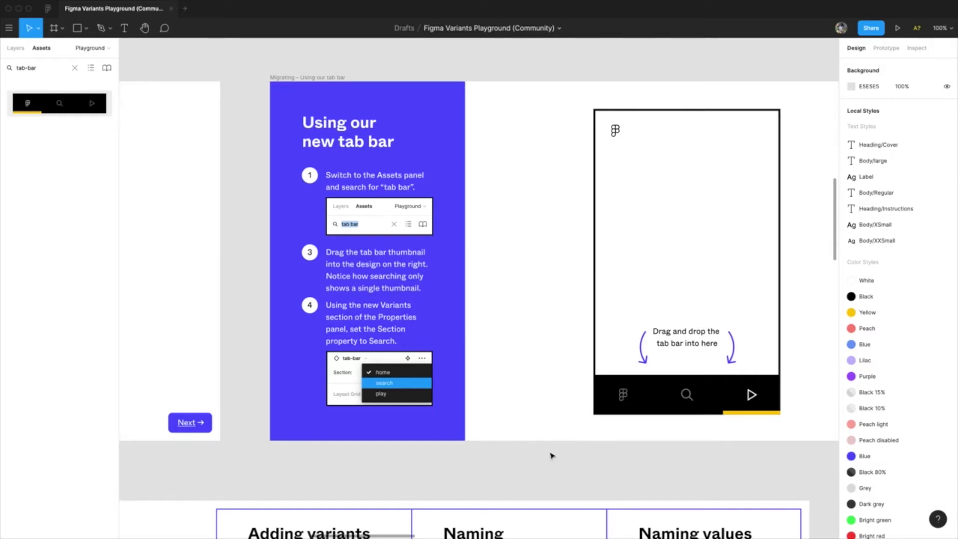
# Pan around the canvas past the tab-bar variants and the phone mockup frame
pyautogui.moveTo(479, 464); pyautogui.dragTo(618, 471)
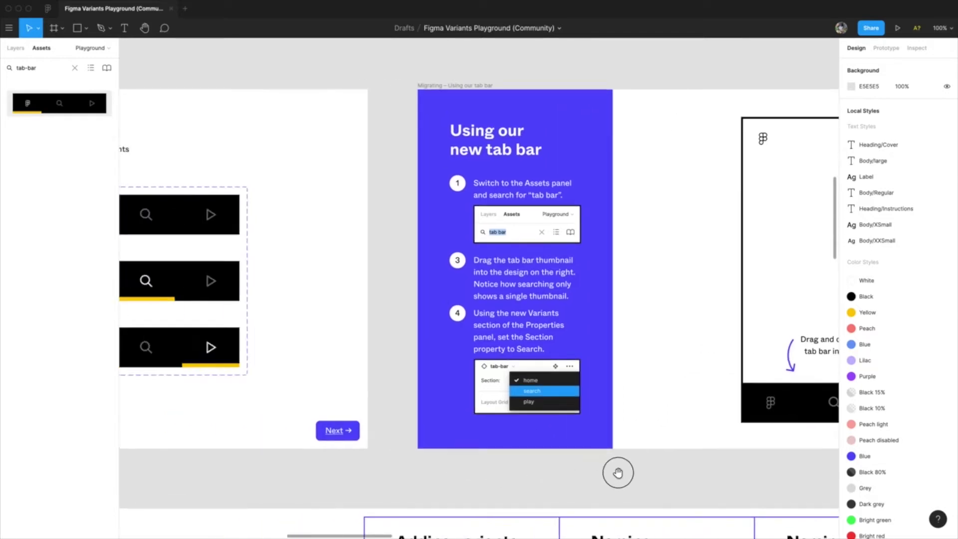
pyautogui.moveTo(549, 471); pyautogui.dragTo(437, 455)
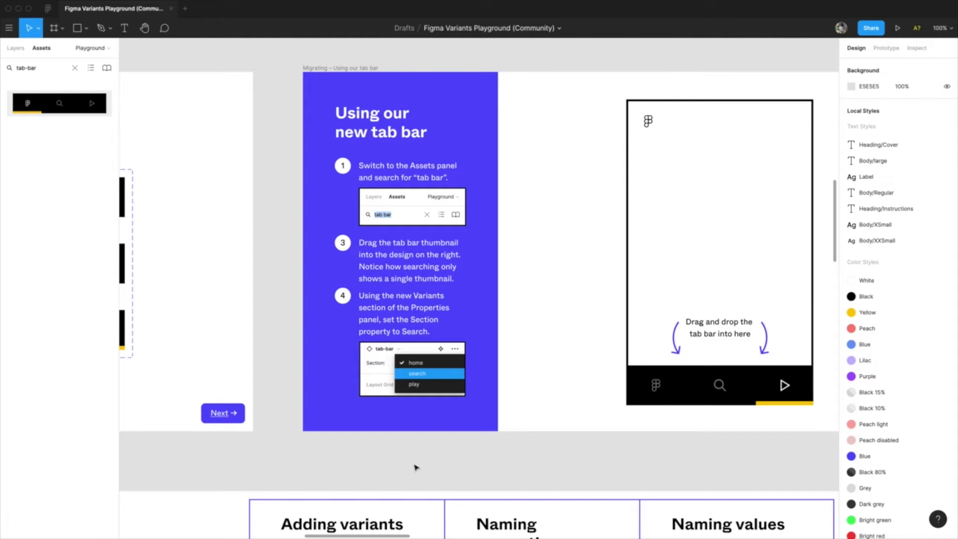
pyautogui.moveTo(405, 460); pyautogui.dragTo(515, 393)
pyautogui.moveTo(387, 398); pyautogui.dragTo(573, 421)
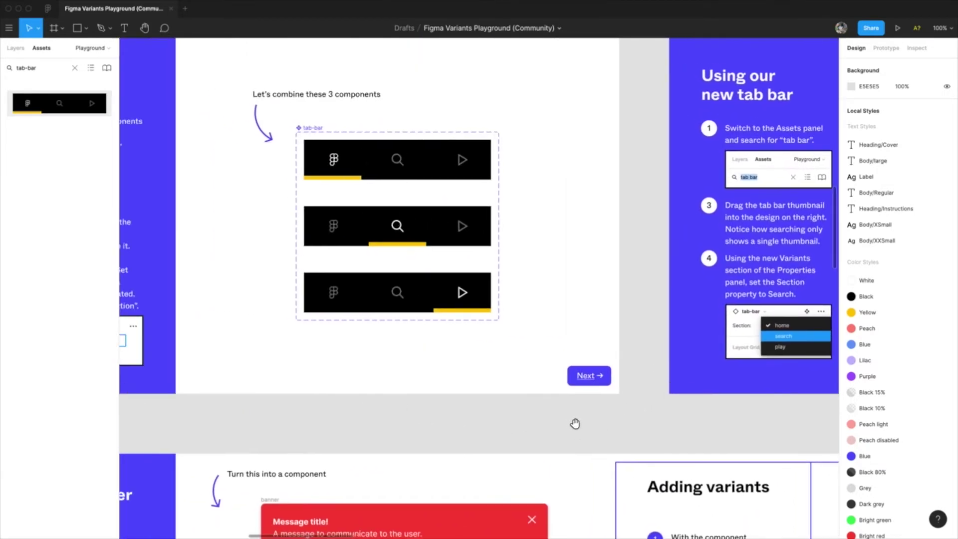
pyautogui.moveTo(445, 424); pyautogui.dragTo(366, 437)
pyautogui.moveTo(510, 439); pyautogui.dragTo(355, 453)
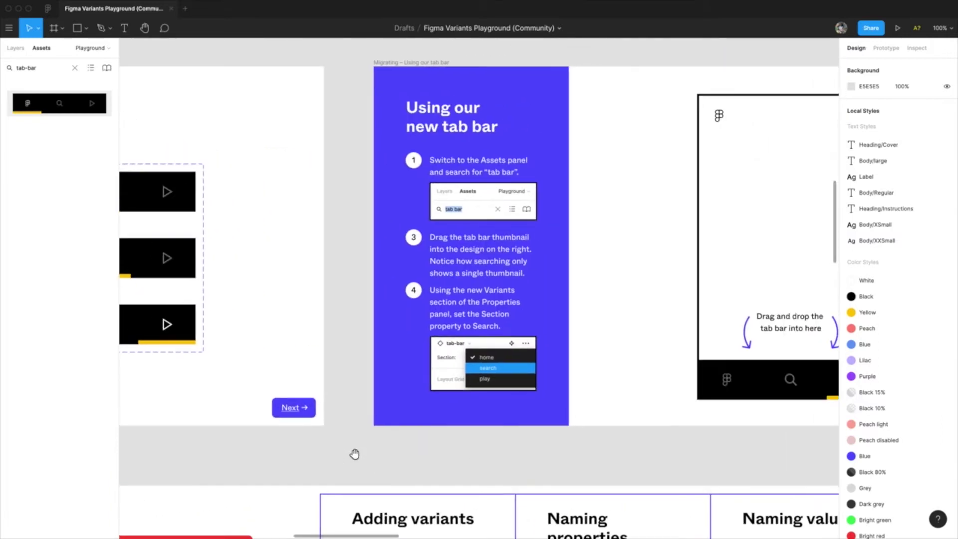
pyautogui.moveTo(463, 450); pyautogui.dragTo(326, 465)
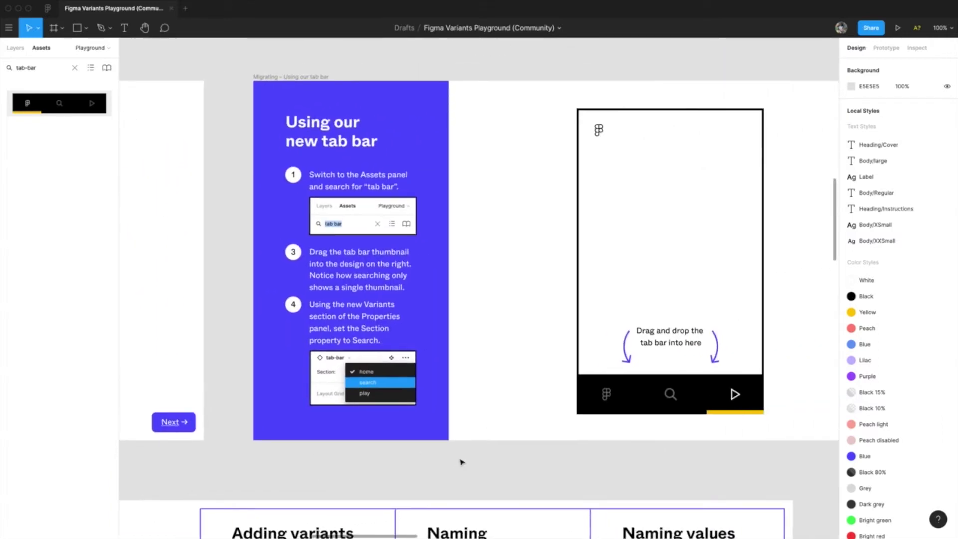
# Pan to the 'A complex variant' frame so its Button variants grid is visible
pyautogui.moveTo(483, 458); pyautogui.dragTo(284, 459)
pyautogui.moveTo(572, 454); pyautogui.dragTo(533, 456)
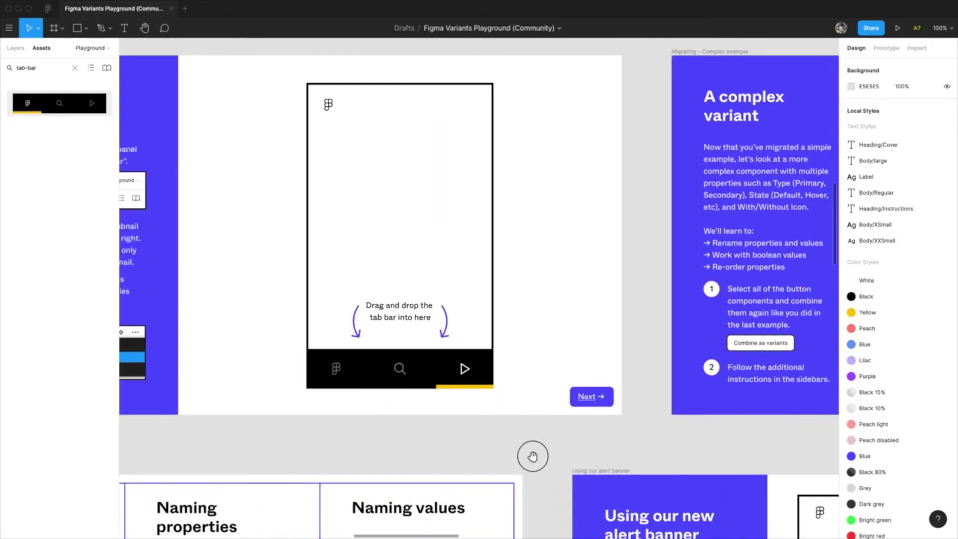
pyautogui.moveTo(333, 453); pyautogui.dragTo(622, 453)
pyautogui.moveTo(453, 453); pyautogui.dragTo(478, 467)
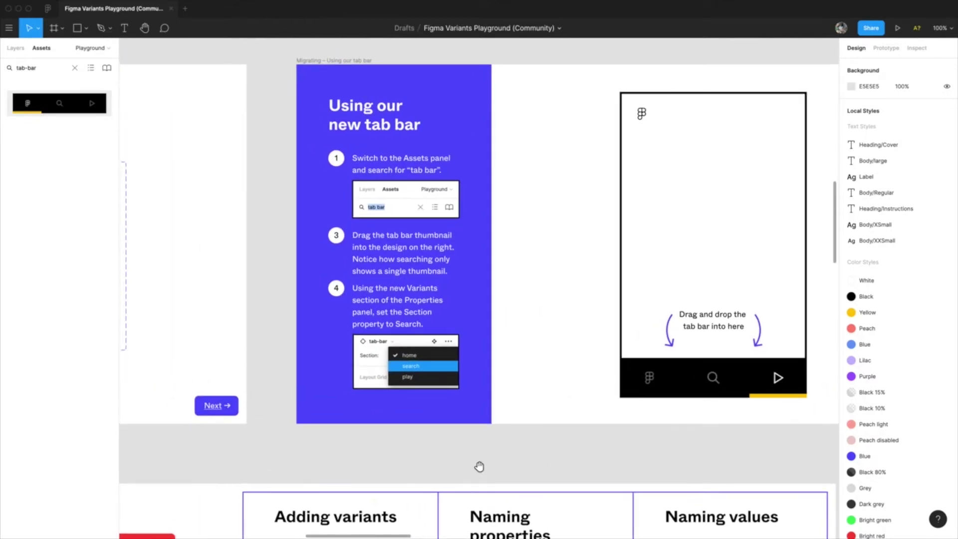
pyautogui.moveTo(551, 445)
pyautogui.mouseDown()
pyautogui.moveTo(426, 436)
pyautogui.moveTo(378, 444)
pyautogui.mouseUp()
pyautogui.hscroll(10, 550, 445)
pyautogui.moveTo(505, 443)
pyautogui.mouseDown()
pyautogui.moveTo(302, 439)
pyautogui.moveTo(430, 444)
pyautogui.mouseUp()
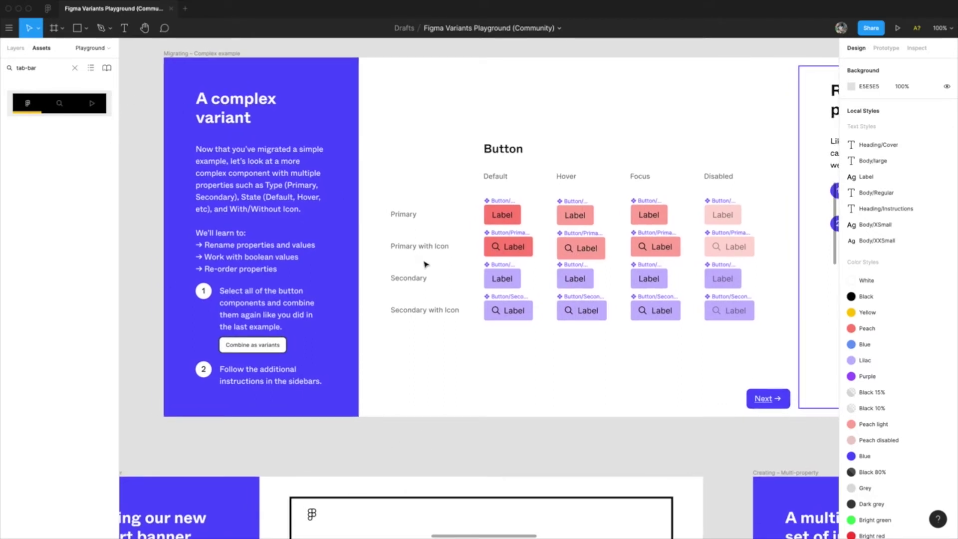
# Hide the interface with Ctrl+\ to view the Button grid alone, then restore it
pyautogui.moveTo(562, 352); pyautogui.dragTo(443, 368)
pyautogui.hotkey('ctrl', '\\')
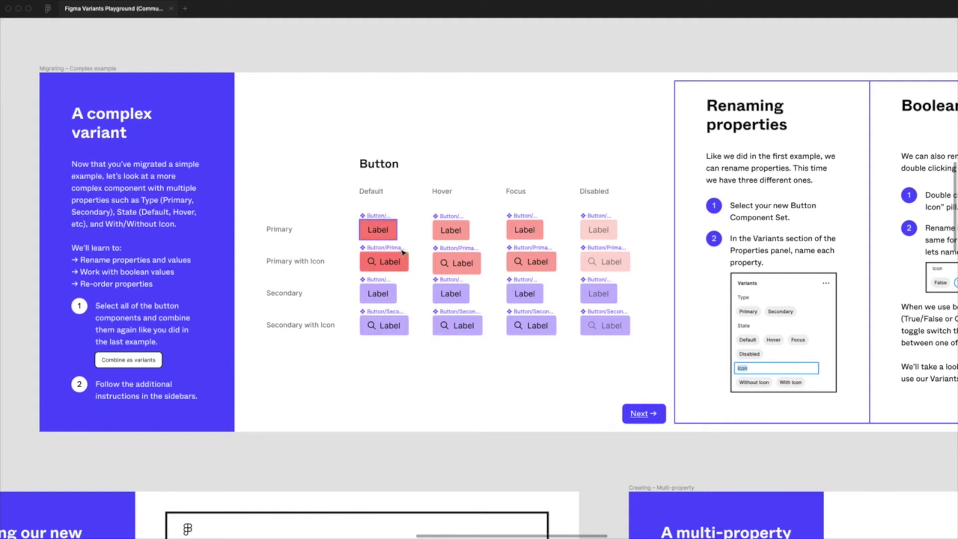
pyautogui.moveTo(344, 385); pyautogui.dragTo(424, 414)
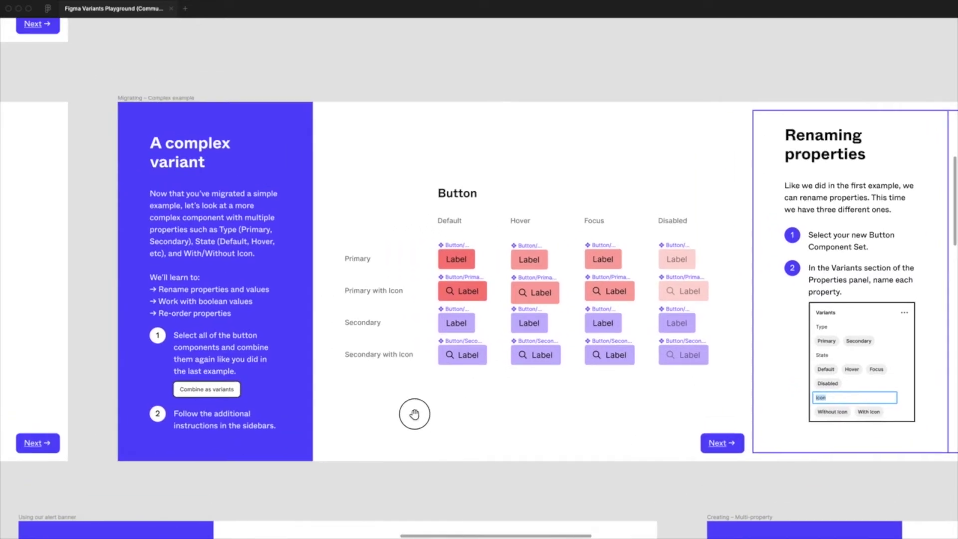
pyautogui.click(449, 252)
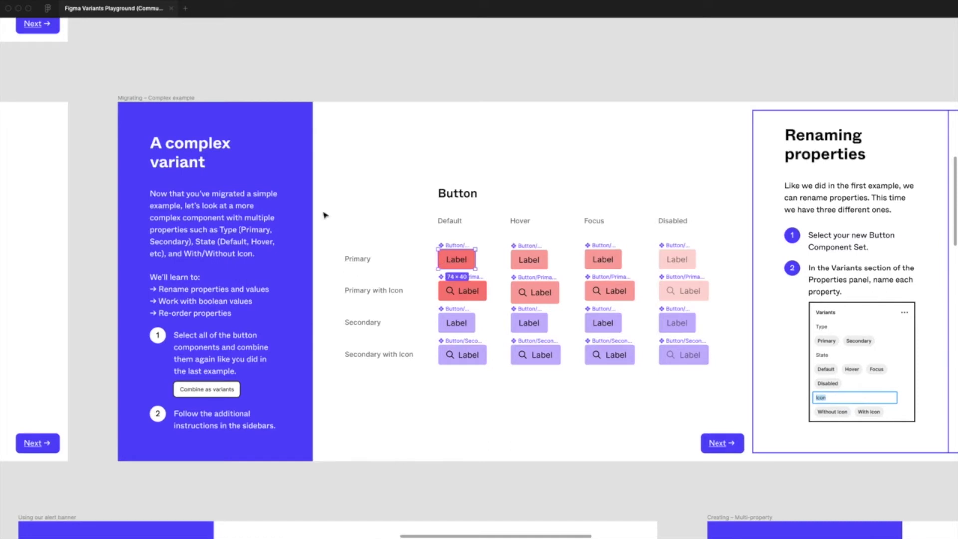
pyautogui.click(71, 71)
pyautogui.press('super+backslash')
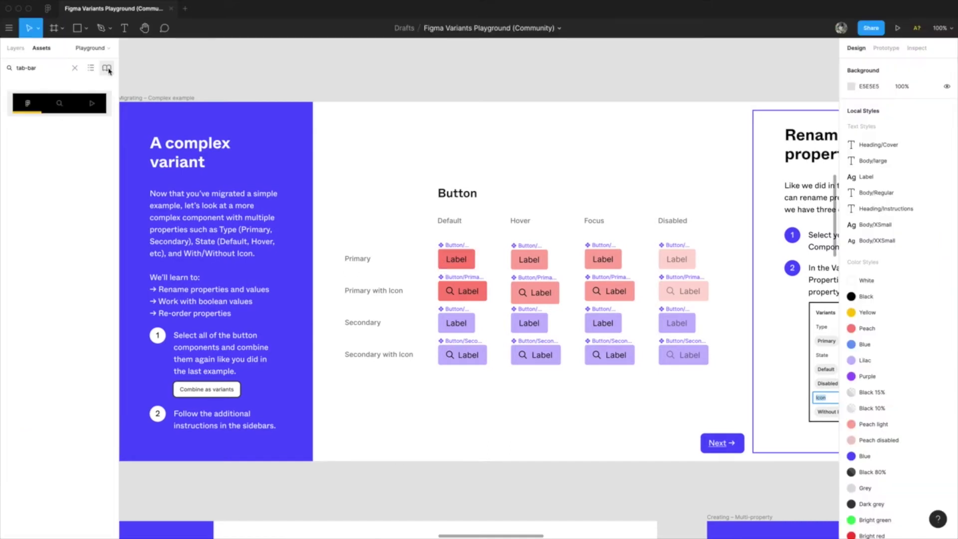
# Select the Primary Default and Hover buttons and widen the Layers panel to read full names
pyautogui.click(454, 257)
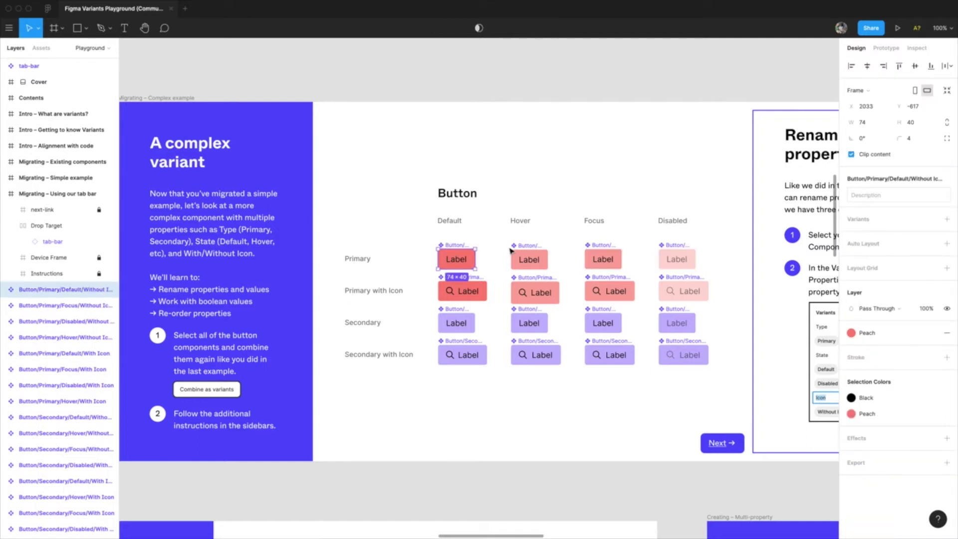
pyautogui.click(528, 260)
pyautogui.click(534, 292)
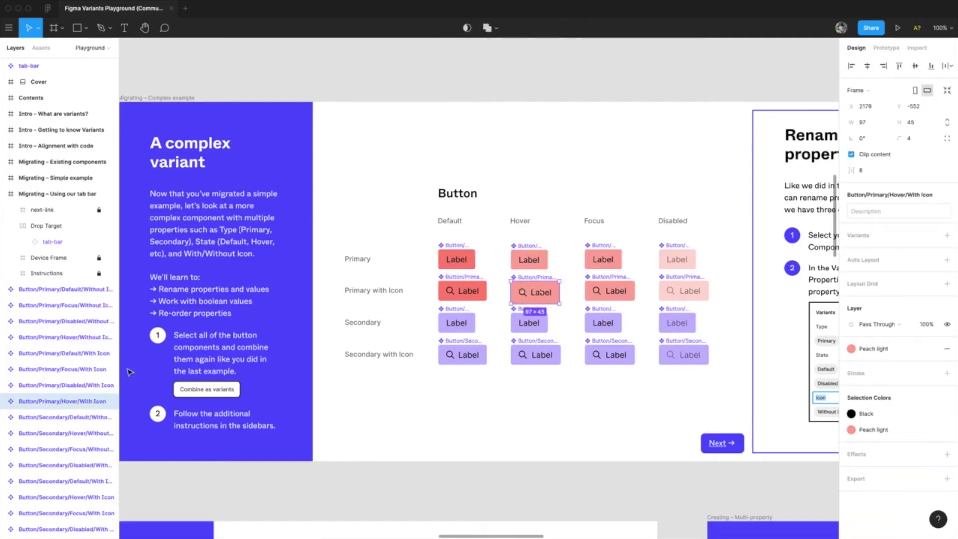
pyautogui.moveTo(120, 367); pyautogui.dragTo(143, 367)
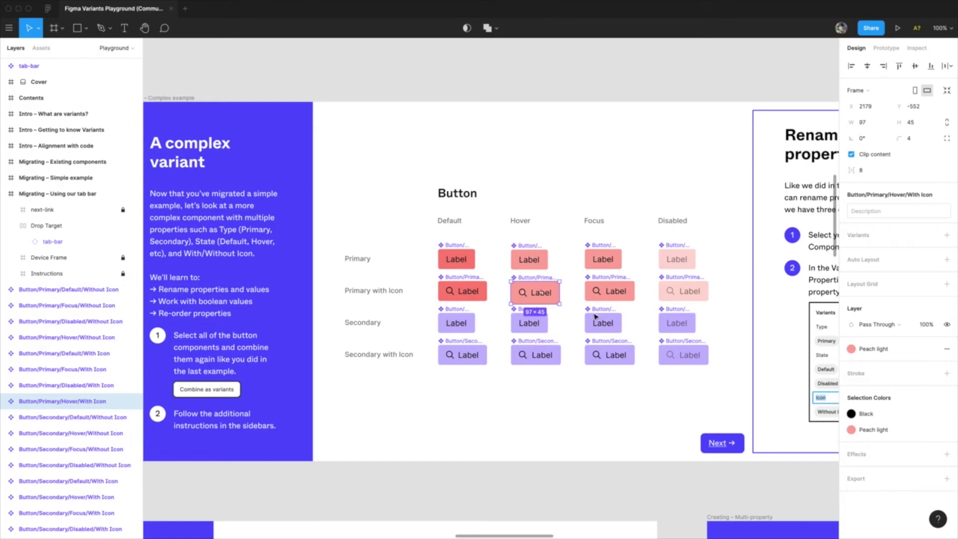
pyautogui.click(413, 231)
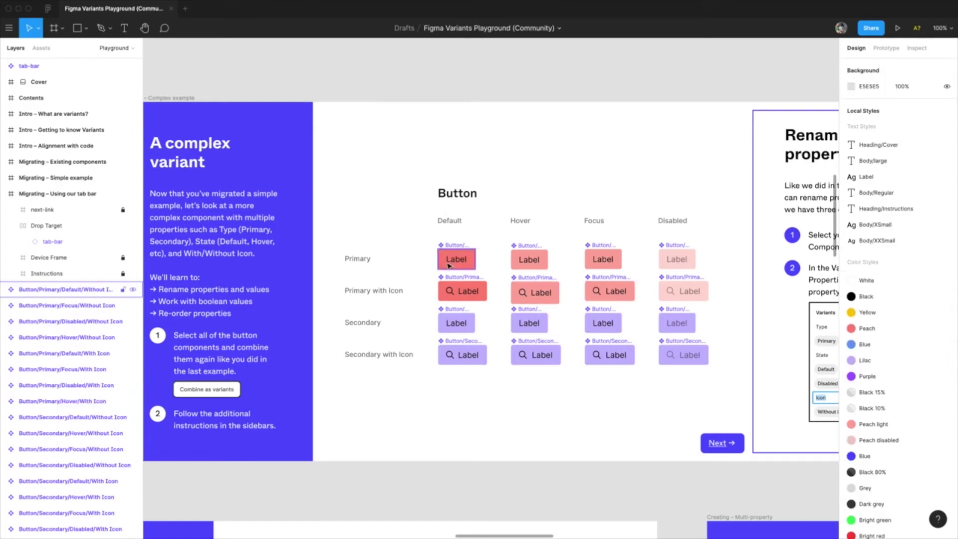
pyautogui.moveTo(343, 242); pyautogui.dragTo(360, 225)
pyautogui.moveTo(423, 221); pyautogui.dragTo(752, 376)
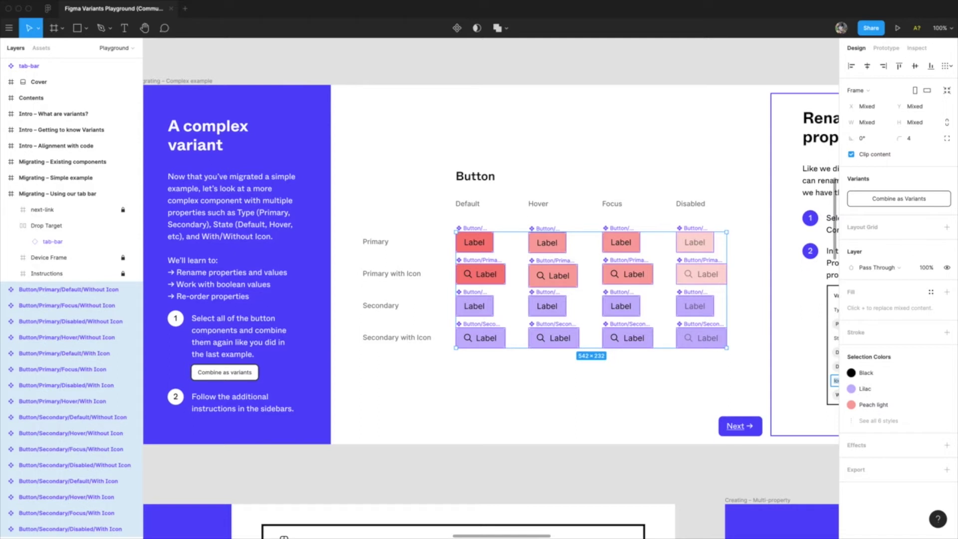
pyautogui.click(899, 199)
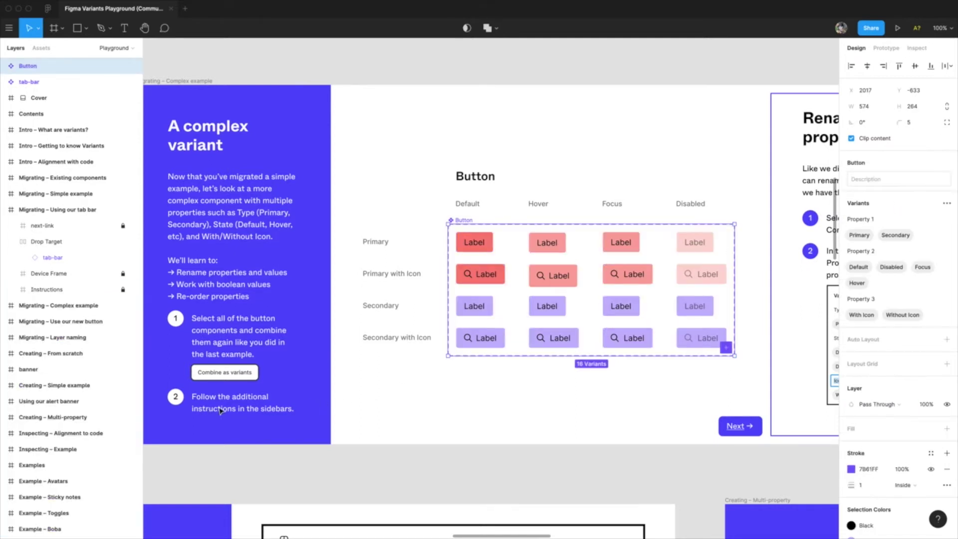
pyautogui.click(640, 404)
pyautogui.moveTo(640, 405); pyautogui.dragTo(428, 398)
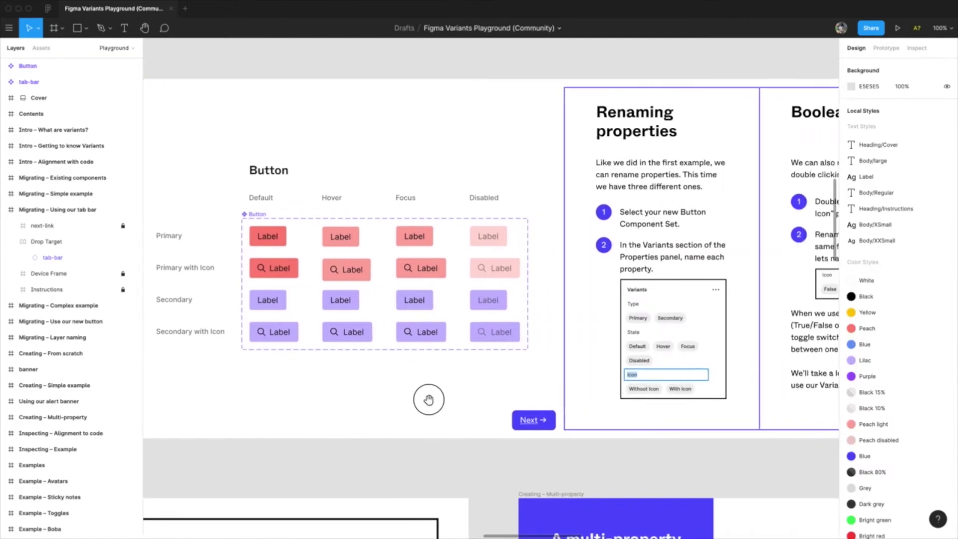
pyautogui.moveTo(671, 412); pyautogui.dragTo(571, 419)
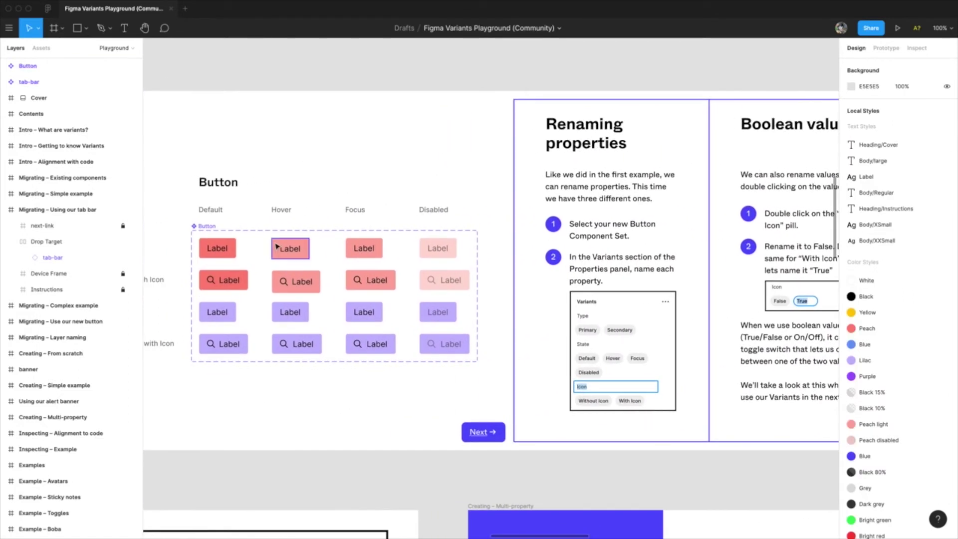
pyautogui.click(276, 246)
pyautogui.moveTo(608, 384); pyautogui.dragTo(318, 384)
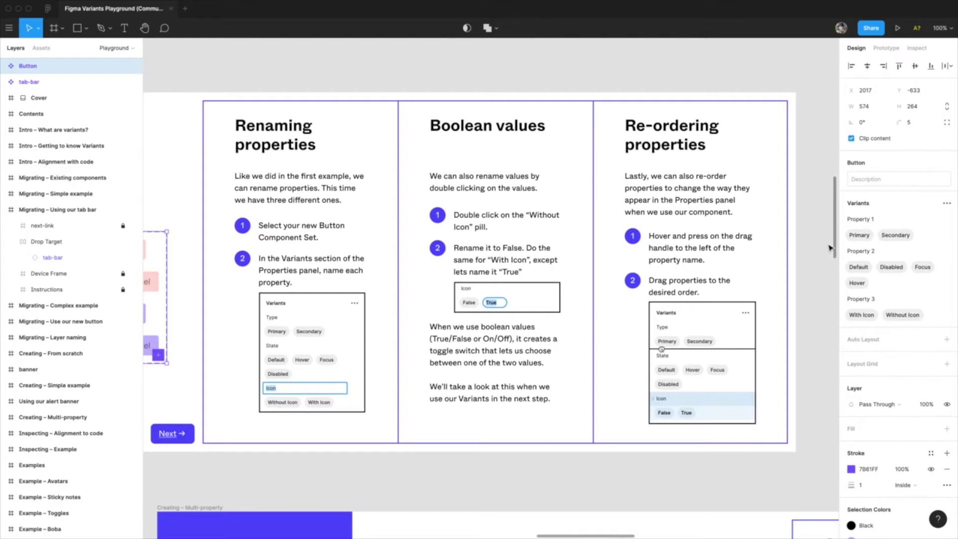
pyautogui.moveTo(225, 380); pyautogui.dragTo(271, 385)
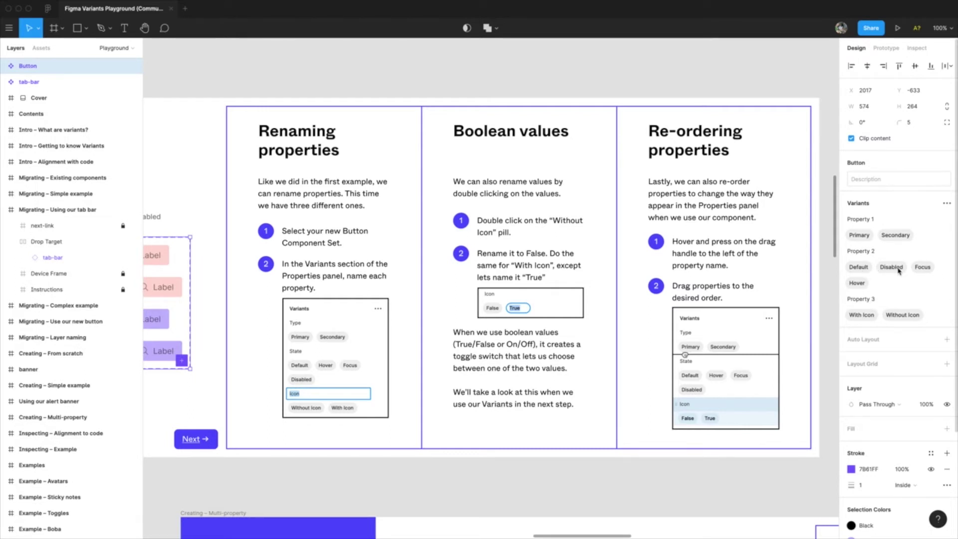
pyautogui.click(264, 346)
pyautogui.hscroll(-5, 487, 349)
pyautogui.hscroll(2, 488, 348)
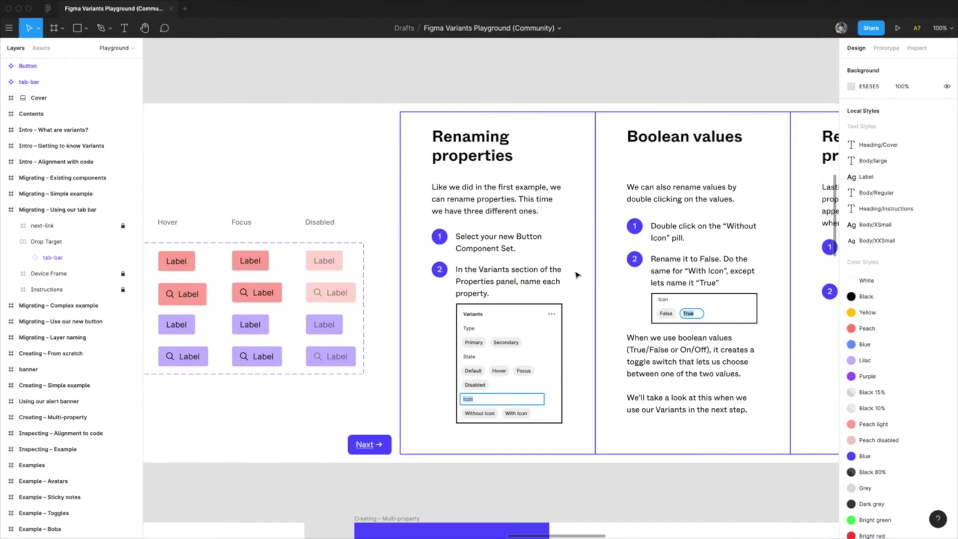
pyautogui.moveTo(199, 187); pyautogui.dragTo(304, 192)
pyautogui.click(223, 246)
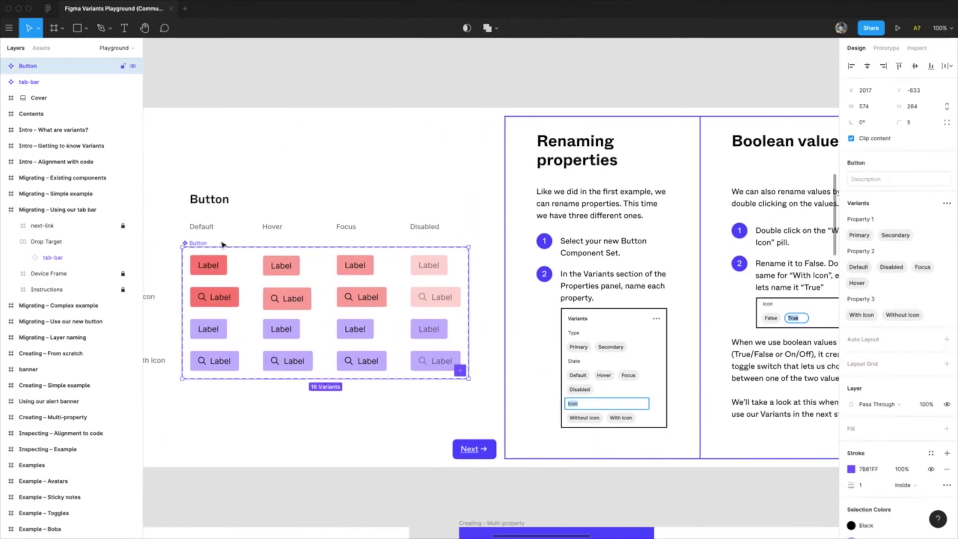
pyautogui.moveTo(770, 241); pyautogui.dragTo(585, 239)
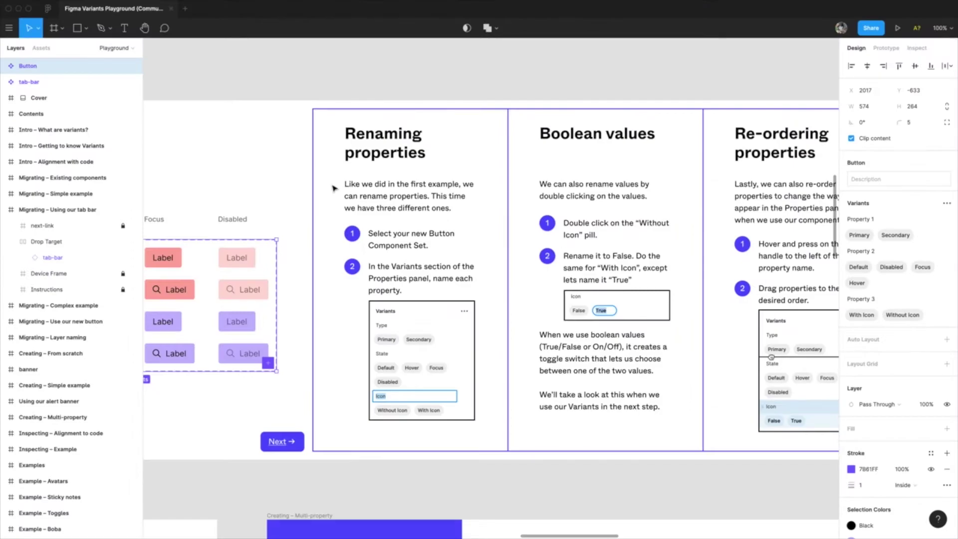
pyautogui.click(249, 176)
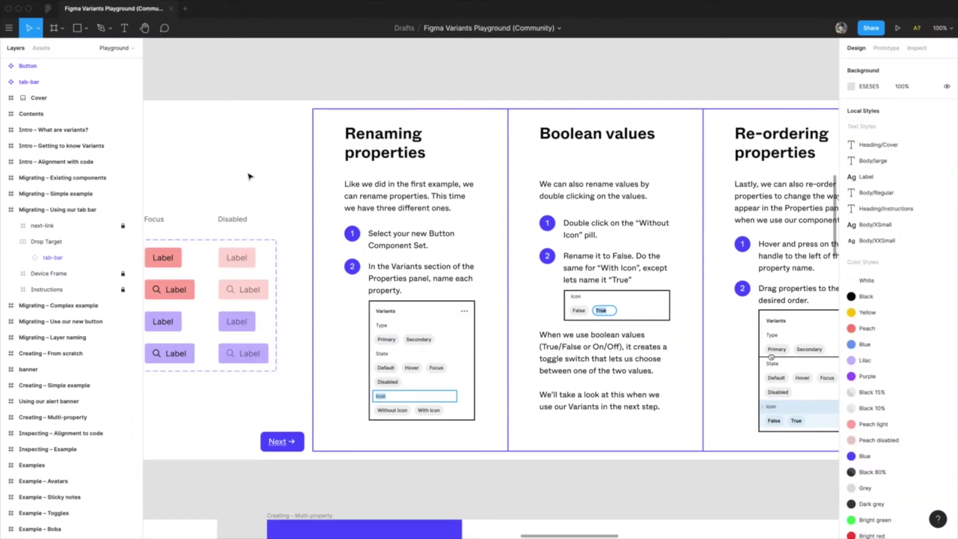
pyautogui.hscroll(-5, 250, 175)
pyautogui.click(179, 242)
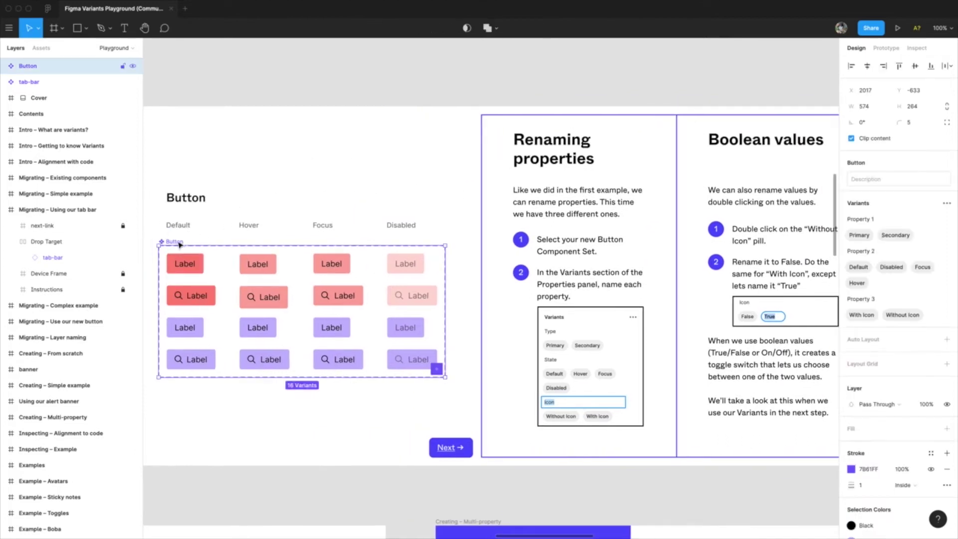
pyautogui.click(4, 66)
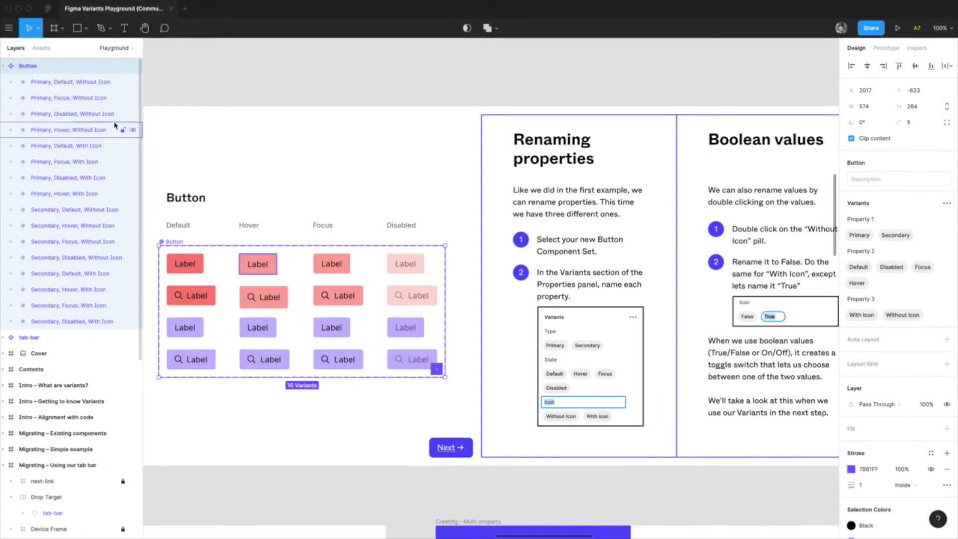
pyautogui.click(3, 66)
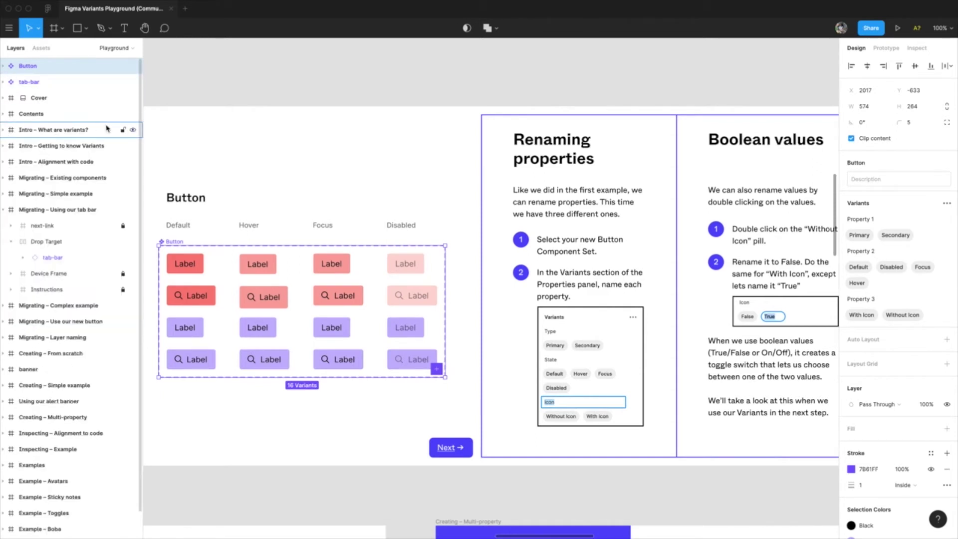
pyautogui.click(274, 184)
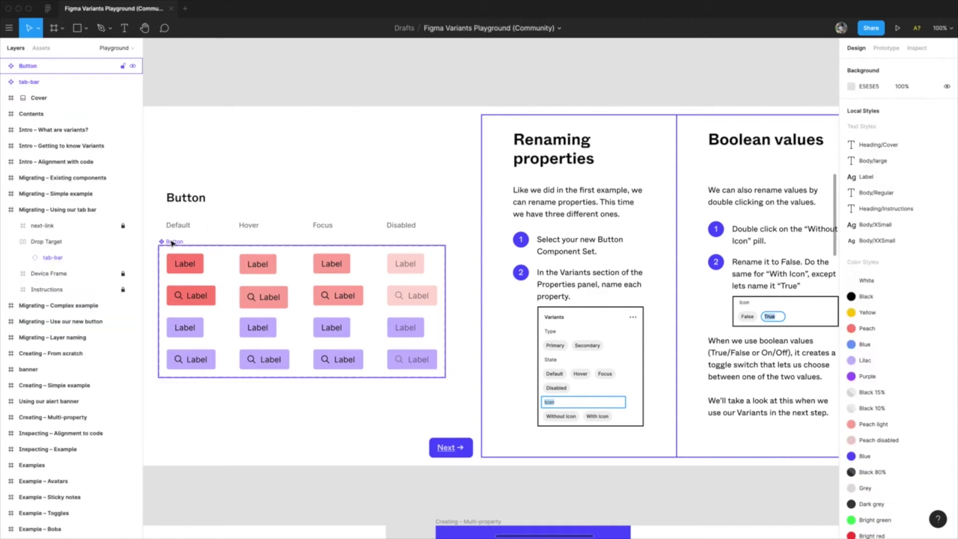
pyautogui.click(170, 242)
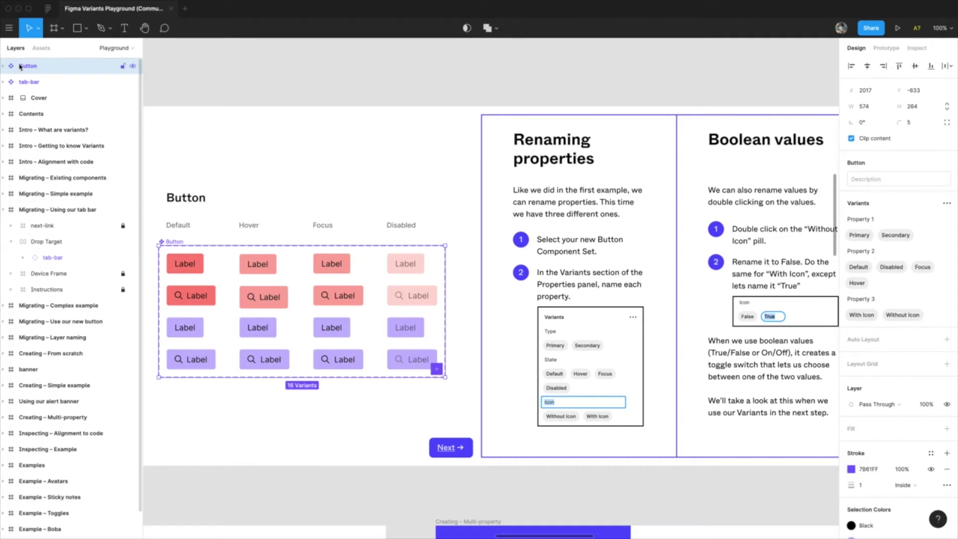
# Search Assets for 'but' and place a Button instance above the page
pyautogui.click(40, 47)
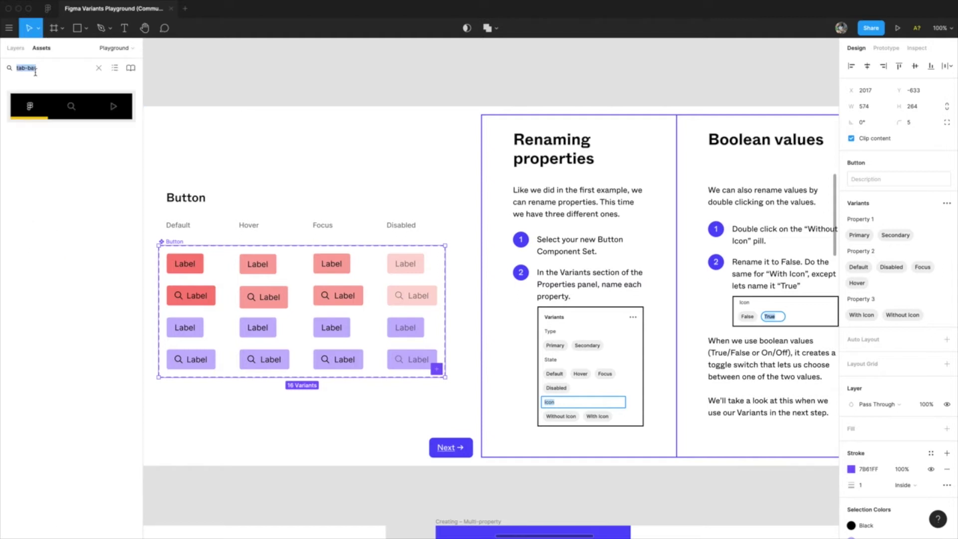
pyautogui.write('button')
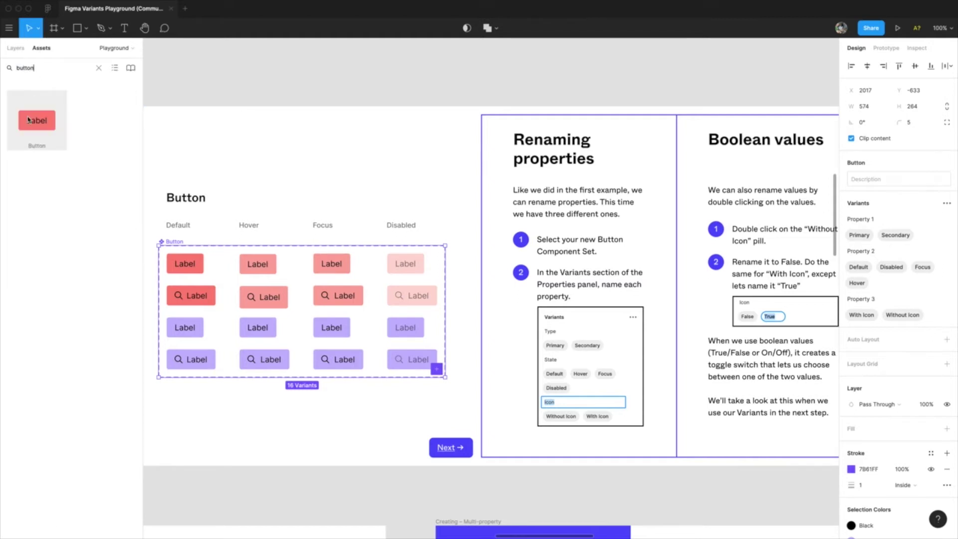
pyautogui.moveTo(37, 120); pyautogui.dragTo(351, 72)
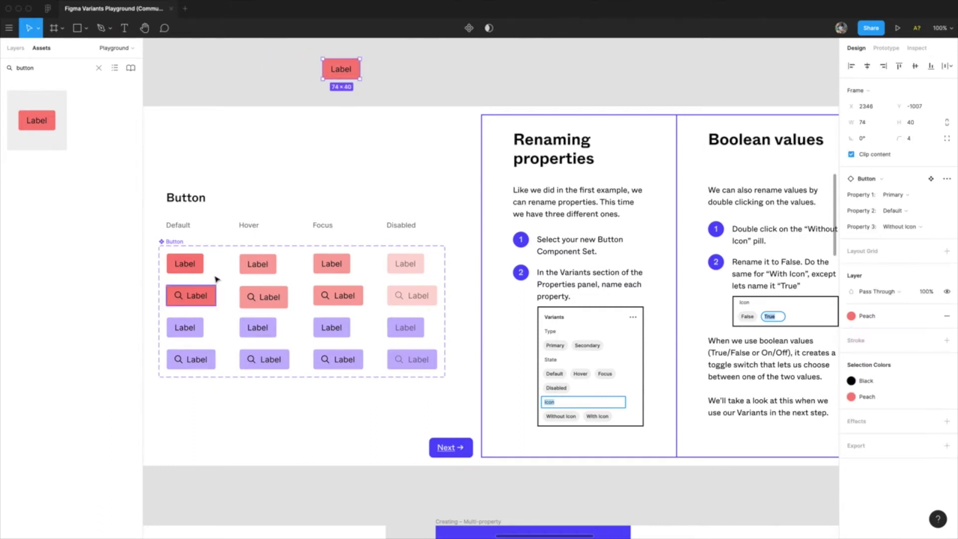
pyautogui.click(385, 88)
pyautogui.click(348, 73)
# Set the instance's first property to Secondary and move it right above the cards
pyautogui.click(899, 194)
pyautogui.click(907, 206)
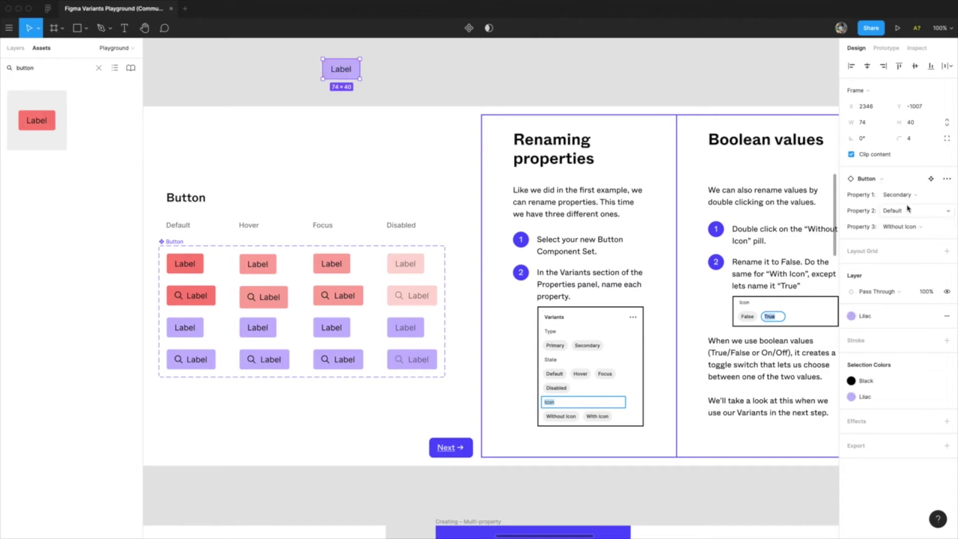
pyautogui.click(863, 214)
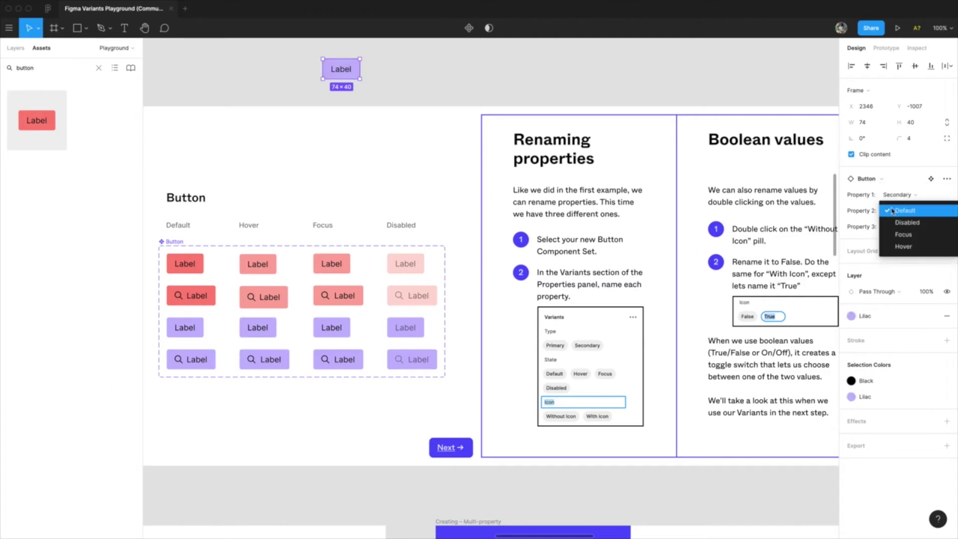
pyautogui.press('Escape')
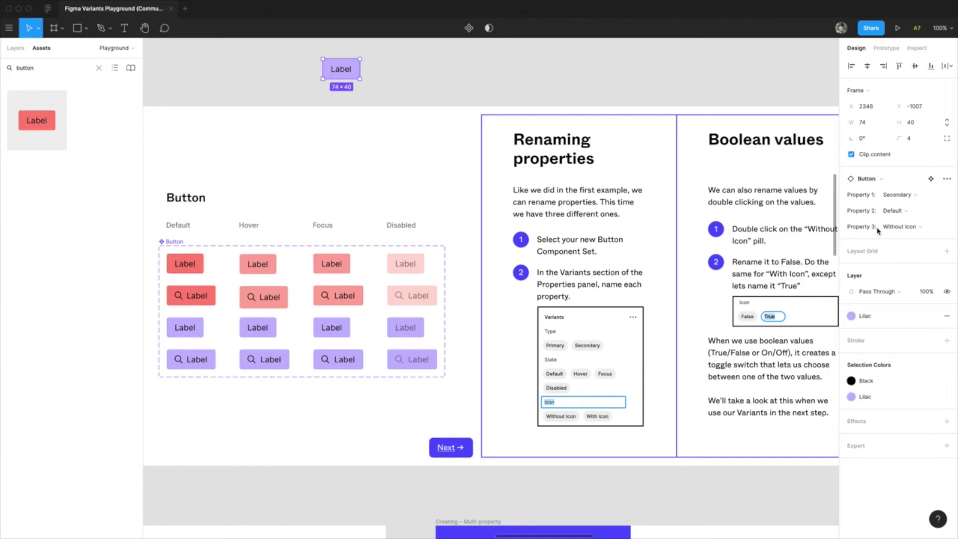
pyautogui.click(387, 83)
pyautogui.moveTo(351, 75); pyautogui.dragTo(804, 93)
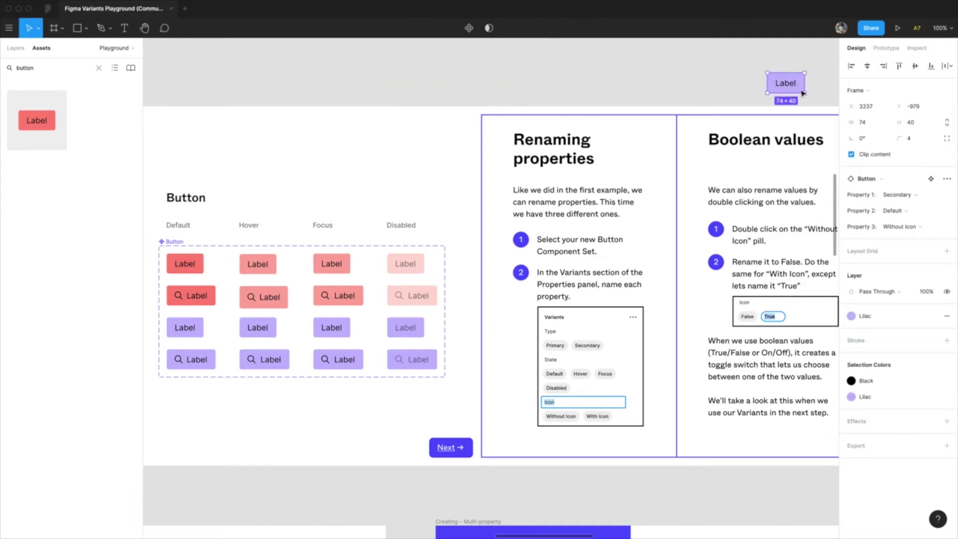
# Set the instance to Disabled and With Icon, then move it toward the page centre
pyautogui.click(896, 211)
pyautogui.click(905, 223)
pyautogui.click(898, 211)
pyautogui.click(901, 222)
pyautogui.click(901, 228)
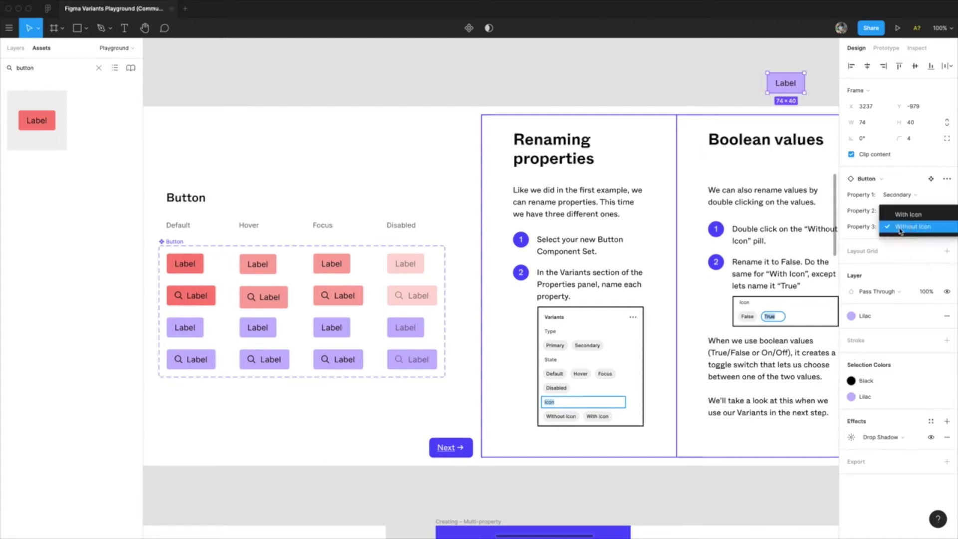
pyautogui.click(907, 217)
pyautogui.click(905, 211)
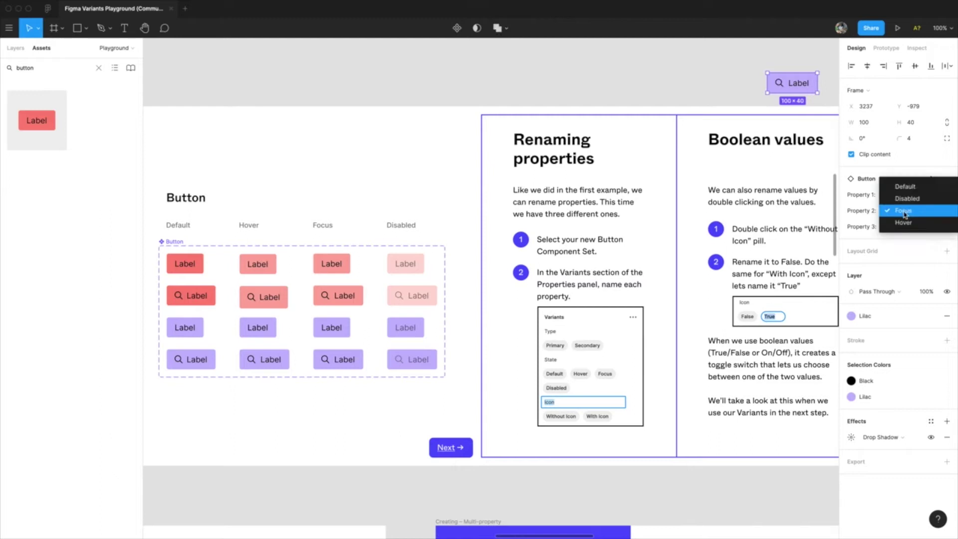
pyautogui.click(904, 197)
pyautogui.moveTo(804, 71); pyautogui.dragTo(612, 71)
pyautogui.click(247, 205)
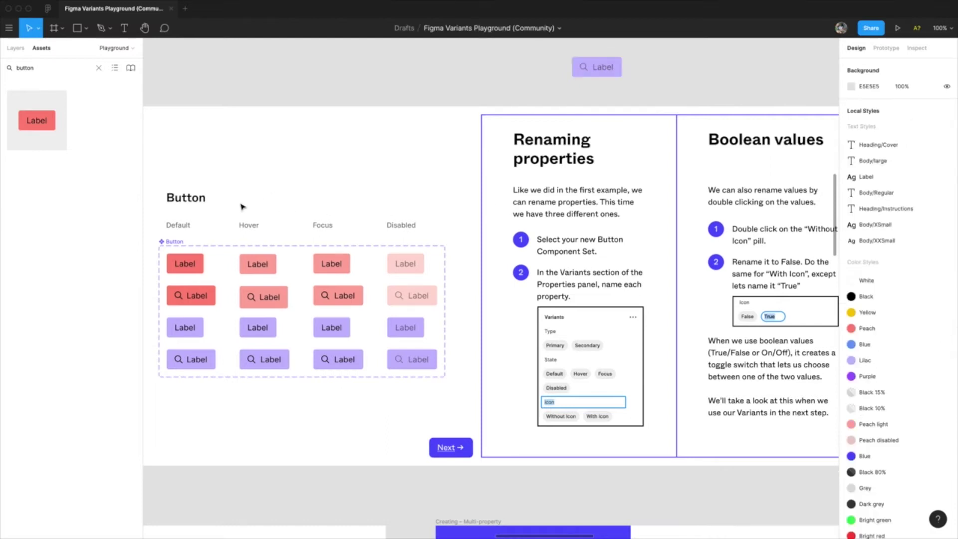
pyautogui.click(178, 243)
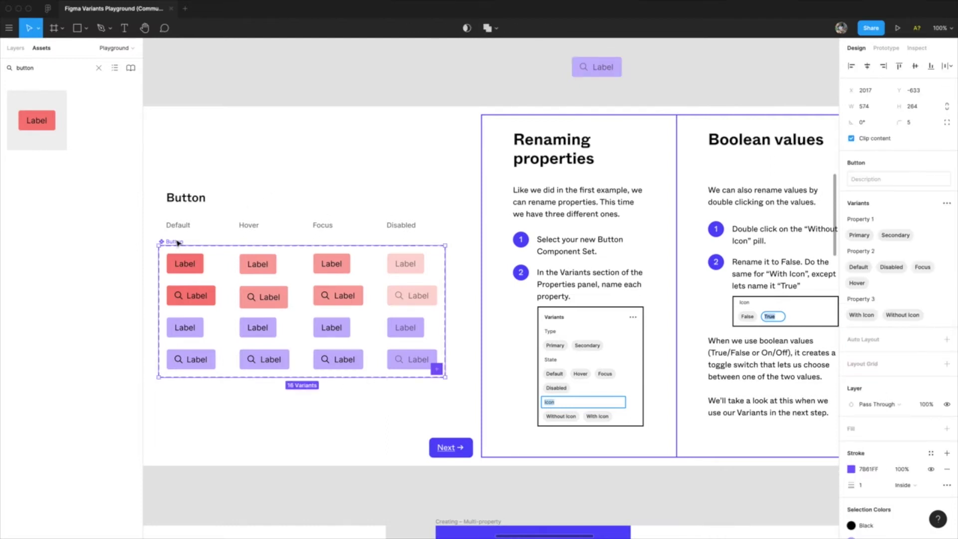
pyautogui.moveTo(655, 385)
pyautogui.mouseDown()
pyautogui.moveTo(631, 381)
pyautogui.moveTo(670, 392)
pyautogui.mouseUp()
pyautogui.click(217, 229)
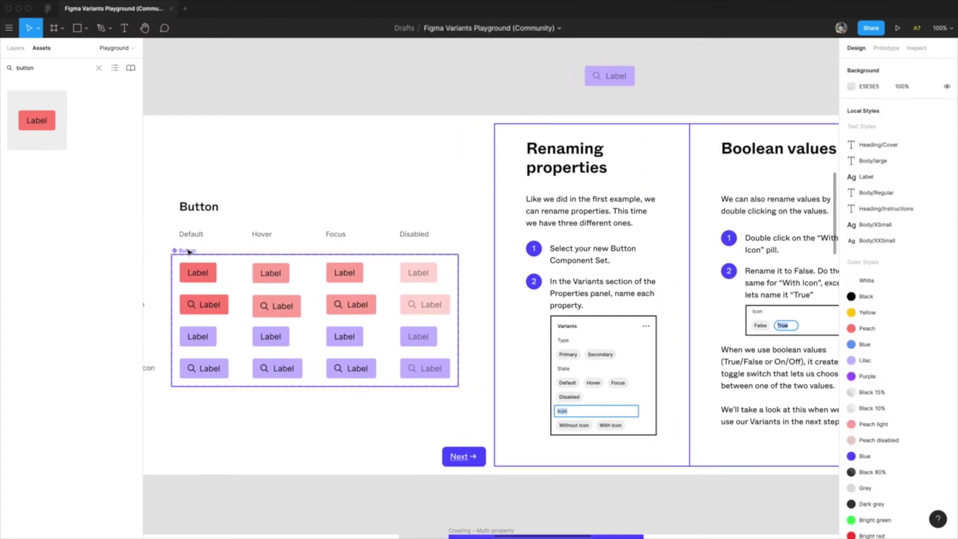
pyautogui.click(192, 251)
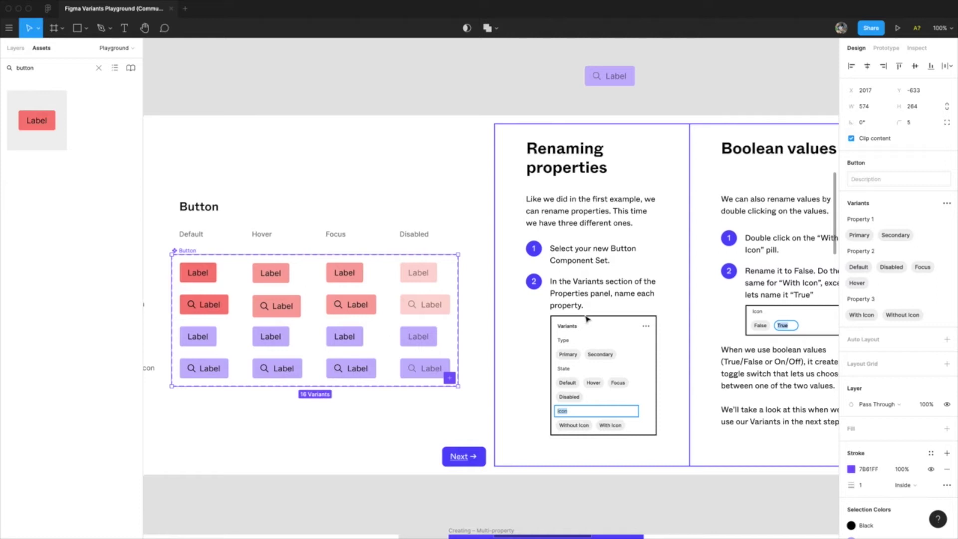
pyautogui.moveTo(612, 303); pyautogui.dragTo(566, 299)
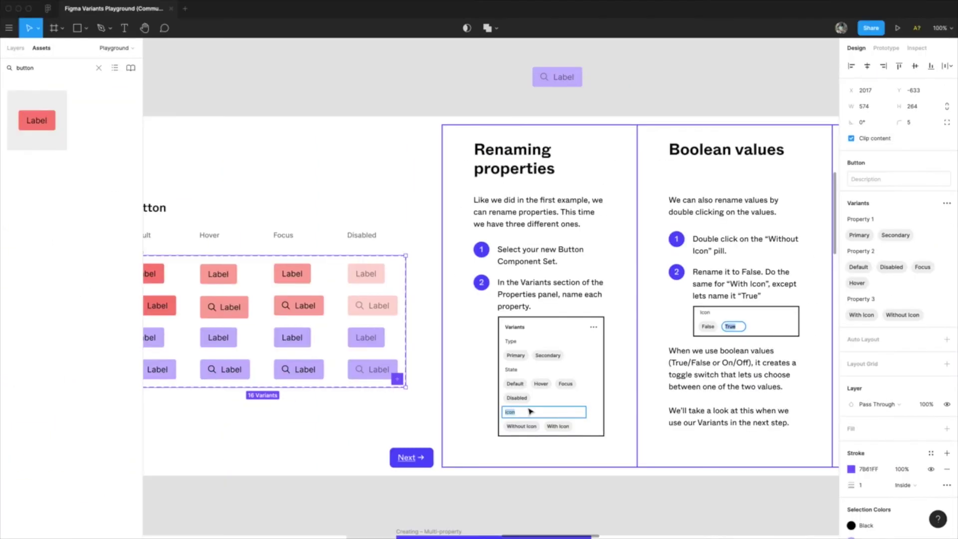
pyautogui.click(636, 67)
pyautogui.click(555, 80)
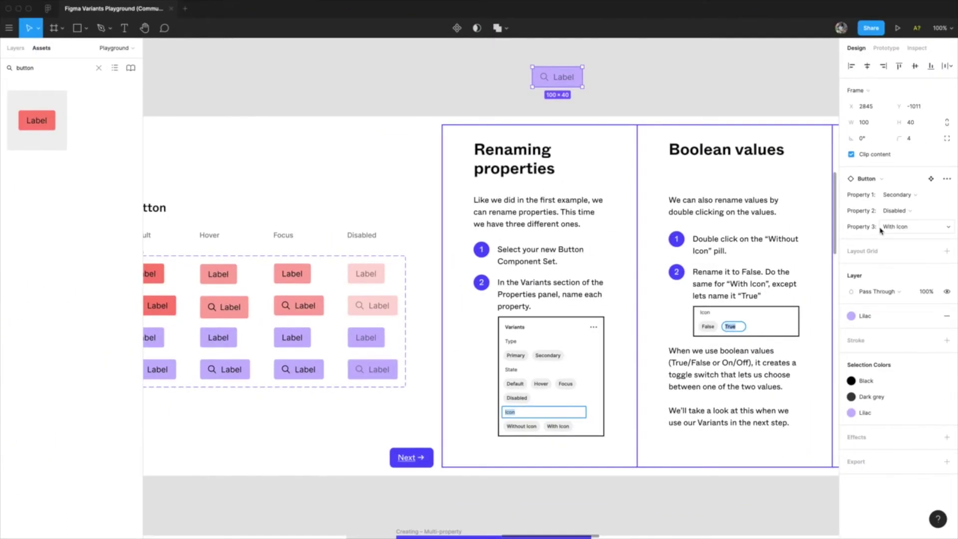
pyautogui.click(569, 111)
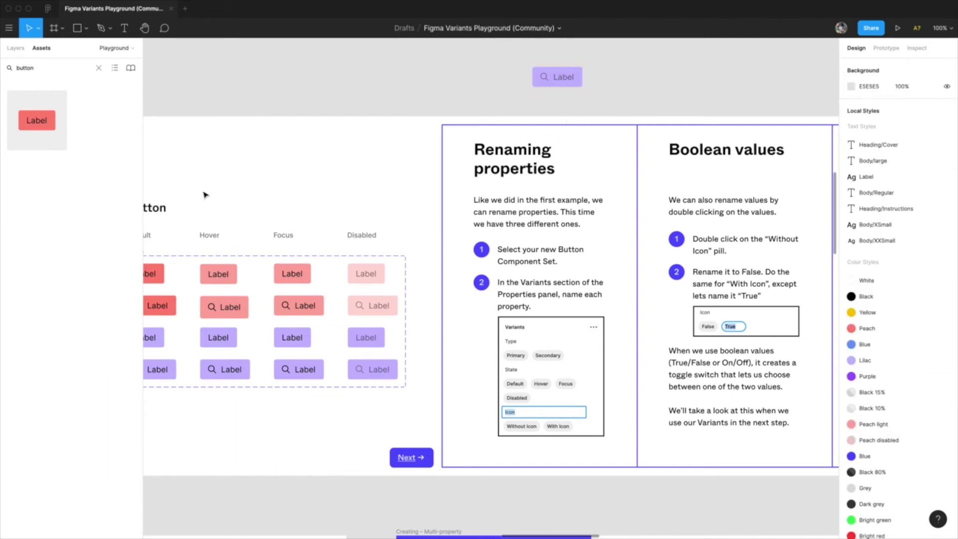
pyautogui.moveTo(205, 192); pyautogui.dragTo(240, 200)
pyautogui.click(210, 250)
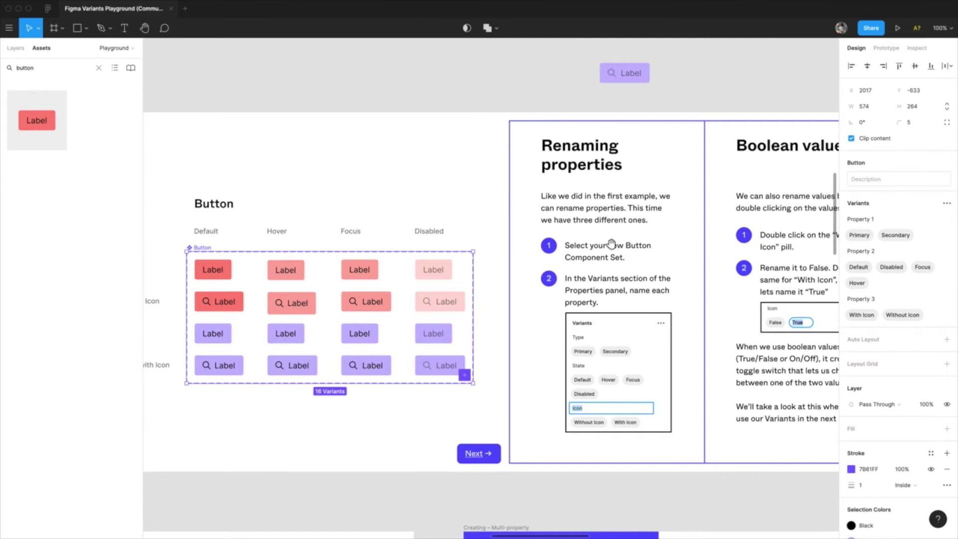
pyautogui.moveTo(610, 247); pyautogui.dragTo(500, 241)
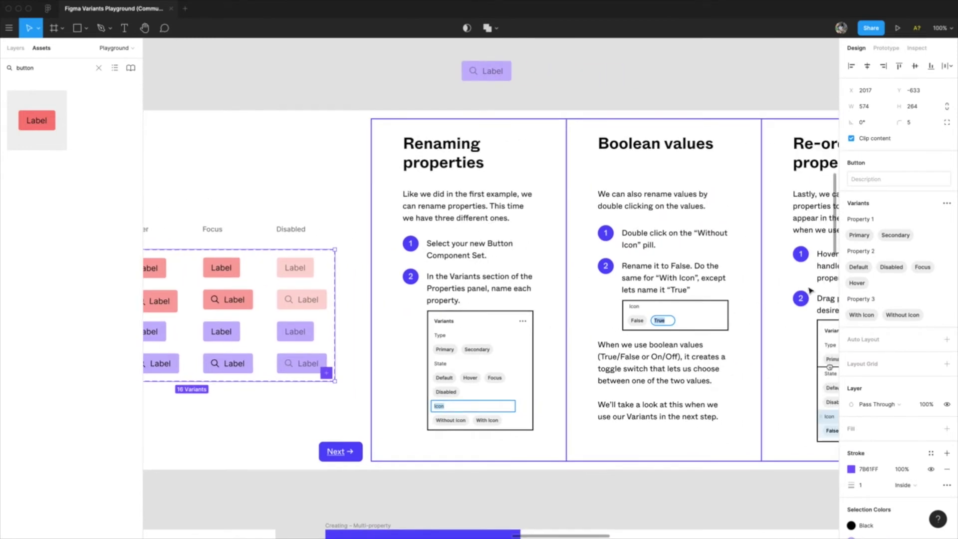
# Rename the Button set's three variant properties to Type, State and Icon
pyautogui.doubleClick(866, 220)
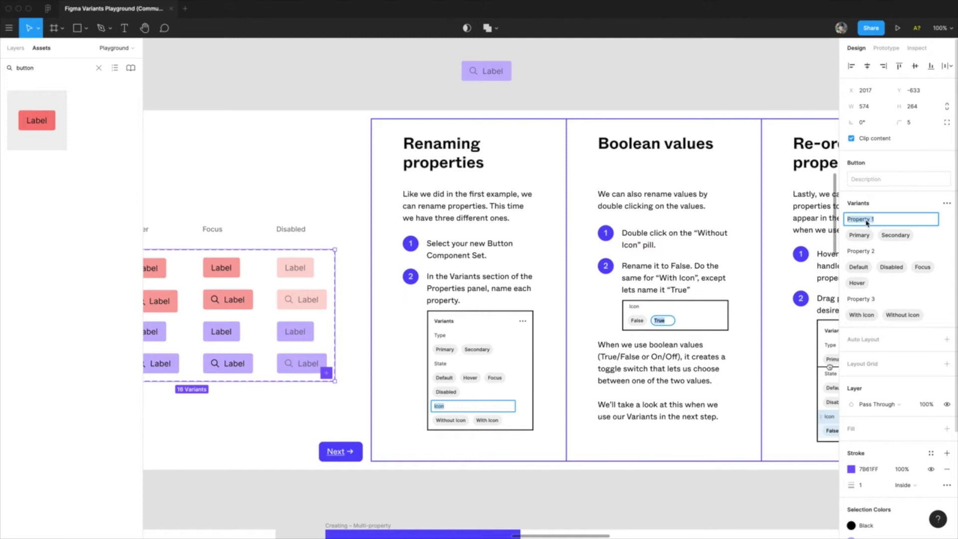
pyautogui.write('Type')
pyautogui.press('Return')
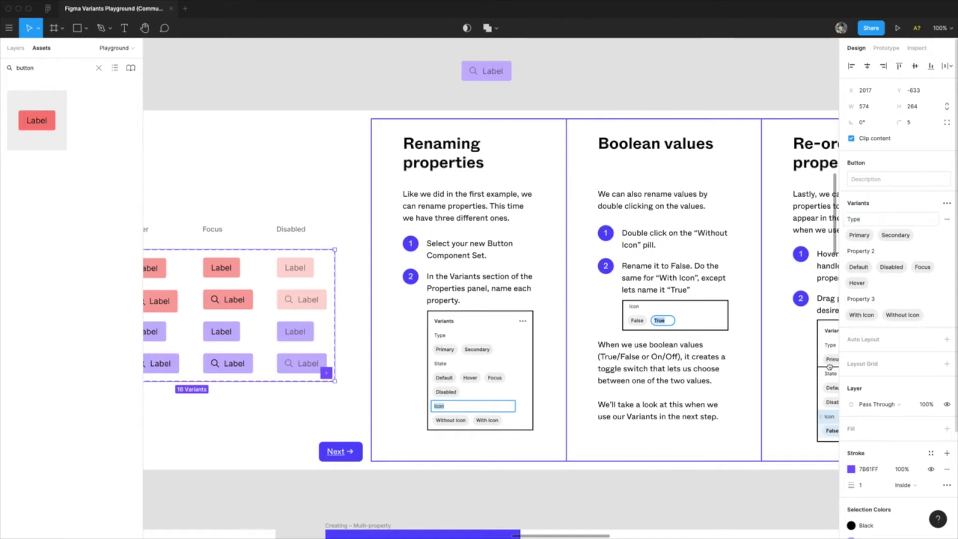
pyautogui.doubleClick(859, 252)
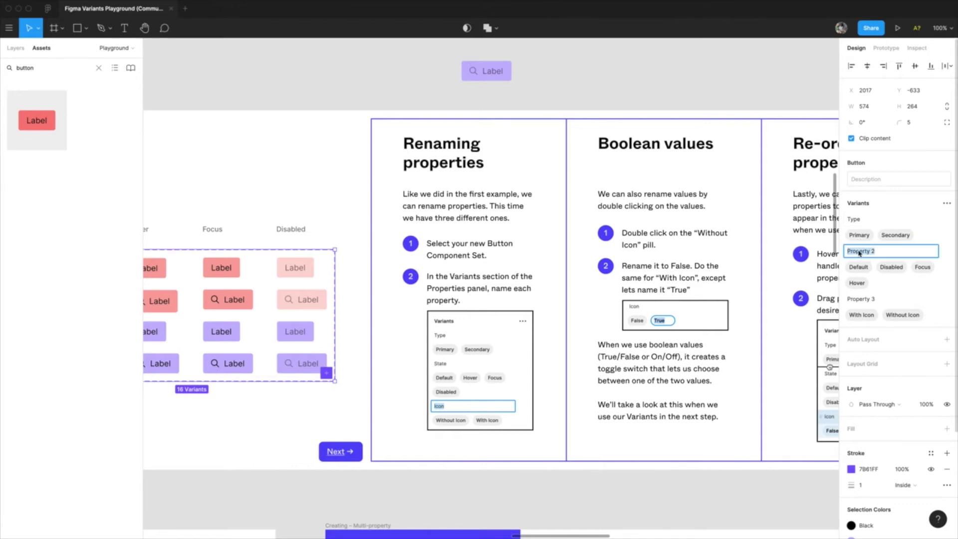
pyautogui.write('State')
pyautogui.press('Return')
pyautogui.doubleClick(866, 300)
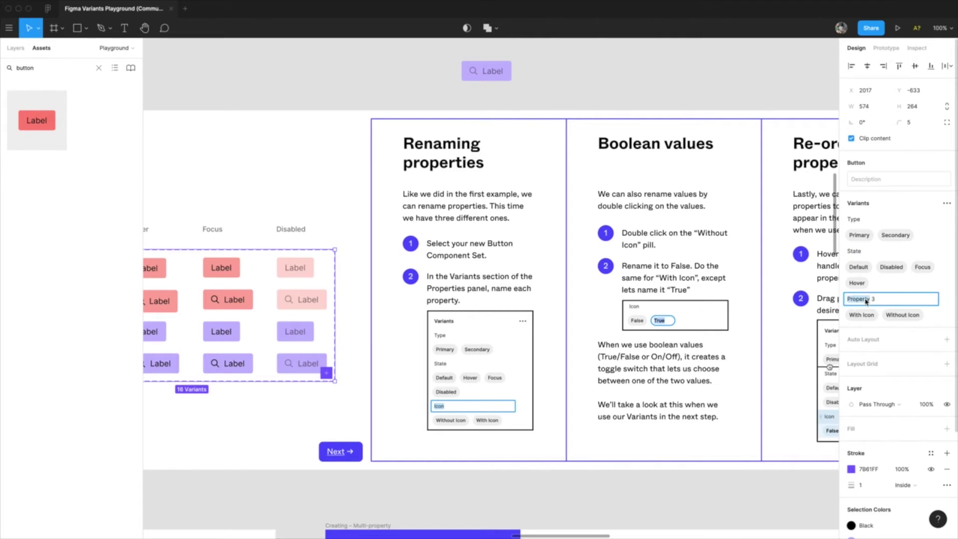
pyautogui.press('super+a')
pyautogui.write('I')
pyautogui.press('Return')
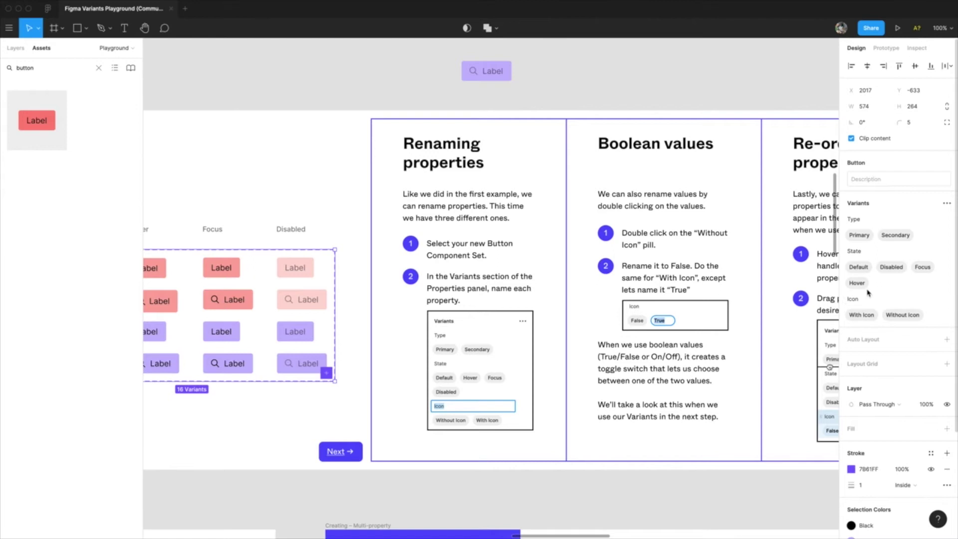
pyautogui.click(575, 88)
# Move the Label instance right and set it to Type Primary, State Focus
pyautogui.click(496, 74)
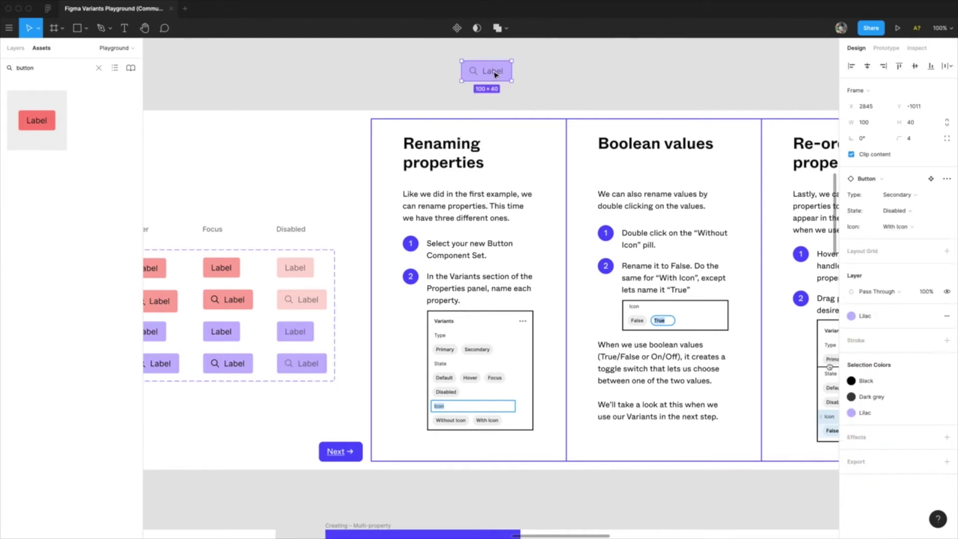
pyautogui.moveTo(496, 75); pyautogui.dragTo(778, 89)
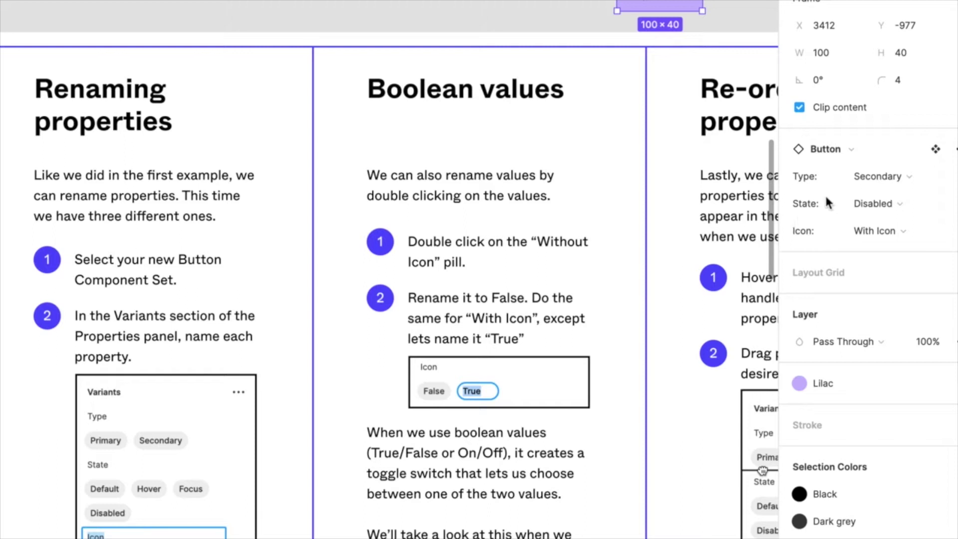
pyautogui.click(874, 178)
pyautogui.click(876, 155)
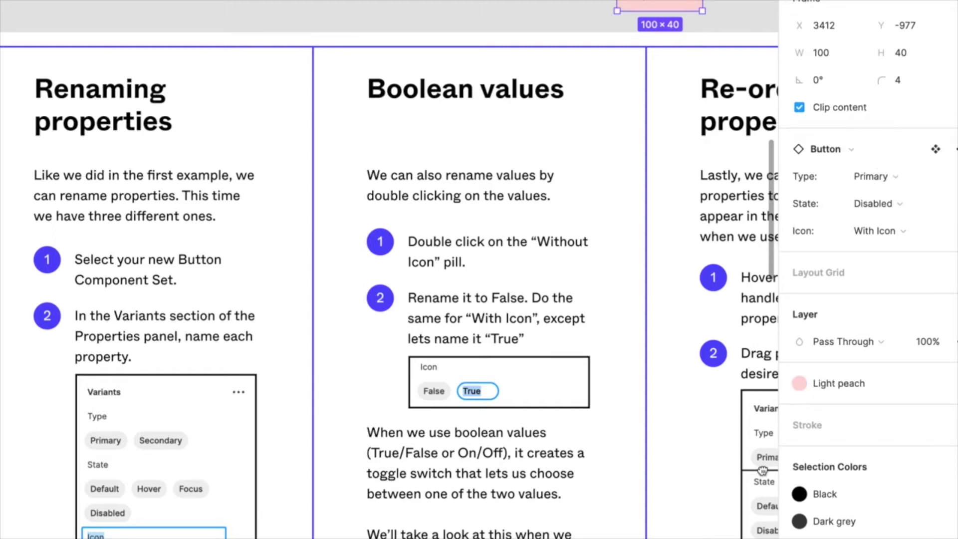
pyautogui.click(873, 204)
pyautogui.click(886, 225)
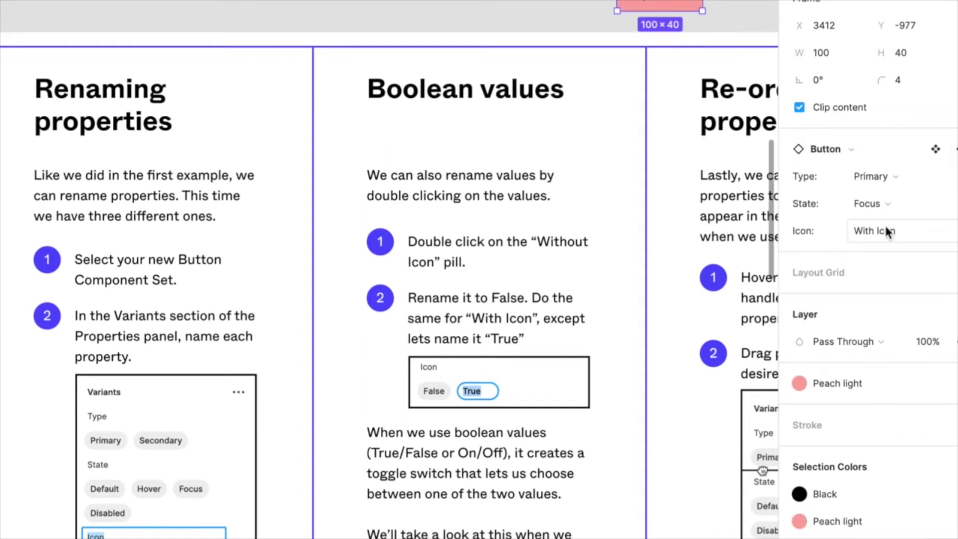
# Switch the instance's Icon to Without Icon and back to With Icon
pyautogui.click(880, 232)
pyautogui.click(888, 251)
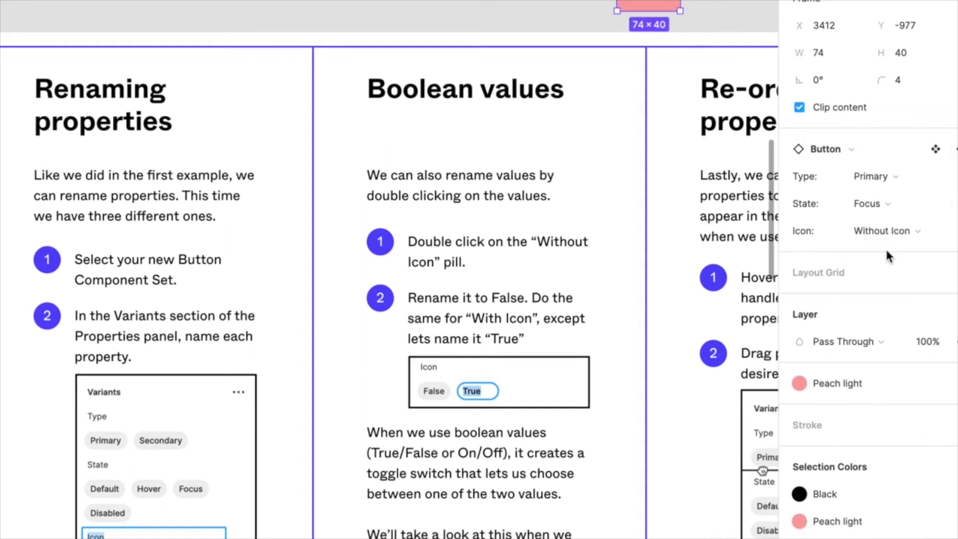
pyautogui.click(886, 232)
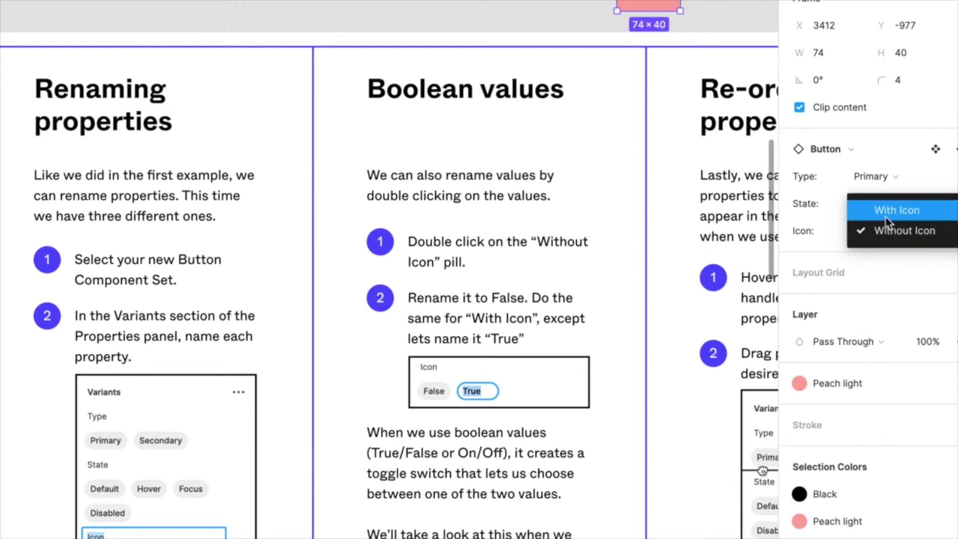
pyautogui.click(885, 217)
pyautogui.click(725, 6)
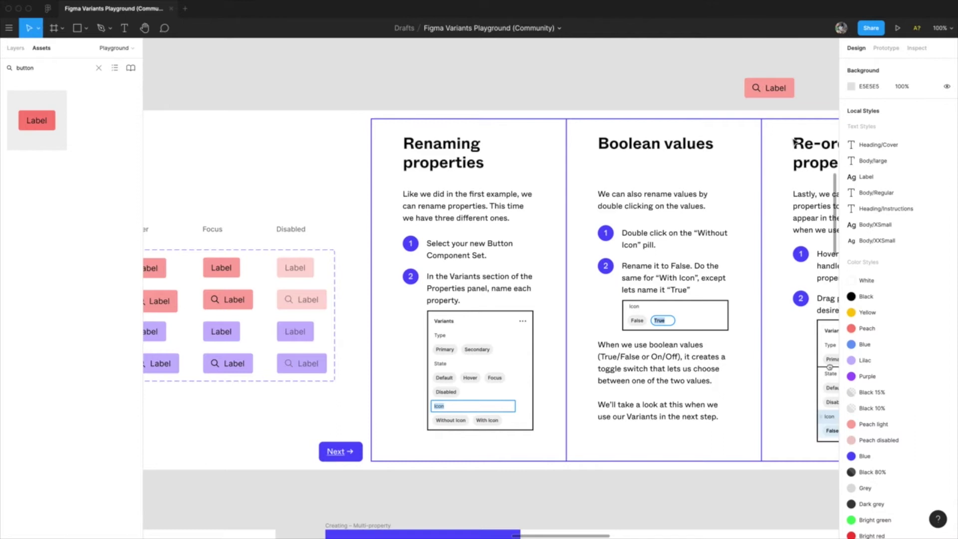
# Nudge the Label button slightly left and pan to the Re-ordering properties card
pyautogui.click(774, 88)
pyautogui.moveTo(776, 89); pyautogui.dragTo(741, 89)
pyautogui.hscroll(5, 690, 205)
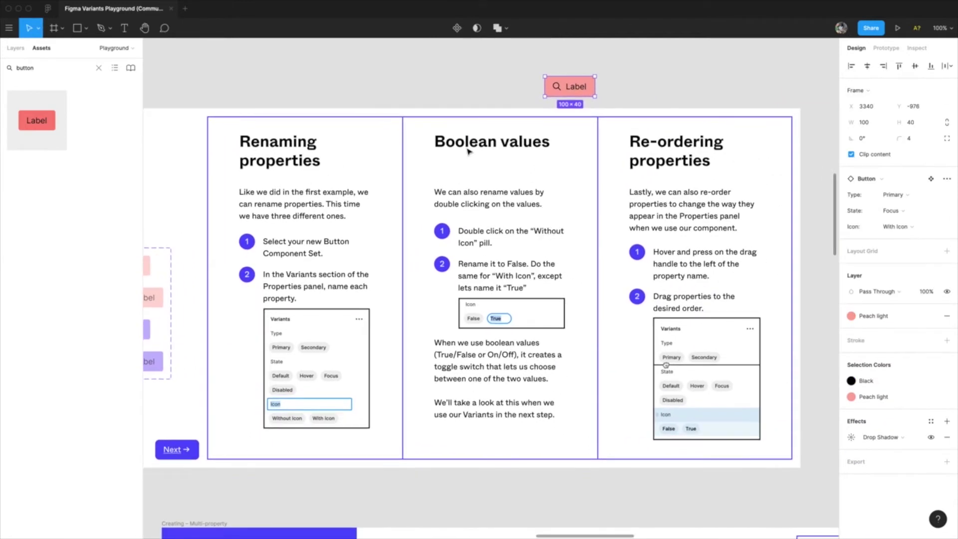
pyautogui.moveTo(428, 67); pyautogui.dragTo(669, 88)
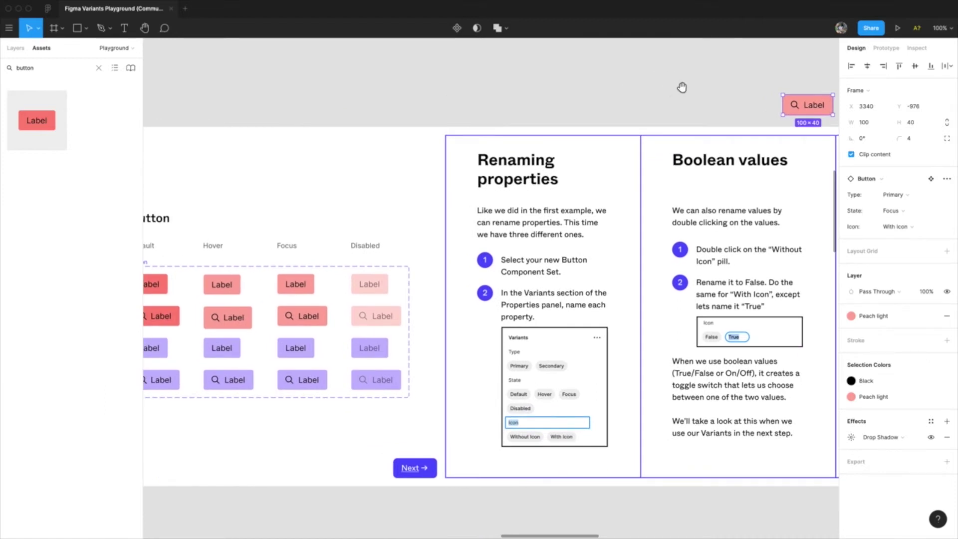
pyautogui.moveTo(720, 88); pyautogui.dragTo(648, 83)
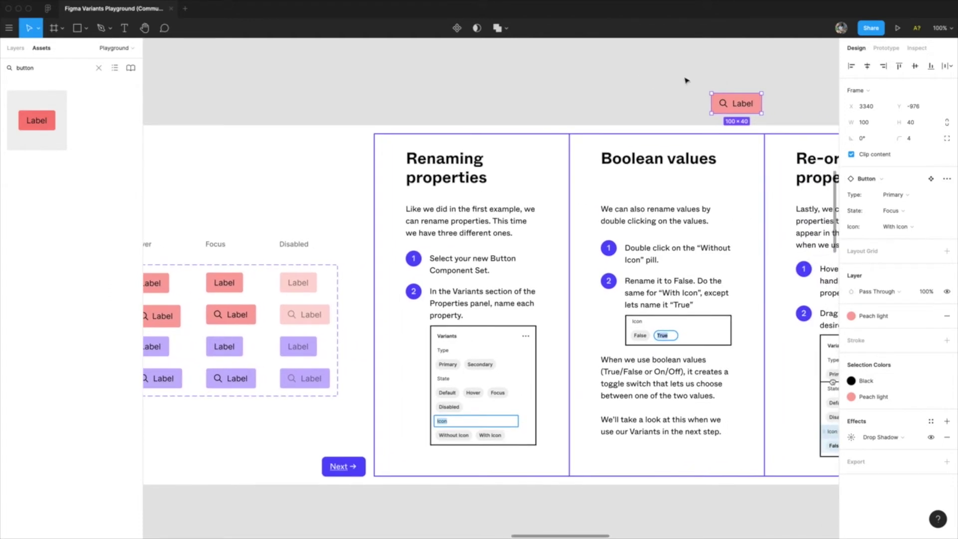
pyautogui.click(686, 80)
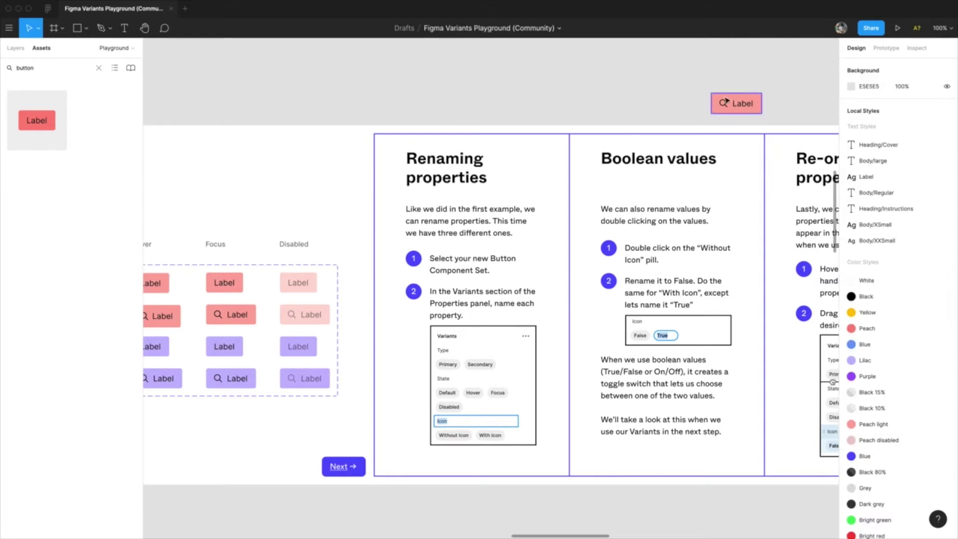
pyautogui.click(731, 103)
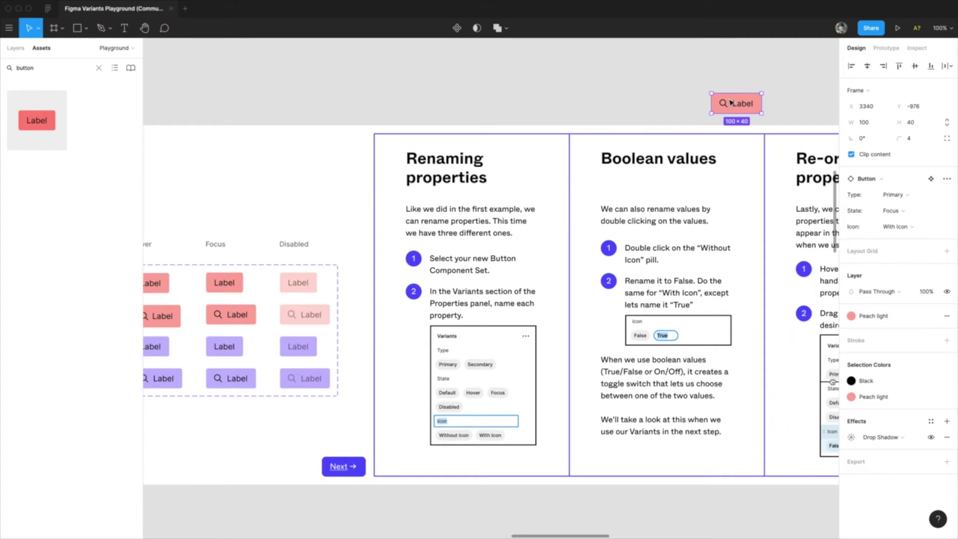
pyautogui.click(711, 130)
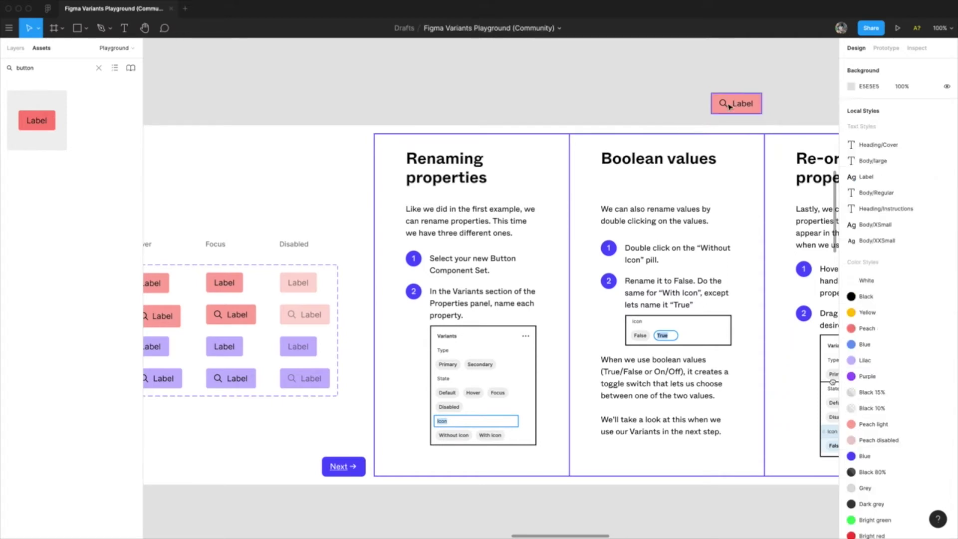
pyautogui.click(737, 104)
pyautogui.moveTo(289, 73); pyautogui.dragTo(624, 84)
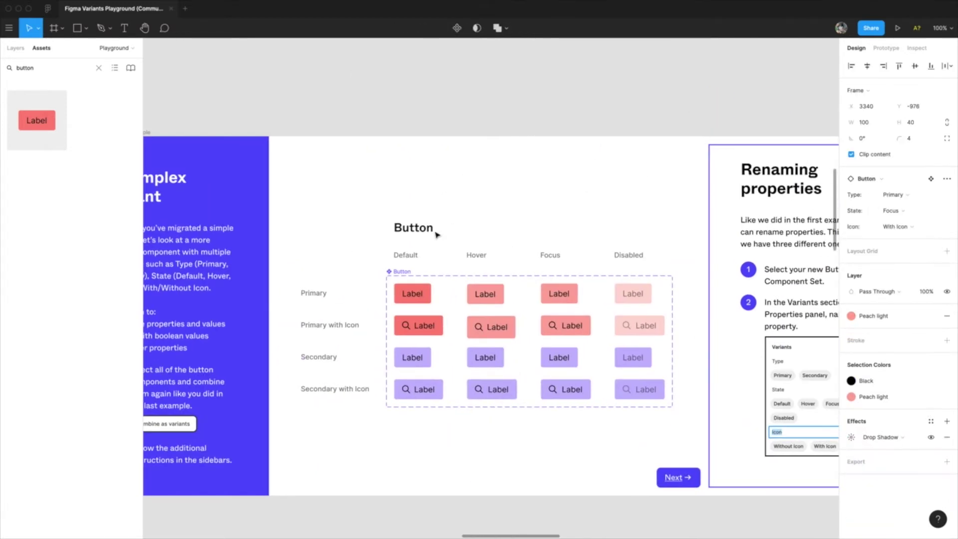
pyautogui.click(393, 273)
pyautogui.moveTo(731, 112); pyautogui.dragTo(556, 98)
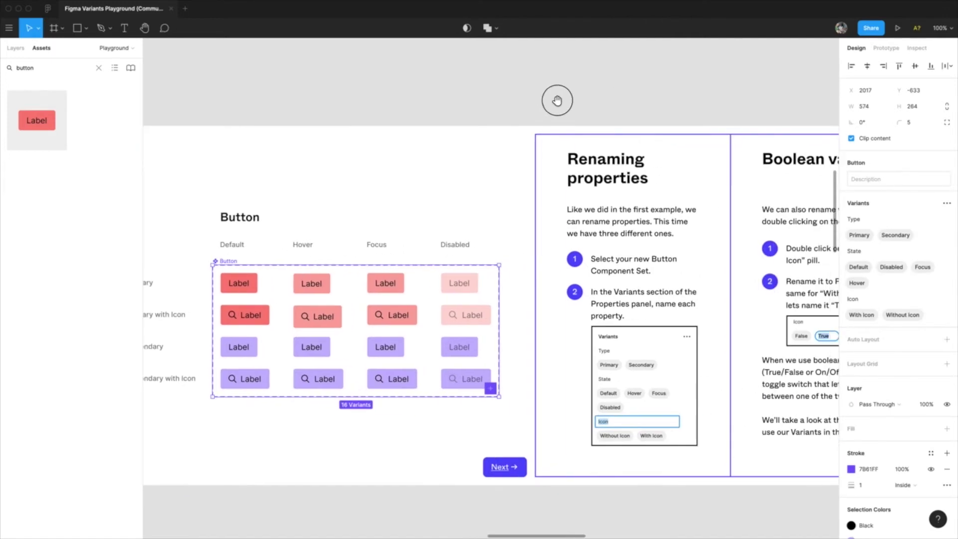
pyautogui.click(186, 233)
pyautogui.click(227, 263)
pyautogui.moveTo(731, 95); pyautogui.dragTo(626, 90)
pyautogui.moveTo(794, 367); pyautogui.dragTo(678, 356)
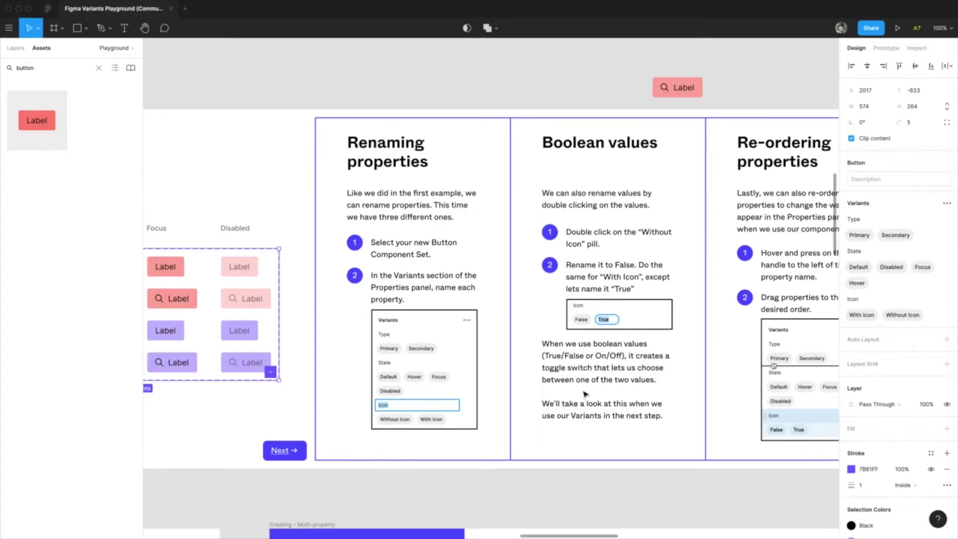
# Rename the Icon values With Icon to True (fixing a 'Ture' typo) and Without Icon to False
pyautogui.doubleClick(862, 316)
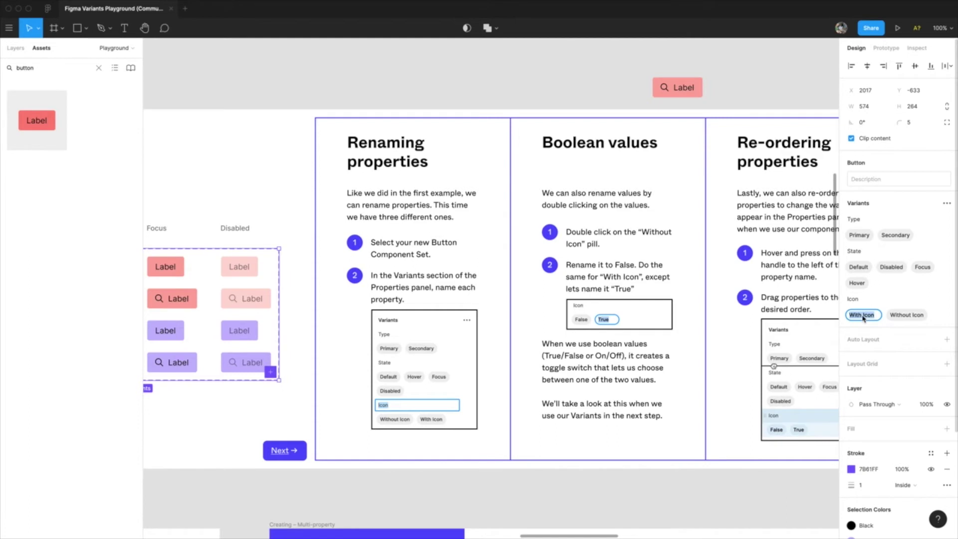
pyautogui.write('True')
pyautogui.press('Return')
pyautogui.doubleClick(856, 315)
pyautogui.write('T')
pyautogui.press('Return')
pyautogui.doubleClick(883, 316)
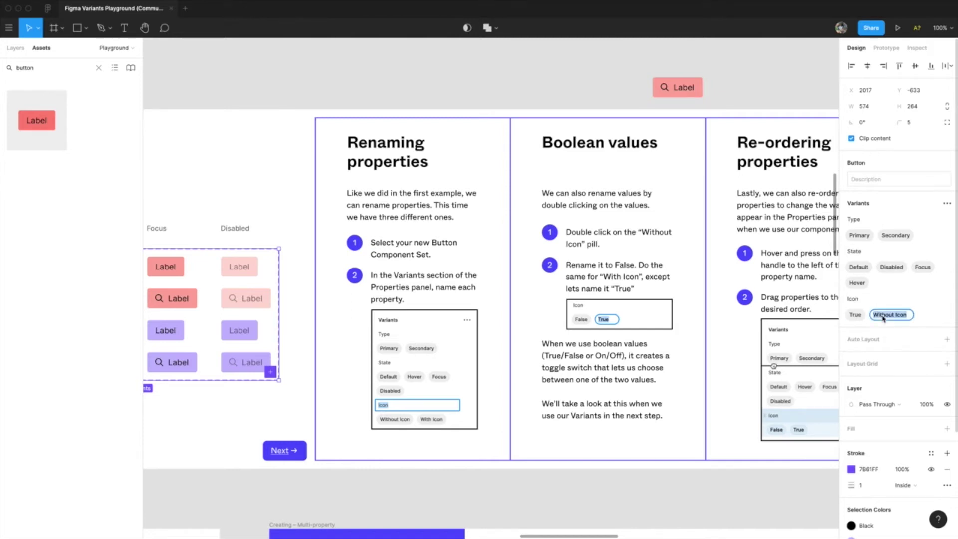
pyautogui.write('False')
pyautogui.press('Return')
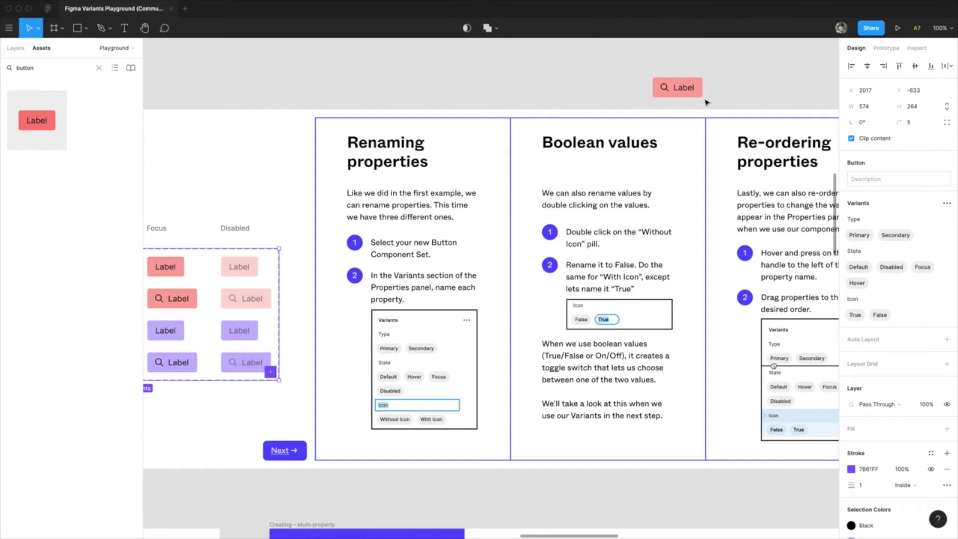
# Move the Label button right and flip its Icon toggle off and on twice
pyautogui.click(735, 81)
pyautogui.click(674, 92)
pyautogui.moveTo(674, 91); pyautogui.dragTo(719, 89)
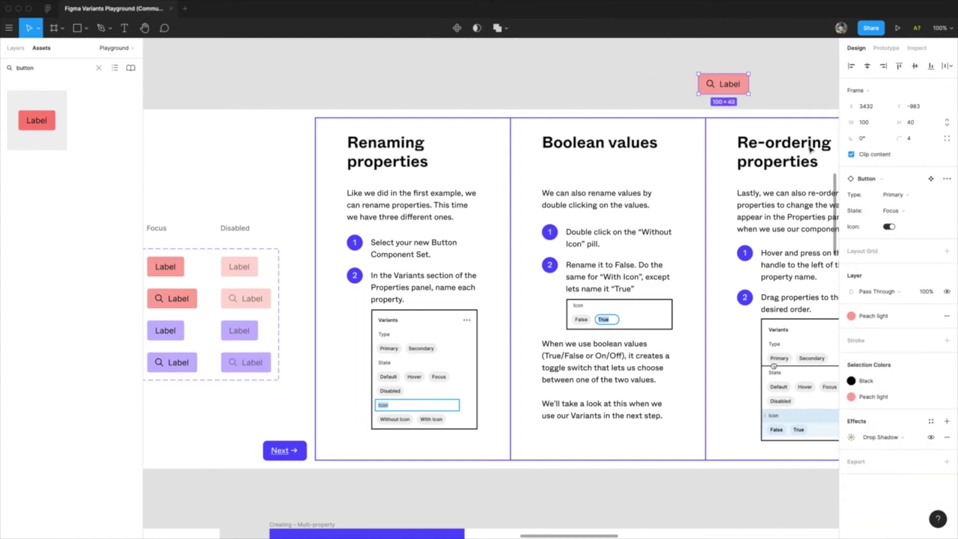
pyautogui.click(889, 226)
pyautogui.click(889, 227)
pyautogui.click(890, 227)
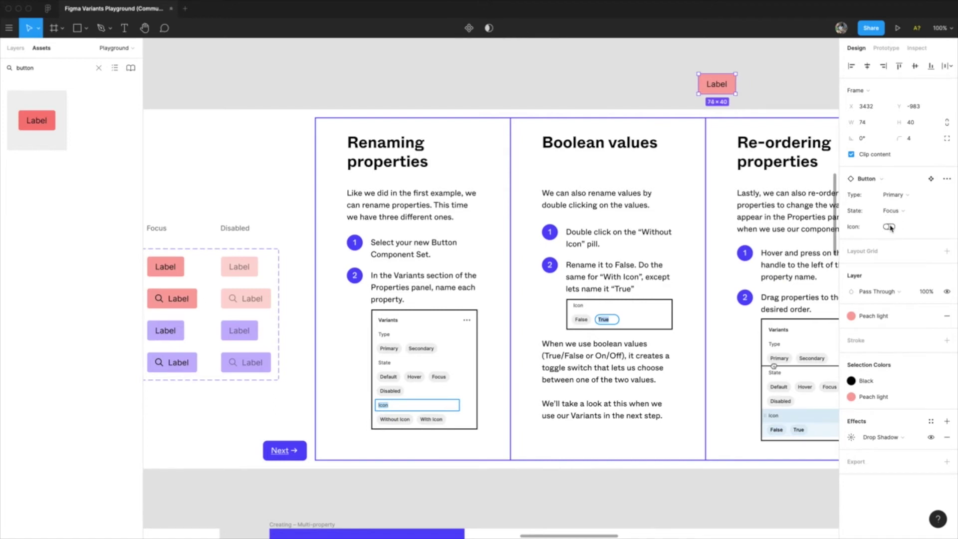
pyautogui.click(890, 227)
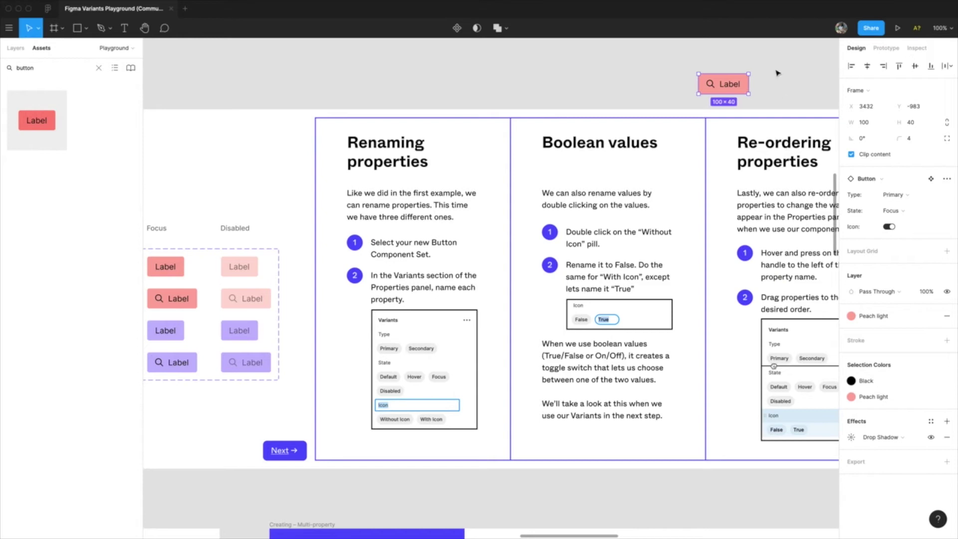
# Drop the Label button onto the Re-ordering card and toggle its icon, ending with it off
pyautogui.moveTo(725, 84); pyautogui.dragTo(783, 246)
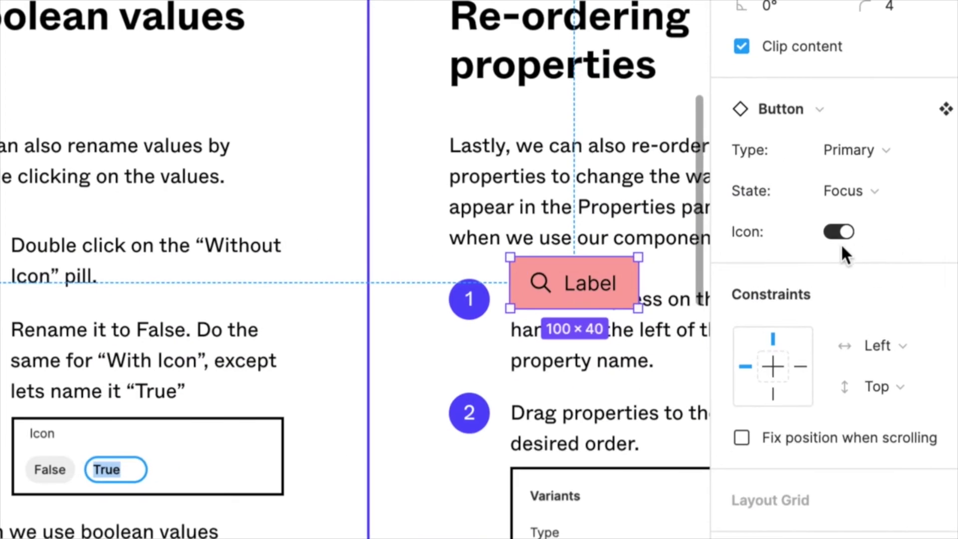
pyautogui.click(830, 231)
pyautogui.click(833, 232)
pyautogui.click(832, 231)
pyautogui.click(833, 231)
pyautogui.click(833, 230)
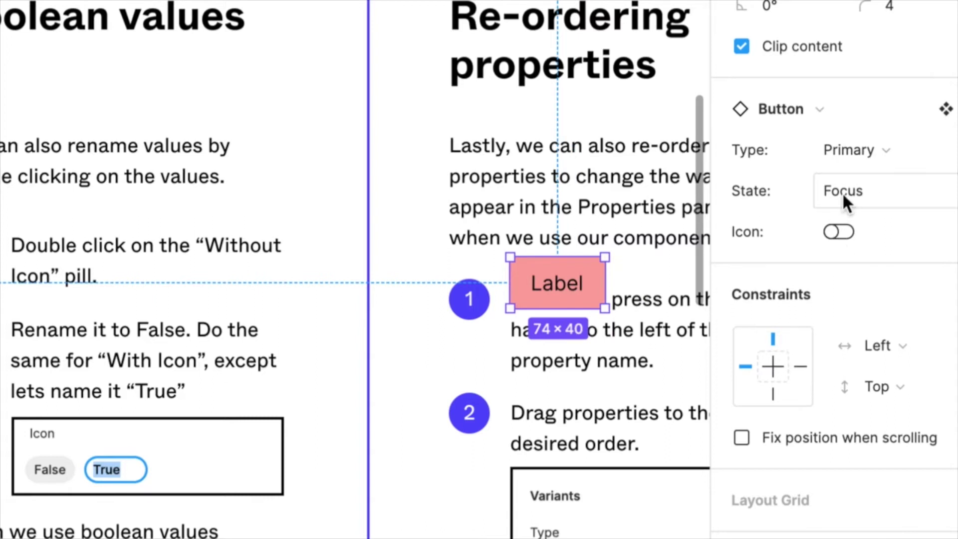
# Set the button's State to Disabled with the icon hidden, and move it up off the card
pyautogui.click(842, 192)
pyautogui.click(849, 168)
pyautogui.click(832, 229)
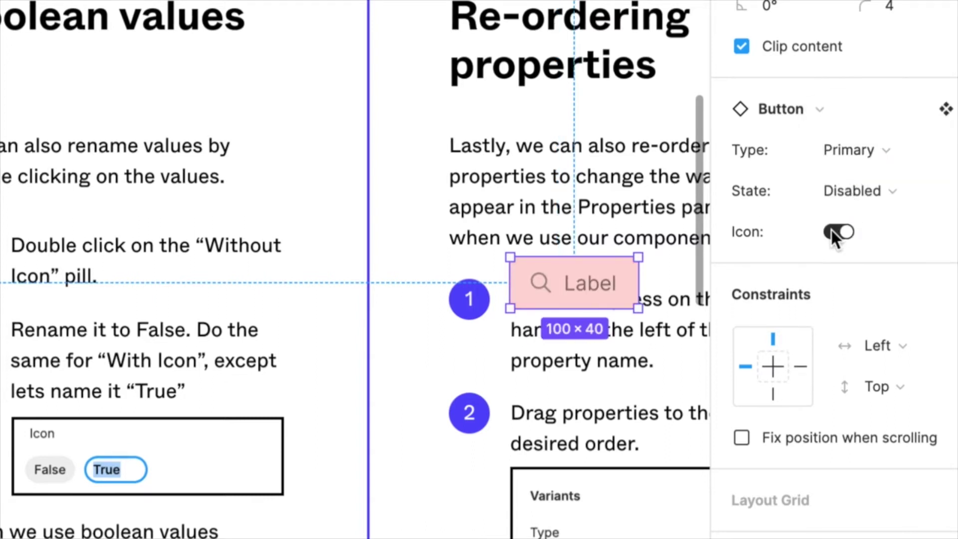
pyautogui.click(831, 230)
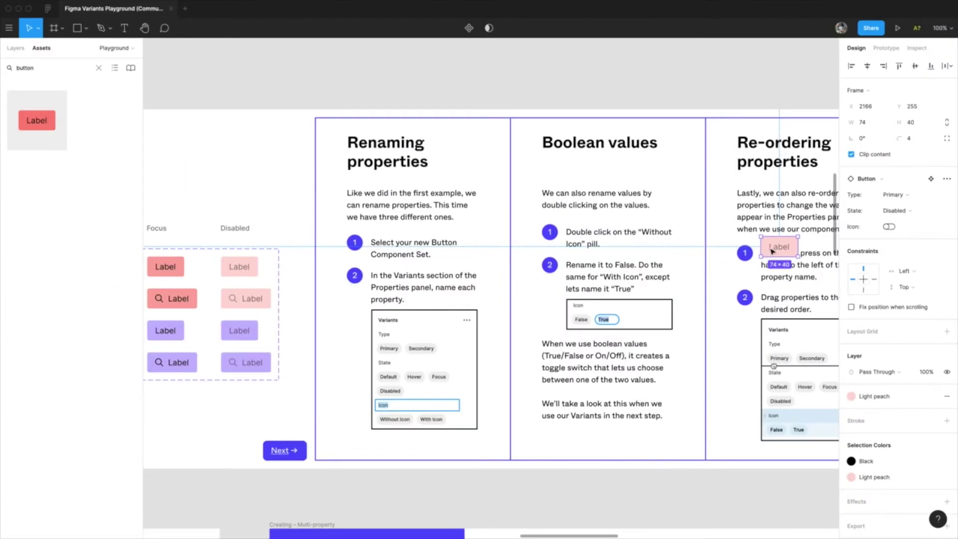
pyautogui.moveTo(541, 297); pyautogui.dragTo(465, 60)
pyautogui.press('Escape')
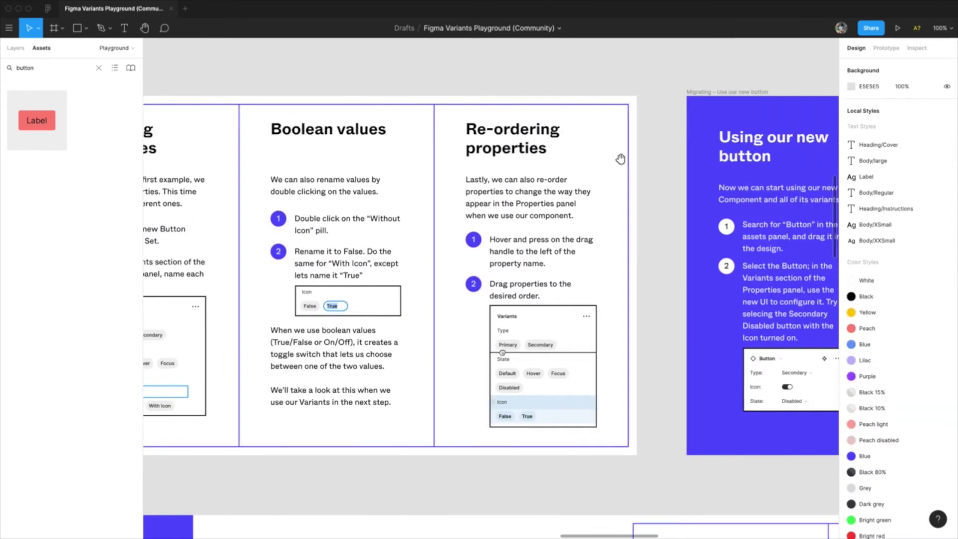
pyautogui.moveTo(372, 74); pyautogui.dragTo(788, 116)
pyautogui.hscroll(-10, 787, 115)
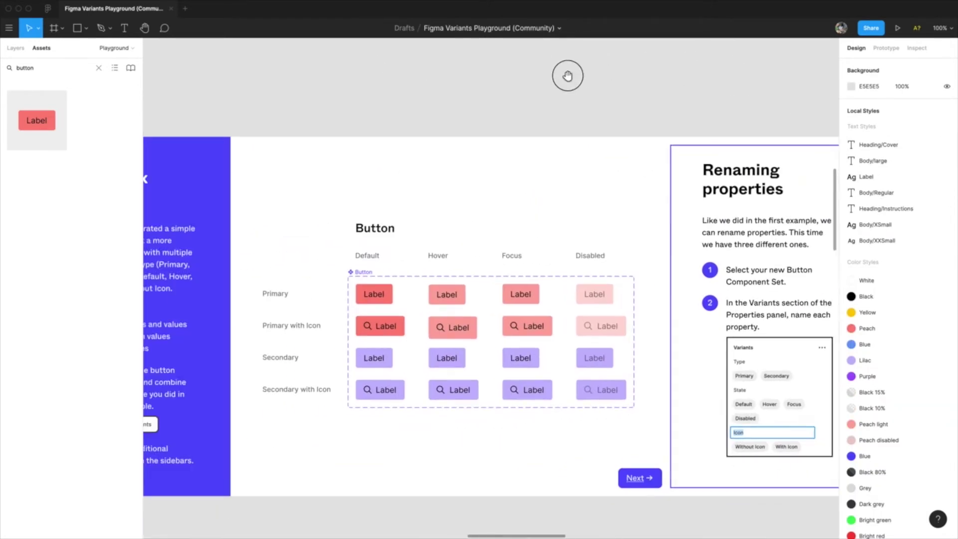
pyautogui.click(405, 272)
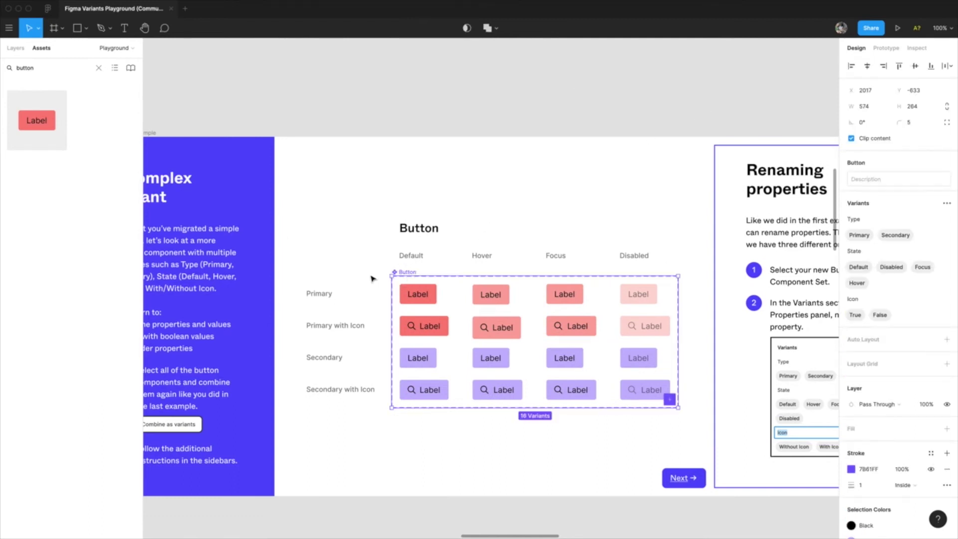
pyautogui.moveTo(736, 101); pyautogui.dragTo(302, 67)
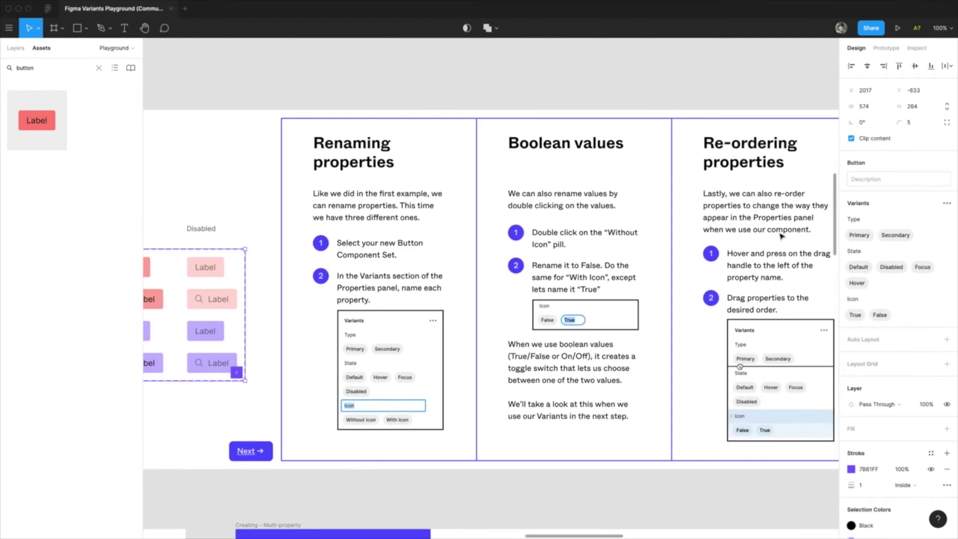
pyautogui.moveTo(788, 277); pyautogui.dragTo(615, 262)
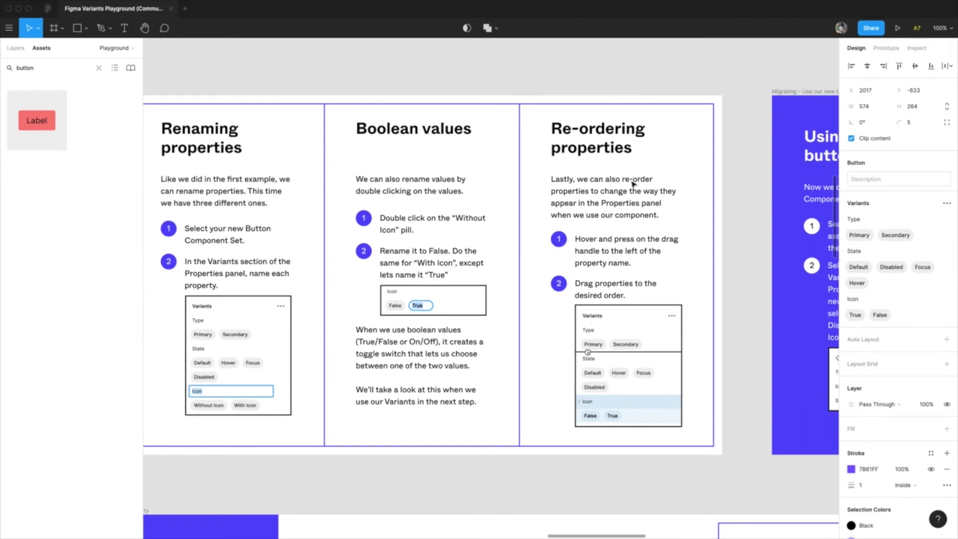
pyautogui.doubleClick(869, 251)
pyautogui.click(873, 223)
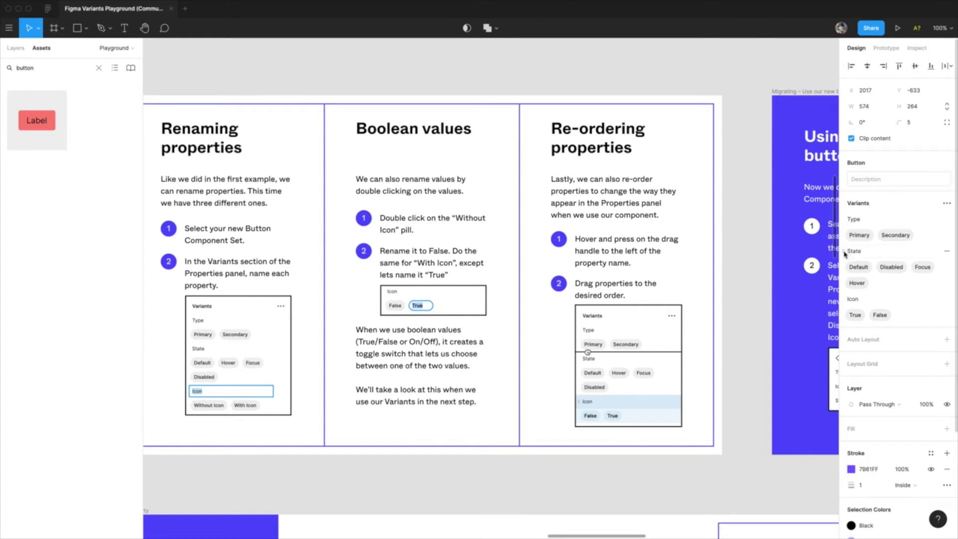
pyautogui.moveTo(845, 254); pyautogui.dragTo(844, 199)
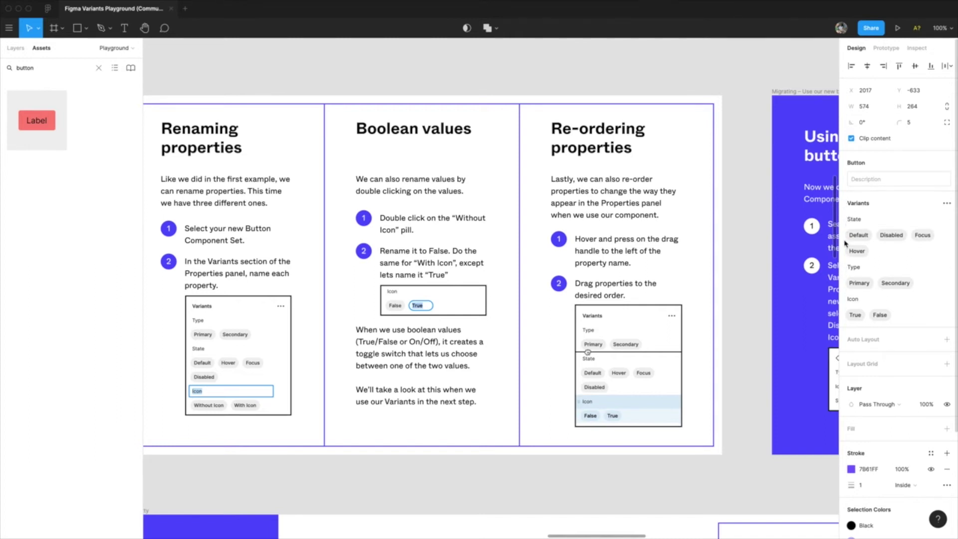
pyautogui.moveTo(845, 270); pyautogui.dragTo(846, 311)
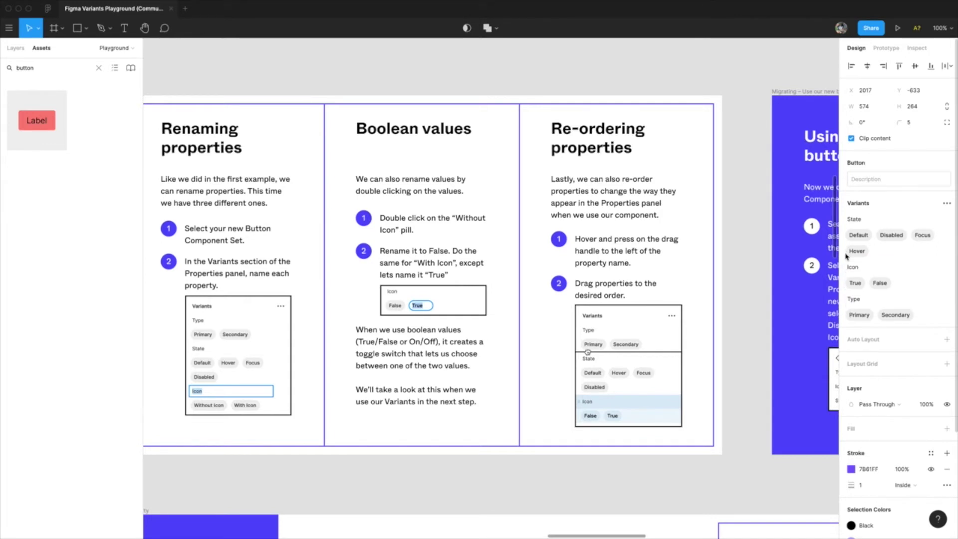
pyautogui.moveTo(847, 270); pyautogui.dragTo(847, 310)
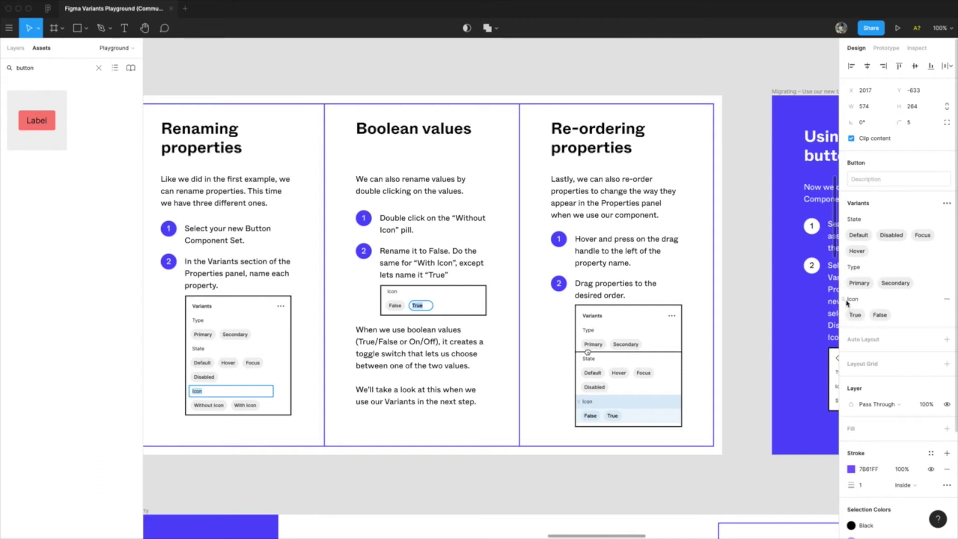
pyautogui.moveTo(845, 223); pyautogui.dragTo(847, 275)
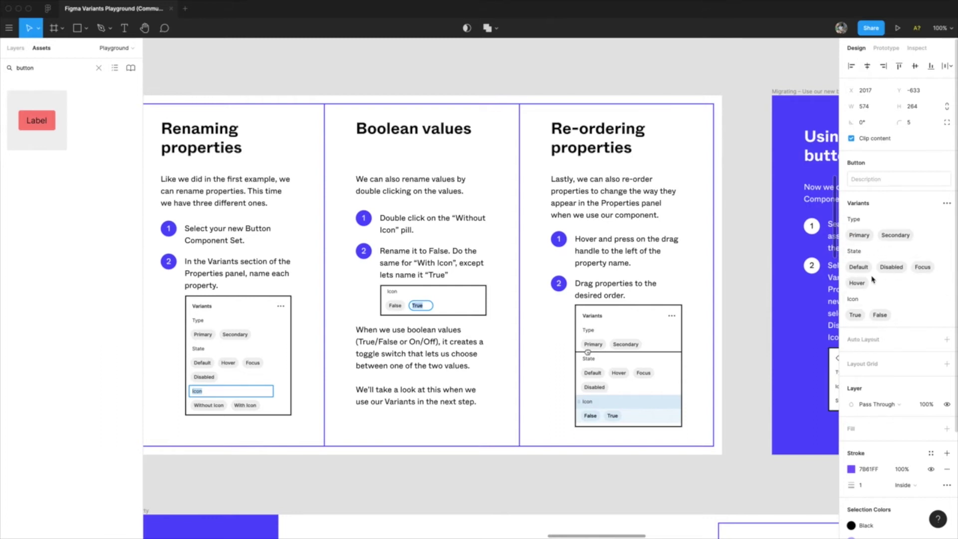
# Pan to the yellow search bar in the 'Using our new button' frame
pyautogui.click(784, 485)
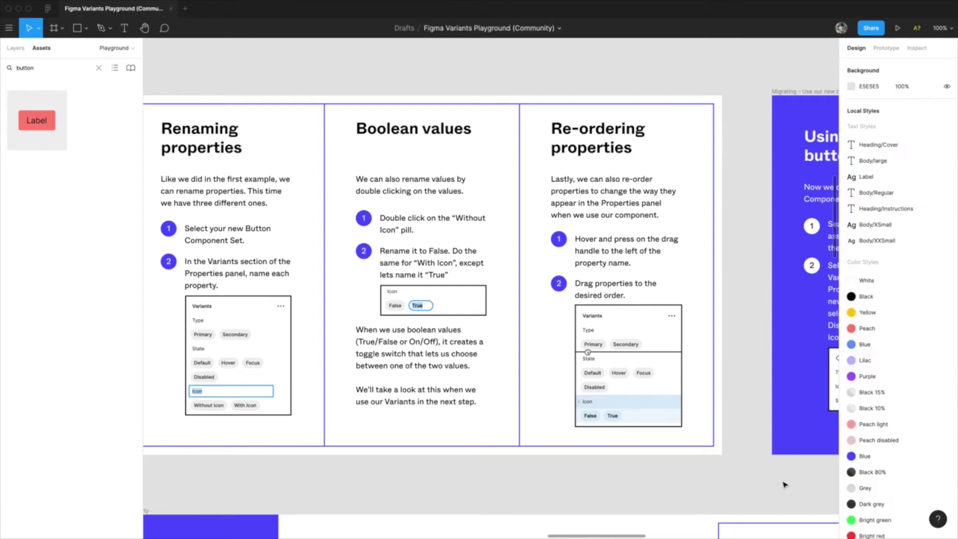
pyautogui.moveTo(791, 476); pyautogui.dragTo(591, 466)
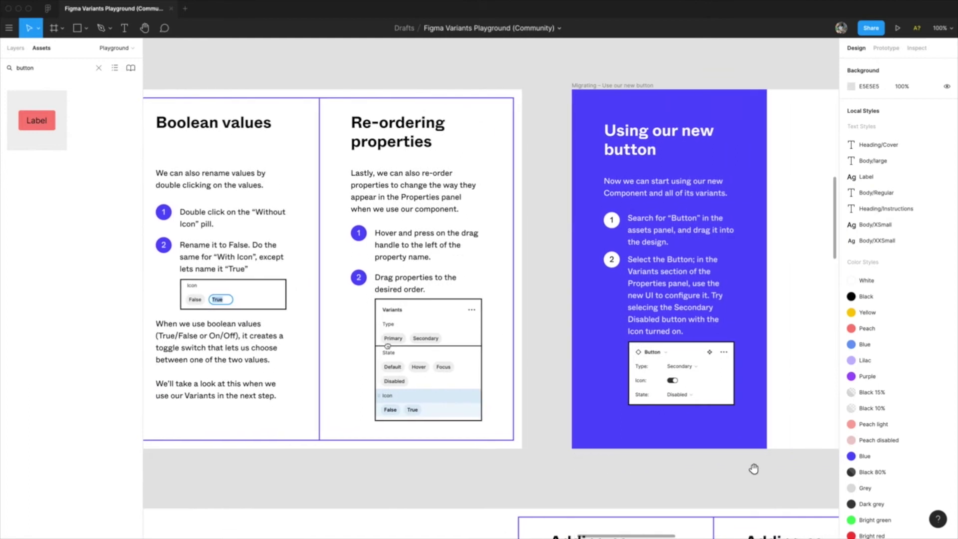
pyautogui.moveTo(753, 466); pyautogui.dragTo(637, 465)
pyautogui.moveTo(715, 455); pyautogui.dragTo(474, 466)
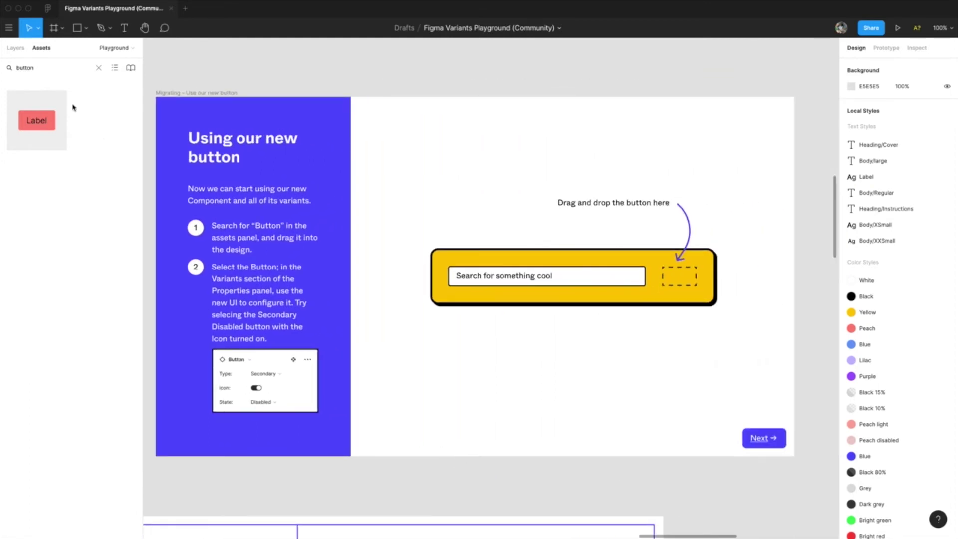
# Drop a Button instance from Assets into the search bar's empty slot and select it
pyautogui.moveTo(37, 142); pyautogui.dragTo(669, 280)
pyautogui.click(799, 294)
pyautogui.click(676, 284)
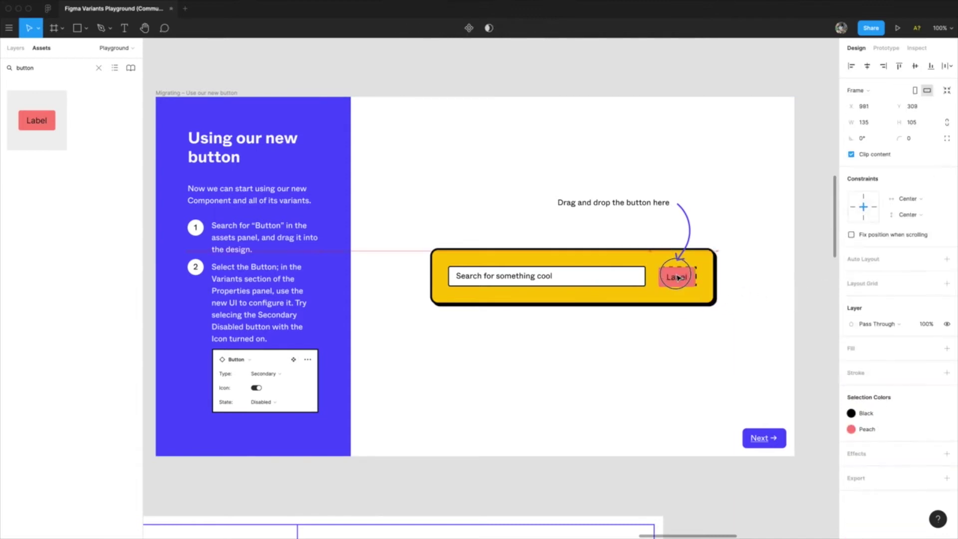
pyautogui.click(680, 278)
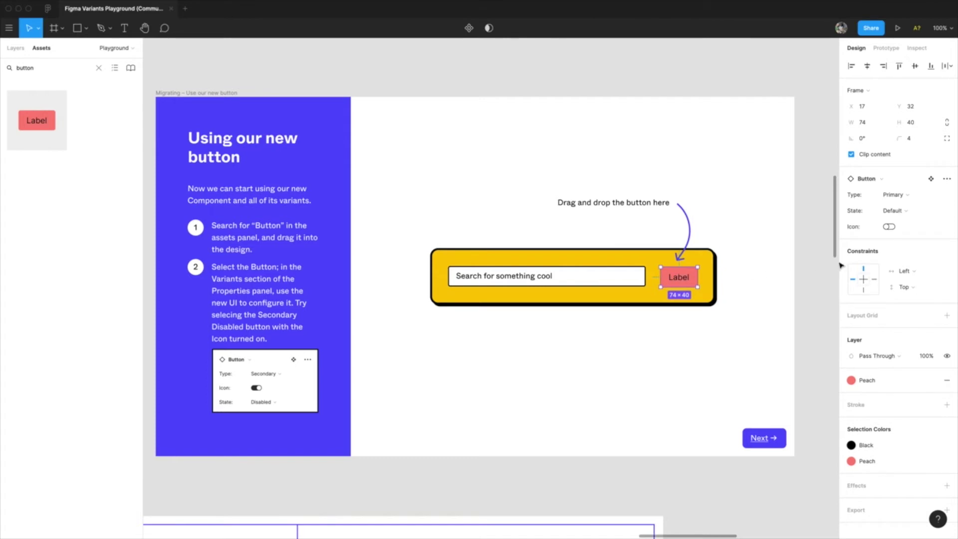
# Turn the instance's icon on and set it to Hover state and Secondary type
pyautogui.click(889, 227)
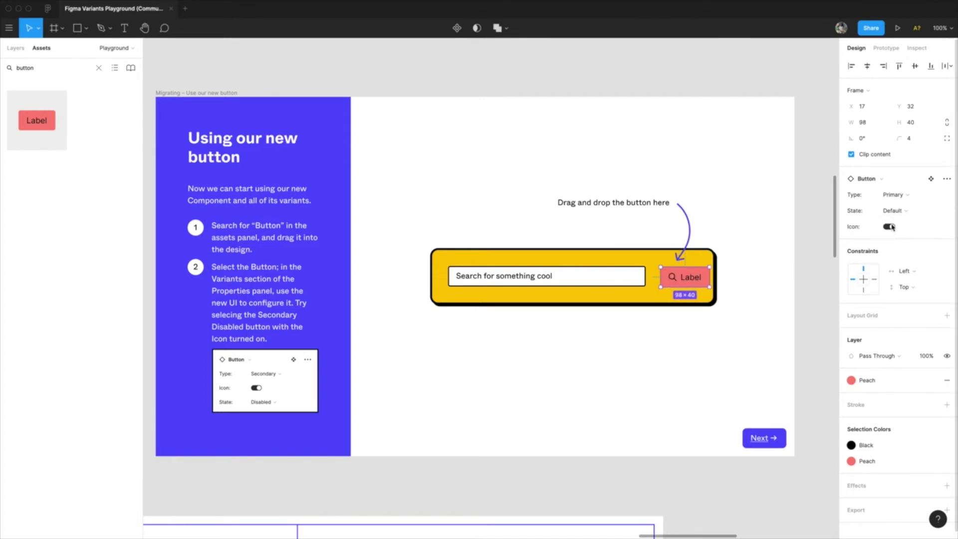
pyautogui.click(894, 210)
pyautogui.click(907, 232)
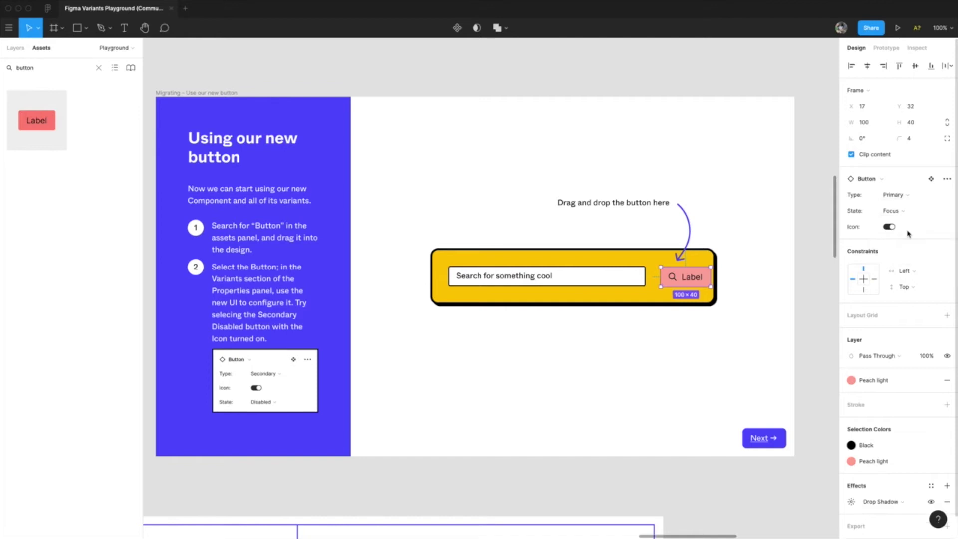
pyautogui.click(905, 211)
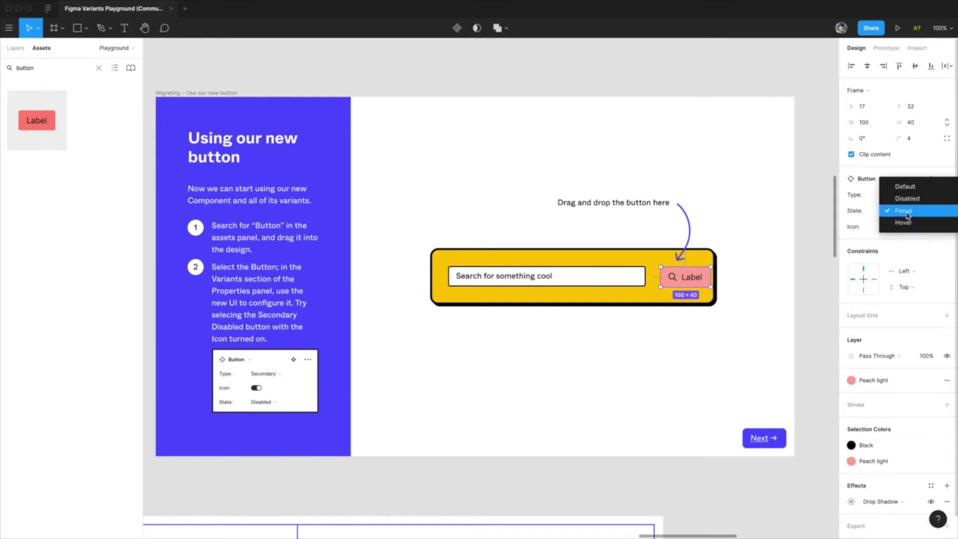
pyautogui.click(907, 223)
pyautogui.click(903, 196)
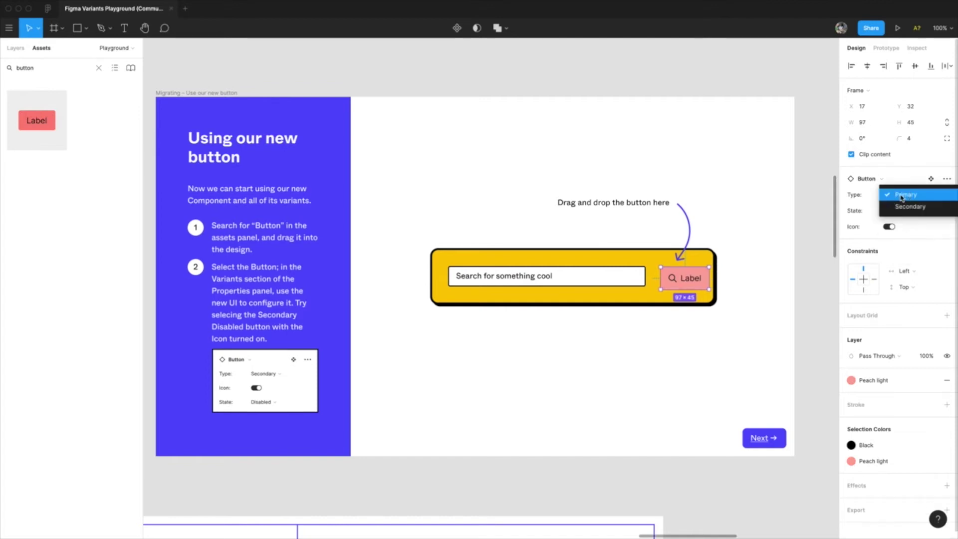
pyautogui.click(909, 207)
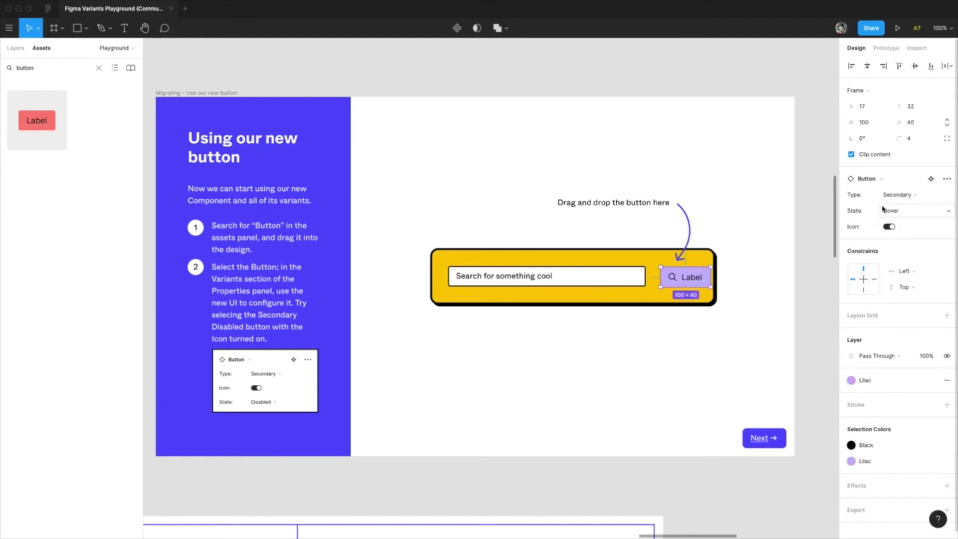
# Recheck the lilac button's properties, then pan toward the 'Layer naming and migration' frame
pyautogui.click(772, 293)
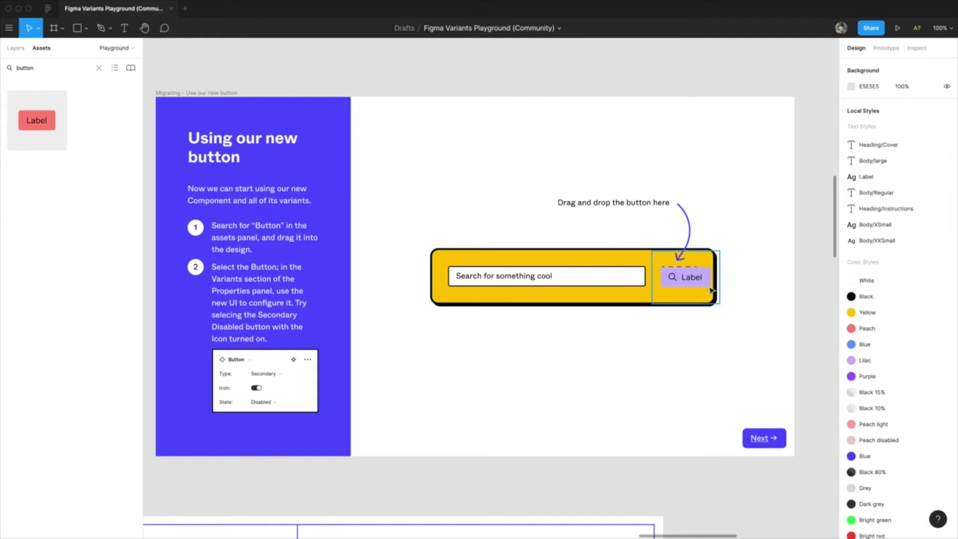
pyautogui.click(700, 280)
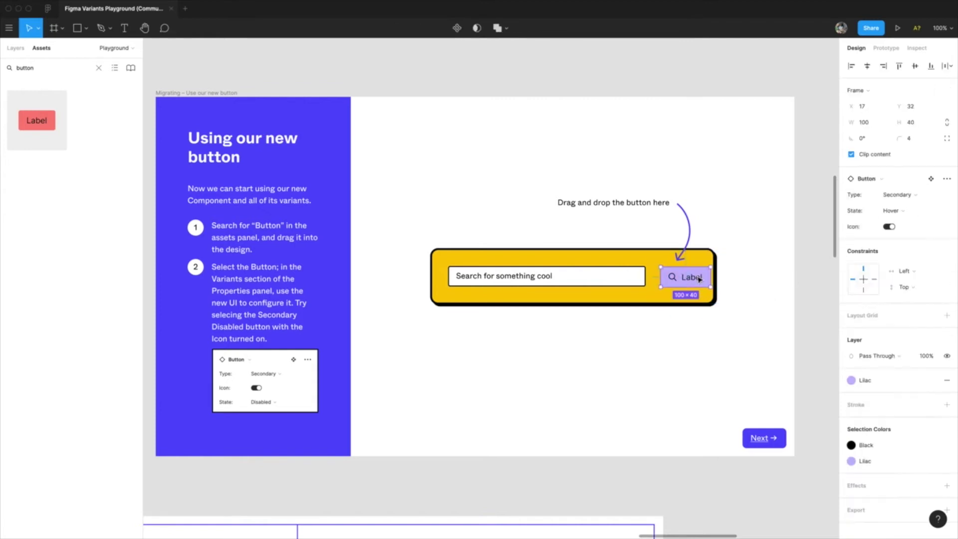
pyautogui.click(743, 327)
pyautogui.moveTo(491, 366); pyautogui.dragTo(227, 334)
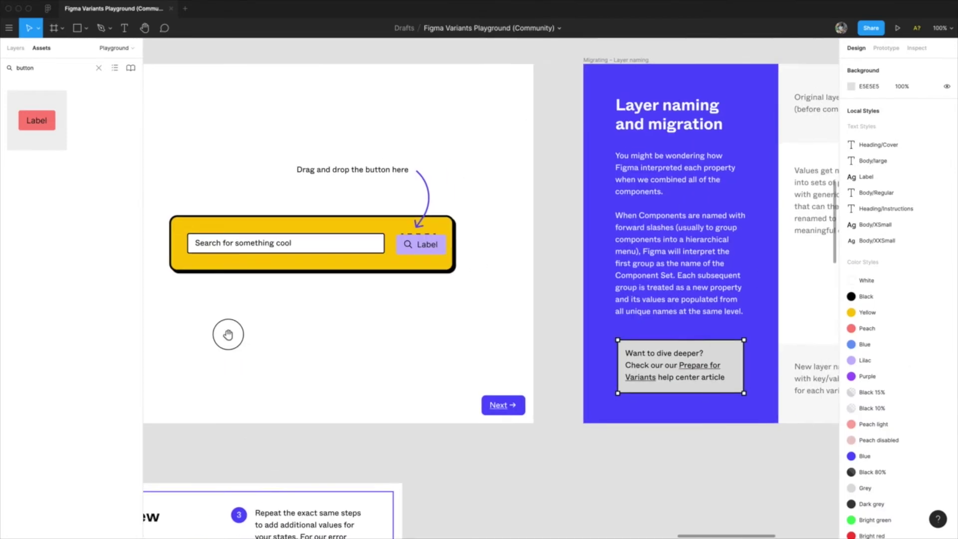
# Switch between the Layers and Assets panels and select the Button instance in the drop frame
pyautogui.moveTo(631, 286); pyautogui.dragTo(403, 293)
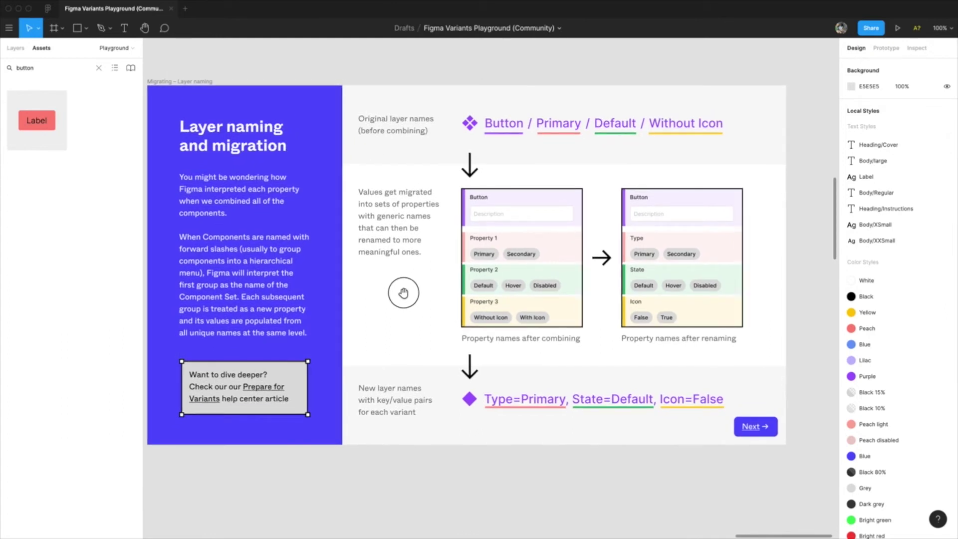
pyautogui.click(16, 49)
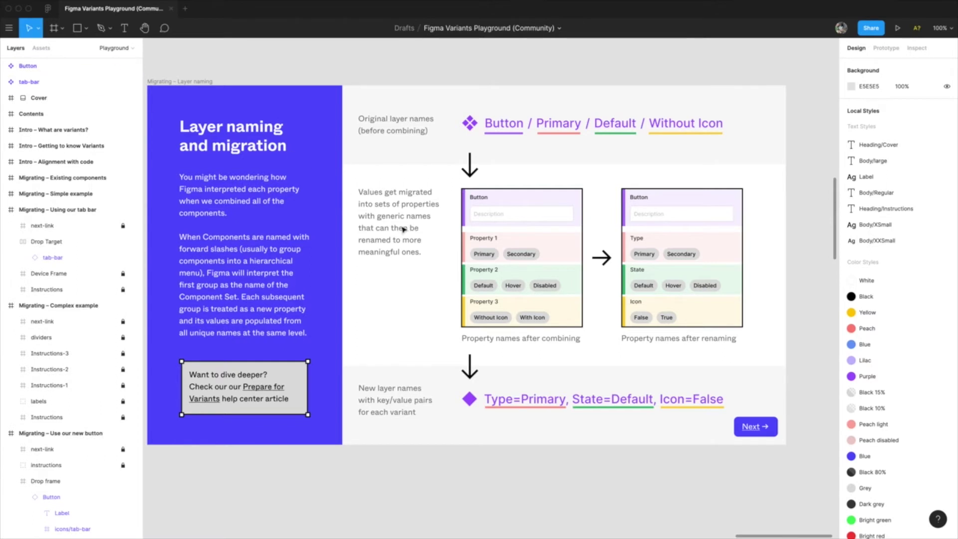
pyautogui.click(41, 51)
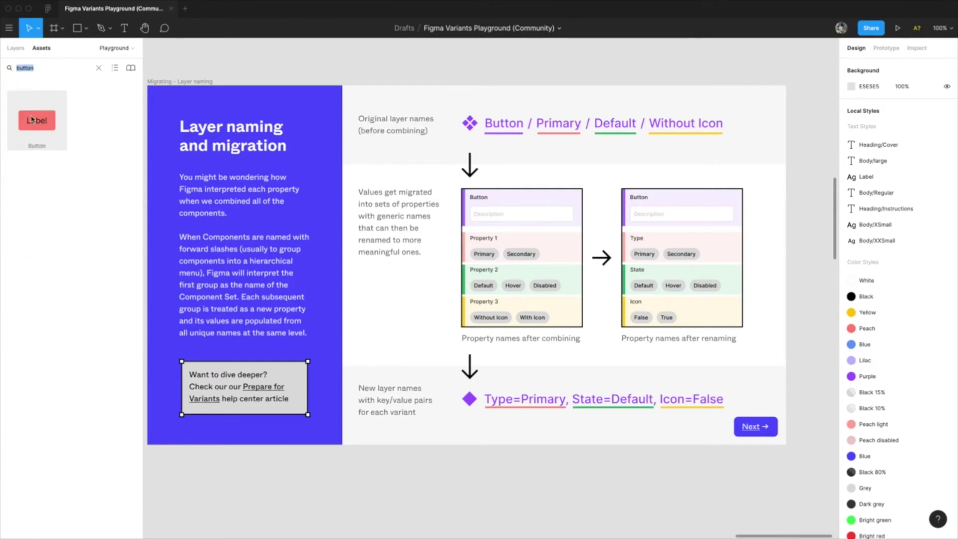
pyautogui.click(16, 49)
pyautogui.hscroll(-10, 449, 299)
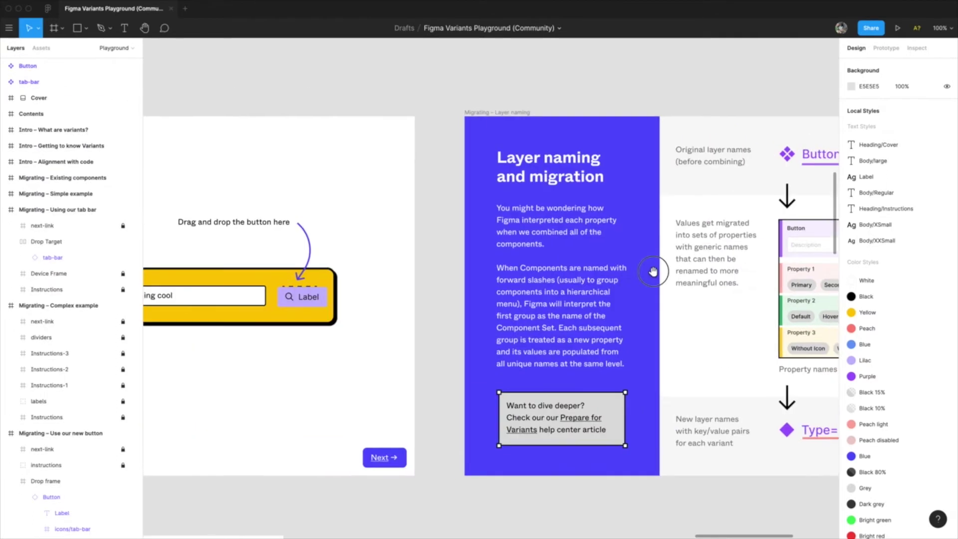
pyautogui.doubleClick(463, 309)
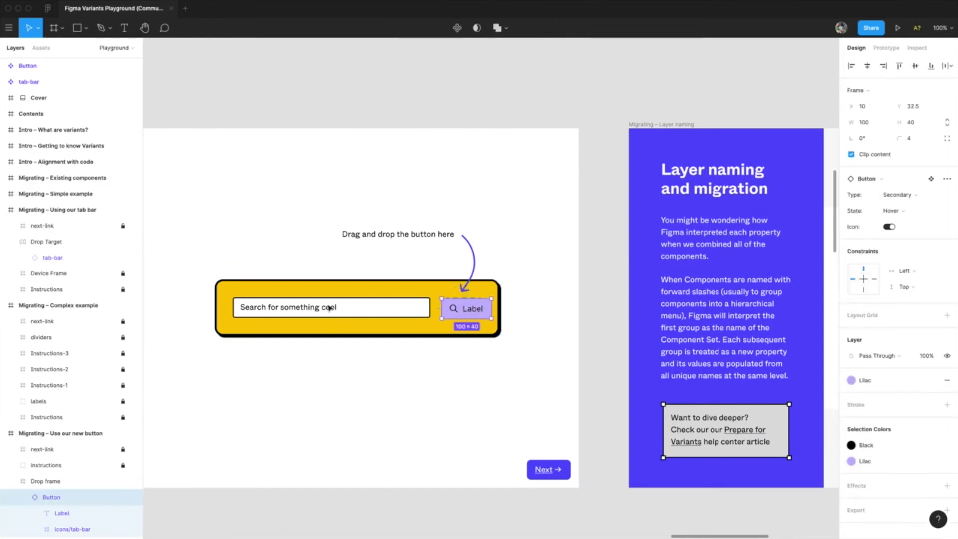
# Pan back to the earlier frames and select the Button component set, then deselect it
pyautogui.moveTo(184, 237); pyautogui.dragTo(740, 276)
pyautogui.hscroll(-15, 740, 275)
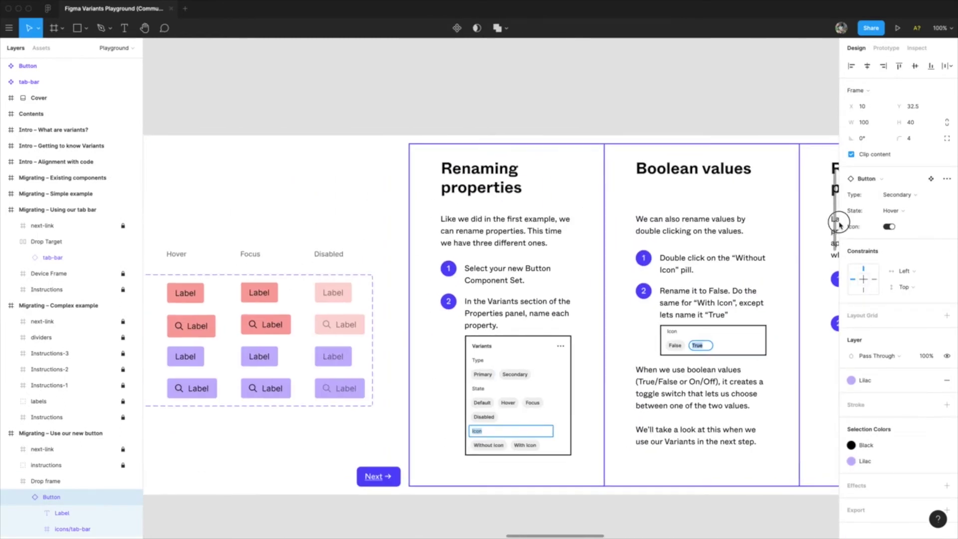
pyautogui.click(367, 314)
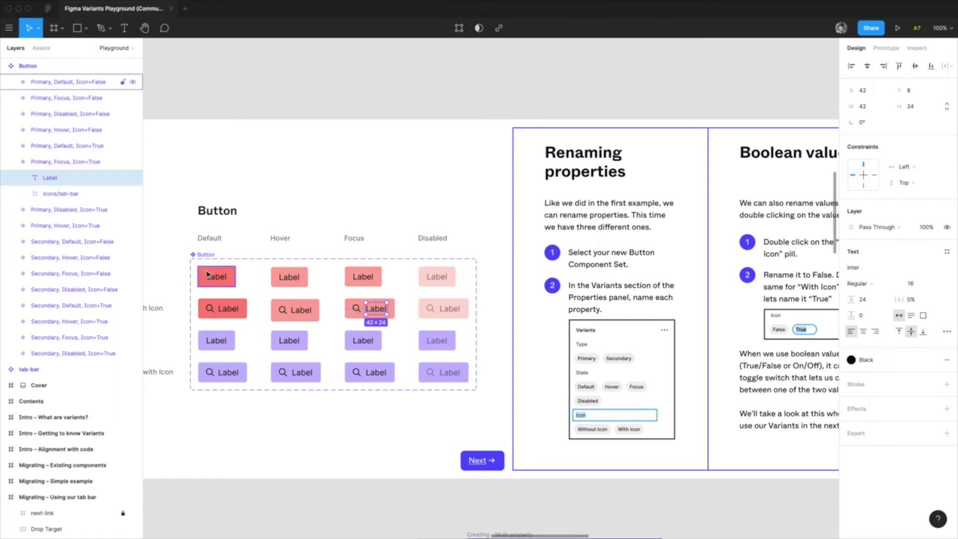
pyautogui.click(201, 254)
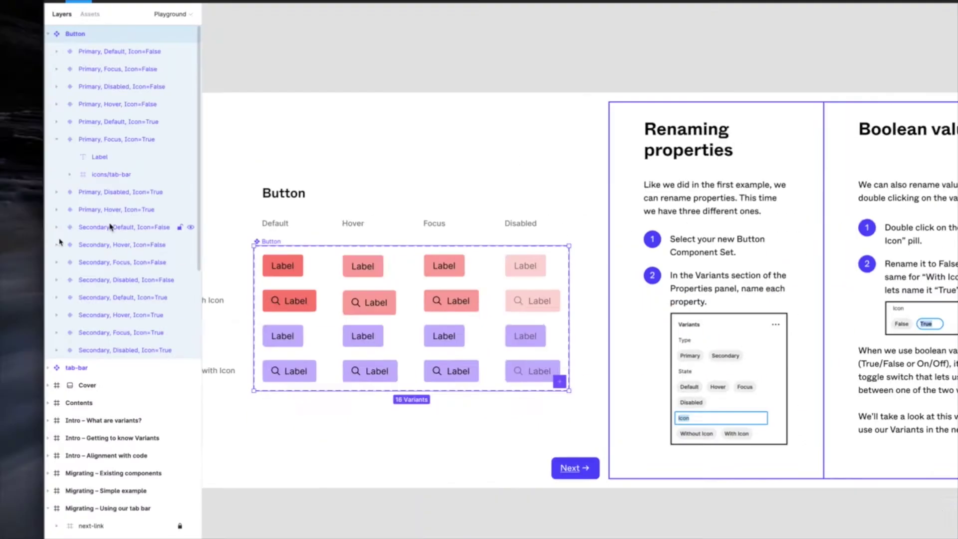
pyautogui.hscroll(20, 196, 229)
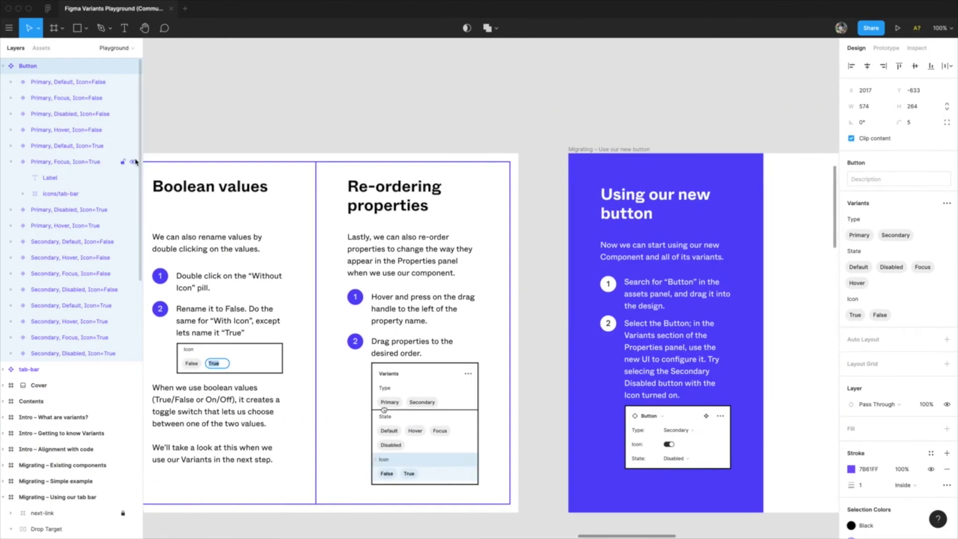
pyautogui.hscroll(5, 278, 87)
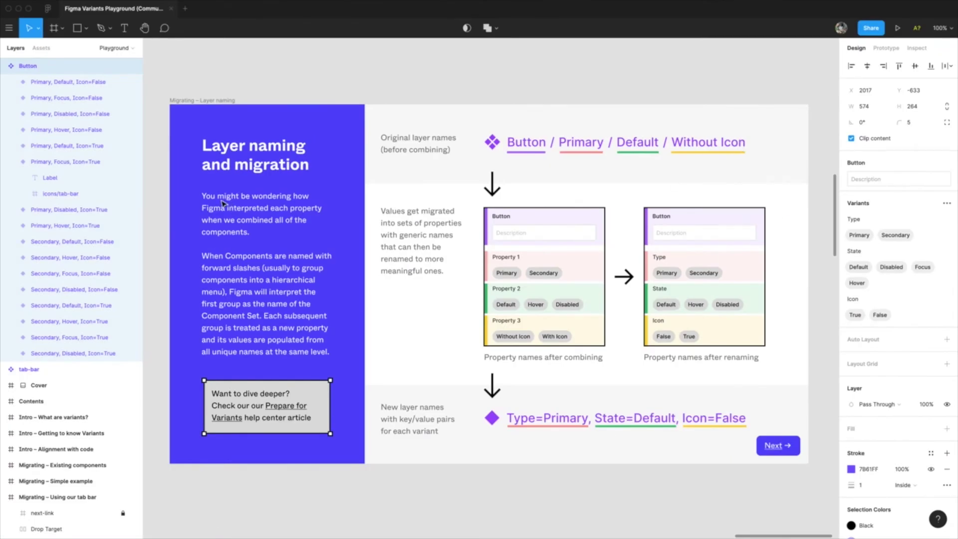
pyautogui.press('Escape')
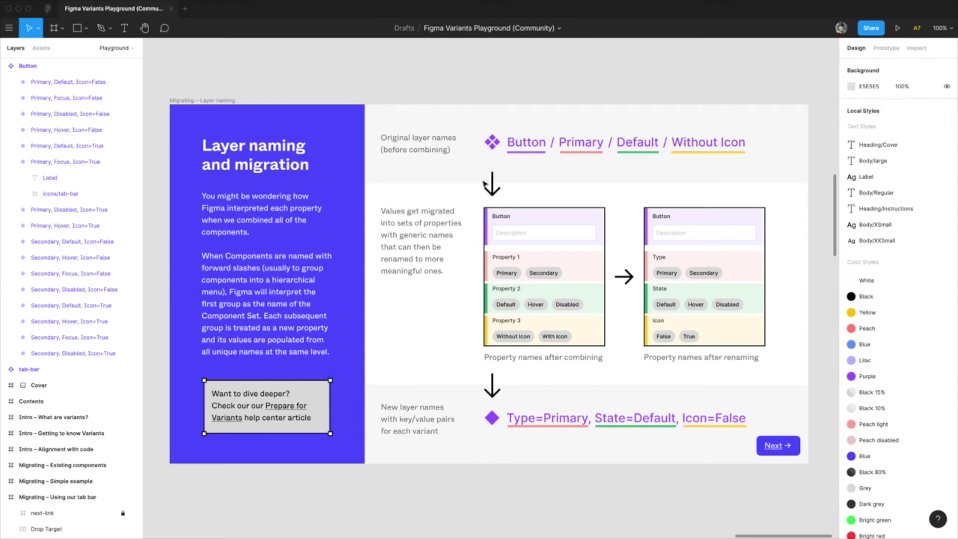
# Pan to frame the whole 'Layer naming and migration' section
pyautogui.moveTo(669, 180); pyautogui.dragTo(598, 188)
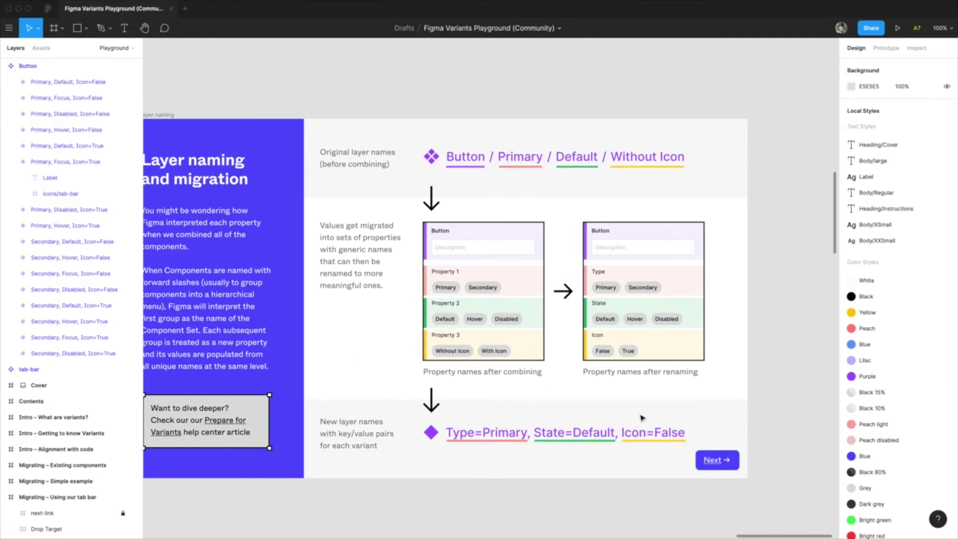
pyautogui.hscroll(3, 654, 366)
pyautogui.moveTo(406, 377); pyautogui.dragTo(594, 382)
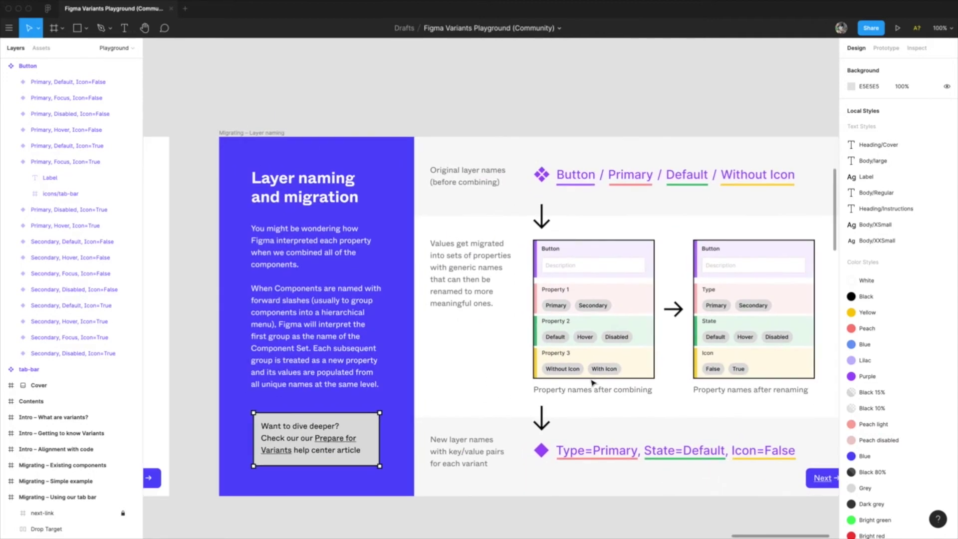
pyautogui.moveTo(605, 424); pyautogui.dragTo(513, 361)
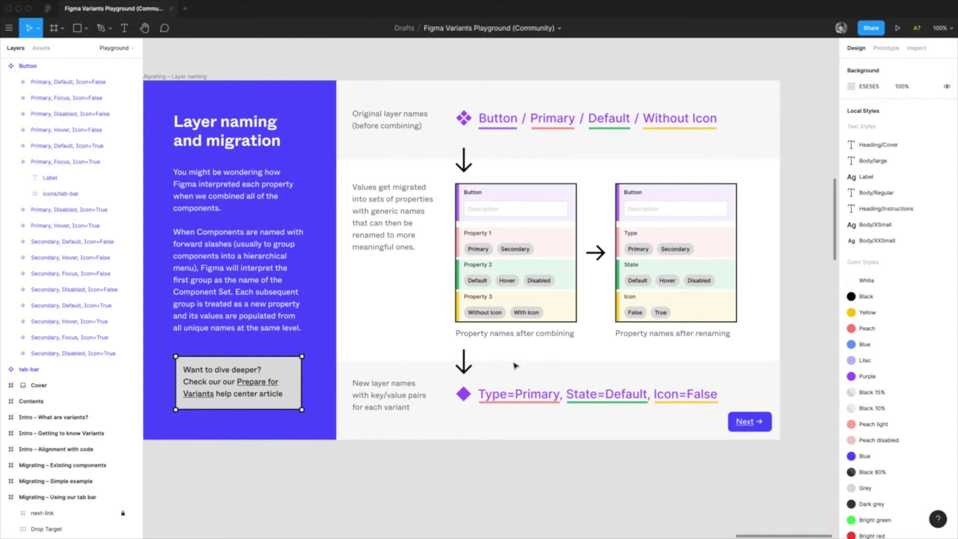
# Pan across the canvas until the whole 'An alert banner from scratch' frame and its red banner are visible
pyautogui.moveTo(539, 462)
pyautogui.mouseDown()
pyautogui.moveTo(347, 484)
pyautogui.moveTo(524, 464)
pyautogui.mouseUp()
pyautogui.moveTo(324, 472); pyautogui.dragTo(642, 364)
pyautogui.hscroll(-8, 642, 364)
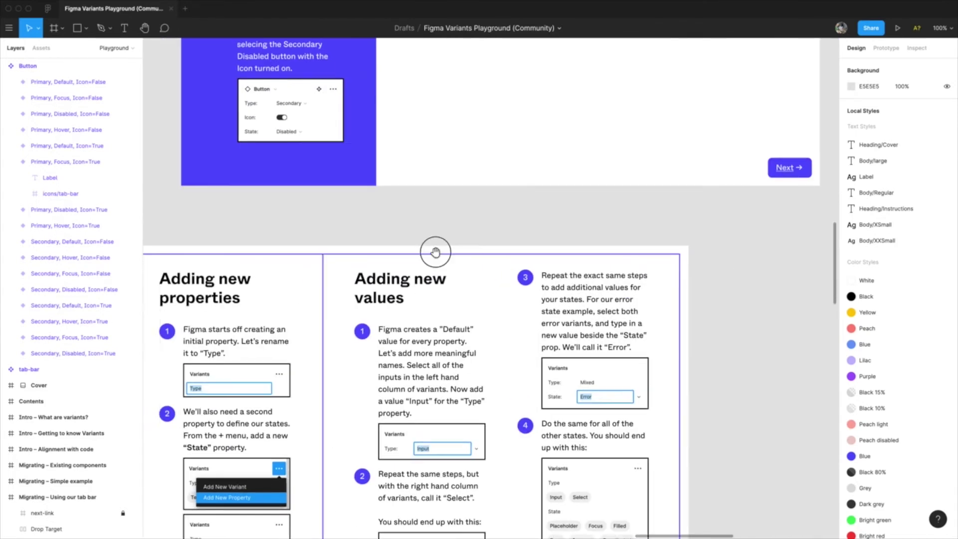
pyautogui.hscroll(-10, 435, 253)
pyautogui.scroll(-8, 261, 207)
pyautogui.hscroll(-15, 363, 233)
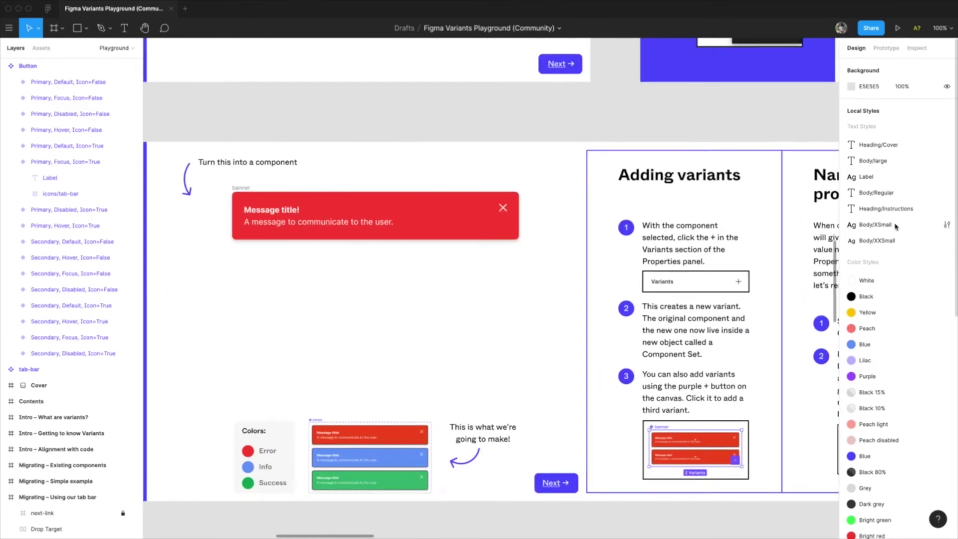
pyautogui.moveTo(413, 257); pyautogui.dragTo(713, 233)
pyautogui.hscroll(-15, 714, 233)
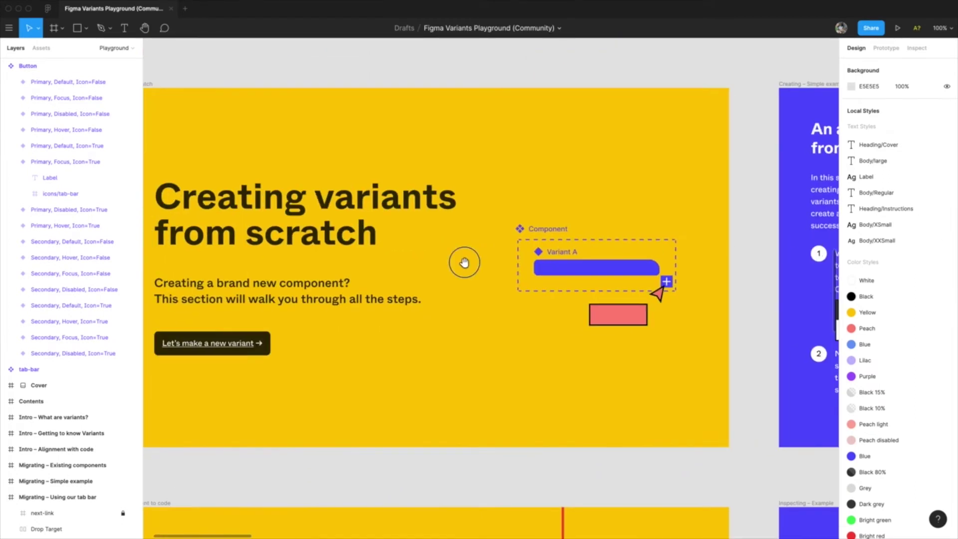
pyautogui.moveTo(546, 266); pyautogui.dragTo(540, 266)
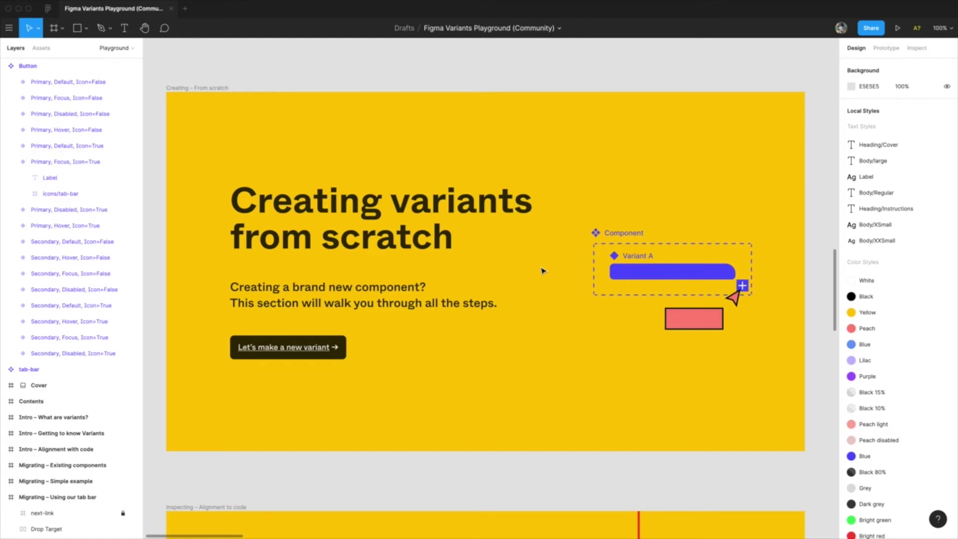
pyautogui.hscroll(10, 706, 391)
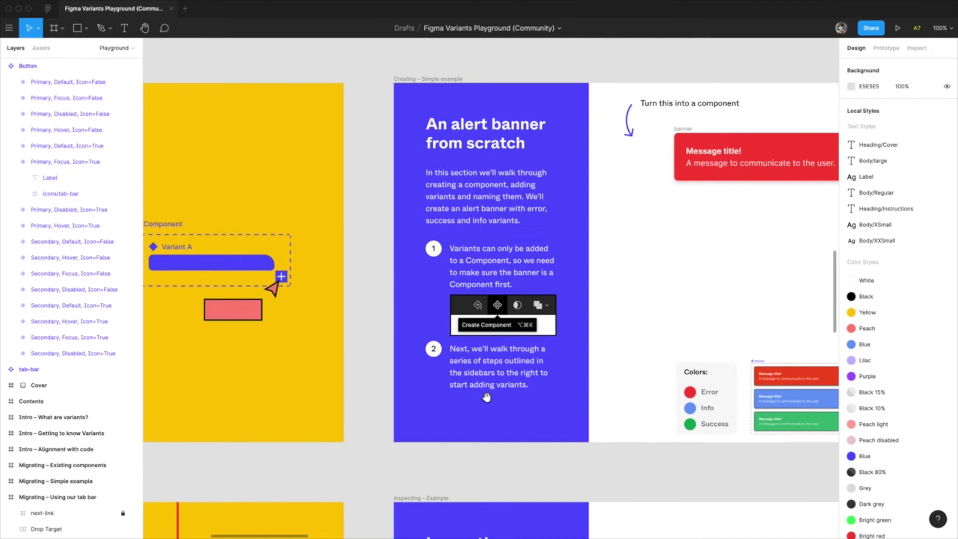
pyautogui.moveTo(618, 385); pyautogui.dragTo(402, 390)
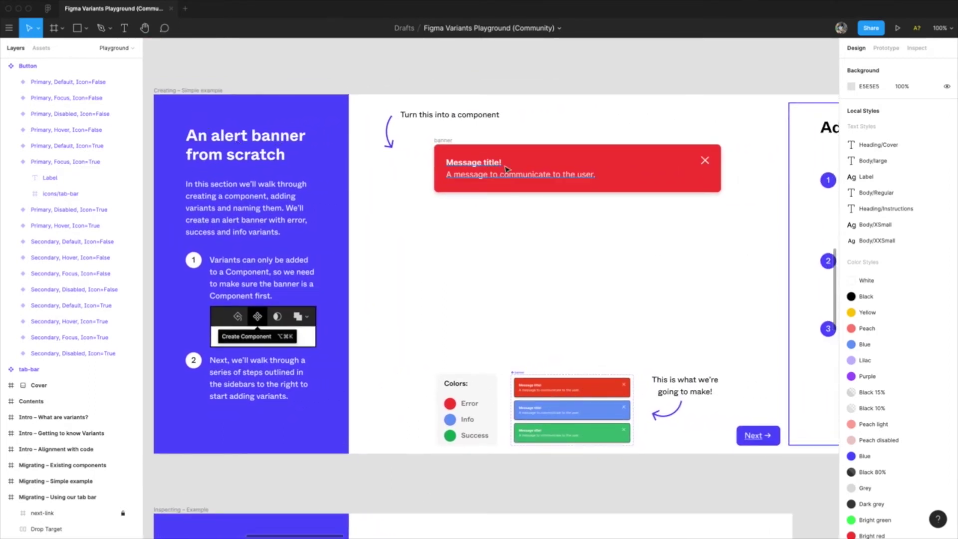
# Select the red banner frame, check its child layers, and convert it into a component named banner
pyautogui.click(443, 141)
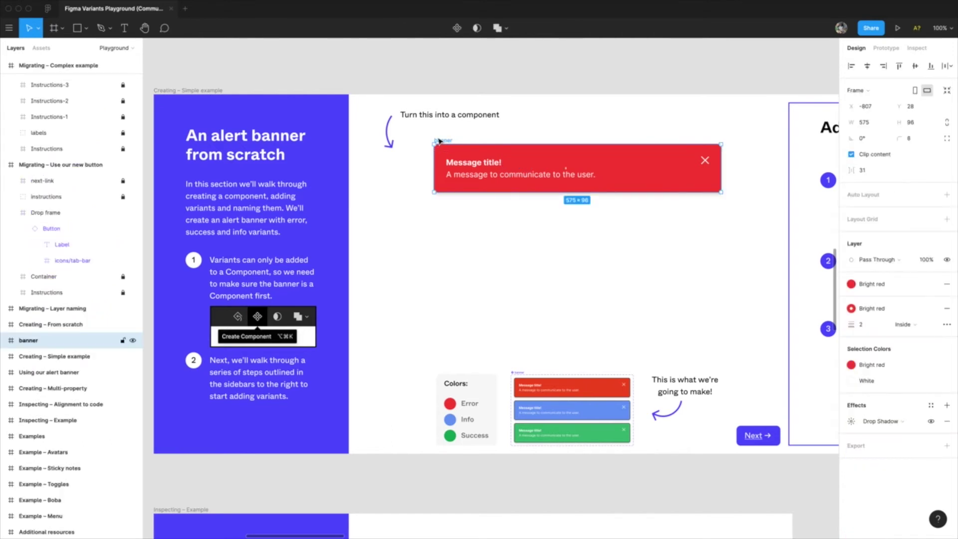
pyautogui.click(7, 344)
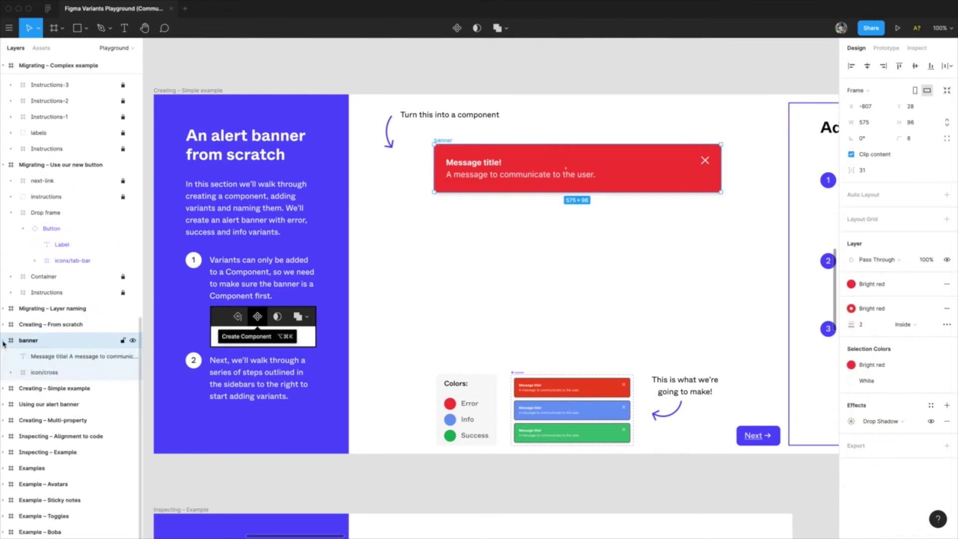
pyautogui.click(7, 343)
pyautogui.click(460, 256)
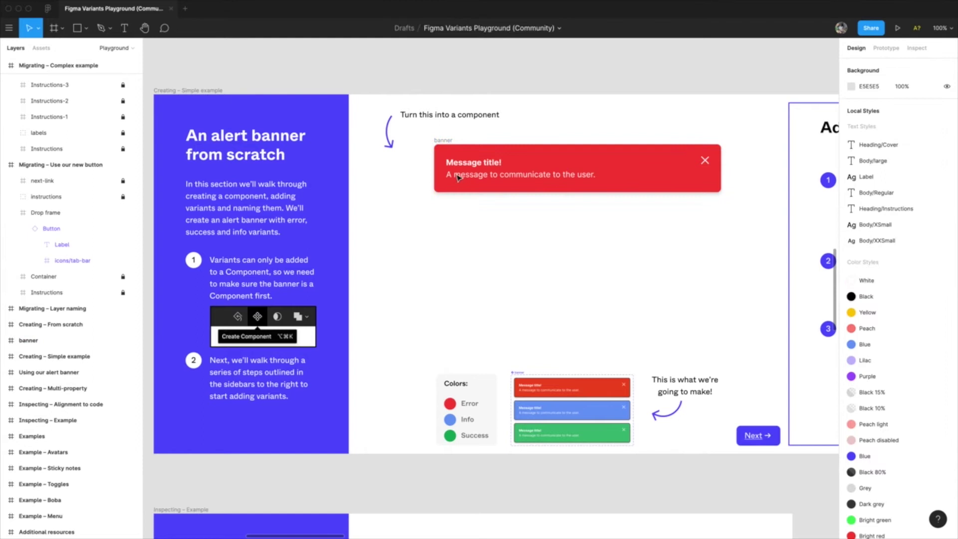
pyautogui.click(446, 141)
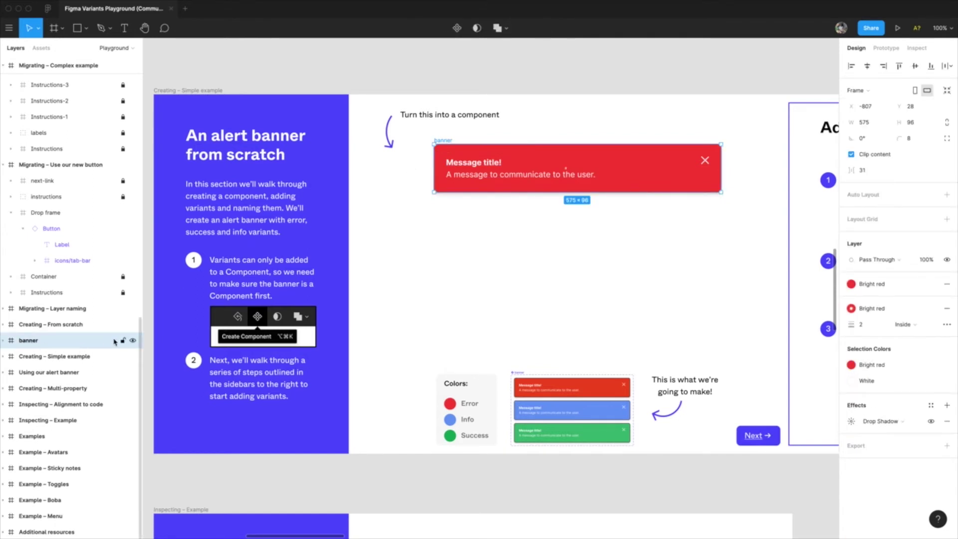
pyautogui.click(4, 341)
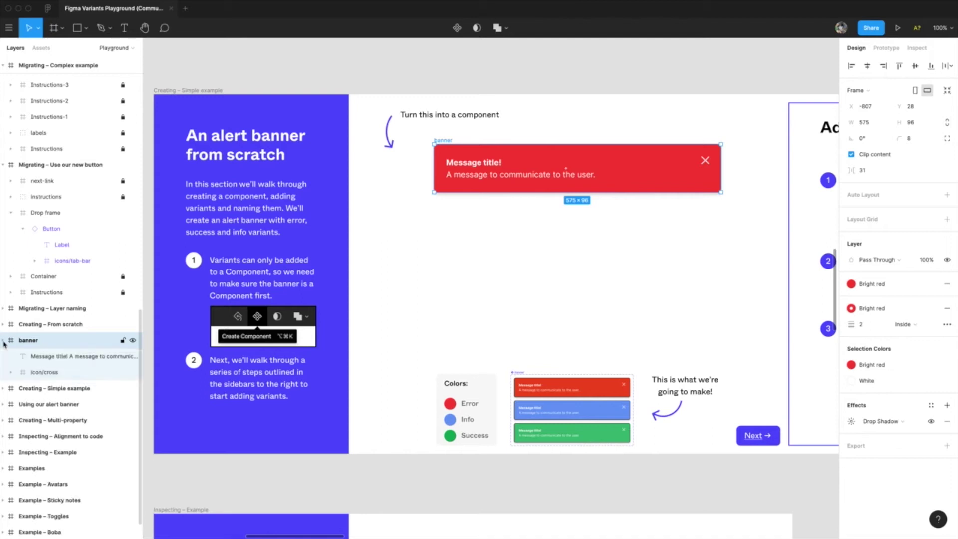
pyautogui.click(4, 341)
pyautogui.click(415, 145)
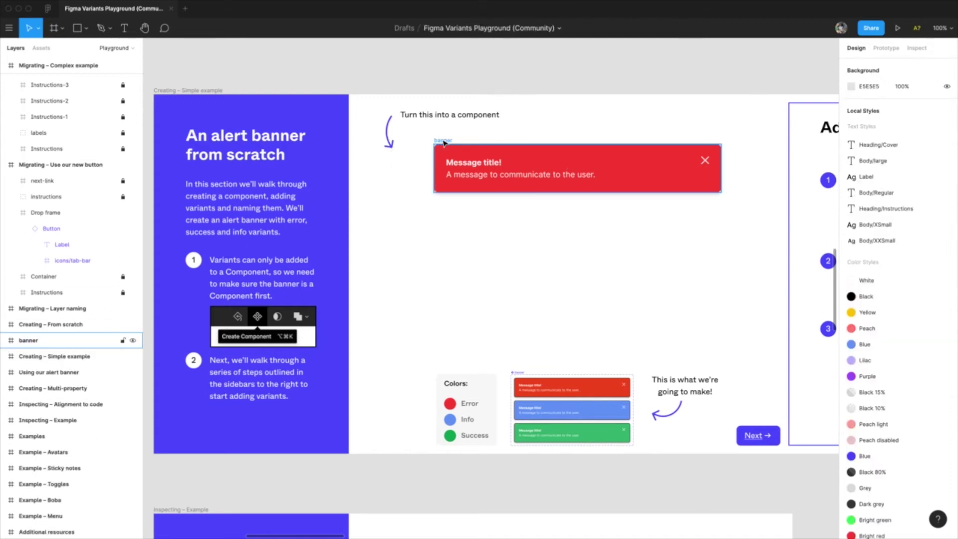
pyautogui.click(444, 142)
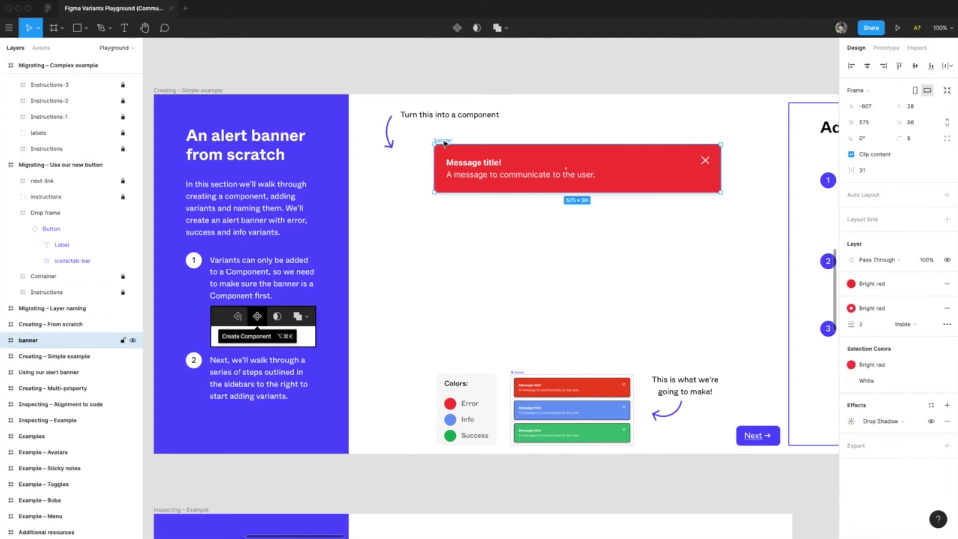
pyautogui.click(458, 28)
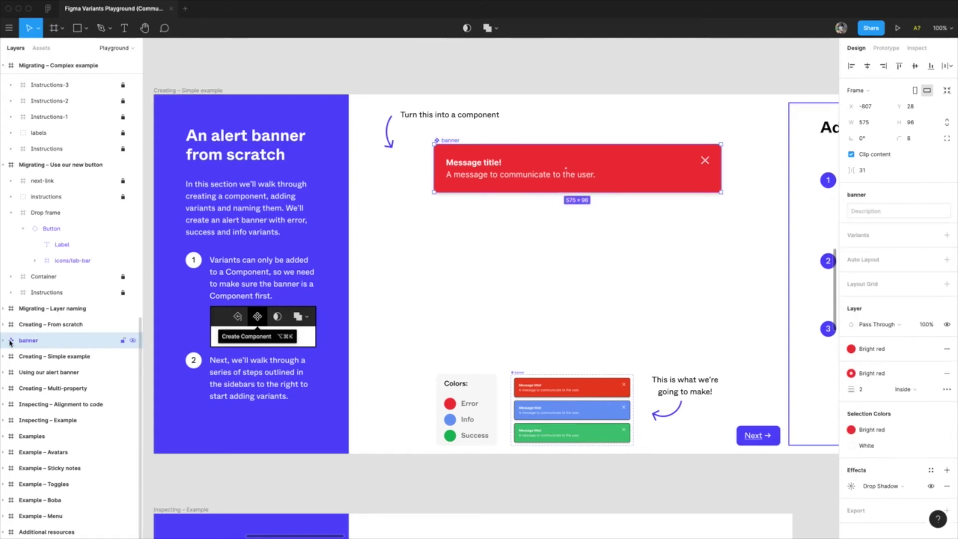
pyautogui.click(470, 248)
pyautogui.click(451, 142)
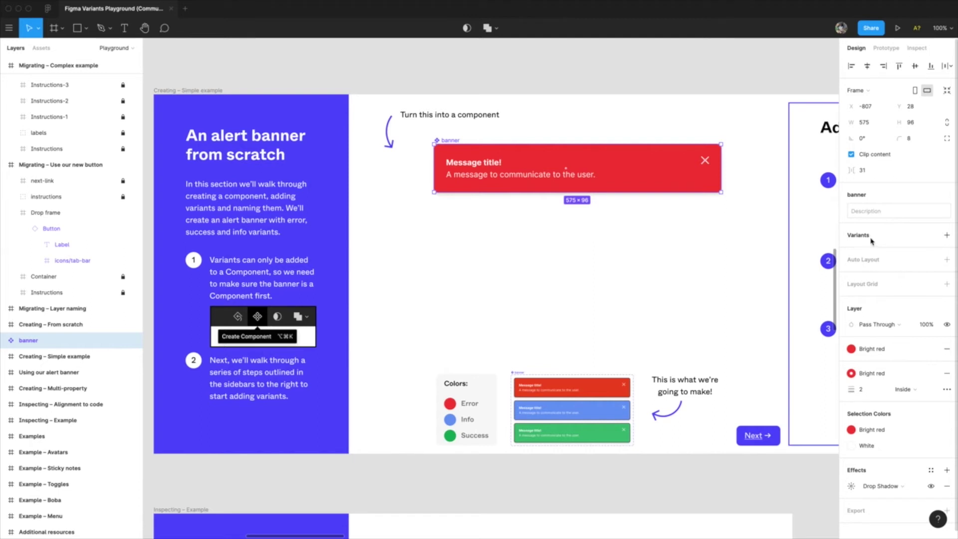
# Add Variant2 and Variant3 to the banner component, giving three identical red variants
pyautogui.click(946, 237)
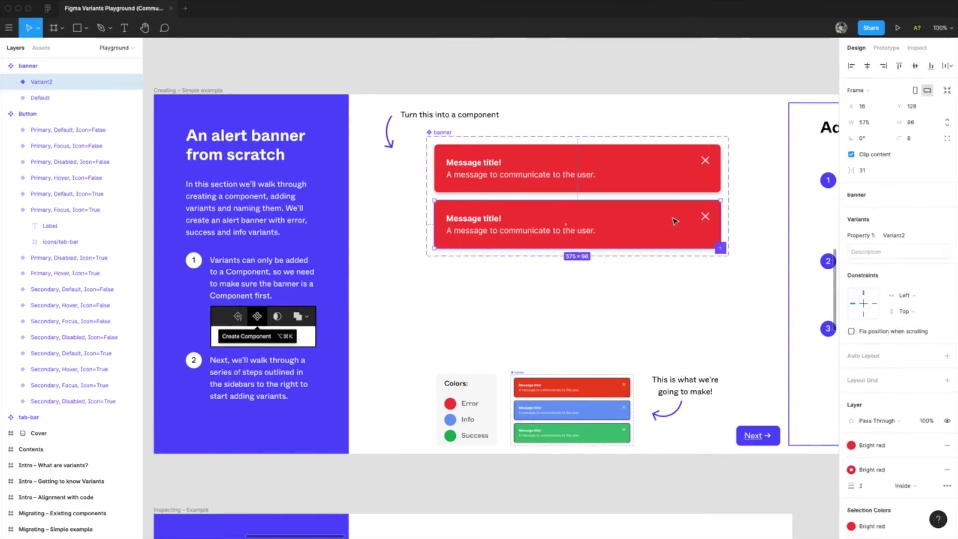
pyautogui.click(441, 134)
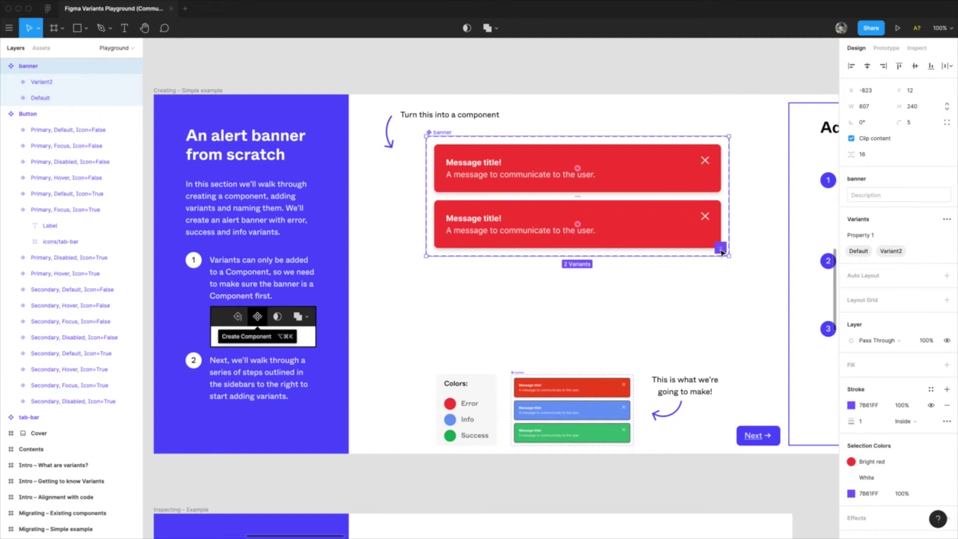
pyautogui.click(721, 249)
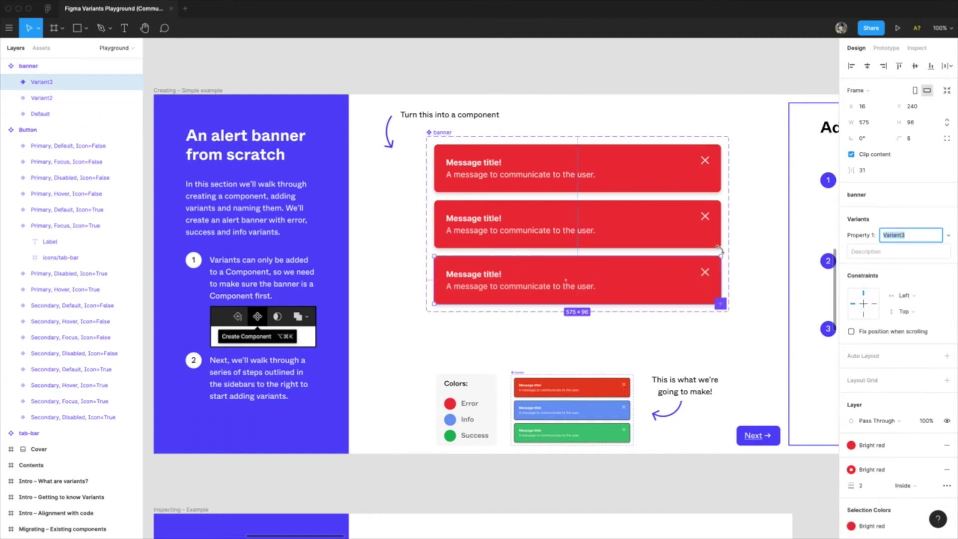
pyautogui.click(583, 331)
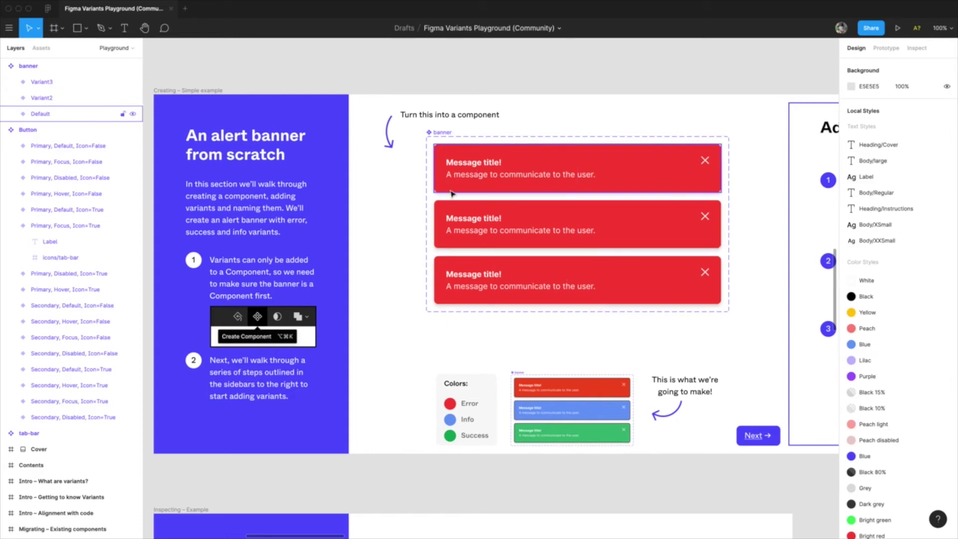
pyautogui.click(443, 249)
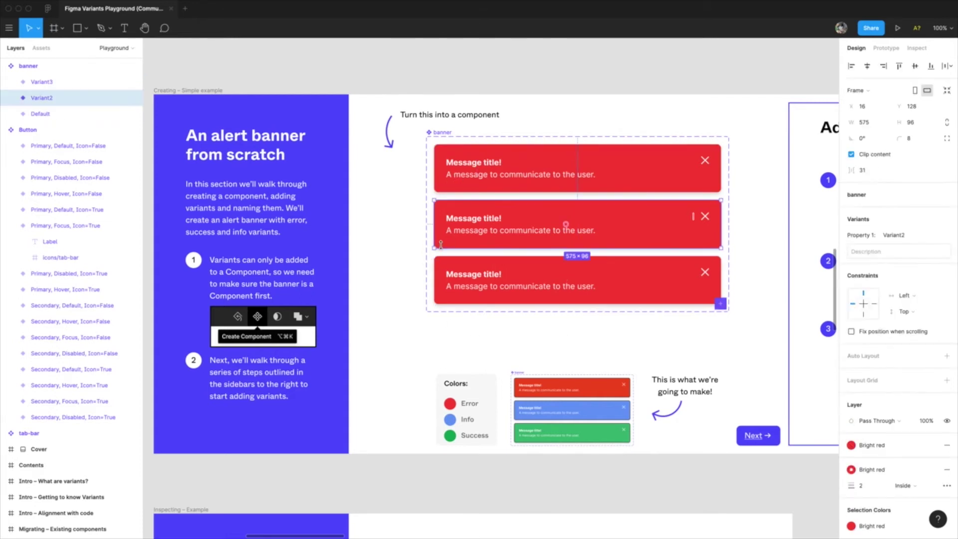
pyautogui.click(500, 322)
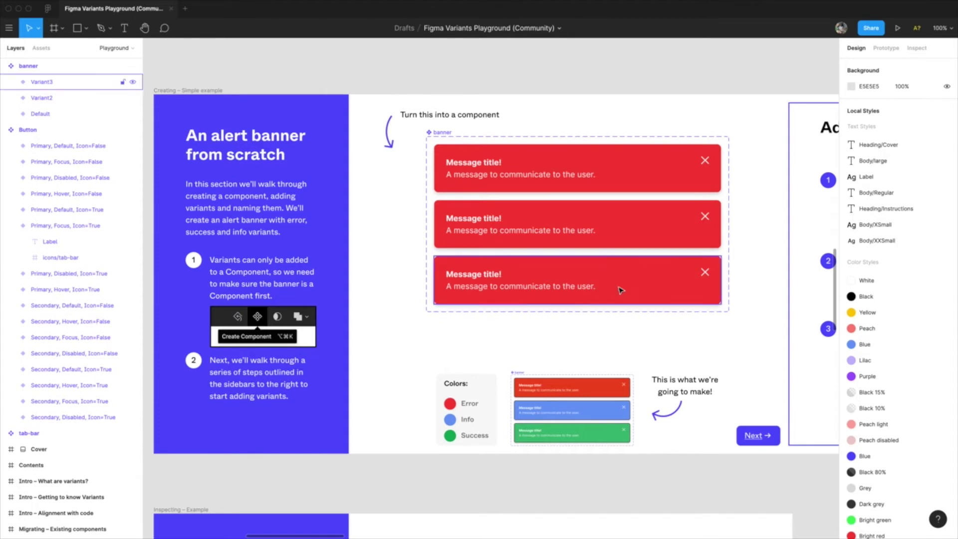
# Eyedrop the Info blue onto the middle banner and the Success green onto the bottom banner
pyautogui.click(635, 239)
pyautogui.press('i')
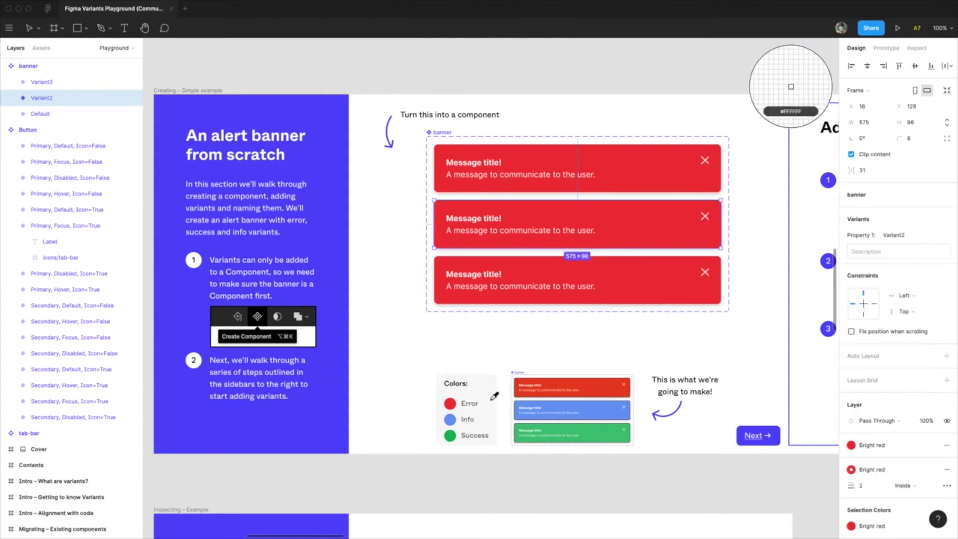
pyautogui.click(451, 419)
pyautogui.click(629, 303)
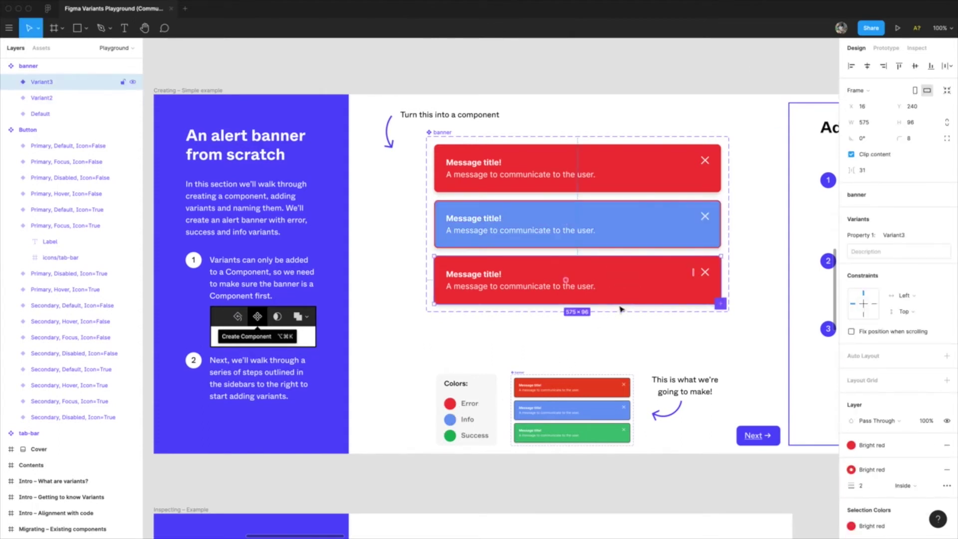
pyautogui.press('i')
pyautogui.click(450, 436)
# Remove the Bright red stroke from both the green and the blue banners
pyautogui.click(610, 347)
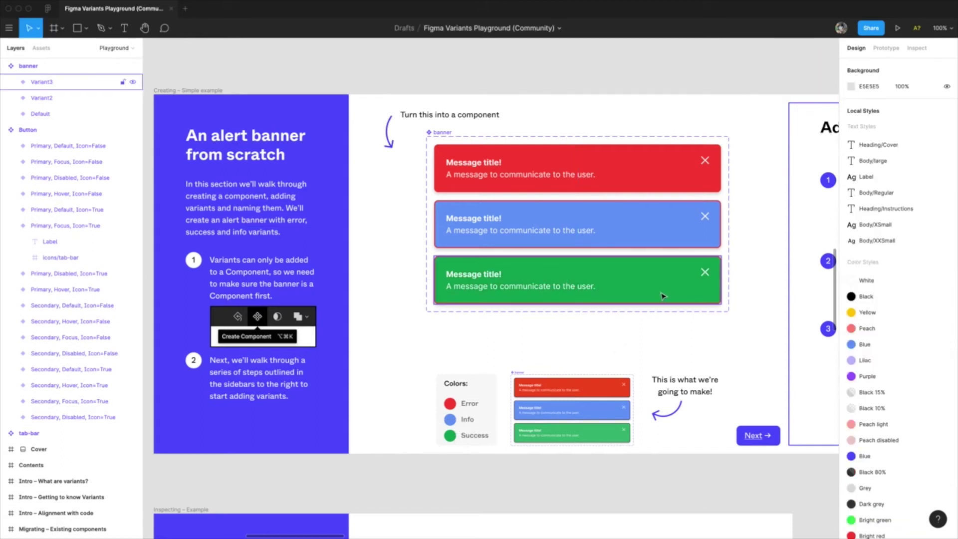
pyautogui.click(663, 298)
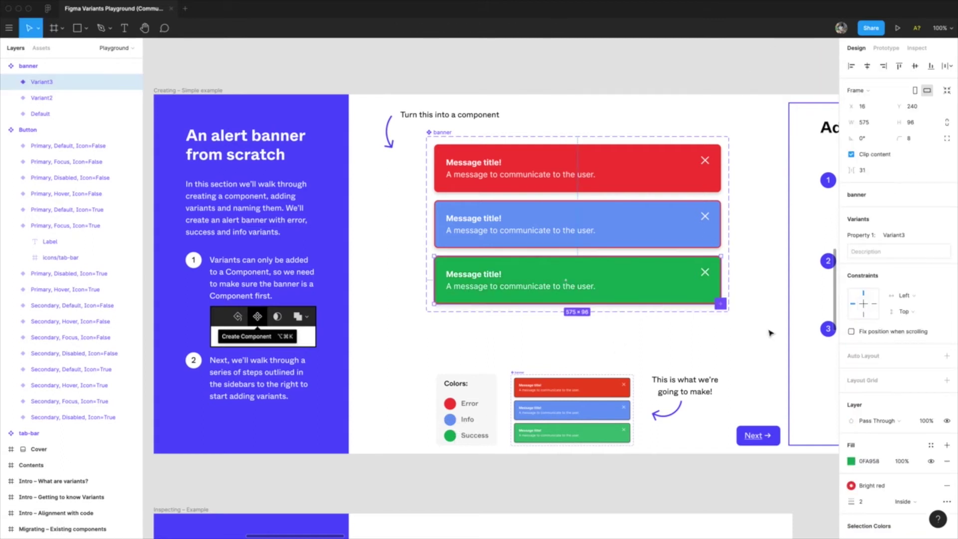
pyautogui.click(947, 486)
pyautogui.click(689, 245)
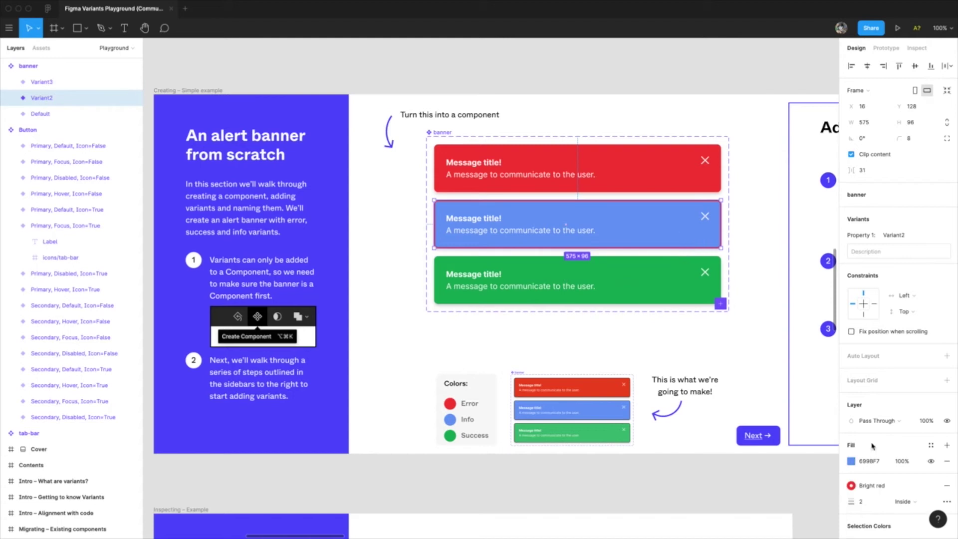
pyautogui.click(947, 486)
pyautogui.click(620, 343)
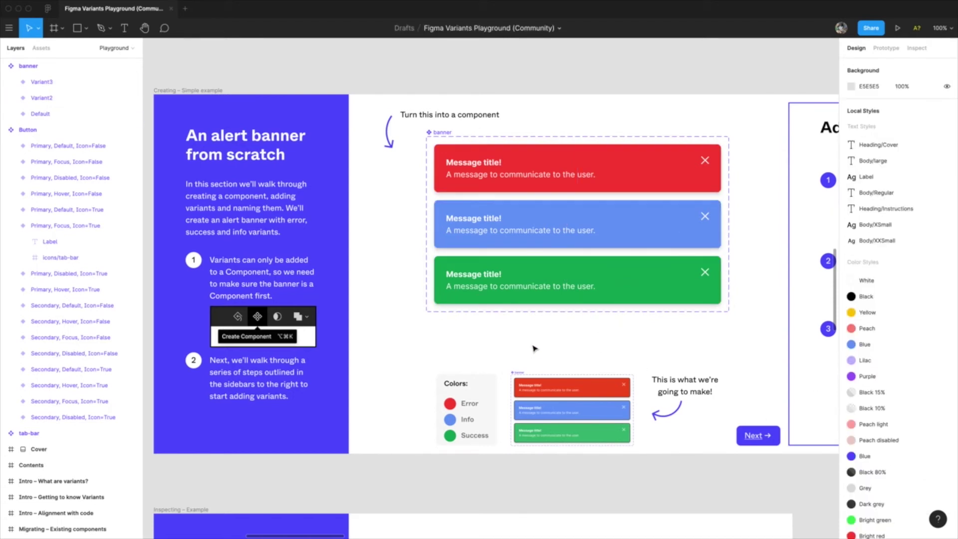
pyautogui.moveTo(633, 325); pyautogui.dragTo(456, 364)
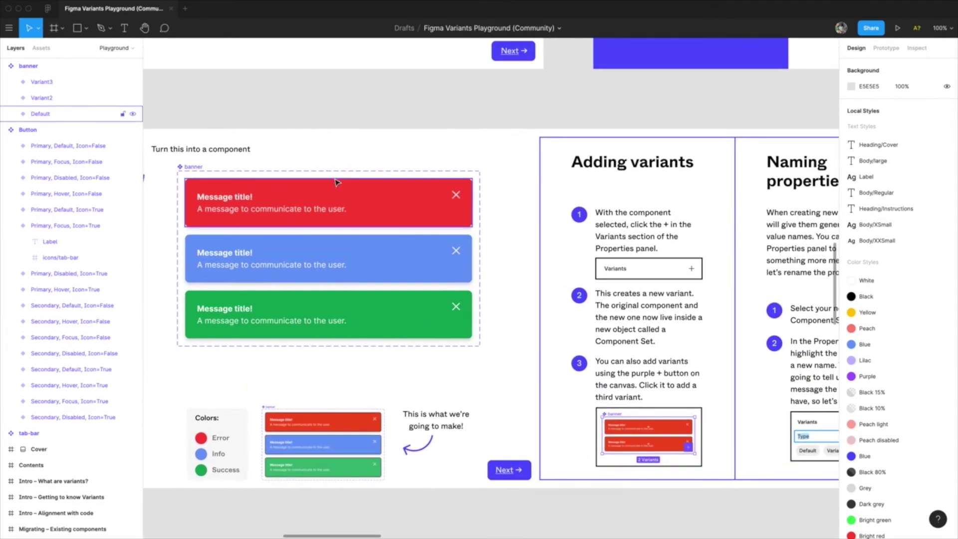
pyautogui.hscroll(5, 537, 287)
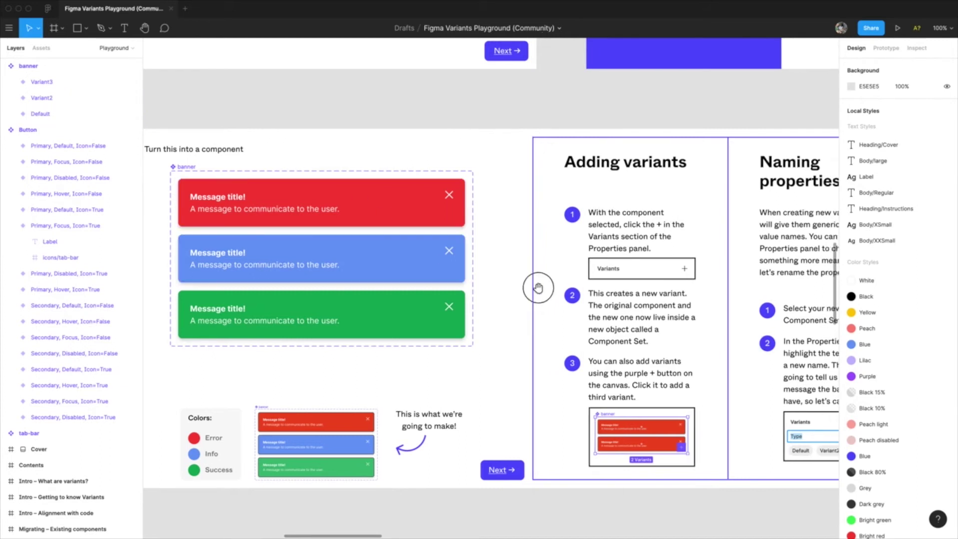
pyautogui.moveTo(655, 323); pyautogui.dragTo(677, 313)
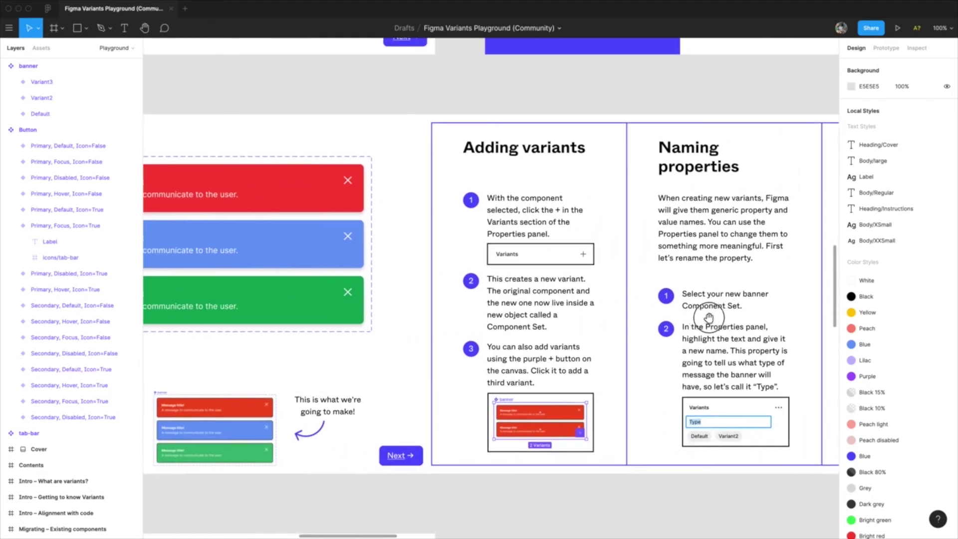
pyautogui.hscroll(2, 678, 314)
pyautogui.hscroll(-4, 678, 320)
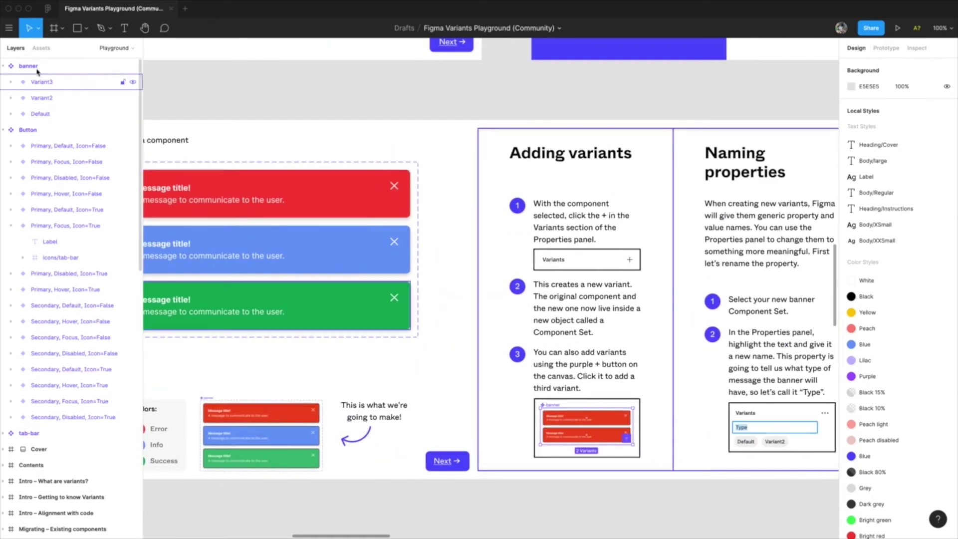
# Drag the banner component from Assets onto the empty canvas below the instruction cards, clearing the 'button' search first
pyautogui.click(46, 51)
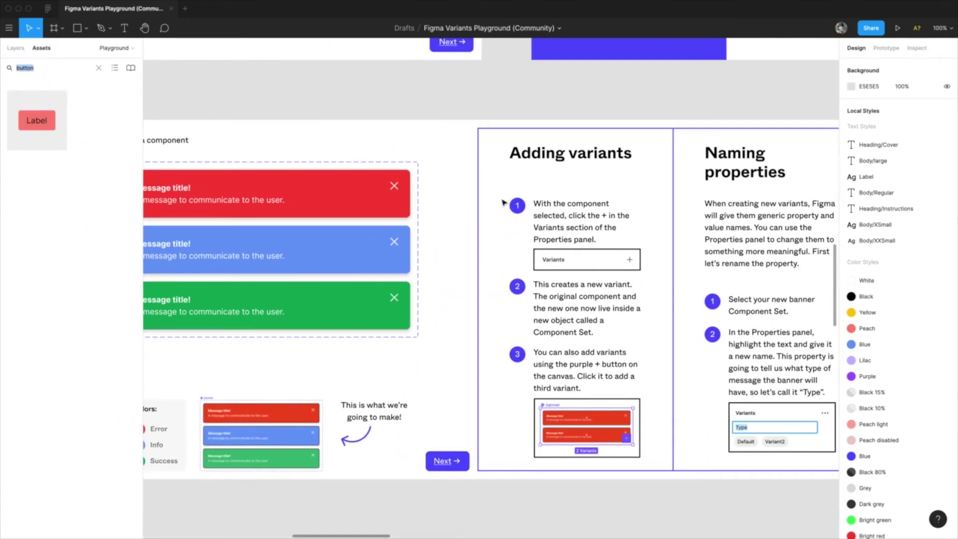
pyautogui.press('BackSpace')
pyautogui.hscroll(5, 475, 222)
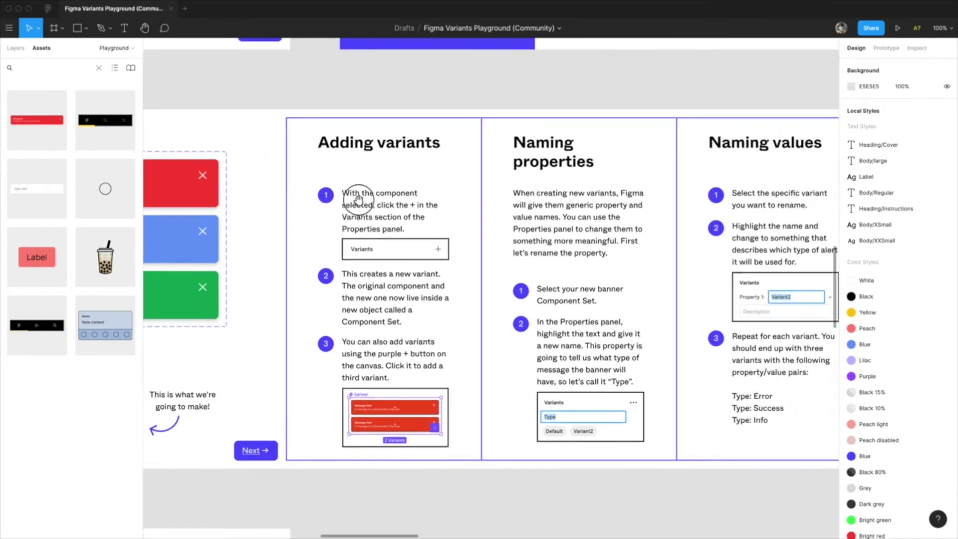
pyautogui.moveTo(524, 201); pyautogui.dragTo(648, 145)
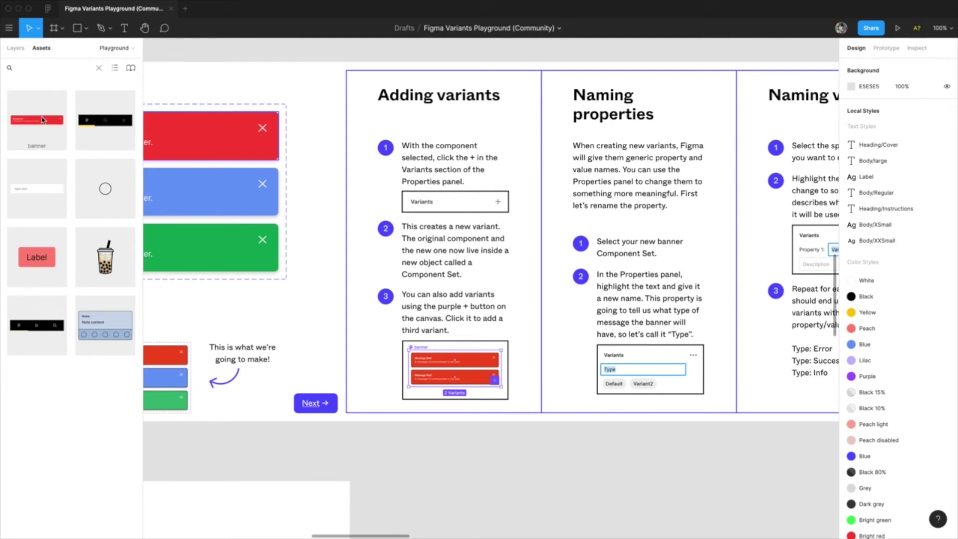
pyautogui.moveTo(42, 120); pyautogui.dragTo(622, 464)
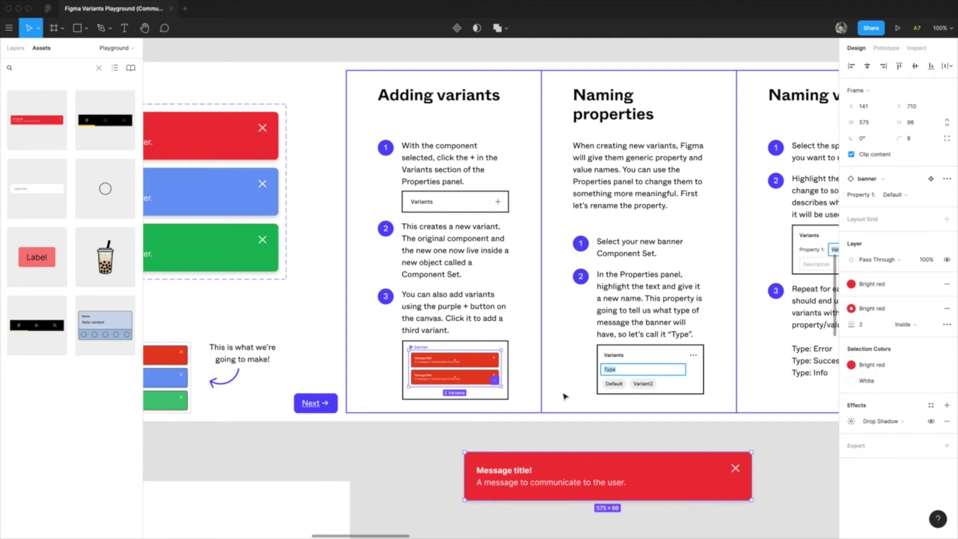
pyautogui.scroll(-4, 599, 399)
pyautogui.hscroll(2, 599, 399)
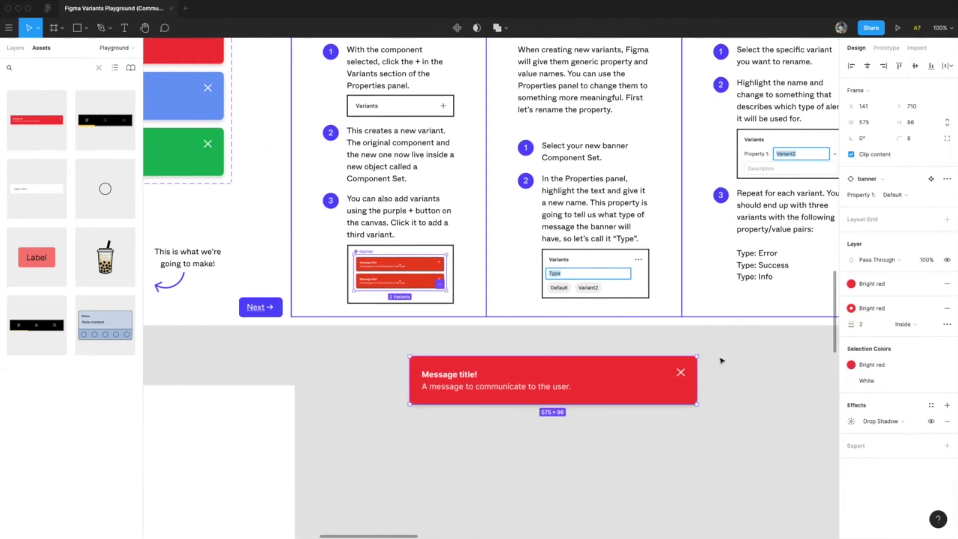
# Switch the banner instance to Variant2, then Variant3, then back to blue Variant2
pyautogui.click(905, 196)
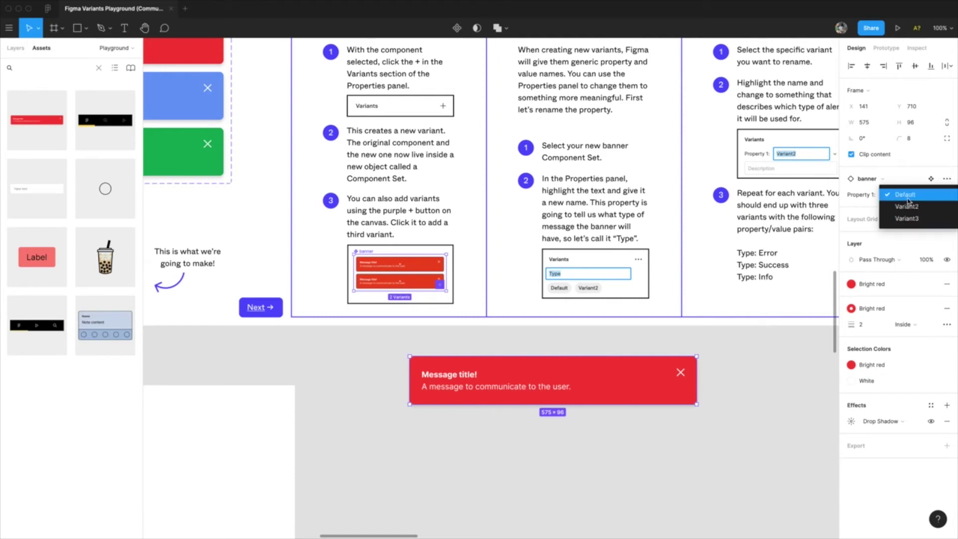
pyautogui.click(909, 206)
pyautogui.click(909, 199)
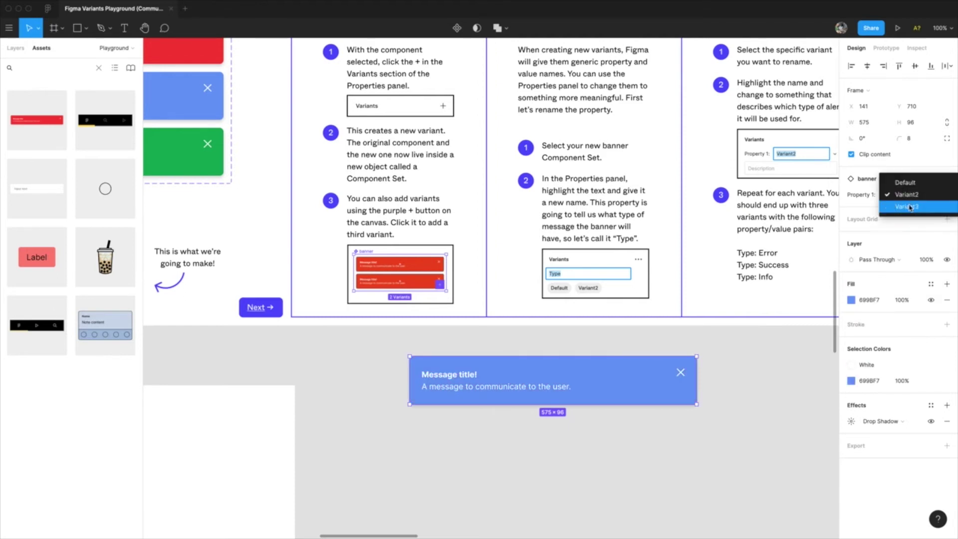
pyautogui.click(910, 206)
pyautogui.click(906, 195)
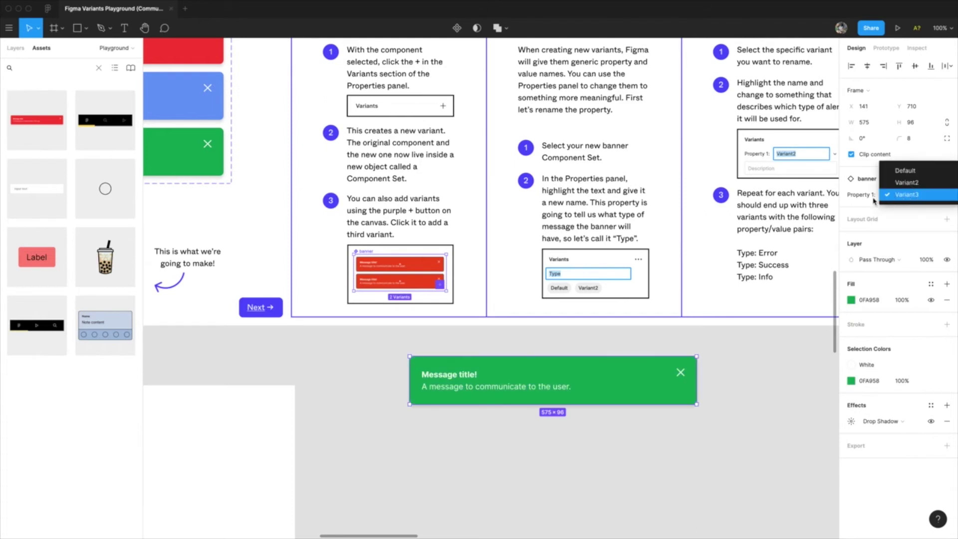
pyautogui.click(914, 184)
# Nudge the blue banner instance down and to the right
pyautogui.moveTo(619, 393); pyautogui.dragTo(666, 389)
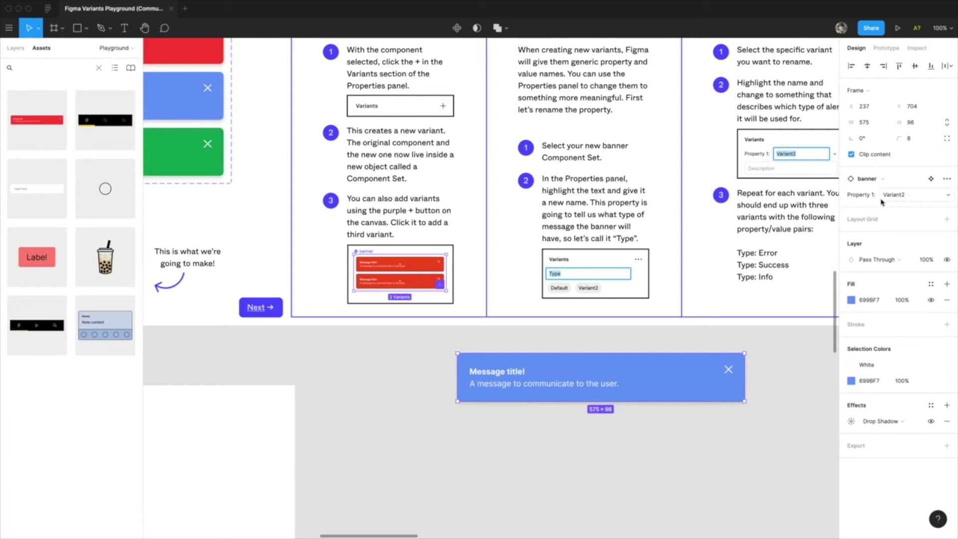
pyautogui.click(430, 429)
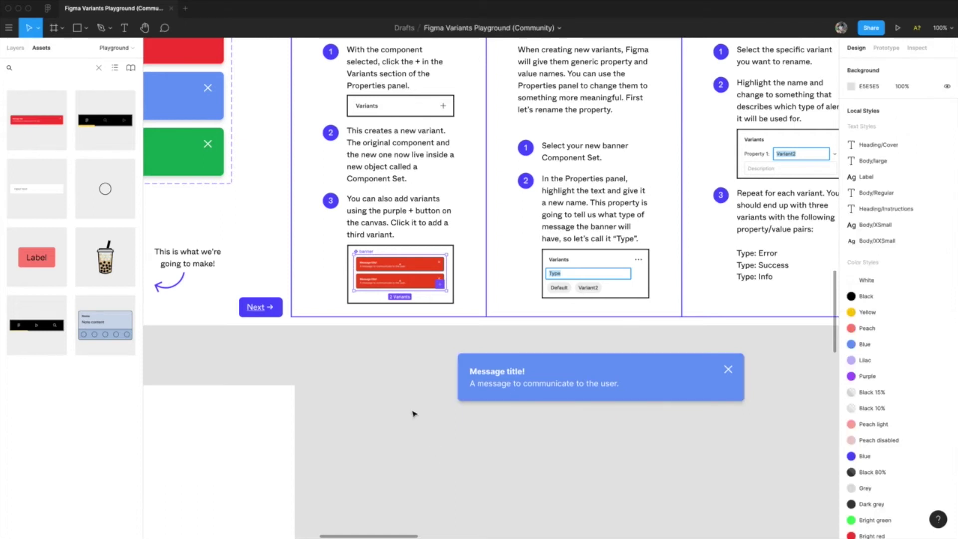
pyautogui.moveTo(372, 409); pyautogui.dragTo(379, 473)
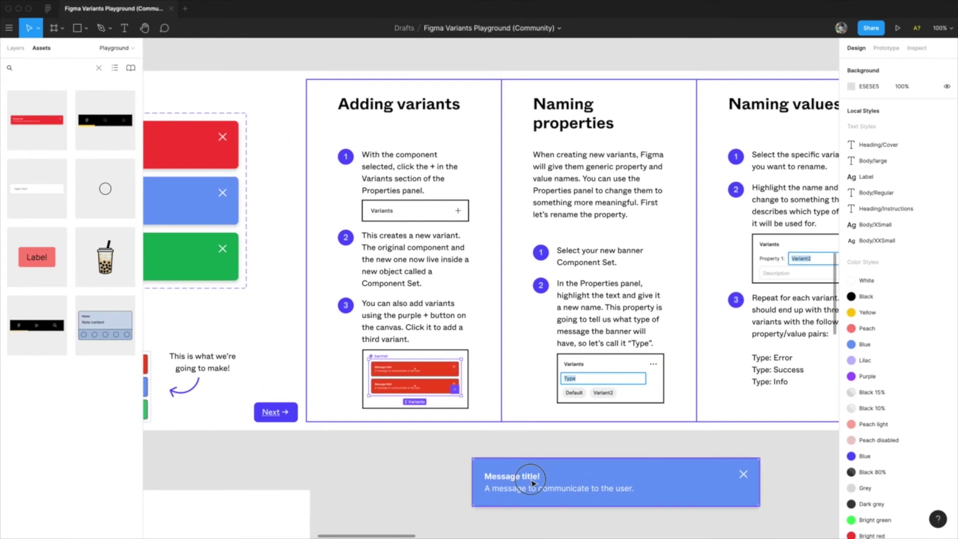
pyautogui.click(522, 480)
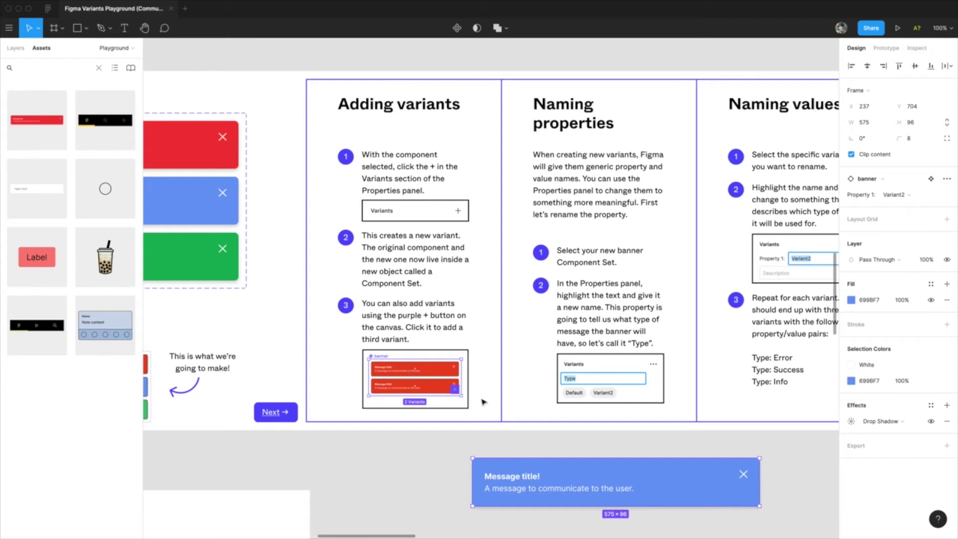
pyautogui.moveTo(656, 300); pyautogui.dragTo(513, 299)
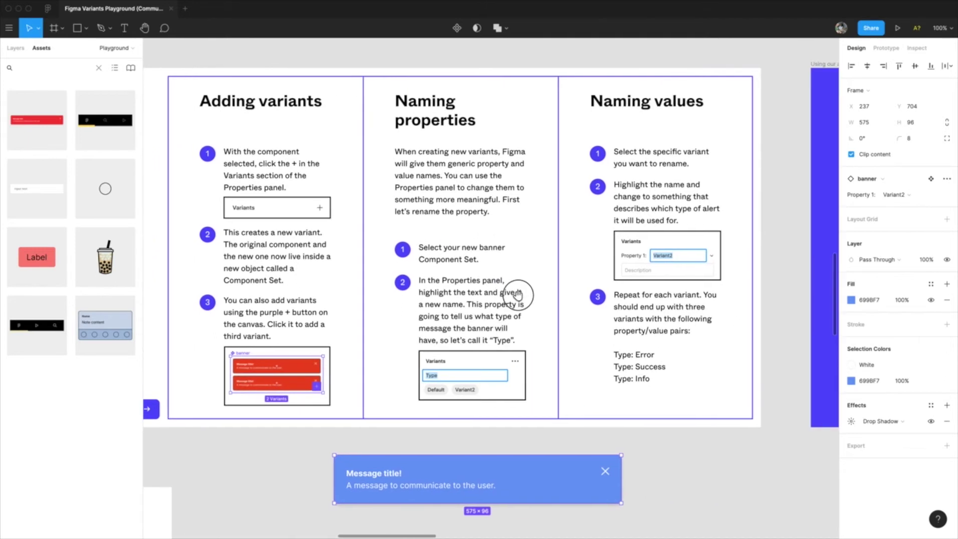
pyautogui.press('Escape')
pyautogui.hscroll(-5, 490, 436)
# Rename the banner component set's Property 1 to Type
pyautogui.moveTo(509, 453); pyautogui.dragTo(652, 456)
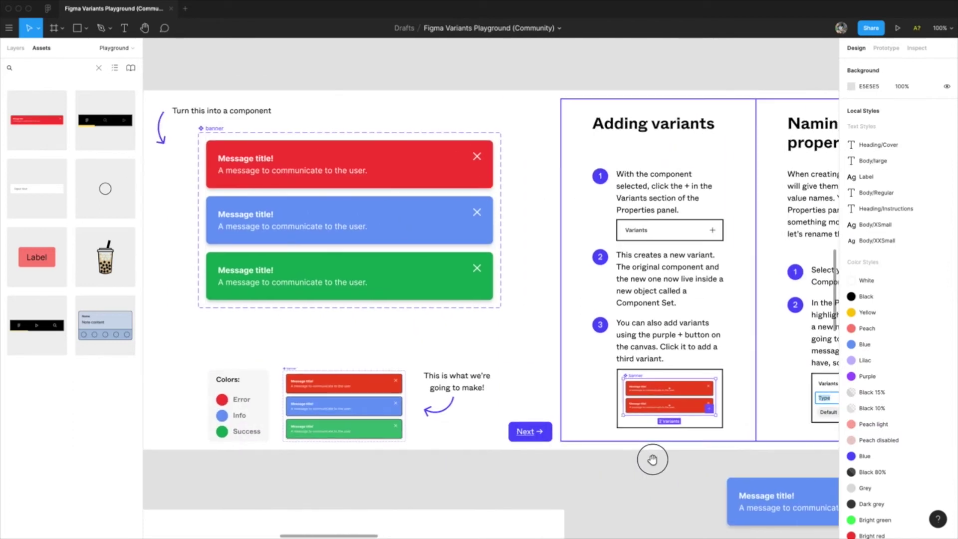
pyautogui.moveTo(364, 353); pyautogui.dragTo(433, 376)
pyautogui.click(292, 159)
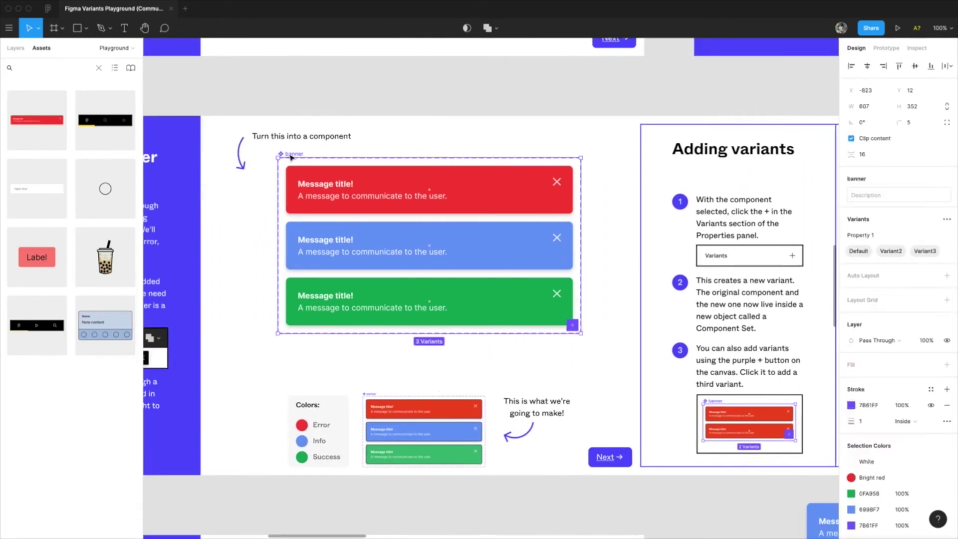
pyautogui.doubleClick(881, 235)
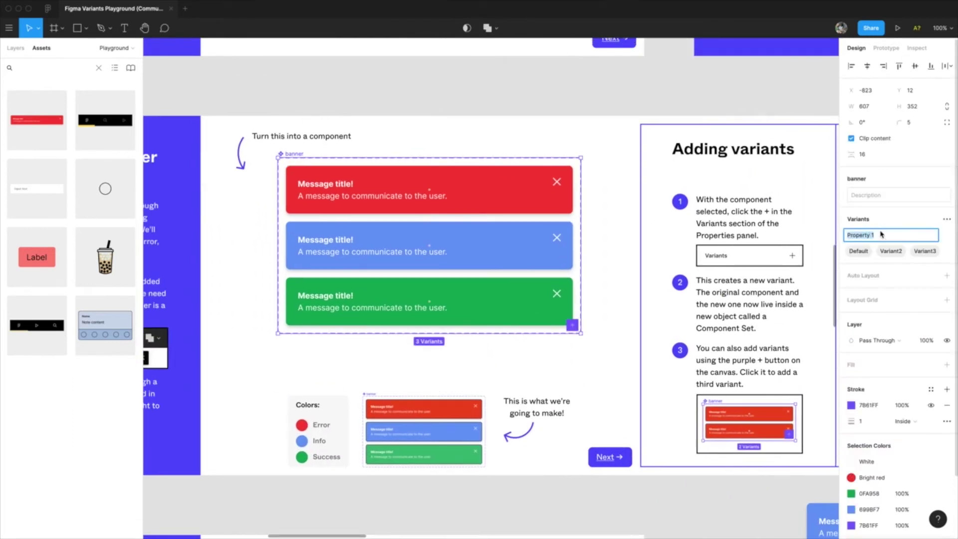
pyautogui.write('Type')
pyautogui.press('Return')
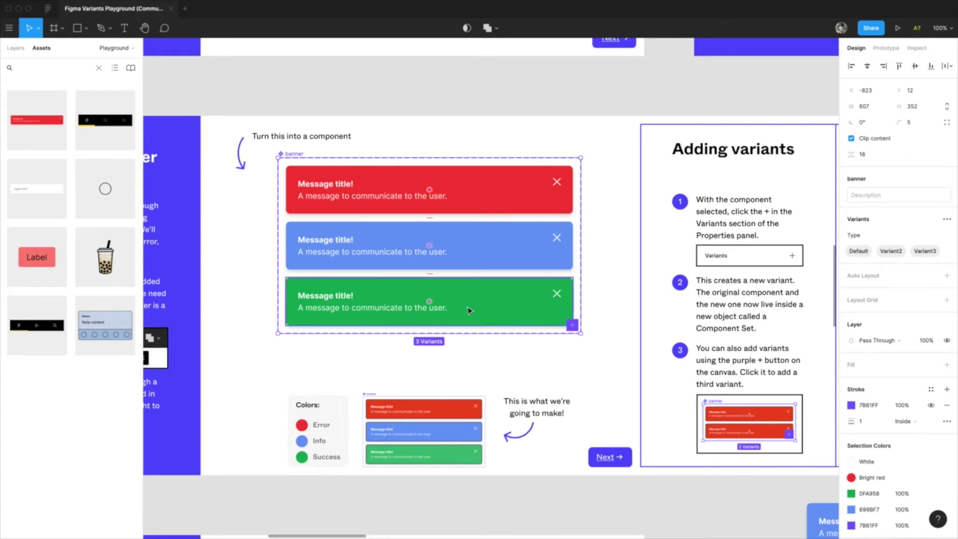
# Set the red Default variant's Type value to Error
pyautogui.click(497, 349)
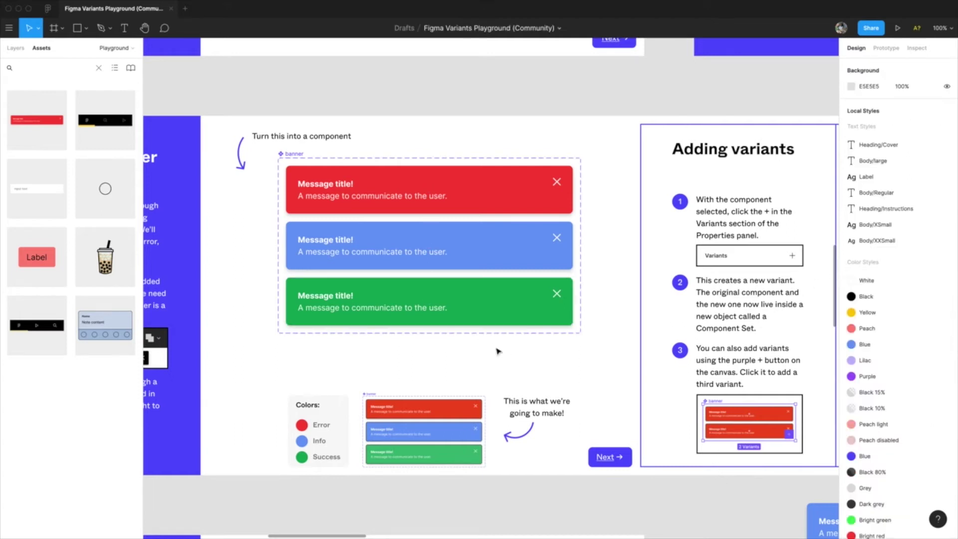
pyautogui.click(351, 177)
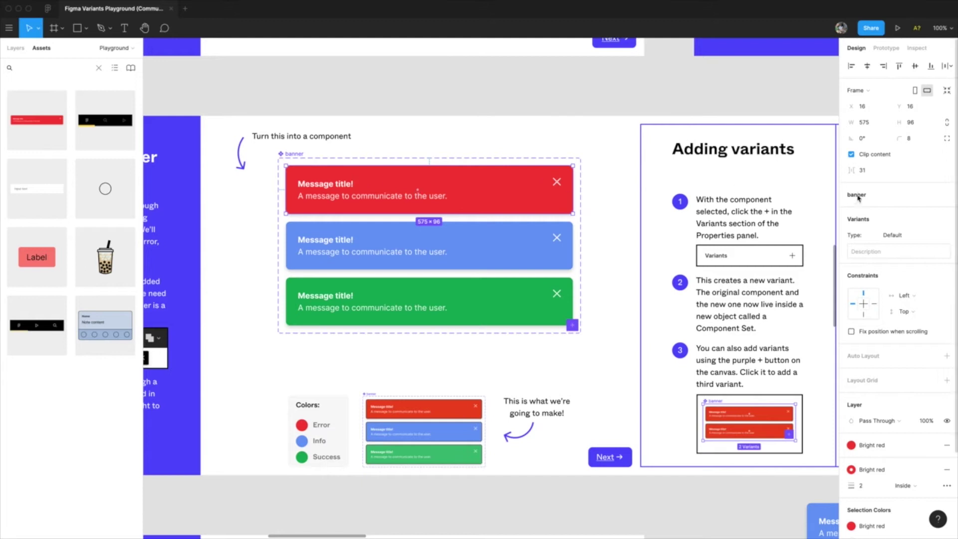
pyautogui.click(897, 238)
pyautogui.write('Error')
pyautogui.press('Return')
pyautogui.press('Escape')
pyautogui.scroll(-4, 478, 311)
pyautogui.hscroll(8, 478, 310)
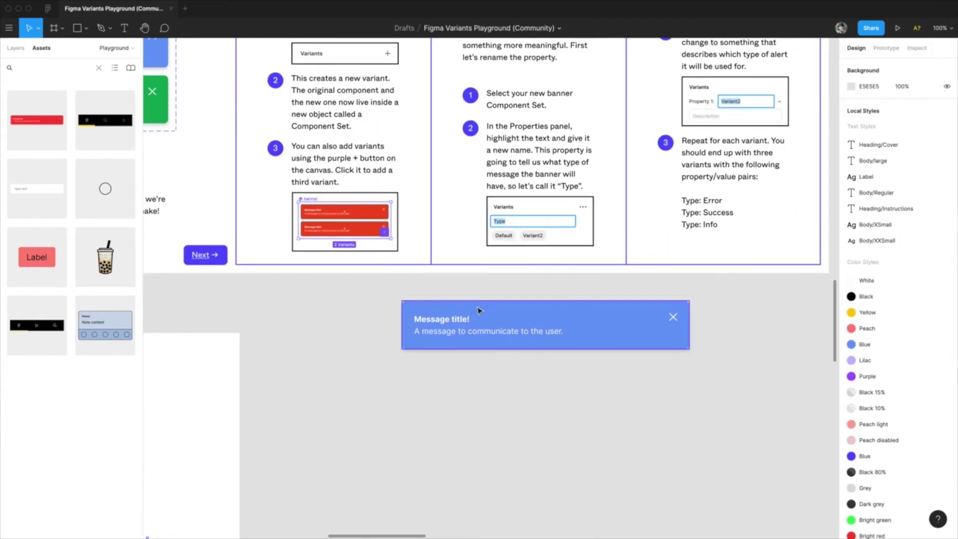
# Drag the blue banner instance lower and check its Type options, leaving it on Variant2
pyautogui.moveTo(498, 316); pyautogui.dragTo(492, 354)
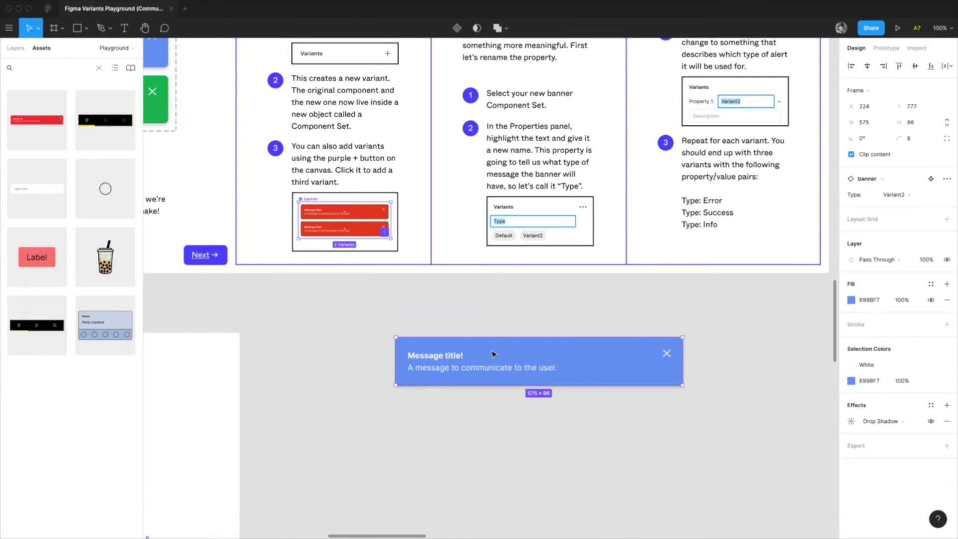
pyautogui.click(543, 415)
pyautogui.click(544, 356)
pyautogui.click(913, 195)
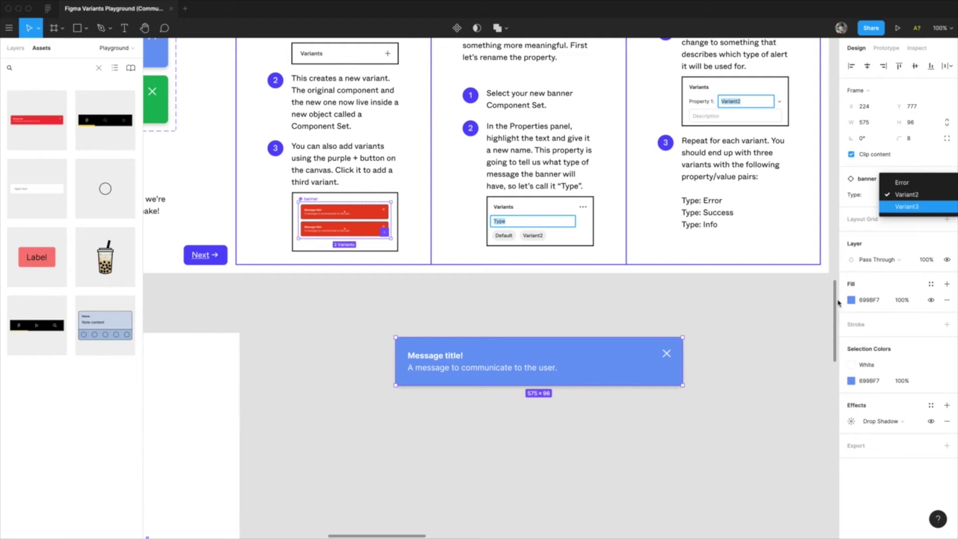
pyautogui.click(746, 345)
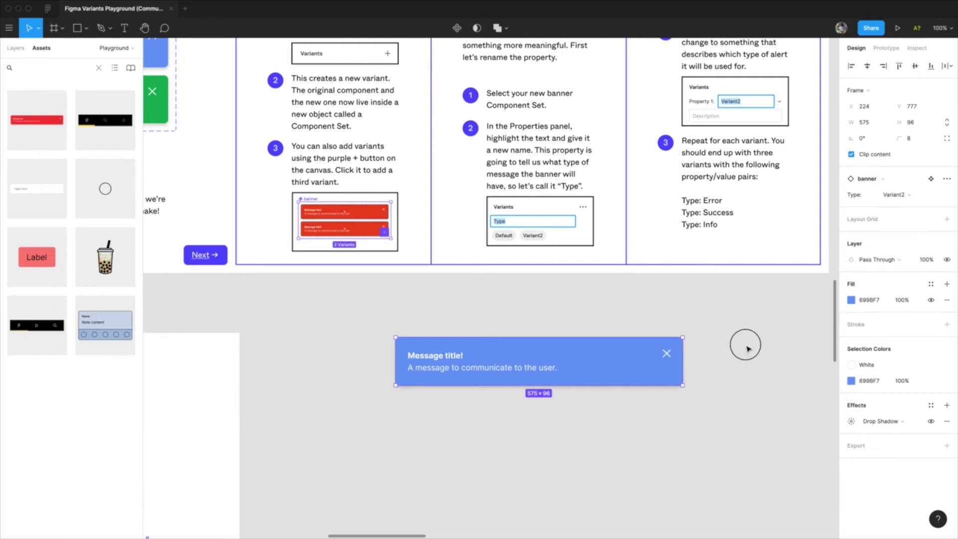
# Set the blue variant's Type value to Info
pyautogui.moveTo(494, 313); pyautogui.dragTo(564, 357)
pyautogui.hscroll(-10, 564, 357)
pyautogui.scroll(4, 565, 357)
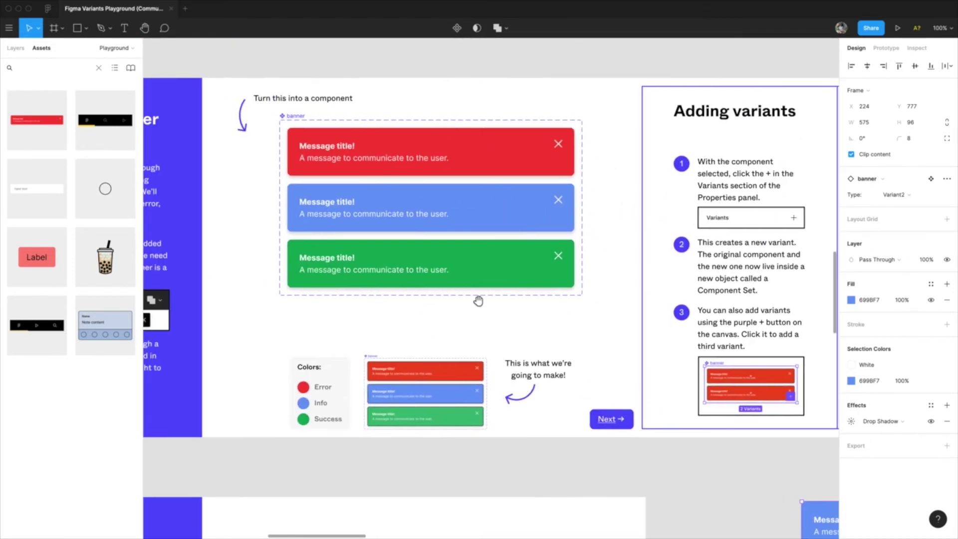
pyautogui.click(444, 207)
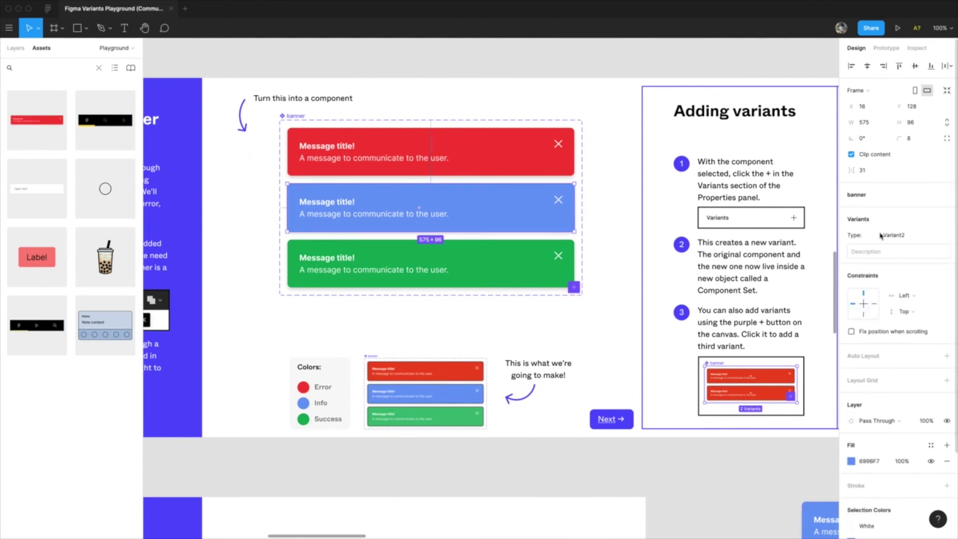
pyautogui.click(896, 236)
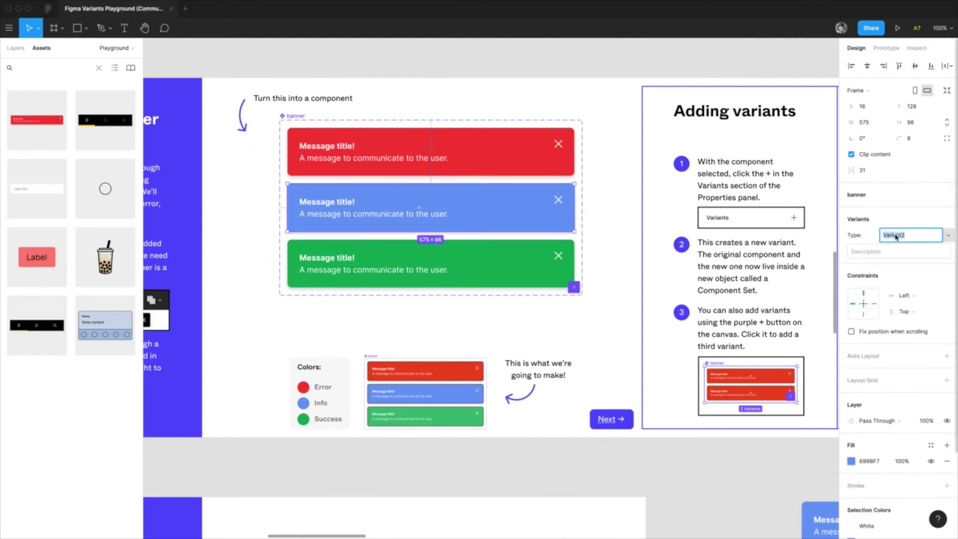
pyautogui.write('Info')
pyautogui.press('Return')
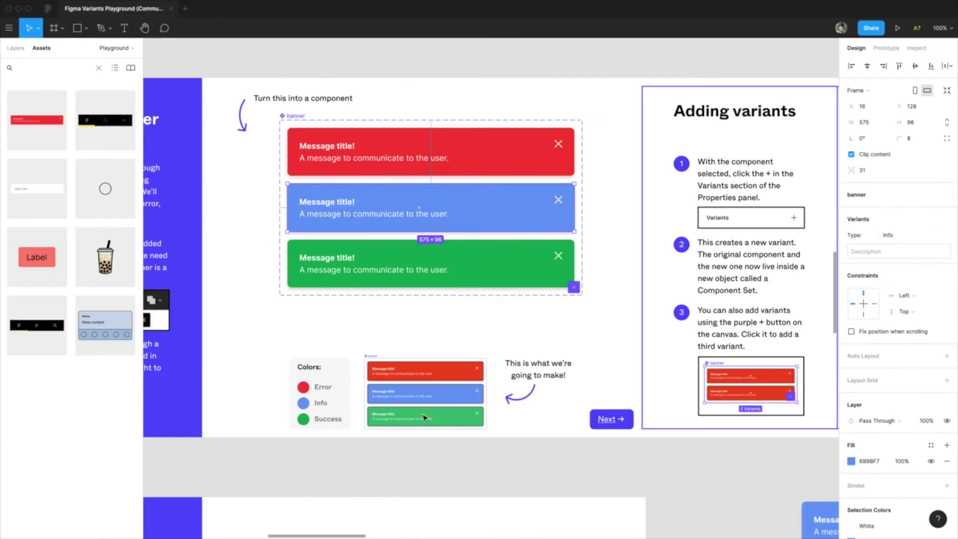
pyautogui.click(425, 417)
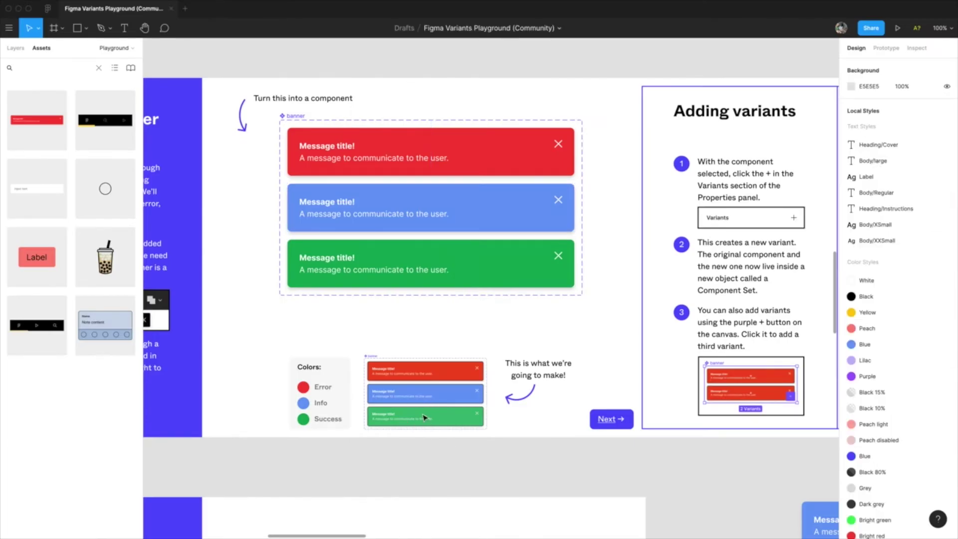
# Set the green variant's Type value to Success
pyautogui.click(396, 263)
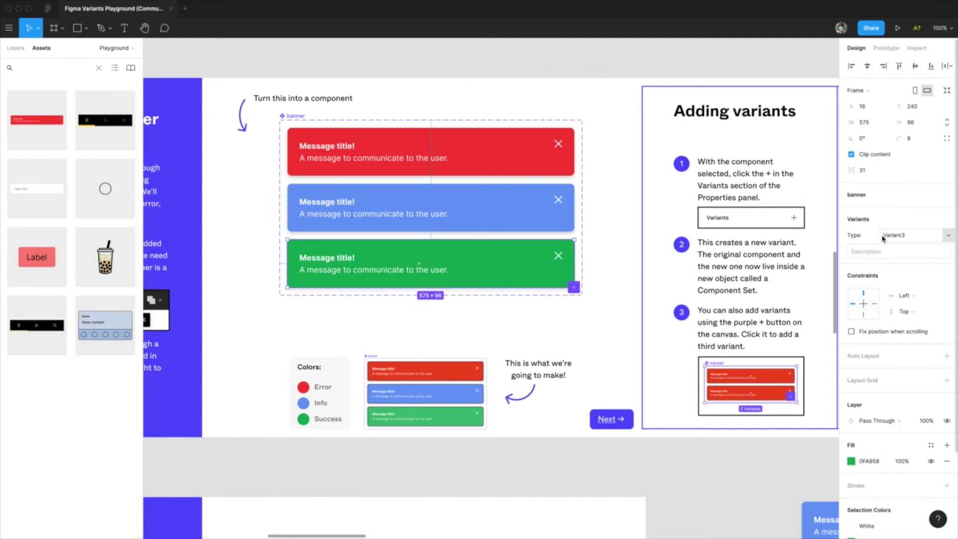
pyautogui.click(903, 240)
pyautogui.write('Success')
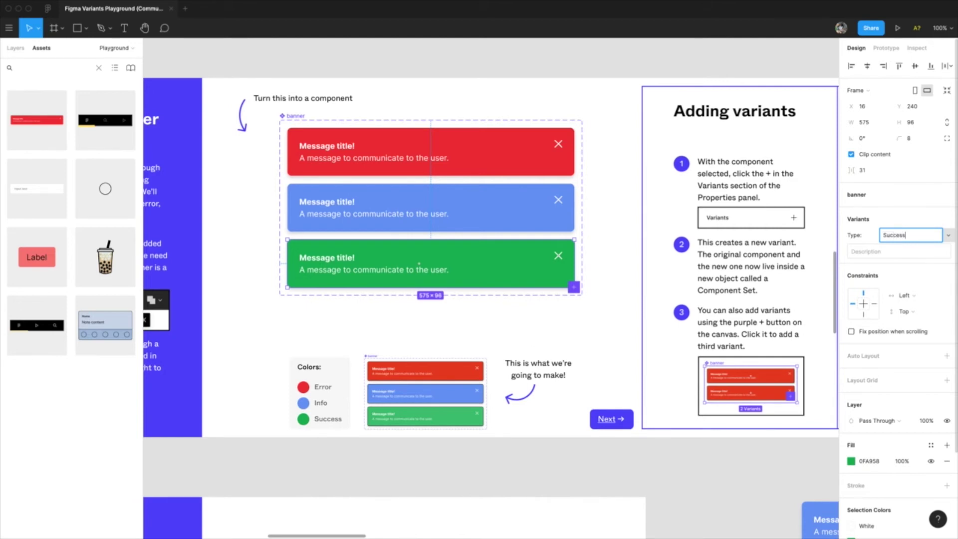
pyautogui.press('Return')
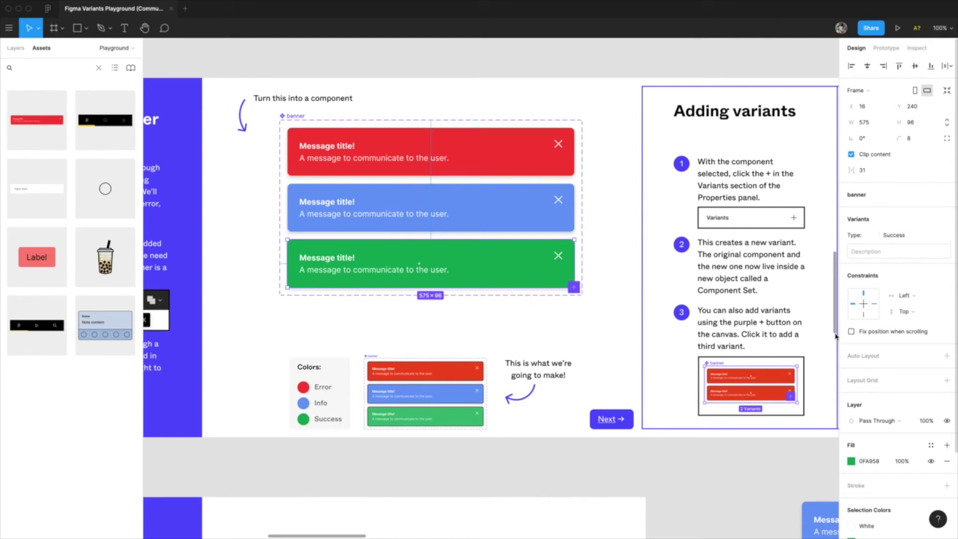
pyautogui.click(759, 464)
# Switch the blue banner instance through the Error, Info and Success types
pyautogui.moveTo(651, 460); pyautogui.dragTo(211, 265)
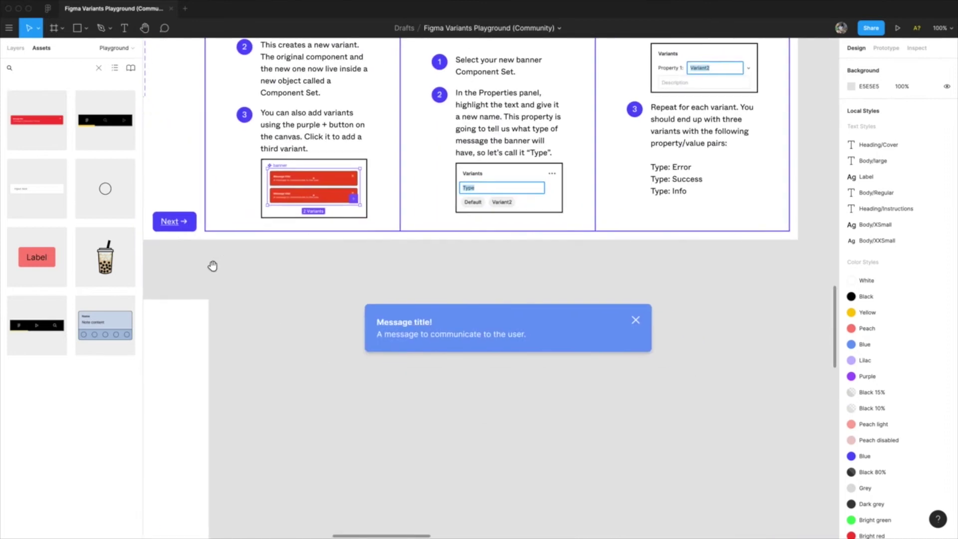
pyautogui.click(473, 325)
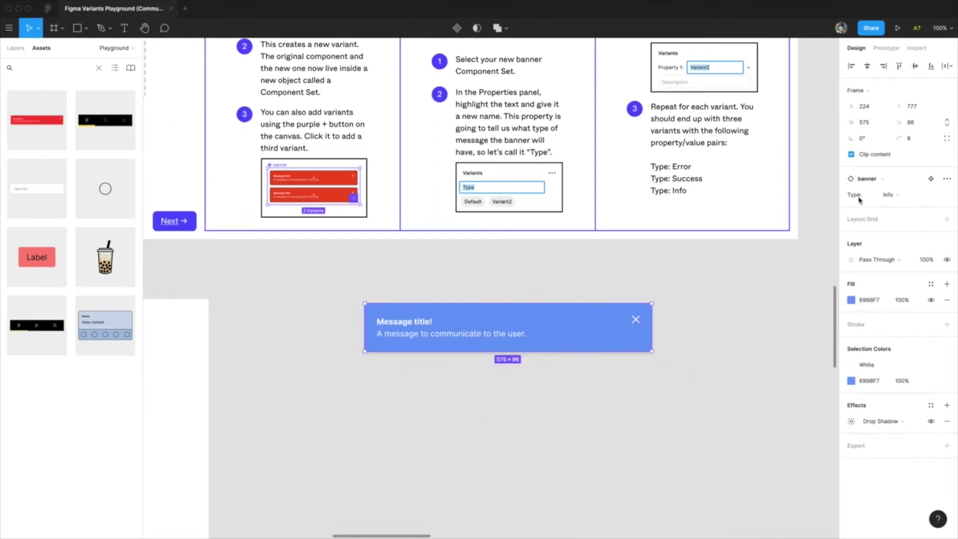
pyautogui.click(889, 195)
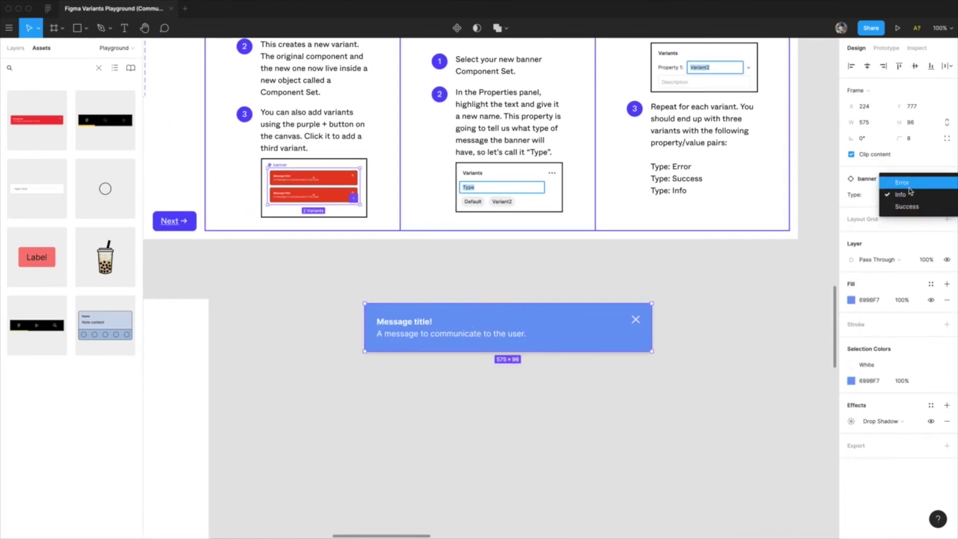
pyautogui.click(907, 183)
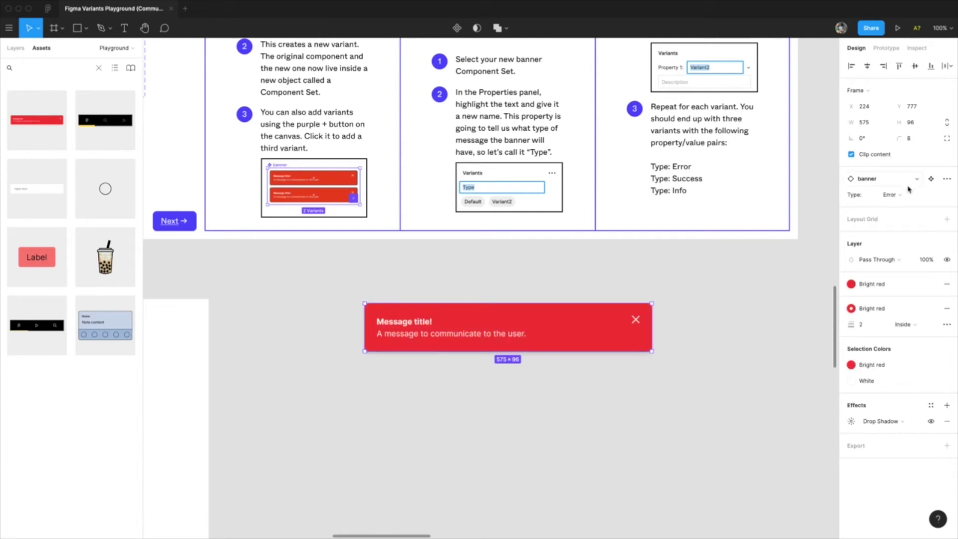
pyautogui.click(906, 195)
pyautogui.click(902, 194)
pyautogui.click(905, 195)
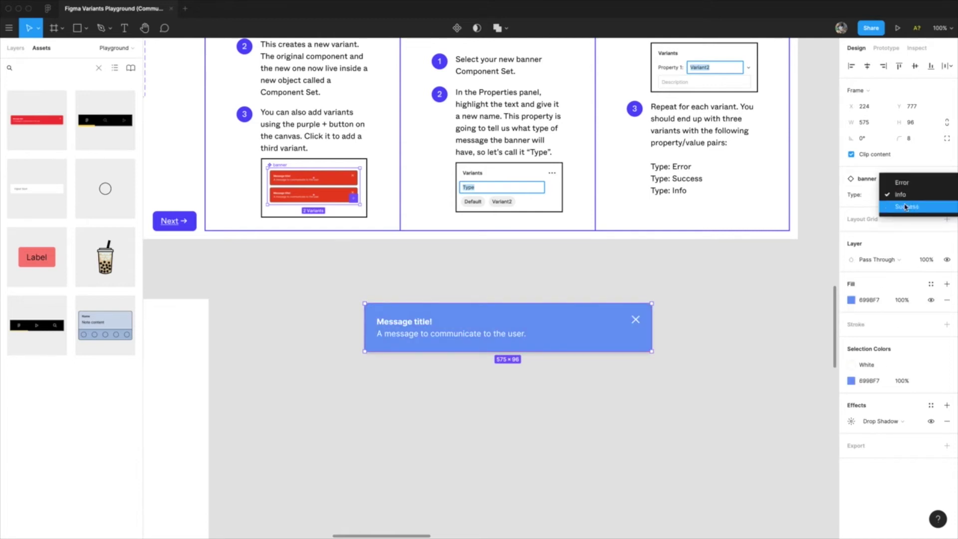
pyautogui.click(906, 207)
pyautogui.click(776, 296)
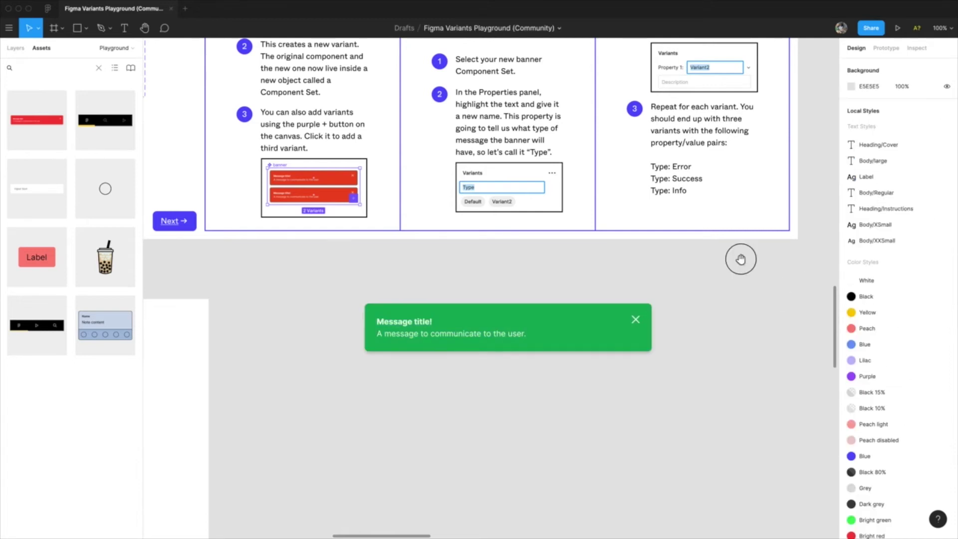
# Drag the green Success banner into the device frame's drop area, then return to 100% zoom
pyautogui.moveTo(693, 280); pyautogui.dragTo(540, 412)
pyautogui.moveTo(492, 454); pyautogui.dragTo(791, 452)
pyautogui.press('-')
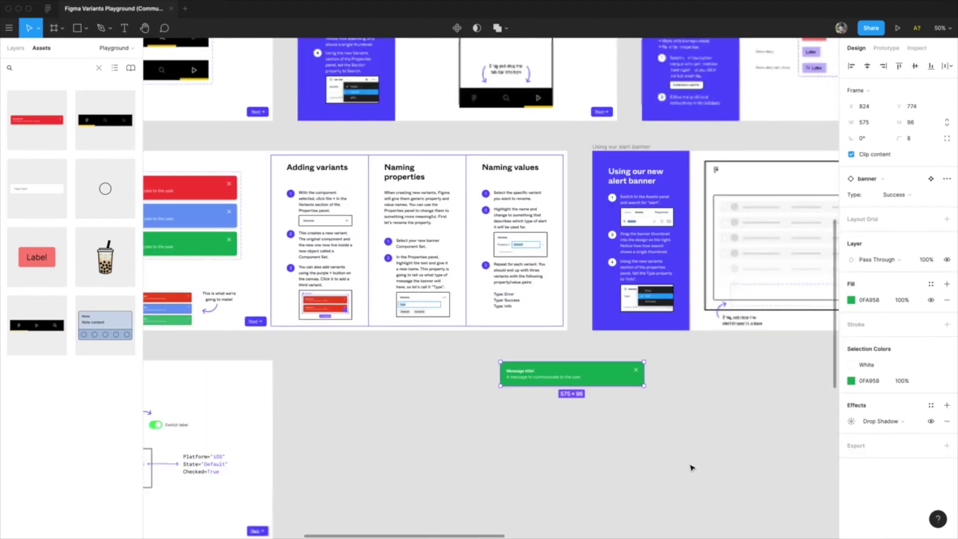
pyautogui.moveTo(682, 405); pyautogui.dragTo(479, 435)
pyautogui.moveTo(372, 409); pyautogui.dragTo(596, 330)
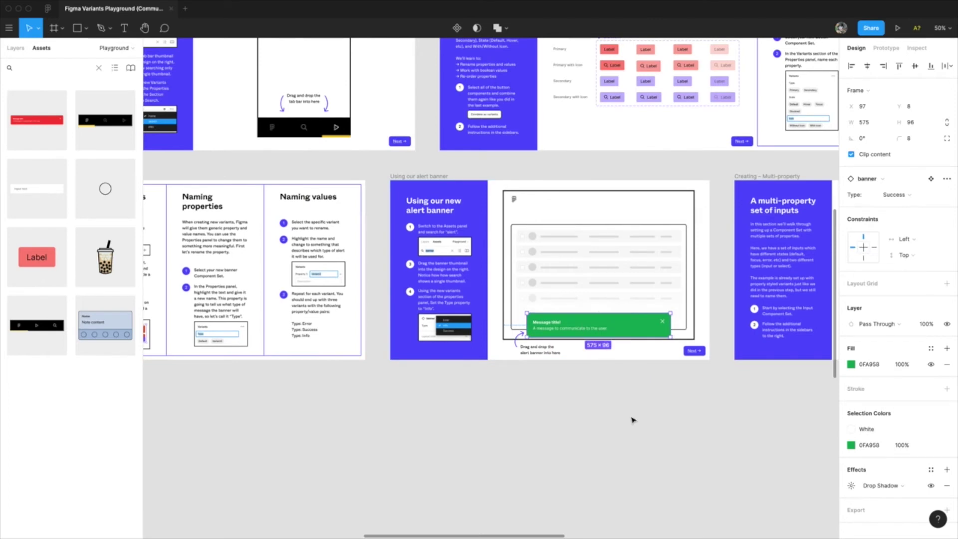
pyautogui.hotkey('shift', '0')
pyautogui.press('Escape')
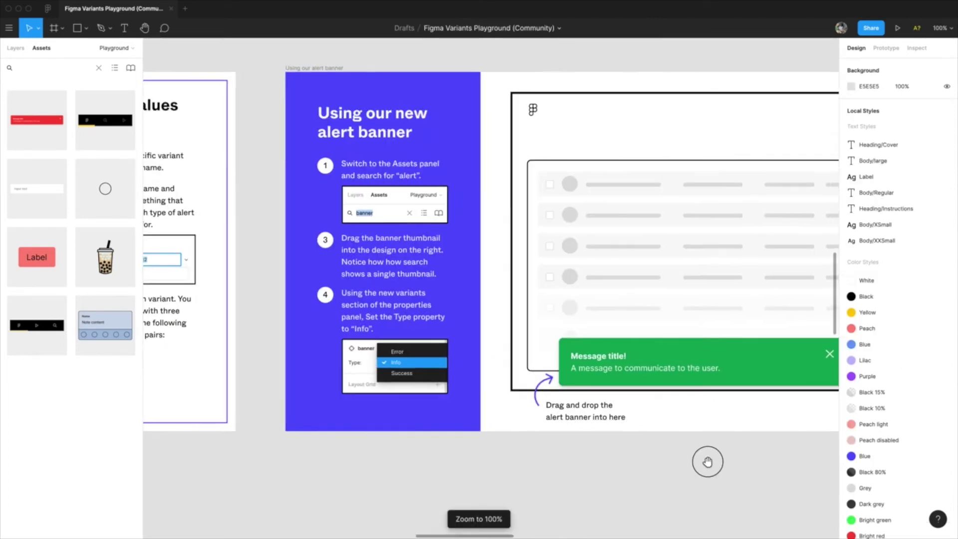
# Cycle the framed banner's Type through Error, Info and Success, leaving it on Success
pyautogui.hscroll(2, 705, 459)
pyautogui.hscroll(-5, 704, 458)
pyautogui.hscroll(5, 612, 455)
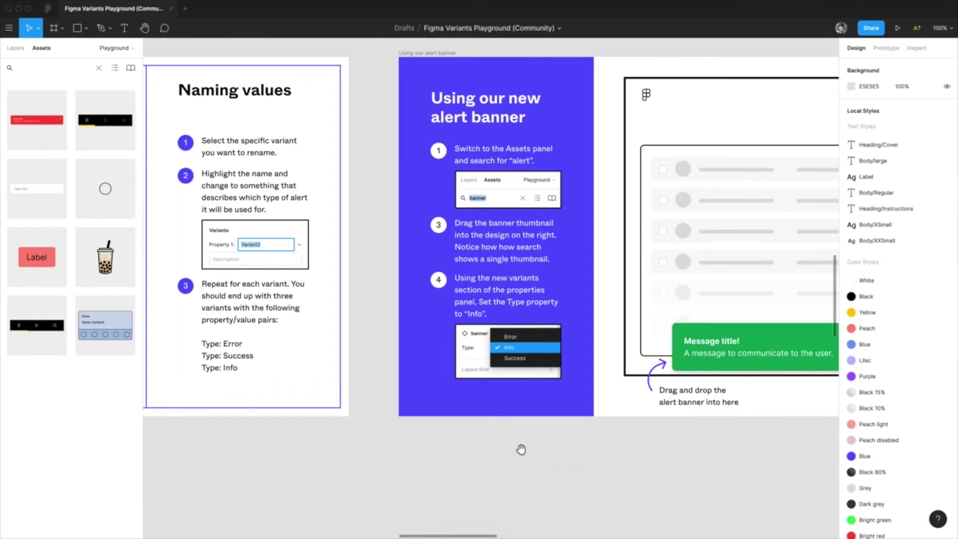
pyautogui.scroll(-1, 520, 448)
pyautogui.hscroll(5, 480, 442)
pyautogui.hscroll(-1, 359, 438)
pyautogui.click(480, 349)
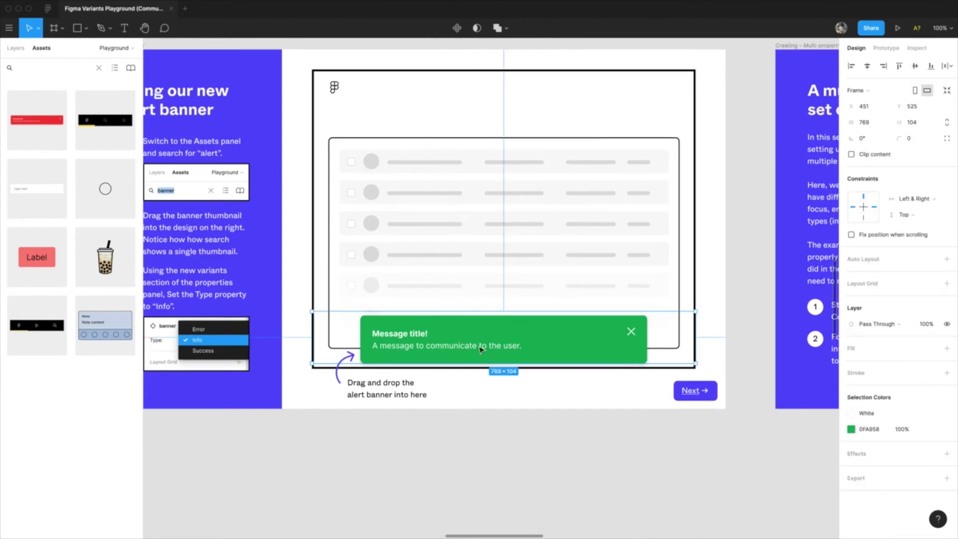
pyautogui.click(480, 349)
pyautogui.click(935, 197)
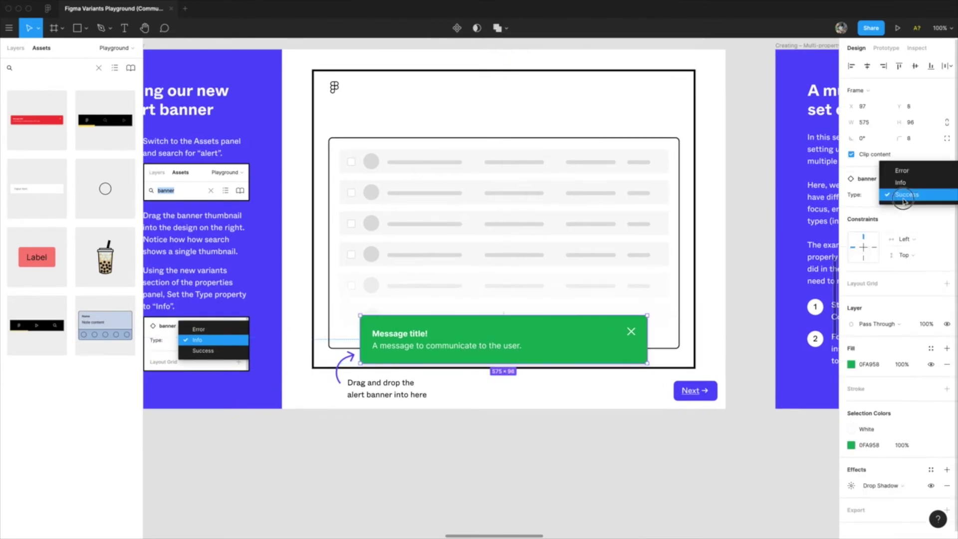
pyautogui.click(908, 170)
pyautogui.click(909, 195)
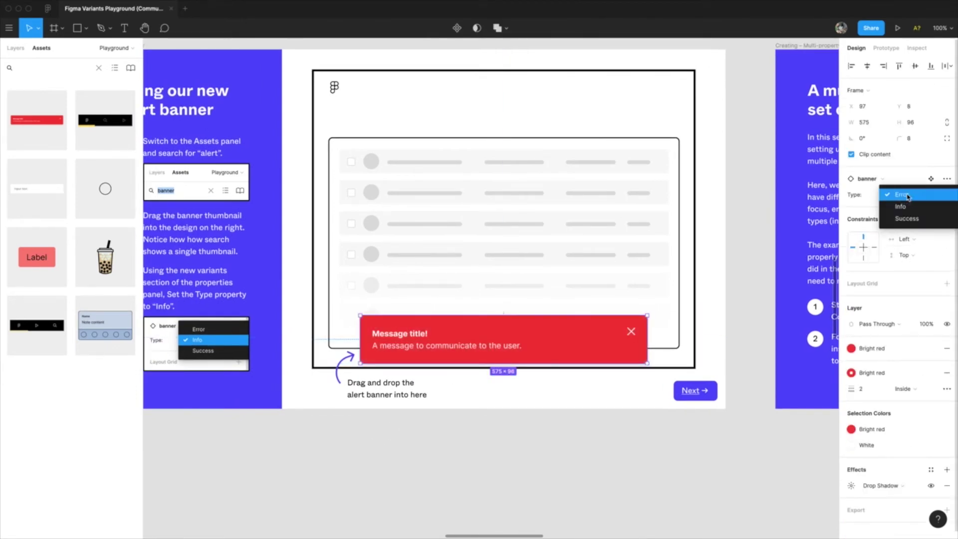
pyautogui.click(909, 205)
pyautogui.click(905, 196)
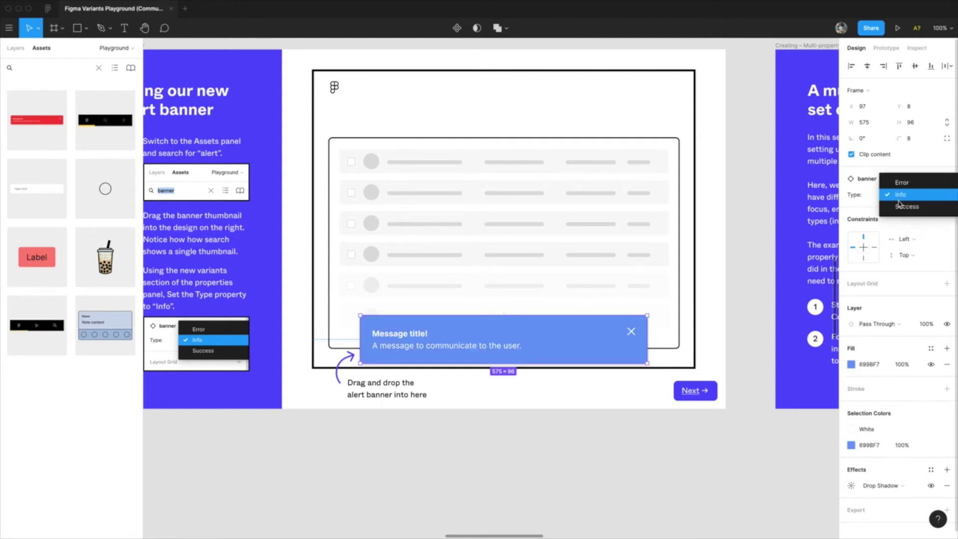
pyautogui.click(906, 207)
pyautogui.click(590, 471)
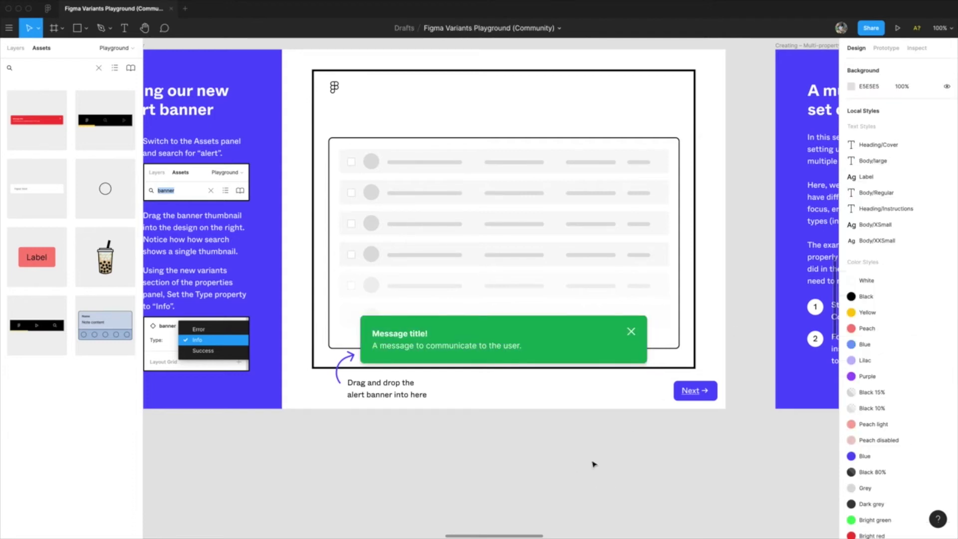
pyautogui.moveTo(647, 460); pyautogui.dragTo(577, 453)
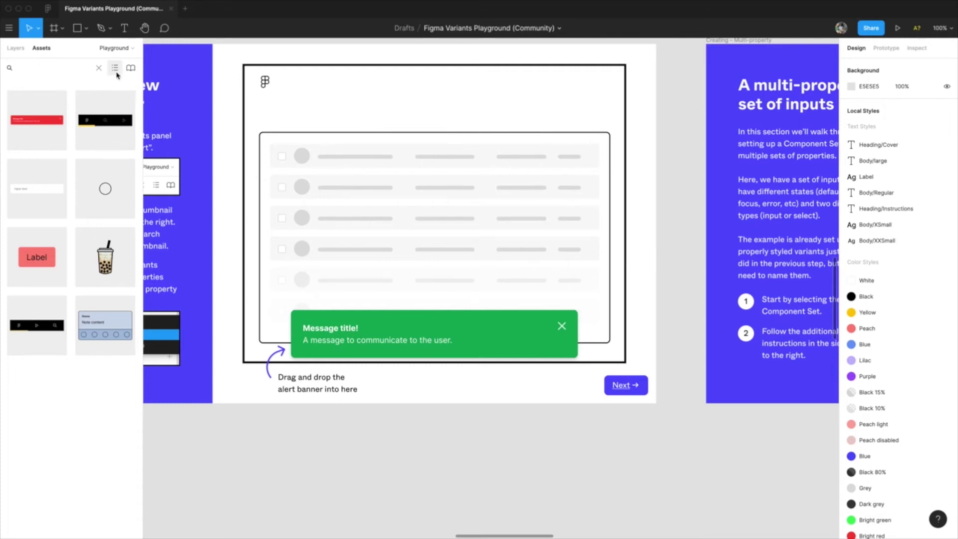
# Show the Layers panel and select the 12-variant input component set in the 'A multi-property set of inputs' frame
pyautogui.click(15, 48)
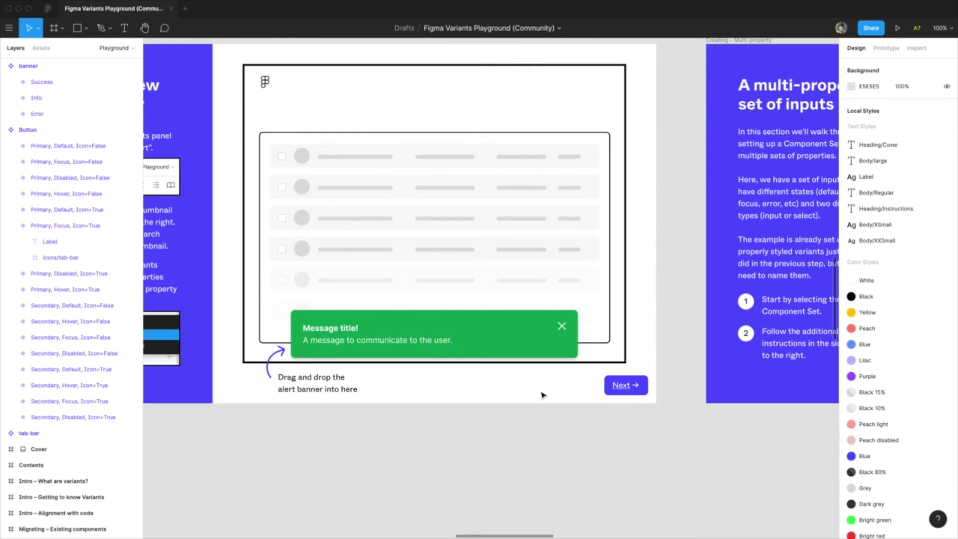
pyautogui.hscroll(10, 620, 445)
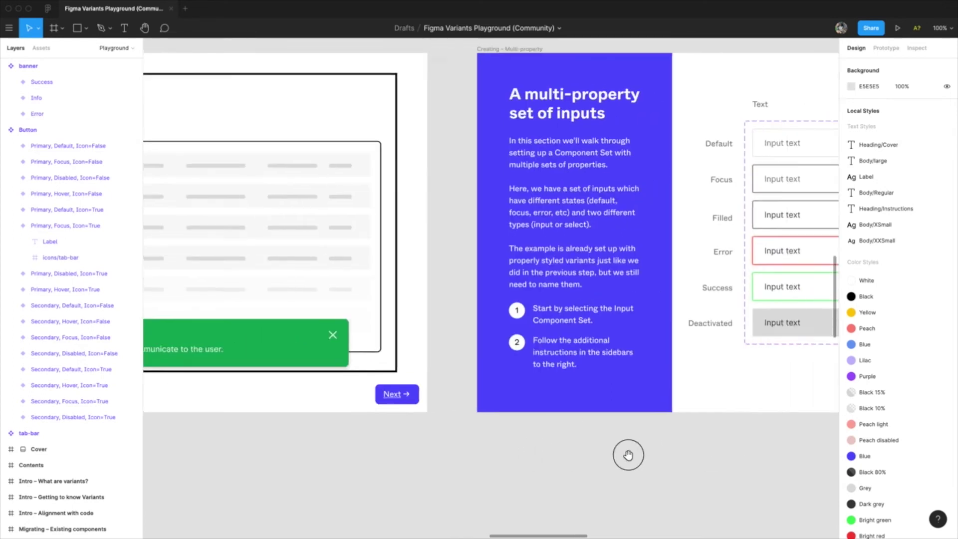
pyautogui.hscroll(9, 739, 463)
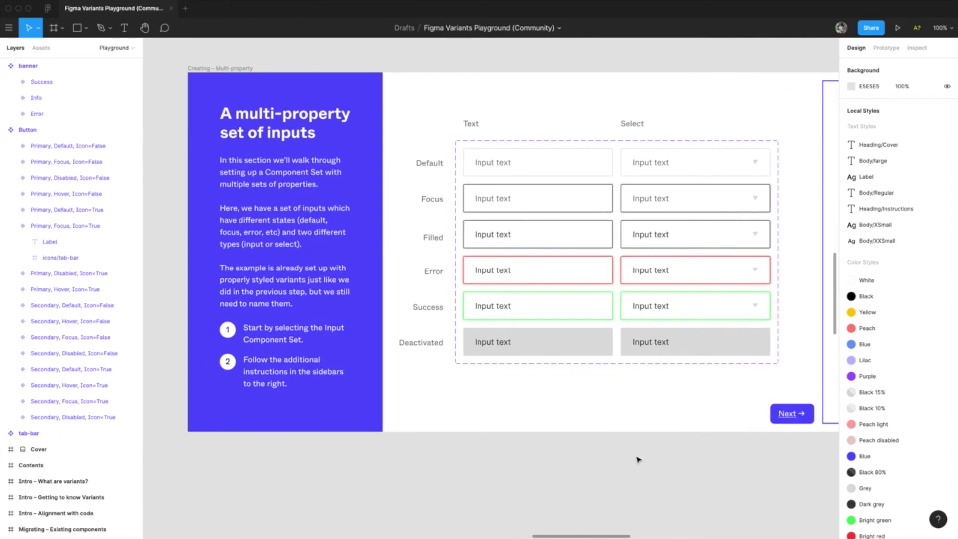
pyautogui.moveTo(638, 459); pyautogui.dragTo(594, 484)
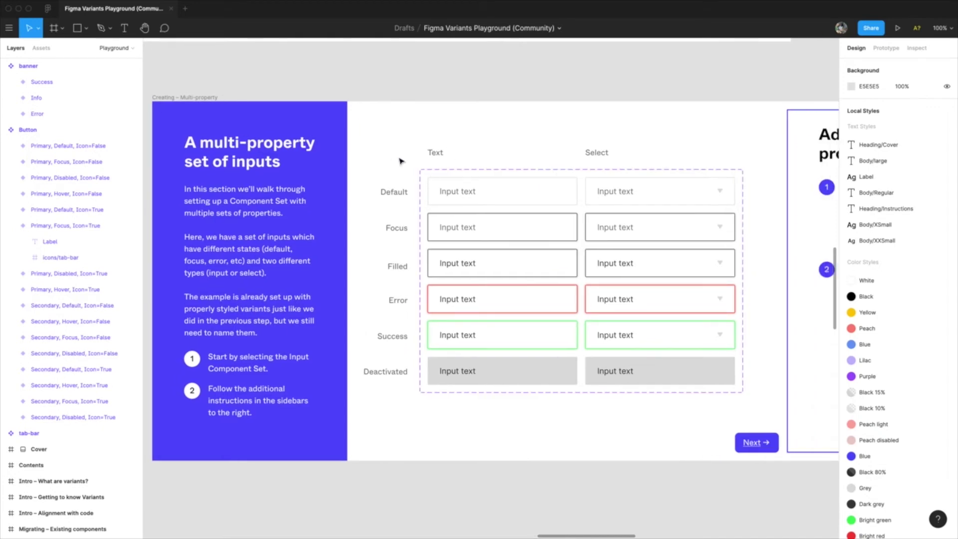
pyautogui.click(430, 173)
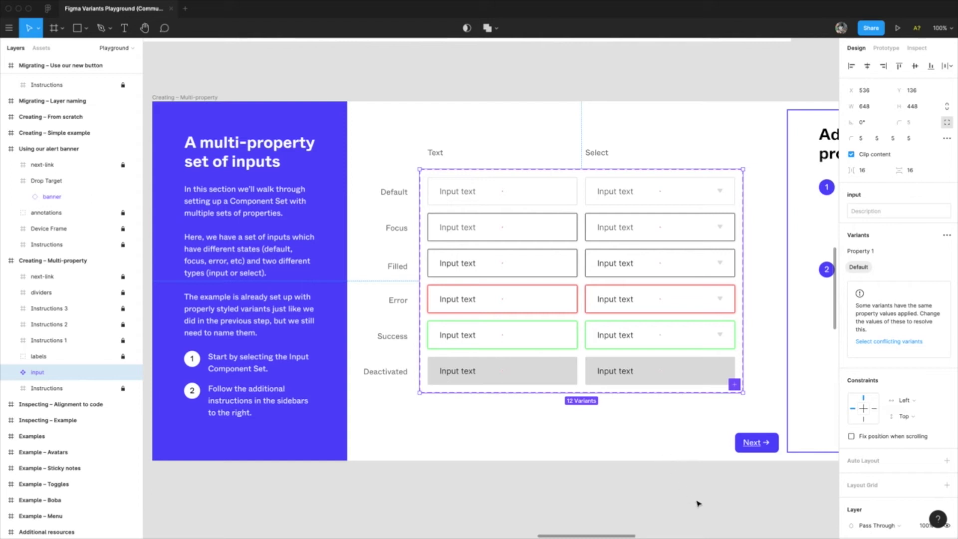
pyautogui.hscroll(1, 698, 504)
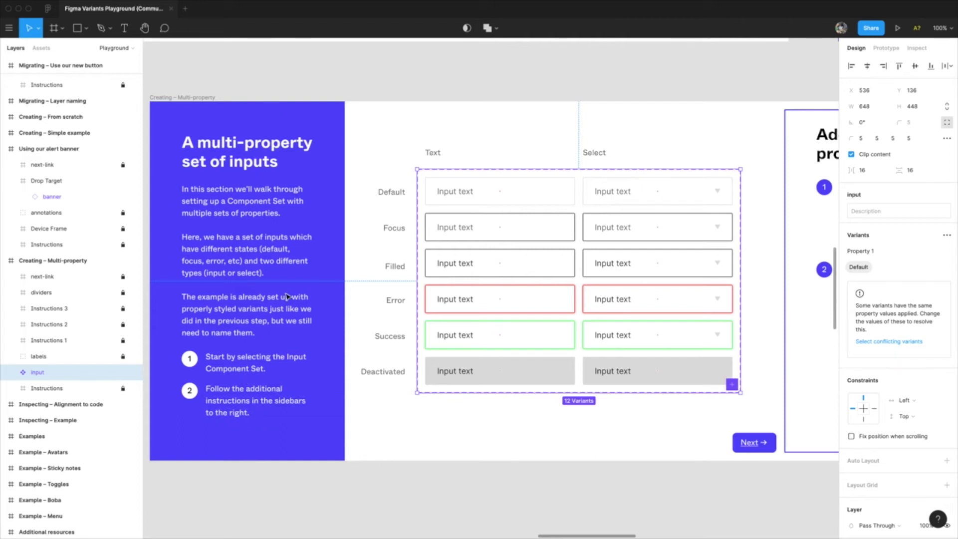
# Pan across the canvas to read the Adding new values instructions beside the input variants
pyautogui.hscroll(5, 749, 504)
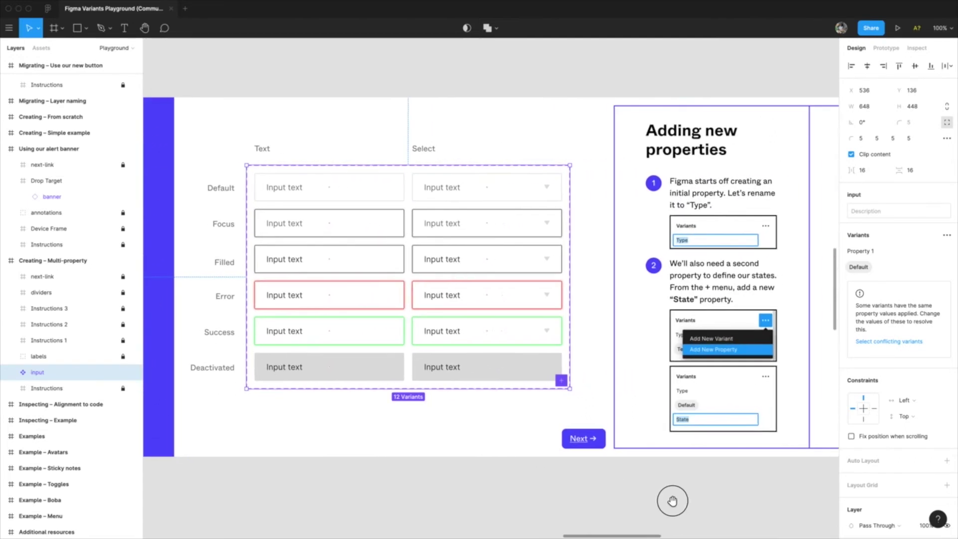
pyautogui.moveTo(673, 500)
pyautogui.mouseDown()
pyautogui.moveTo(594, 496)
pyautogui.moveTo(681, 505)
pyautogui.moveTo(666, 508)
pyautogui.moveTo(663, 487)
pyautogui.mouseUp()
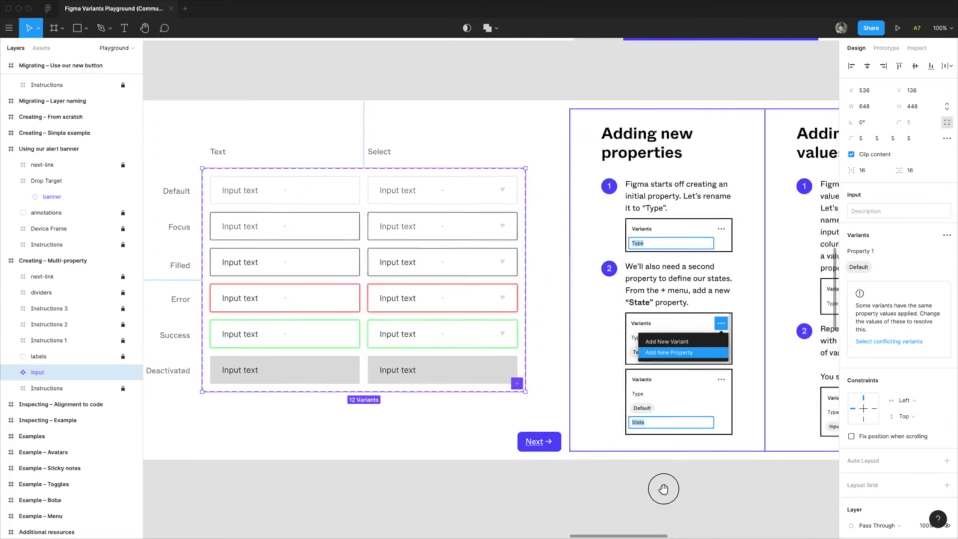
pyautogui.doubleClick(251, 200)
pyautogui.moveTo(761, 460); pyautogui.dragTo(668, 456)
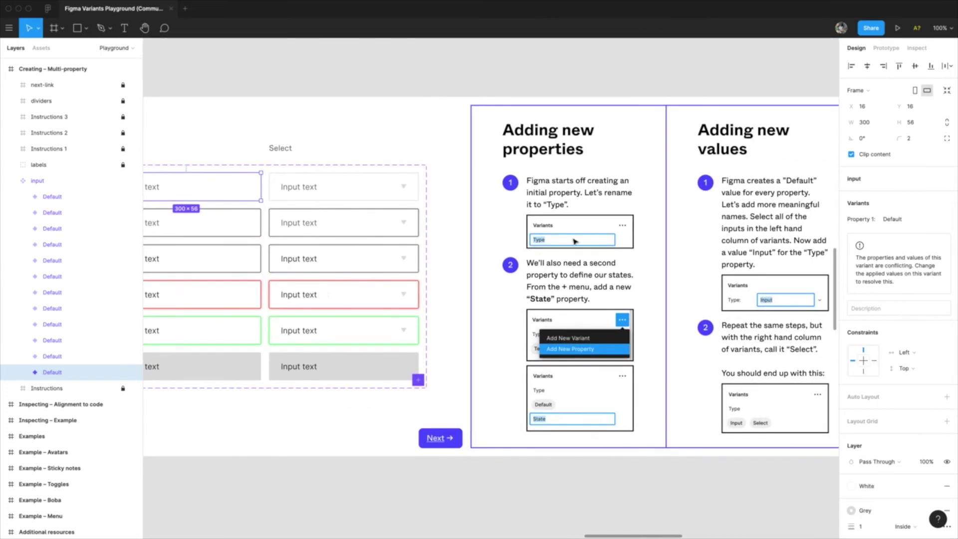
pyautogui.hscroll(3, 575, 241)
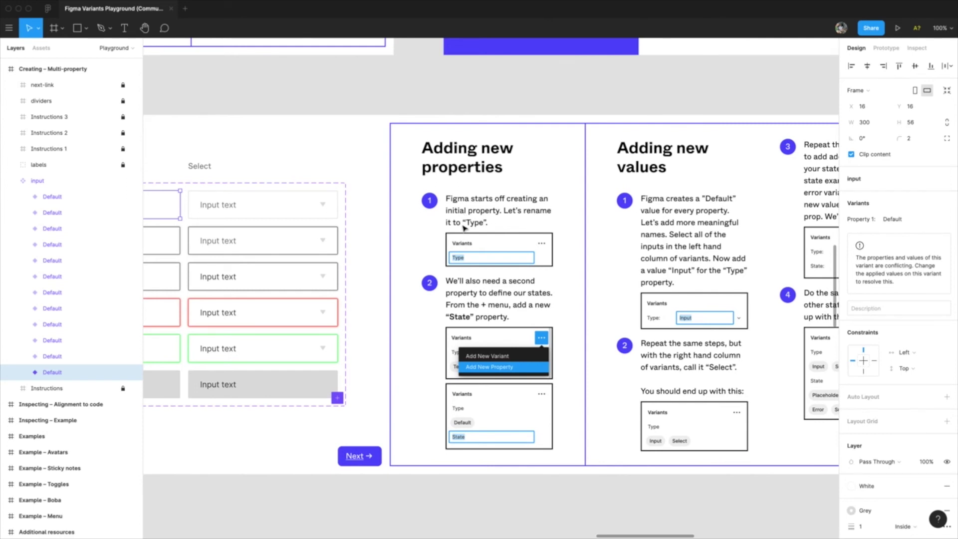
pyautogui.click(408, 513)
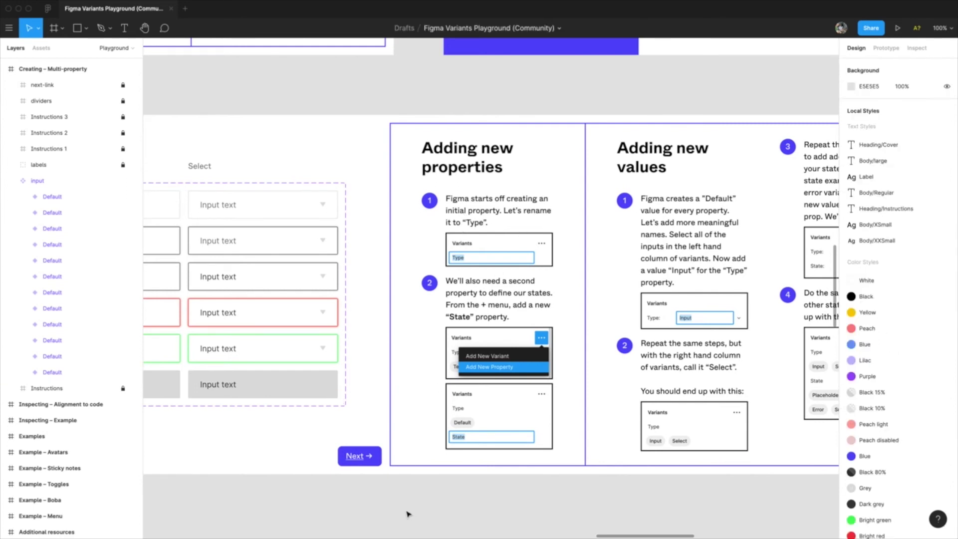
pyautogui.moveTo(406, 511); pyautogui.dragTo(599, 484)
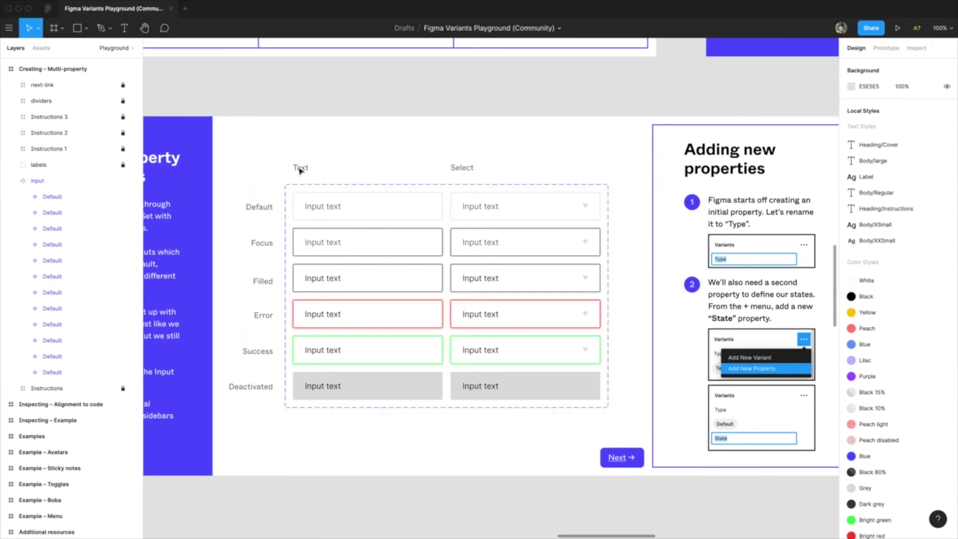
# Rename the input set's Property 1 variant property to Type
pyautogui.click(300, 186)
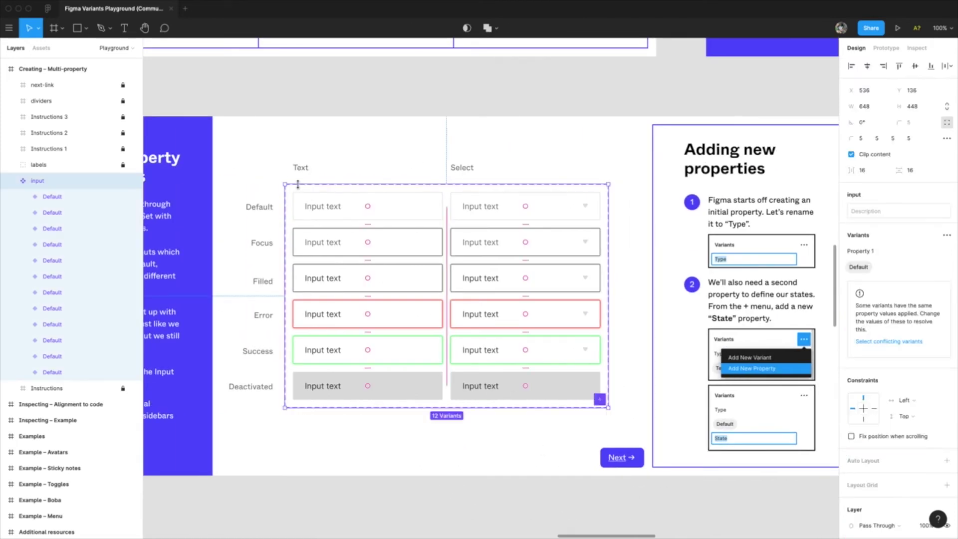
pyautogui.click(874, 252)
pyautogui.write('Ty')
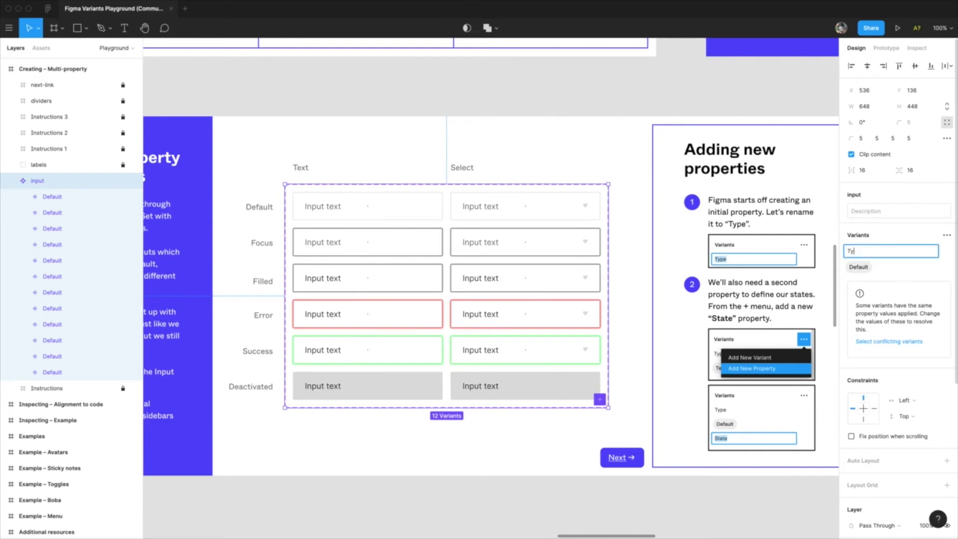
pyautogui.write('pe')
pyautogui.press('Return')
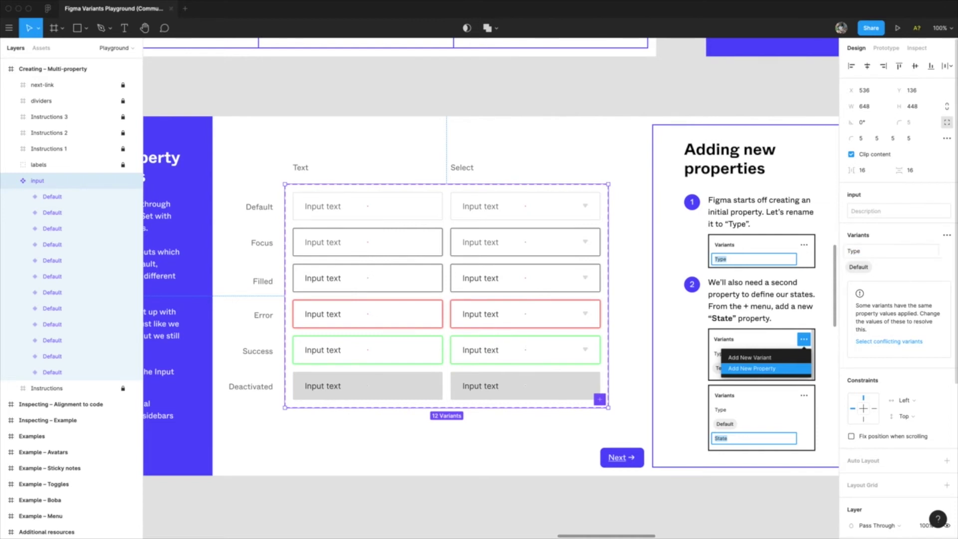
pyautogui.click(734, 504)
pyautogui.moveTo(734, 503); pyautogui.dragTo(804, 488)
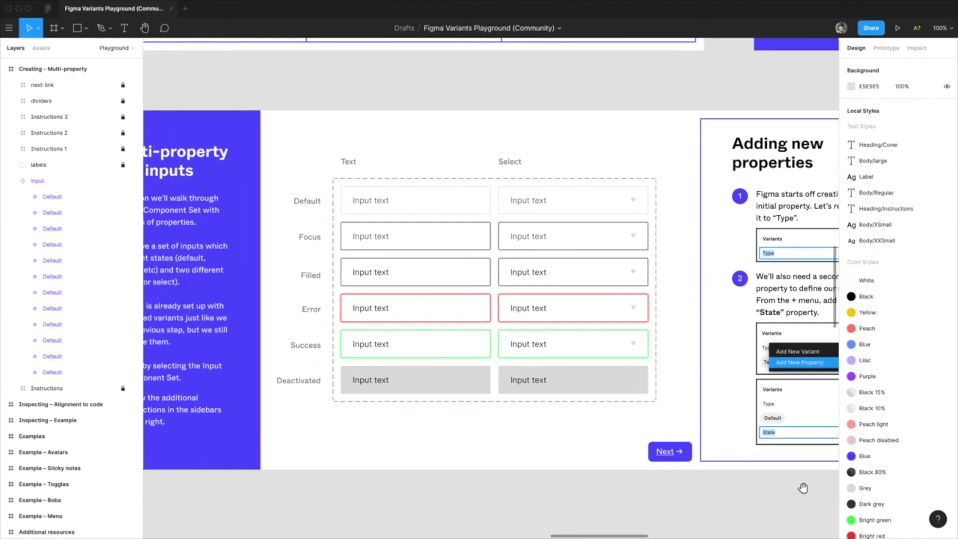
# Add a new variant property named State to the input component set through the Variants options menu
pyautogui.click(348, 177)
pyautogui.moveTo(732, 274); pyautogui.dragTo(538, 275)
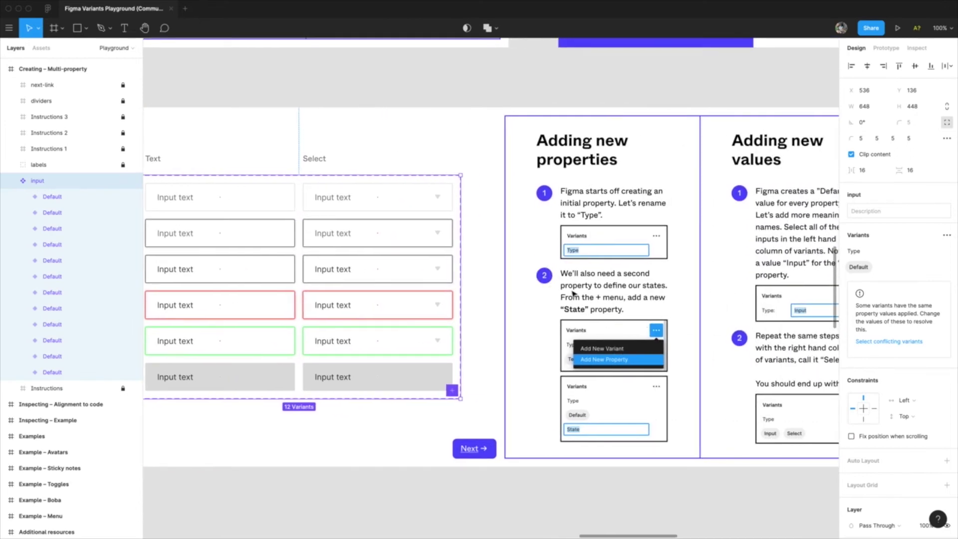
pyautogui.click(947, 235)
pyautogui.click(907, 268)
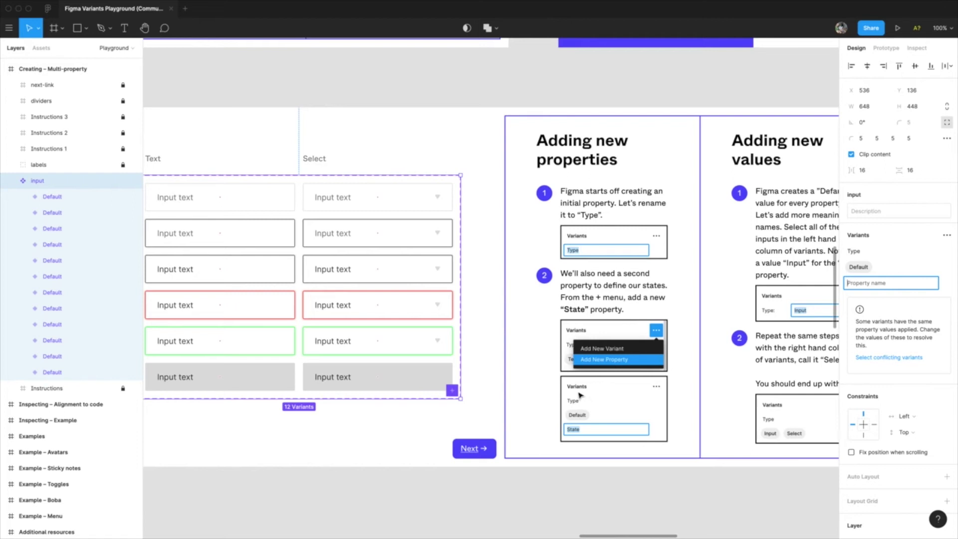
pyautogui.write('S')
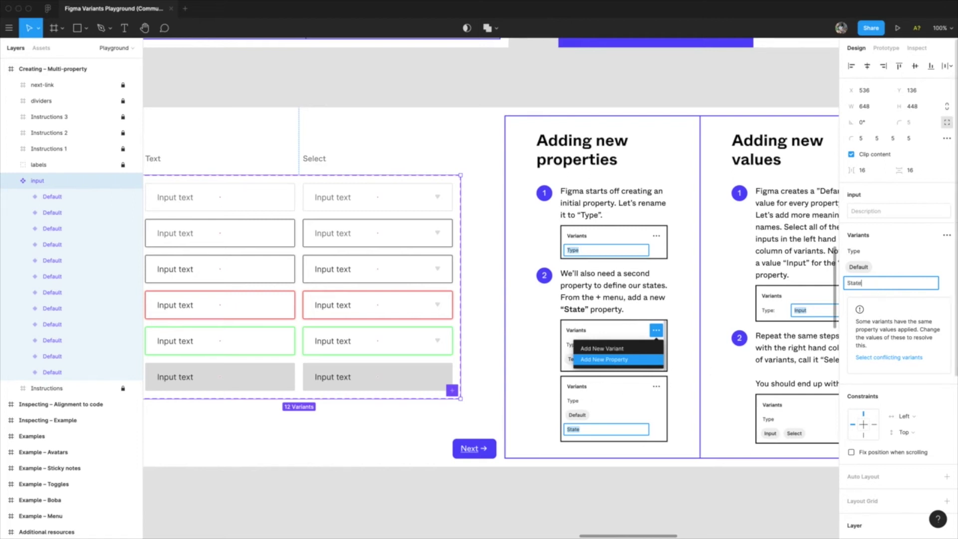
pyautogui.write('tate')
pyautogui.press('Return')
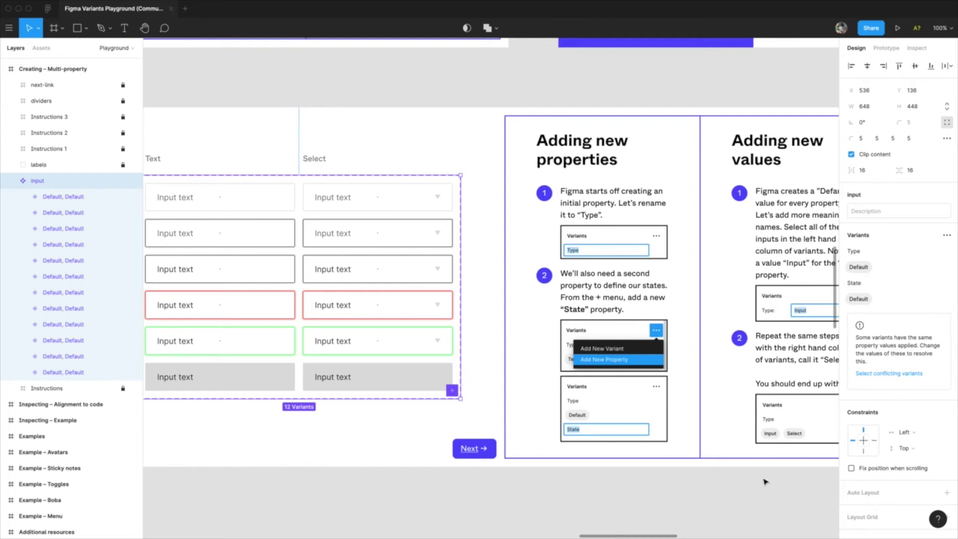
pyautogui.moveTo(764, 480); pyautogui.dragTo(524, 485)
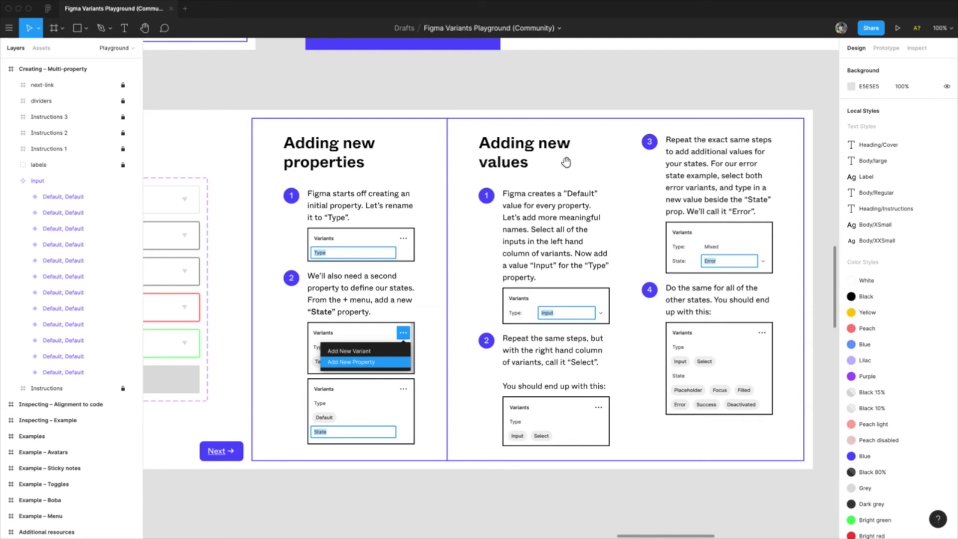
pyautogui.moveTo(566, 161); pyautogui.dragTo(489, 160)
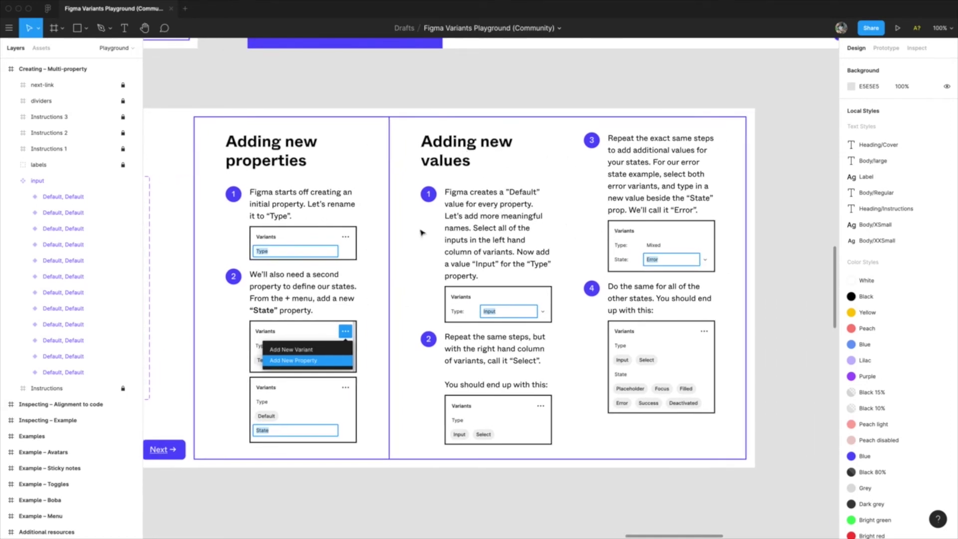
pyautogui.moveTo(272, 117); pyautogui.dragTo(688, 104)
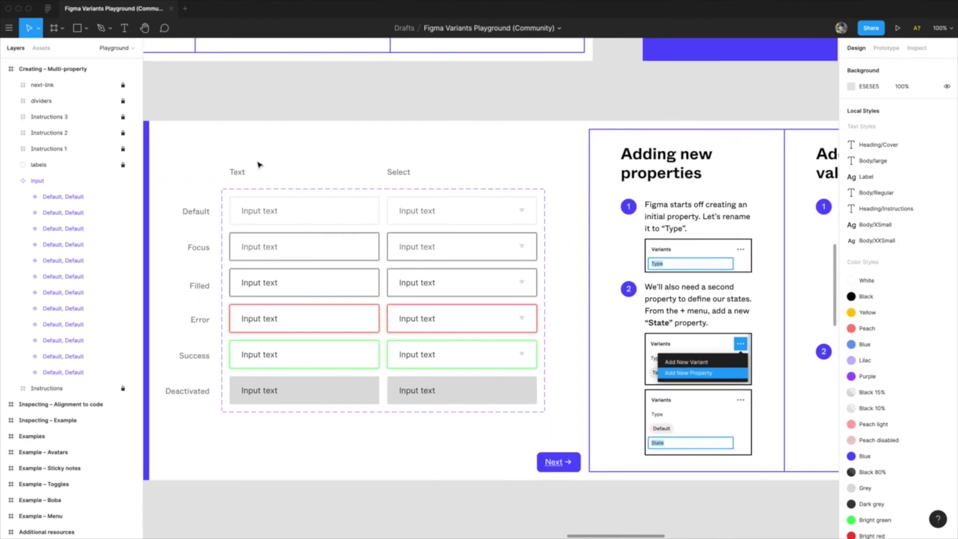
# Check the Adding new values card, then recentre the Text/Select inputs grid
pyautogui.click(231, 189)
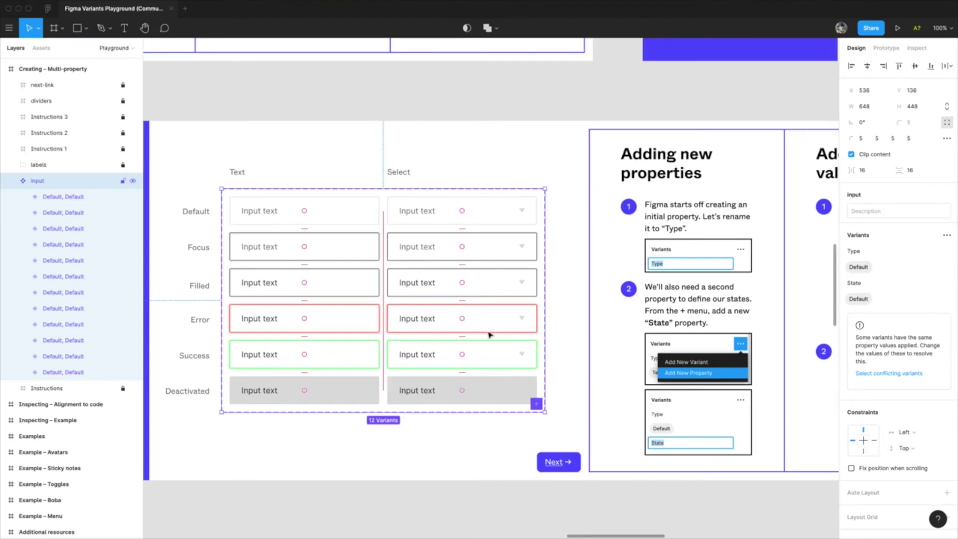
pyautogui.click(671, 507)
pyautogui.moveTo(740, 496); pyautogui.dragTo(387, 479)
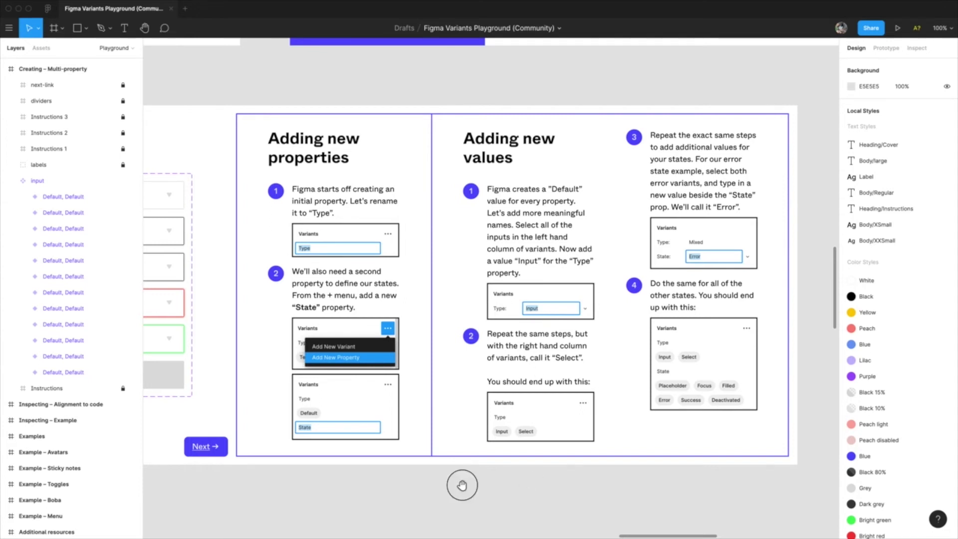
pyautogui.moveTo(460, 488); pyautogui.dragTo(753, 466)
pyautogui.moveTo(571, 477); pyautogui.dragTo(617, 487)
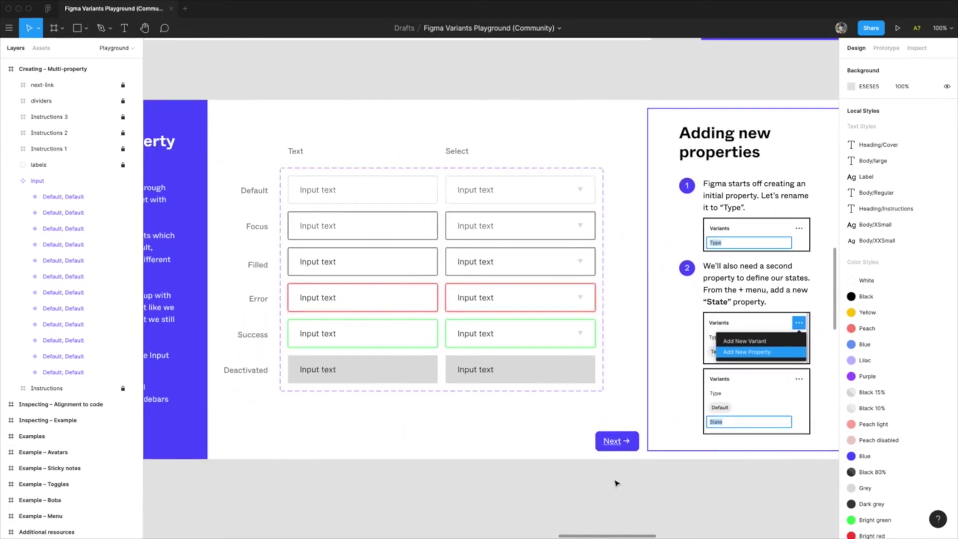
pyautogui.moveTo(506, 486); pyautogui.dragTo(557, 499)
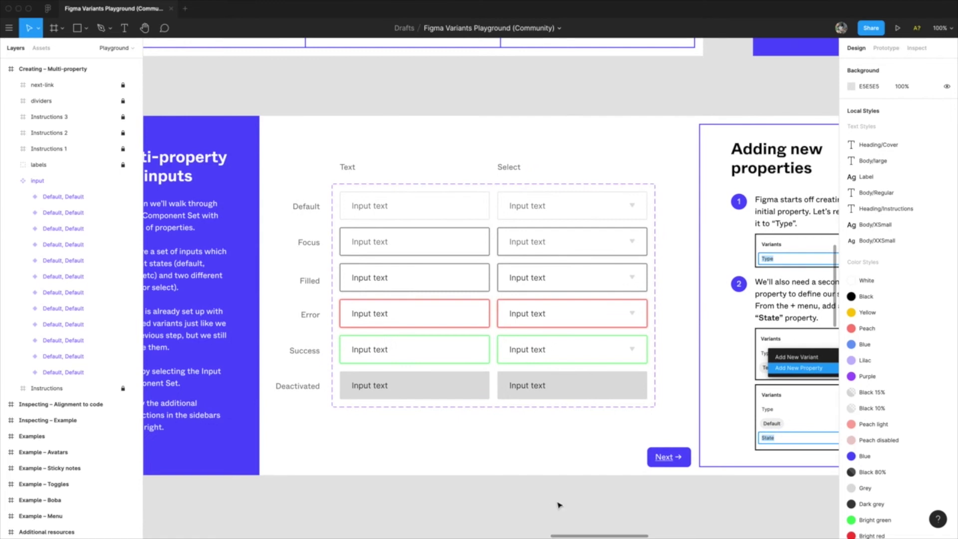
# Select the six Text-column variants: Default, Focus, Filled, Error, Success and Deactivated
pyautogui.click(426, 263)
pyautogui.click(426, 207)
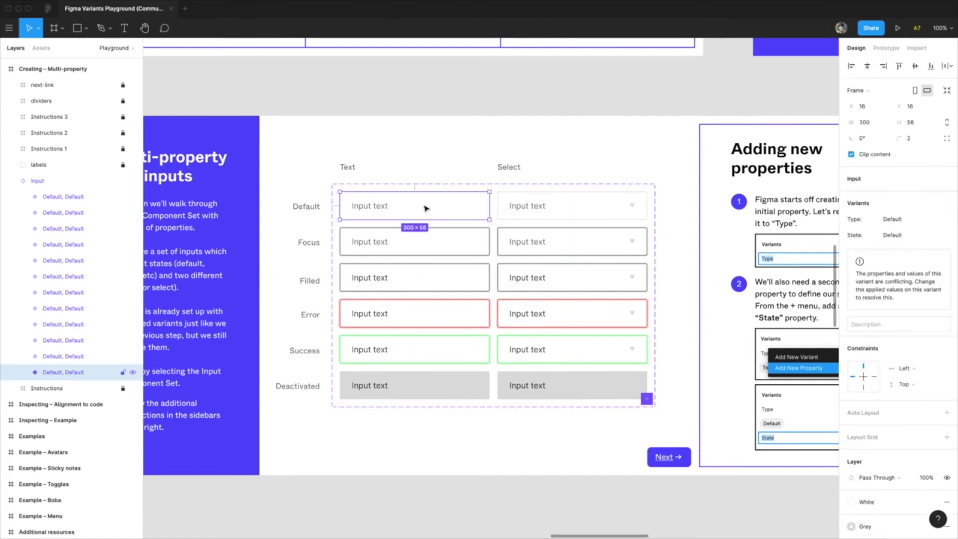
pyautogui.keyDown('shift'); pyautogui.click(429, 242); pyautogui.keyUp('shift')
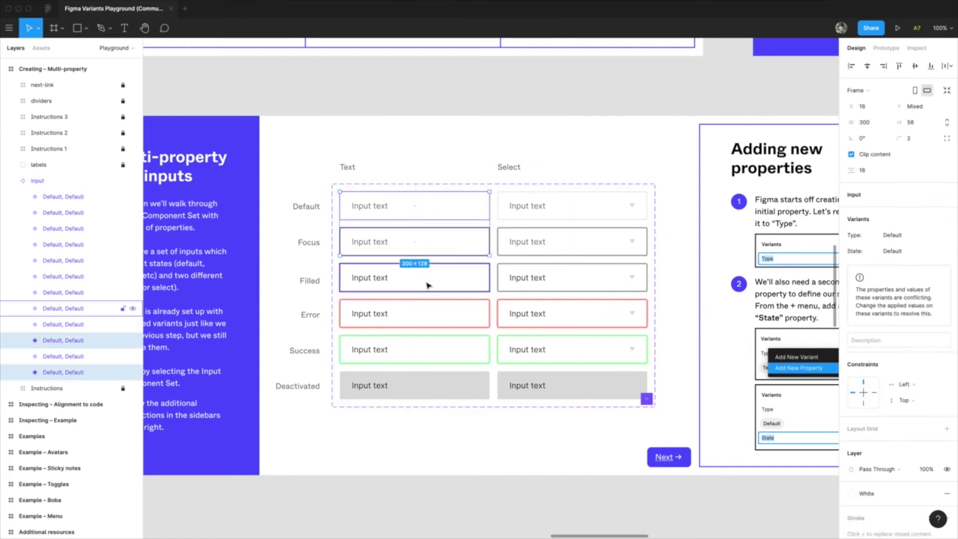
pyautogui.keyDown('shift'); pyautogui.click(428, 280); pyautogui.keyUp('shift')
pyautogui.keyDown('shift'); pyautogui.click(428, 315); pyautogui.keyUp('shift')
pyautogui.keyDown('shift'); pyautogui.click(431, 348); pyautogui.keyUp('shift')
pyautogui.keyDown('shift'); pyautogui.click(432, 393); pyautogui.keyUp('shift')
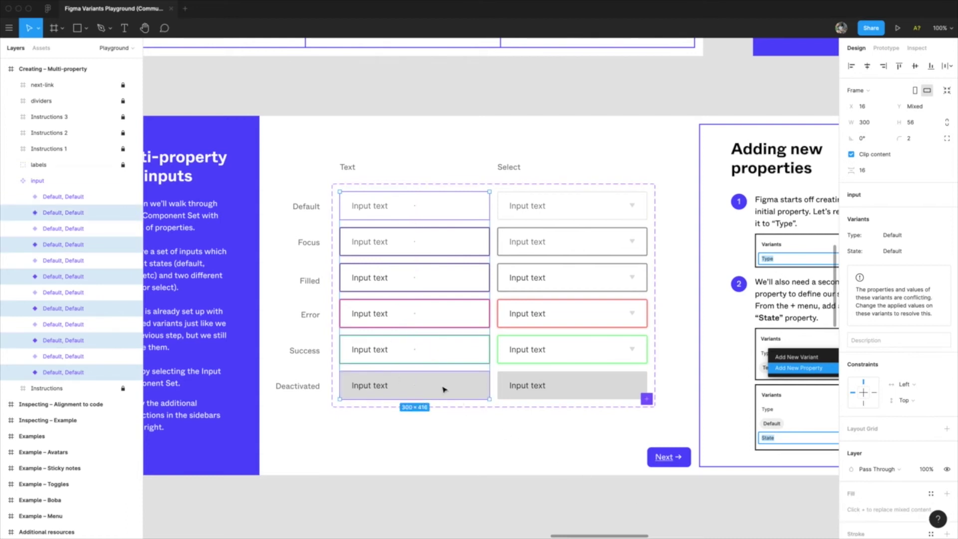
# Set the selected Text variants' Type value to Input
pyautogui.moveTo(746, 506); pyautogui.dragTo(804, 494)
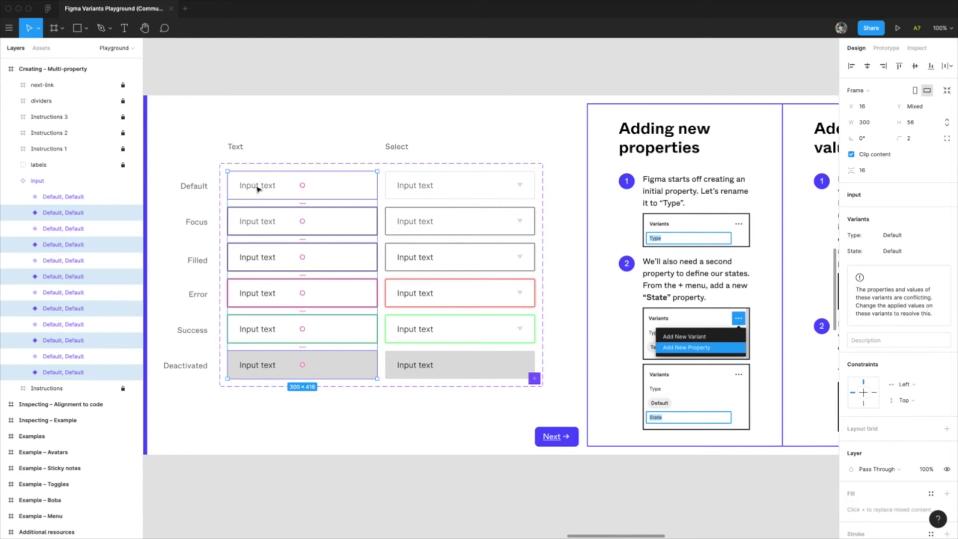
pyautogui.hscroll(-5, 494, 246)
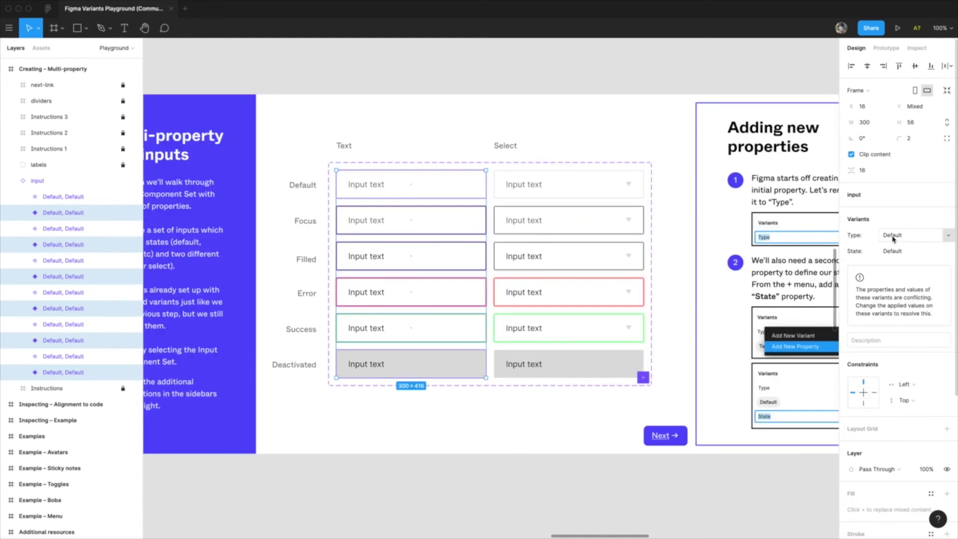
pyautogui.click(899, 238)
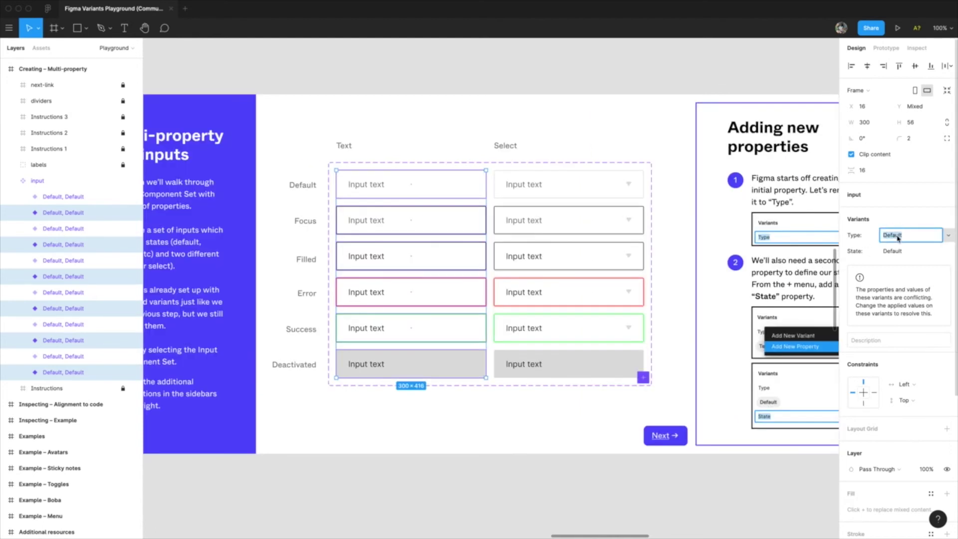
pyautogui.write('Input')
pyautogui.press('Return')
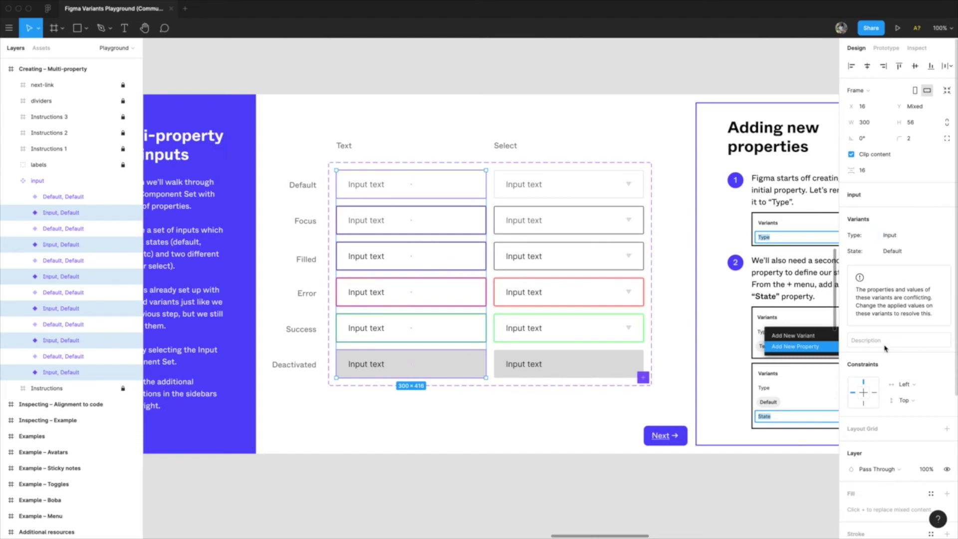
pyautogui.moveTo(766, 485); pyautogui.dragTo(499, 474)
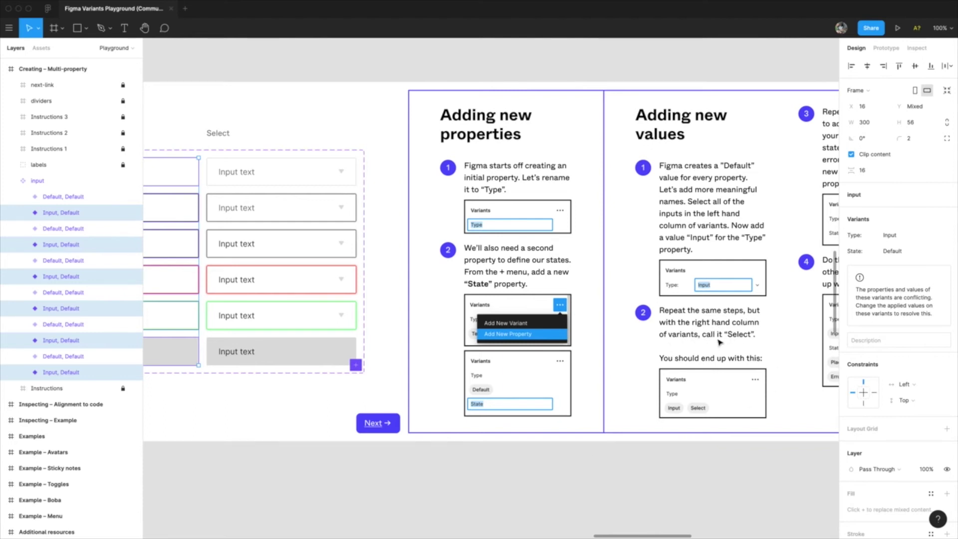
# Select all six variants in the Select column, bottom to top
pyautogui.click(576, 475)
pyautogui.moveTo(413, 475); pyautogui.dragTo(529, 490)
pyautogui.click(439, 368)
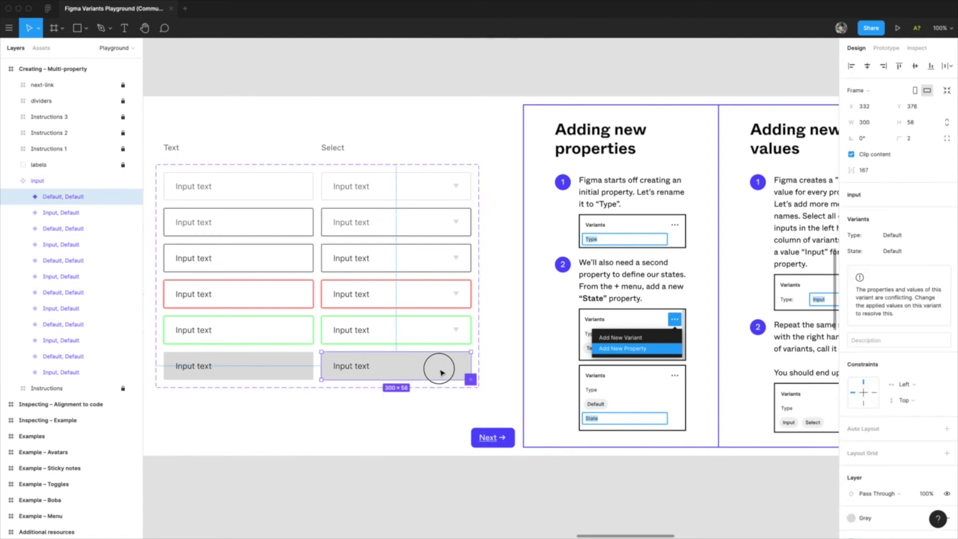
pyautogui.keyDown('shift'); pyautogui.click(426, 330); pyautogui.keyUp('shift')
pyautogui.keyDown('shift'); pyautogui.click(423, 294); pyautogui.keyUp('shift')
pyautogui.keyDown('shift'); pyautogui.click(421, 259); pyautogui.keyUp('shift')
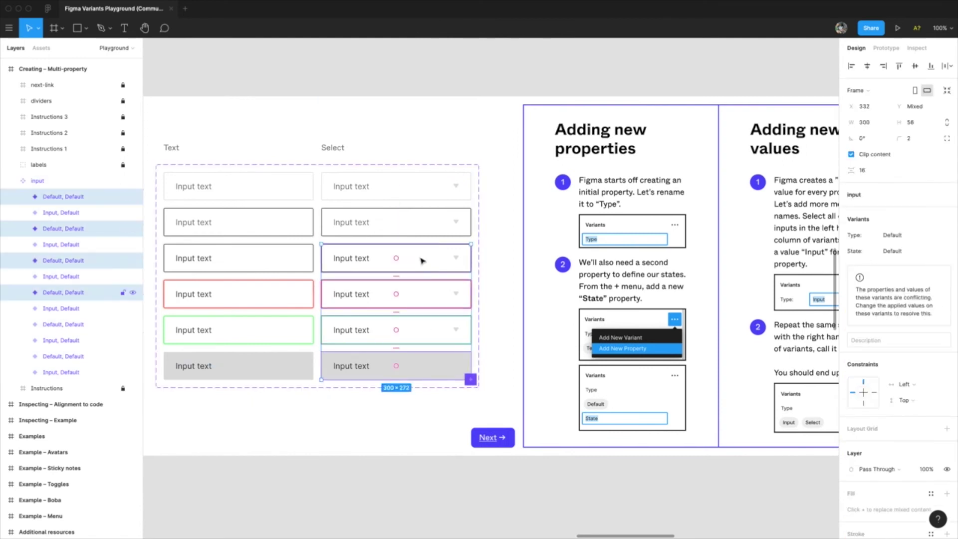
pyautogui.keyDown('shift'); pyautogui.click(412, 225); pyautogui.keyUp('shift')
pyautogui.keyDown('shift'); pyautogui.click(413, 187); pyautogui.keyUp('shift')
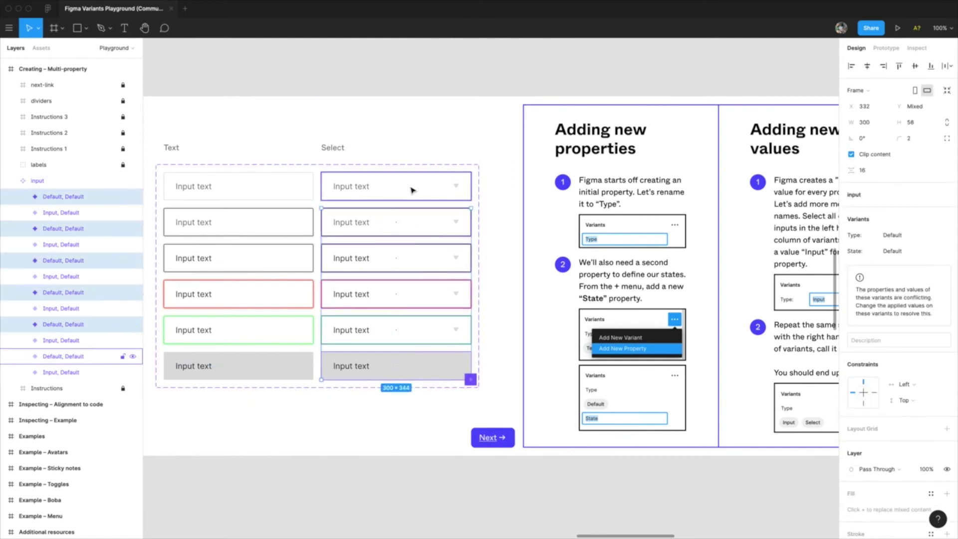
# Set their Type value to Select and review the whole input set
pyautogui.click(900, 241)
pyautogui.write('Select')
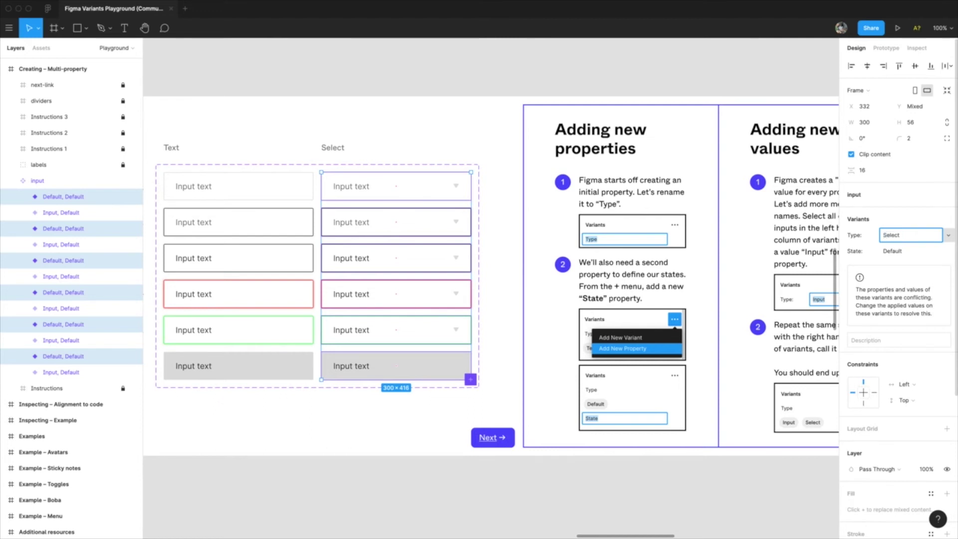
pyautogui.press('Return')
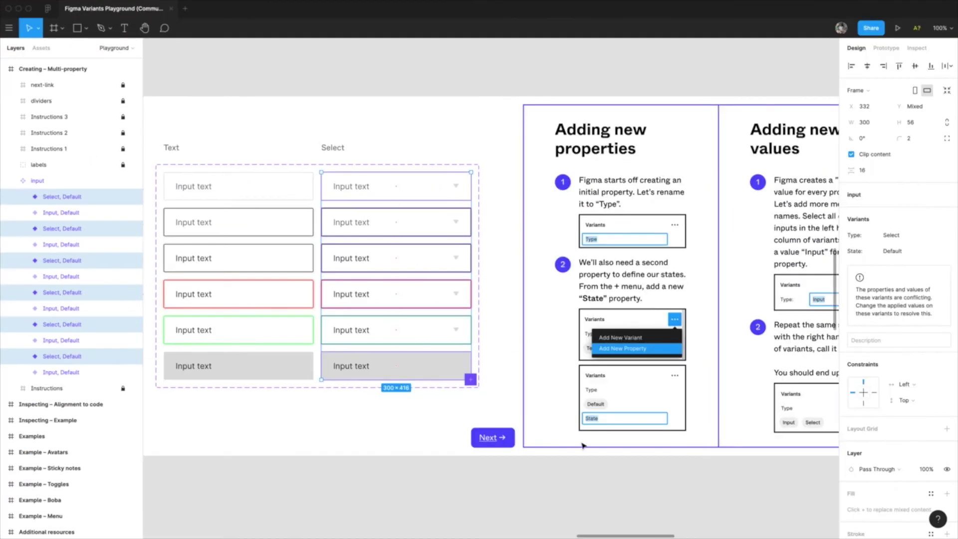
pyautogui.click(622, 508)
pyautogui.click(363, 197)
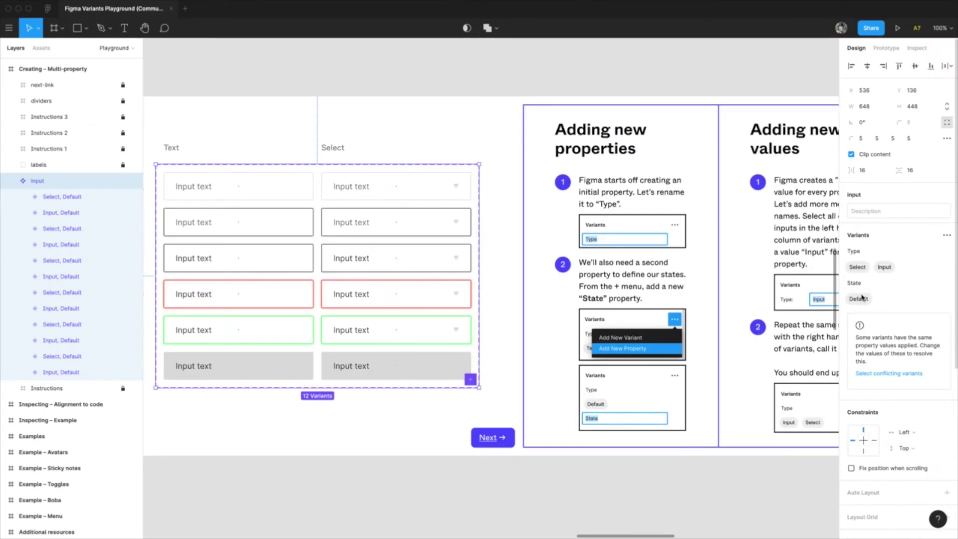
pyautogui.click(742, 474)
# Scroll the canvas to show steps 3 and 4 of the Adding new values instructions
pyautogui.hscroll(7, 584, 471)
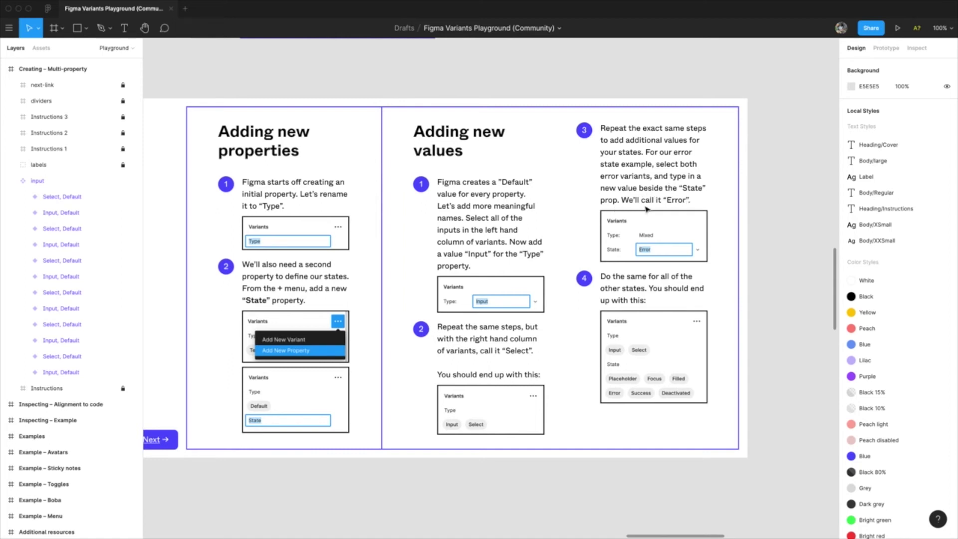
# Give the Error-row Input and Select variants the State value Error
pyautogui.moveTo(400, 479); pyautogui.dragTo(828, 485)
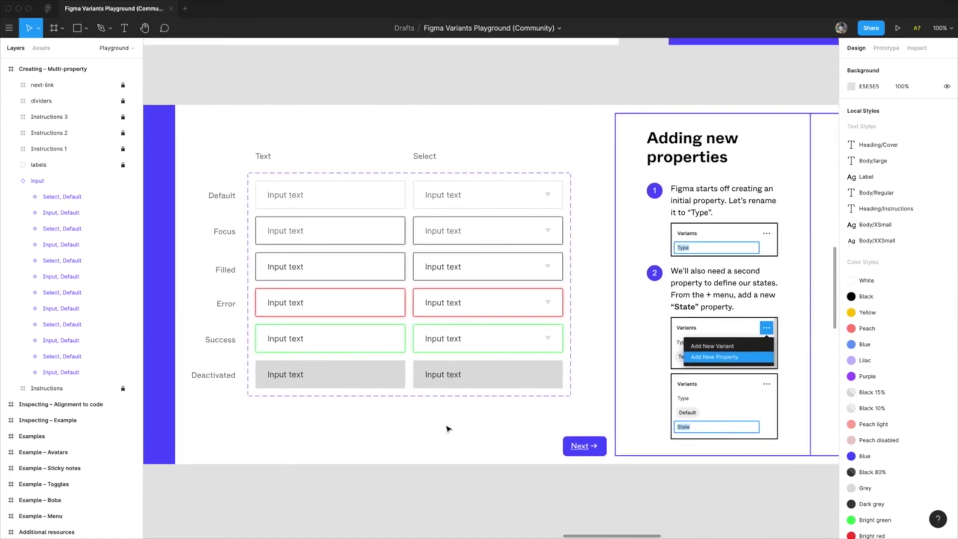
pyautogui.click(294, 309)
pyautogui.click(290, 308)
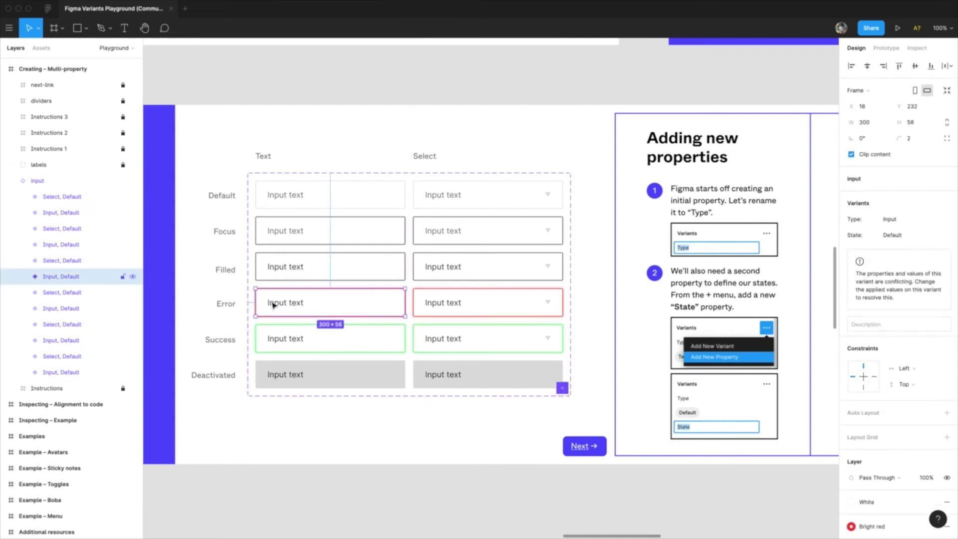
pyautogui.keyDown('shift'); pyautogui.click(428, 306); pyautogui.keyUp('shift')
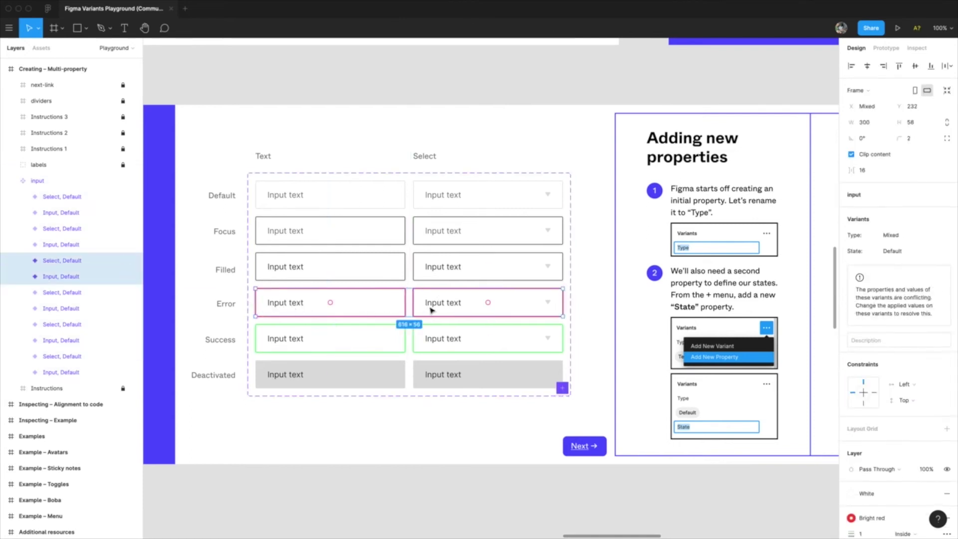
pyautogui.click(900, 254)
pyautogui.write('Error')
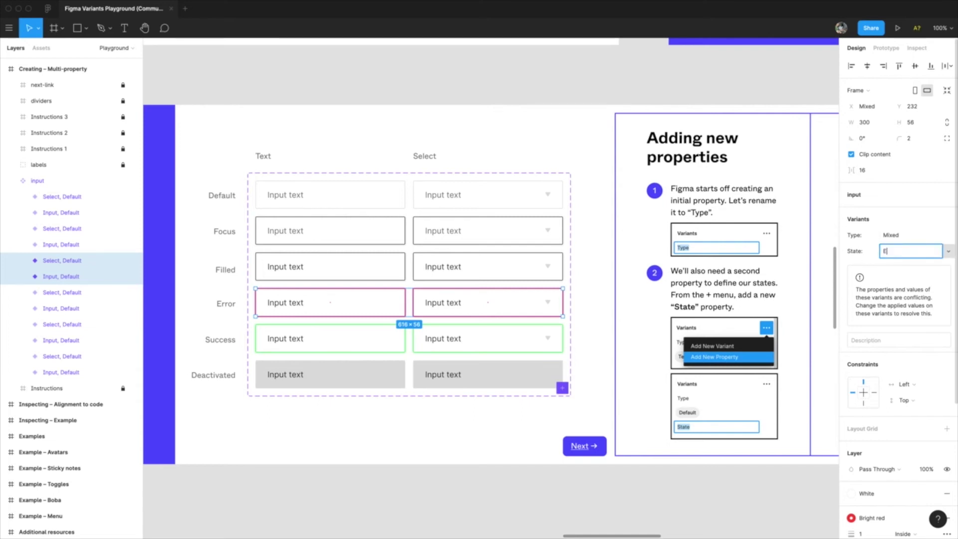
pyautogui.press('Return')
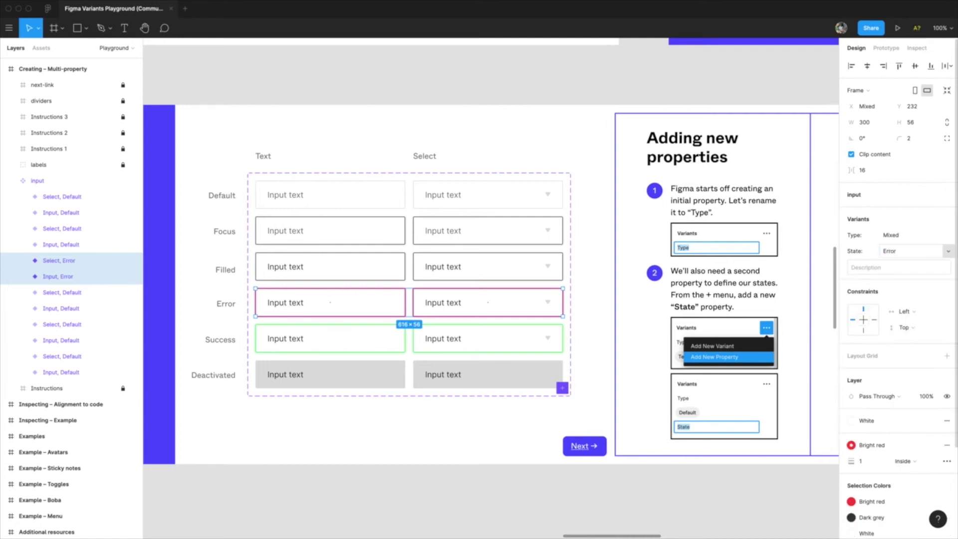
pyautogui.click(660, 510)
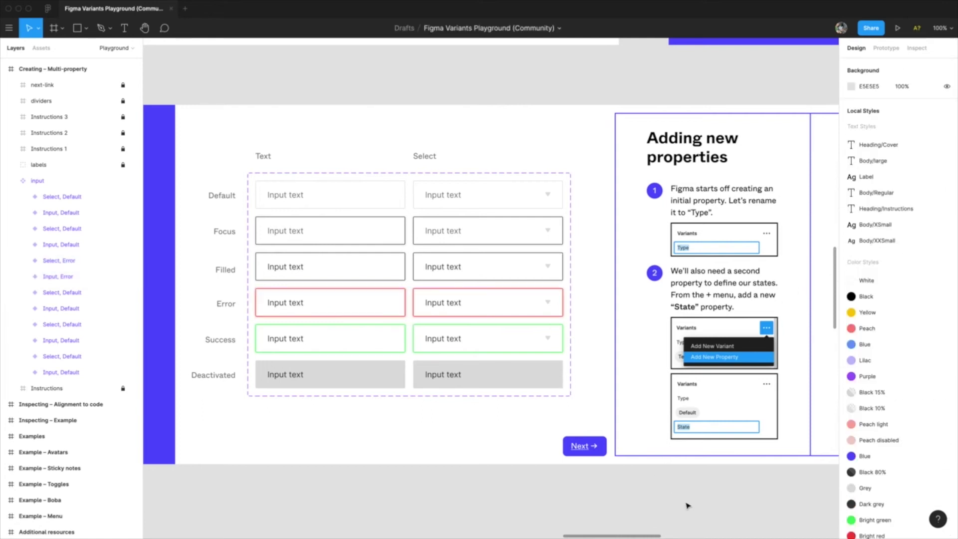
pyautogui.hscroll(10, 306, 477)
pyautogui.hscroll(-10, 391, 478)
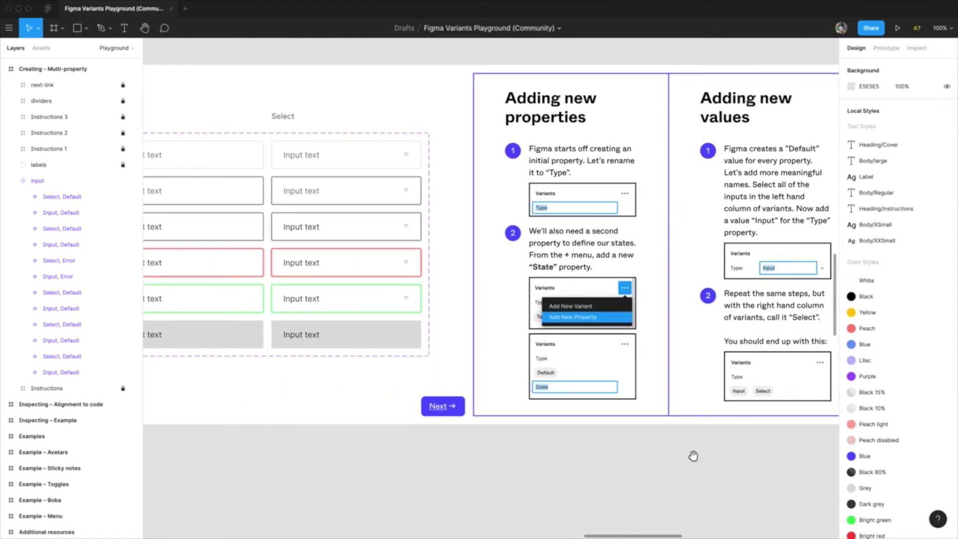
pyautogui.click(312, 147)
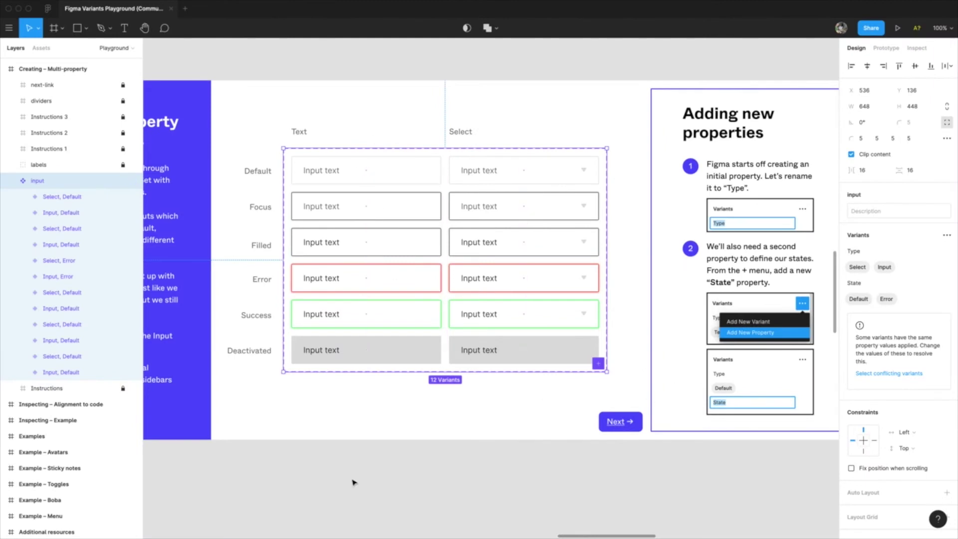
# Set the Success-row Input and Select variants' State value to Success
pyautogui.click(394, 496)
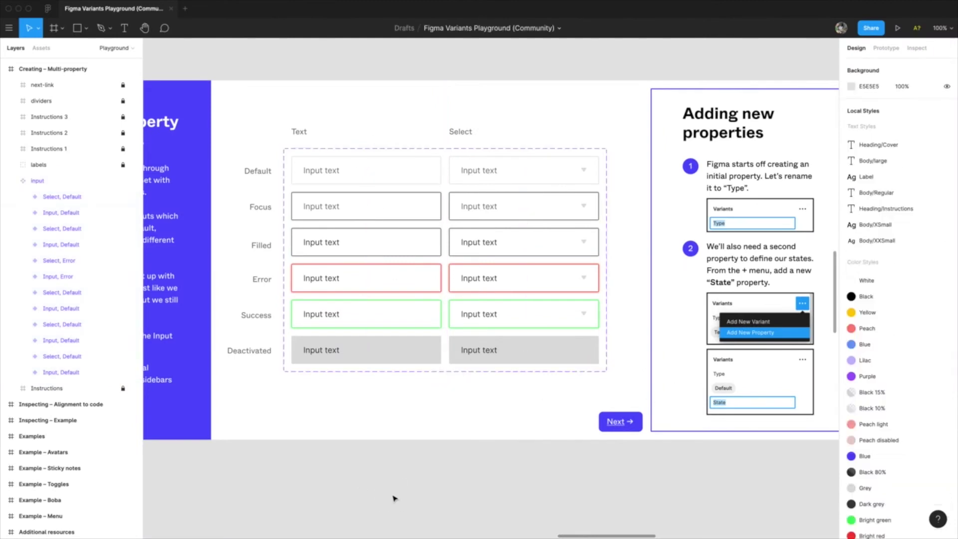
pyautogui.click(310, 316)
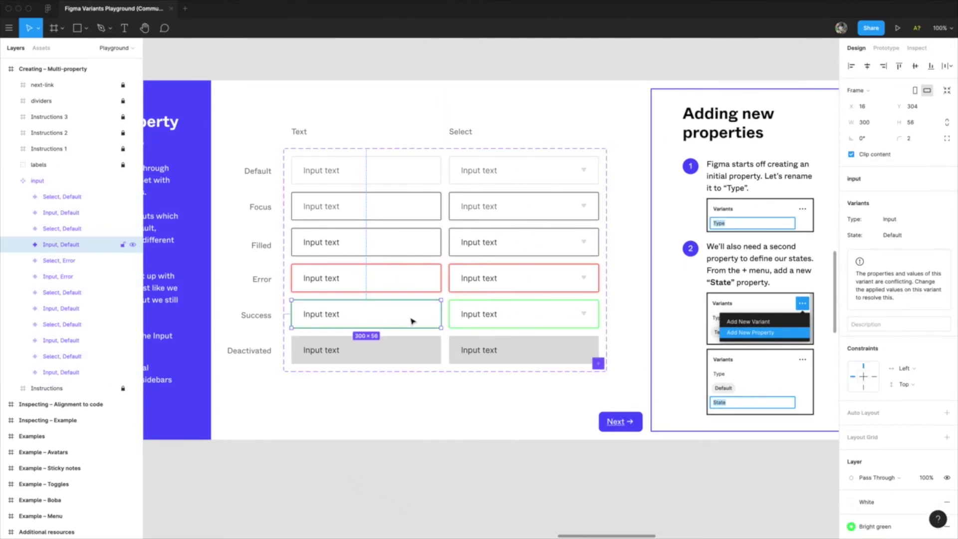
pyautogui.click(299, 313)
pyautogui.keyDown('shift'); pyautogui.click(467, 318); pyautogui.keyUp('shift')
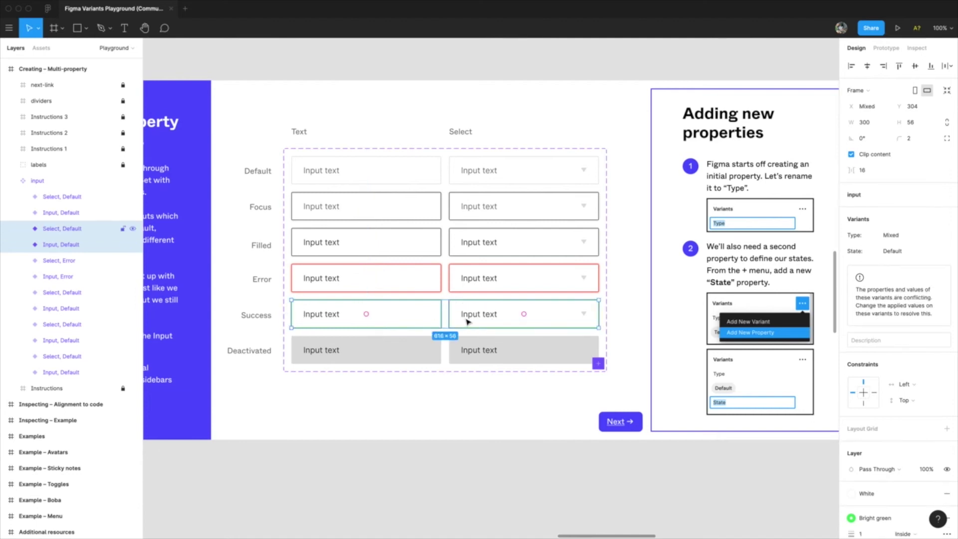
pyautogui.click(901, 252)
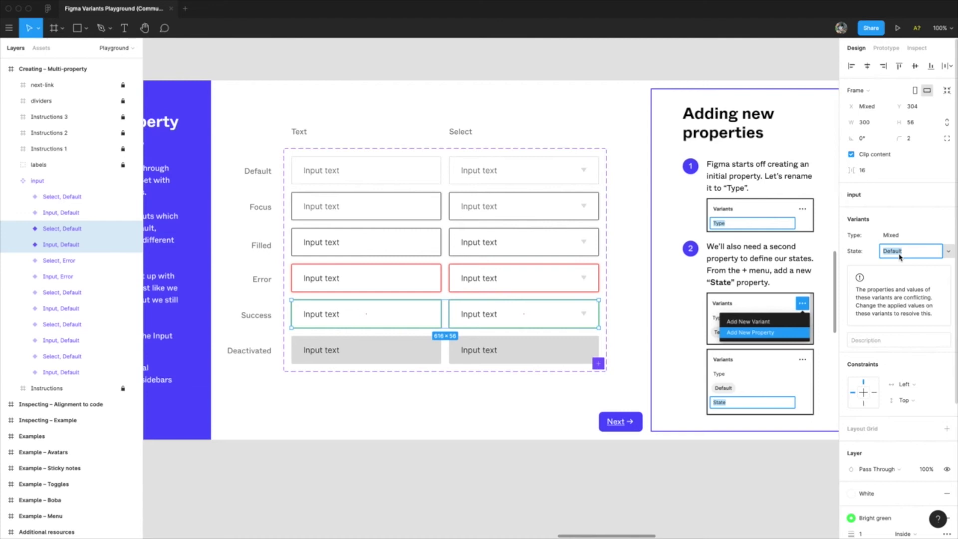
pyautogui.write('Success')
pyautogui.press('Return')
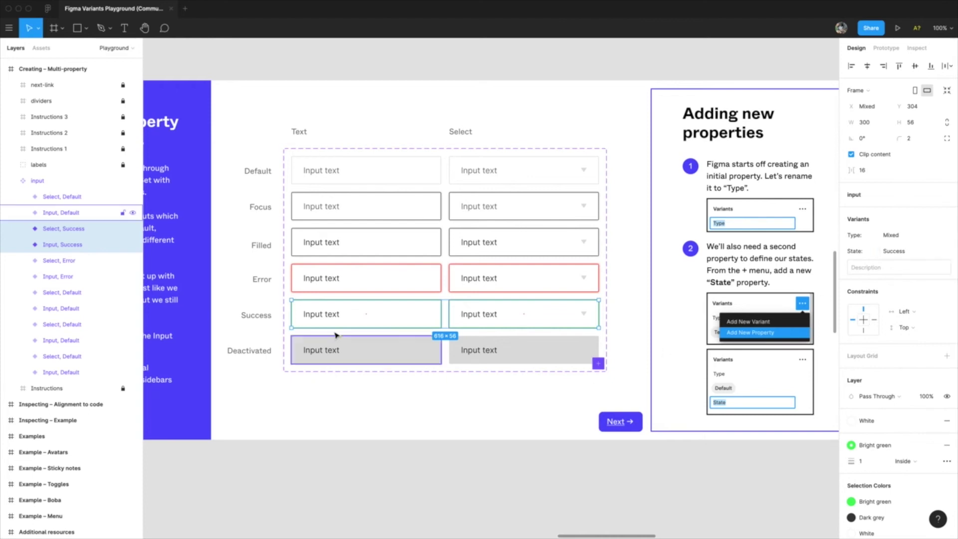
pyautogui.press('Escape')
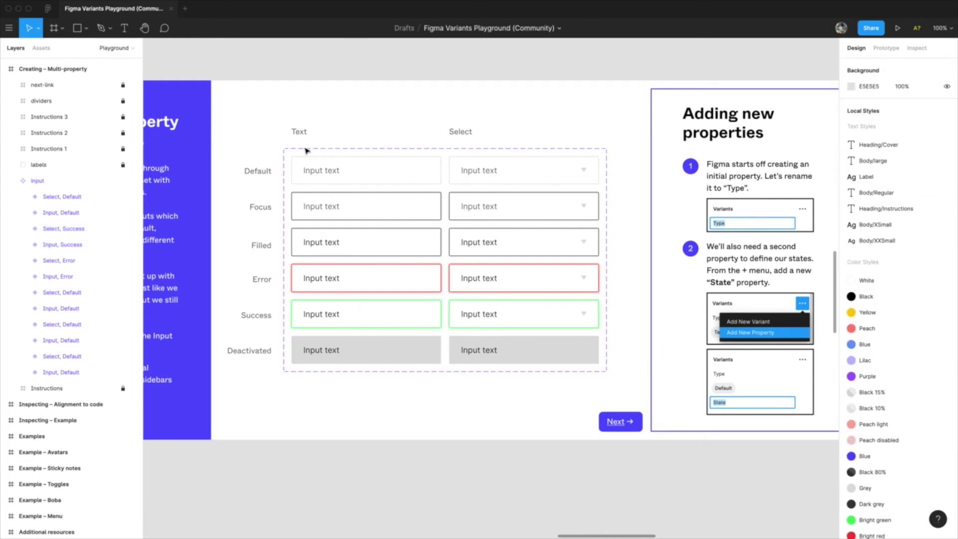
pyautogui.click(310, 149)
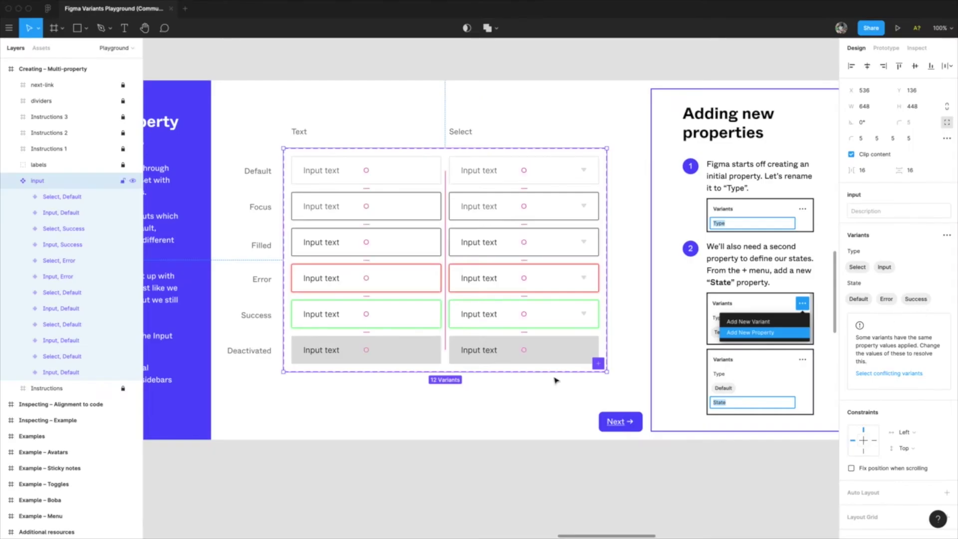
# Drop an Input component instance from Assets below the Adding new values instructions
pyautogui.click(783, 467)
pyautogui.moveTo(782, 467); pyautogui.dragTo(526, 466)
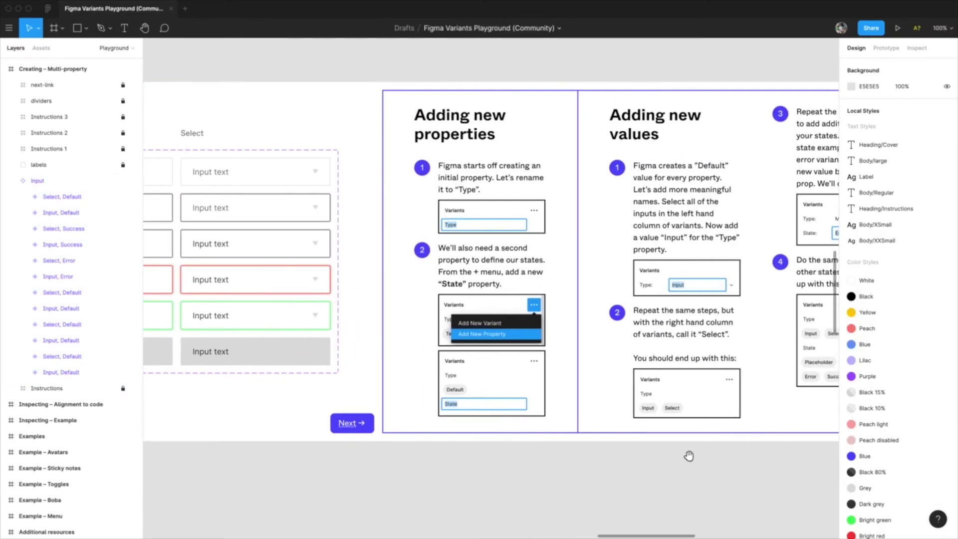
pyautogui.moveTo(689, 456); pyautogui.dragTo(745, 453)
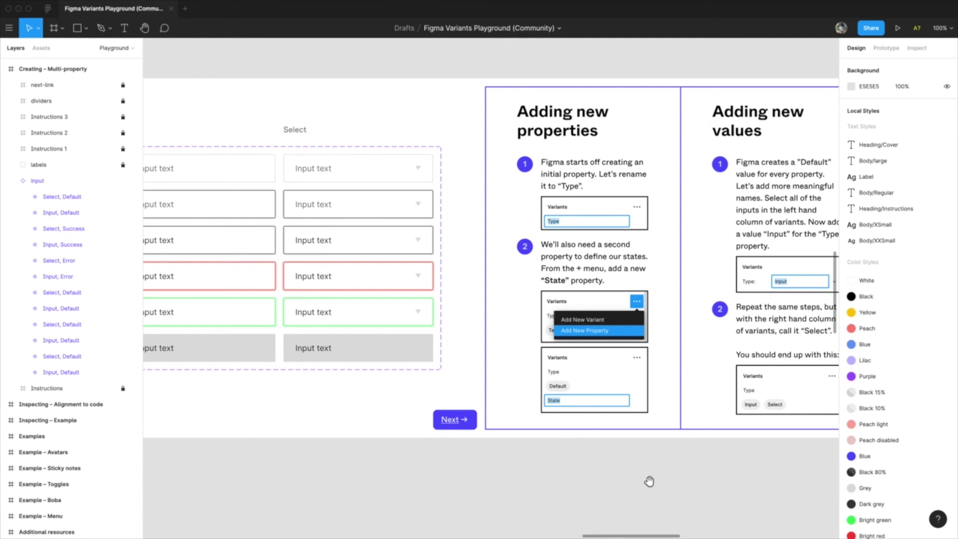
pyautogui.moveTo(649, 479); pyautogui.dragTo(441, 466)
pyautogui.moveTo(552, 466); pyautogui.dragTo(505, 486)
pyautogui.click(41, 48)
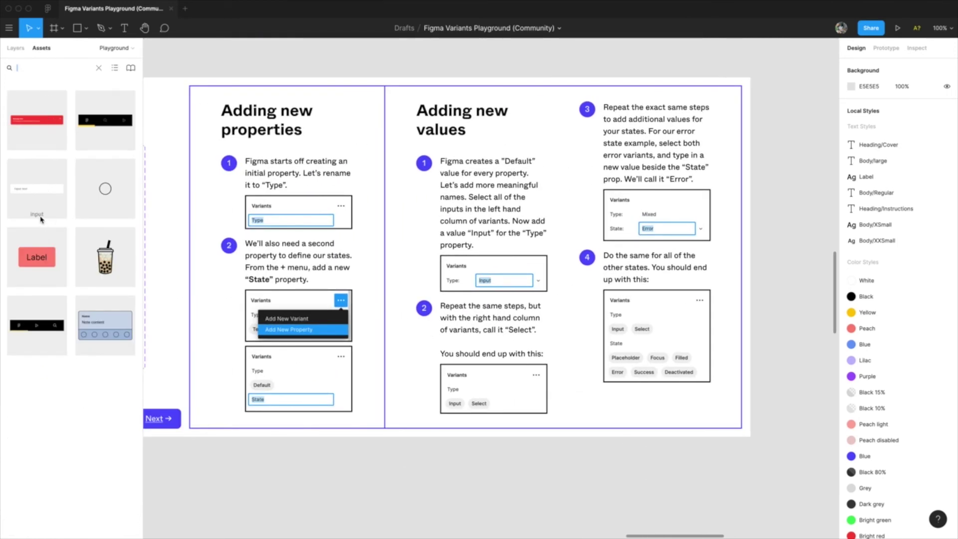
pyautogui.moveTo(31, 190); pyautogui.dragTo(628, 474)
pyautogui.click(675, 505)
pyautogui.click(663, 477)
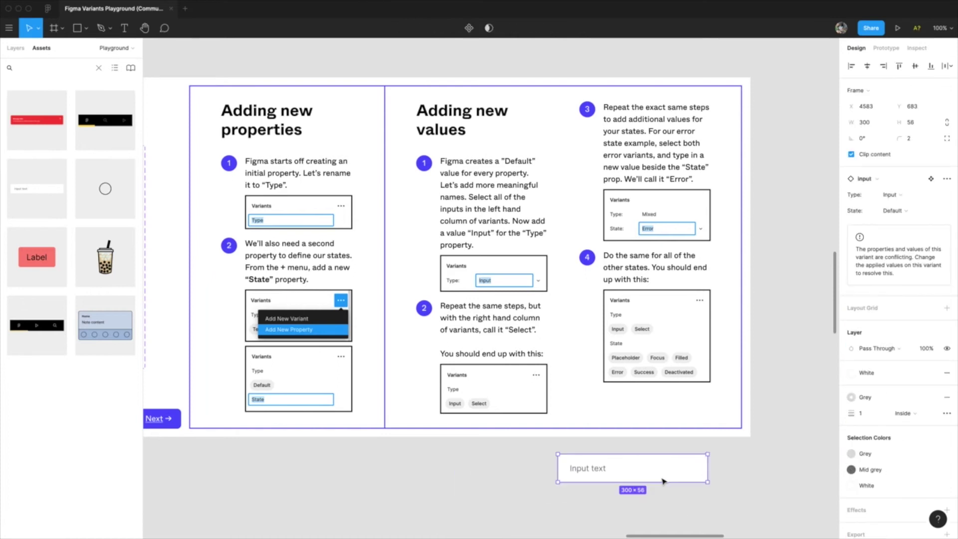
# Move the instance up-right and toggle its Type between Select and Input, ending on Input
pyautogui.click(897, 196)
pyautogui.click(900, 185)
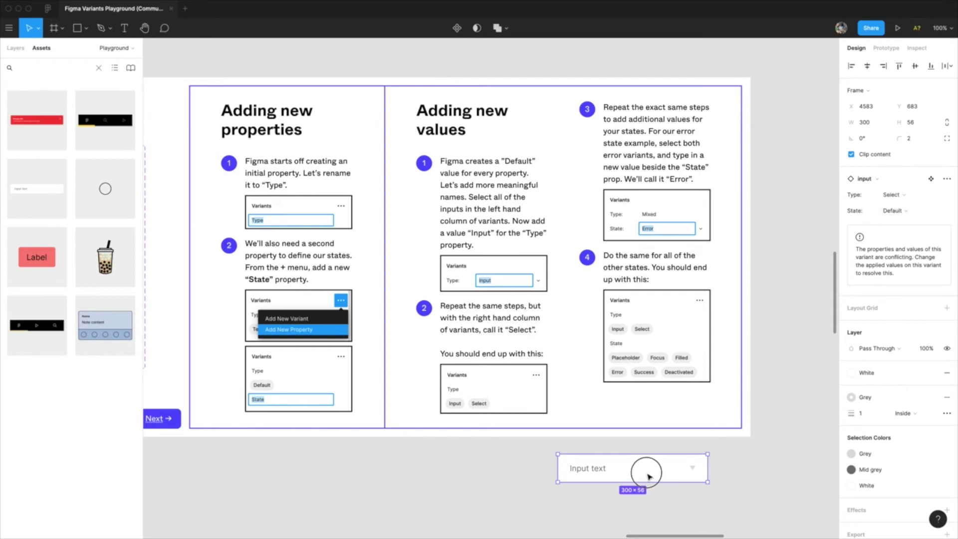
pyautogui.moveTo(649, 475); pyautogui.dragTo(760, 186)
pyautogui.click(894, 195)
pyautogui.click(904, 206)
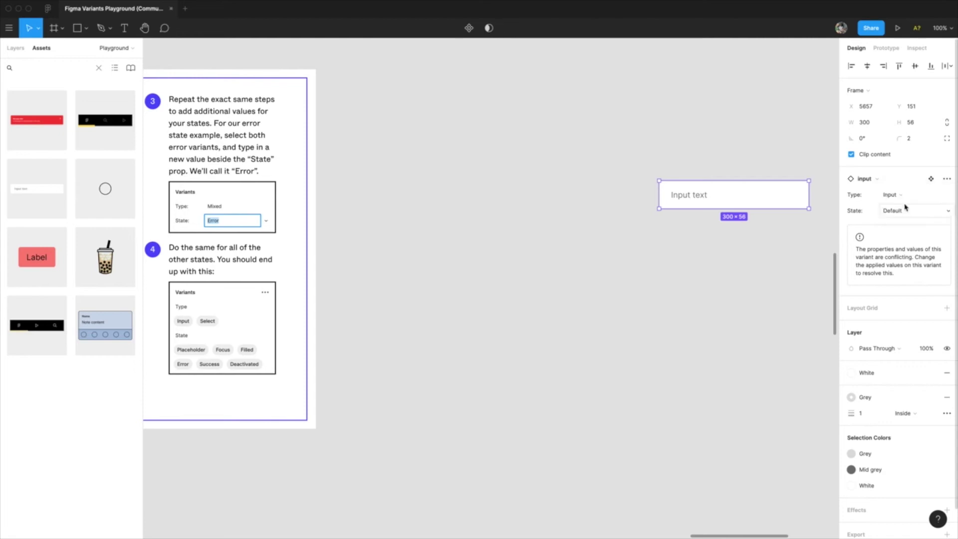
pyautogui.click(899, 195)
pyautogui.click(903, 185)
pyautogui.click(908, 199)
pyautogui.click(903, 206)
# Set the instance's State to Error, then to Success
pyautogui.click(895, 212)
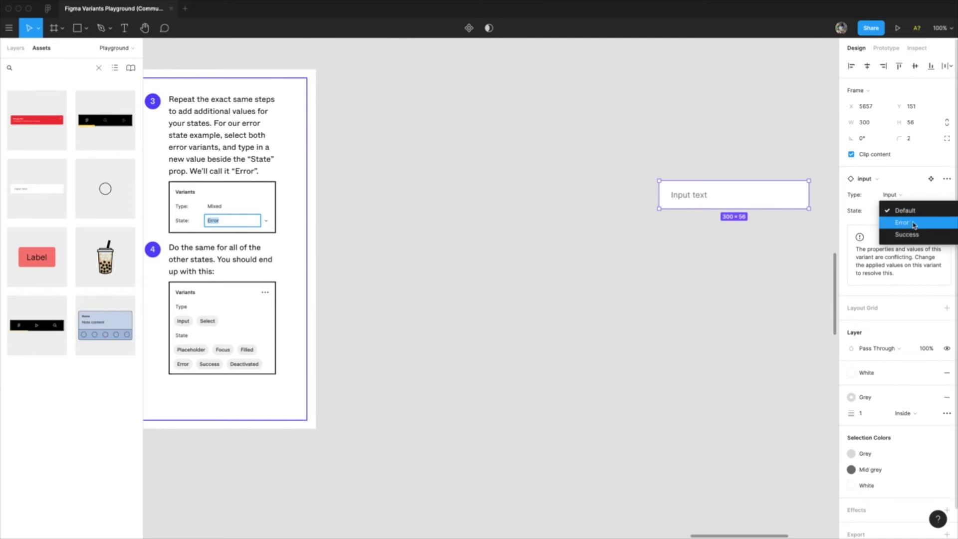
pyautogui.click(903, 223)
pyautogui.click(912, 213)
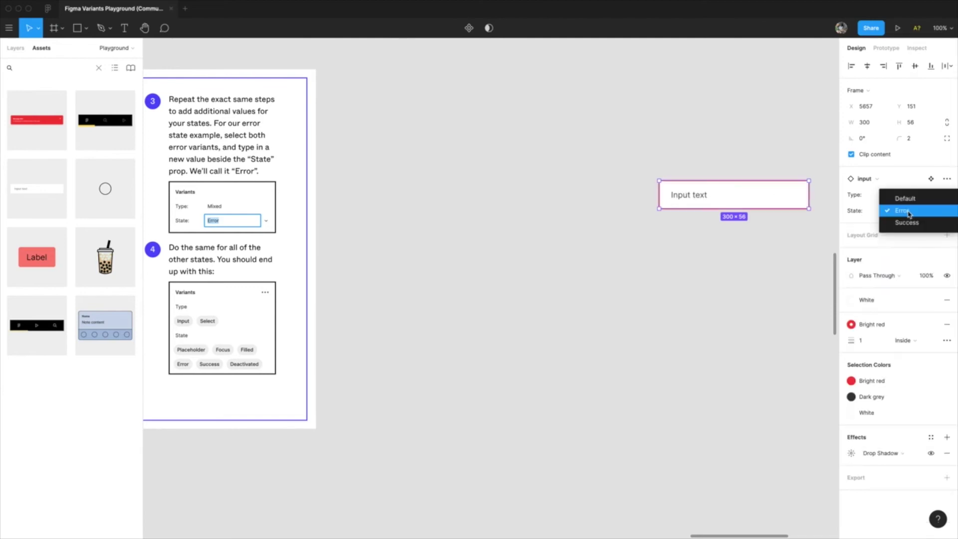
pyautogui.click(911, 222)
pyautogui.click(785, 243)
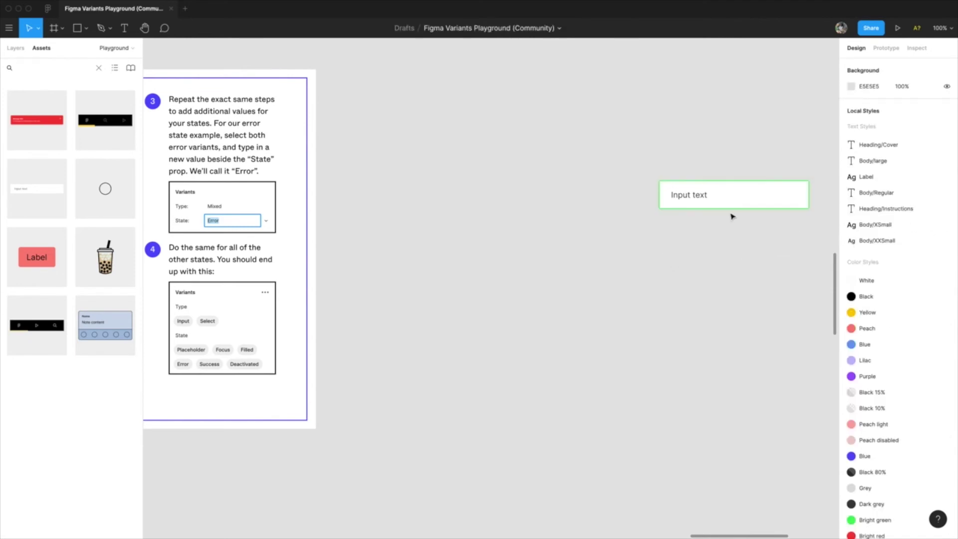
# Select a row of input variants and enter Focused as its new State value
pyautogui.hscroll(-10, 500, 324)
pyautogui.moveTo(239, 493); pyautogui.dragTo(497, 484)
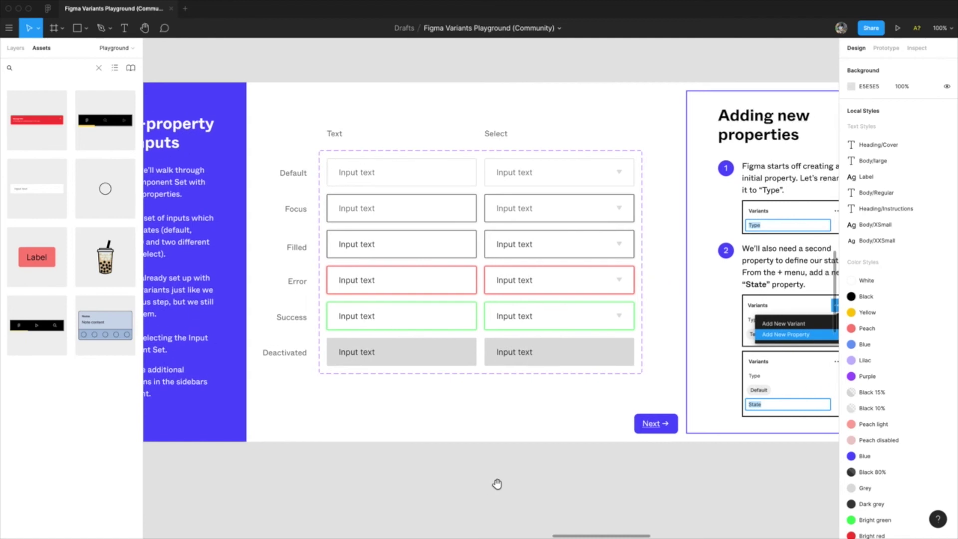
pyautogui.hscroll(15, 497, 484)
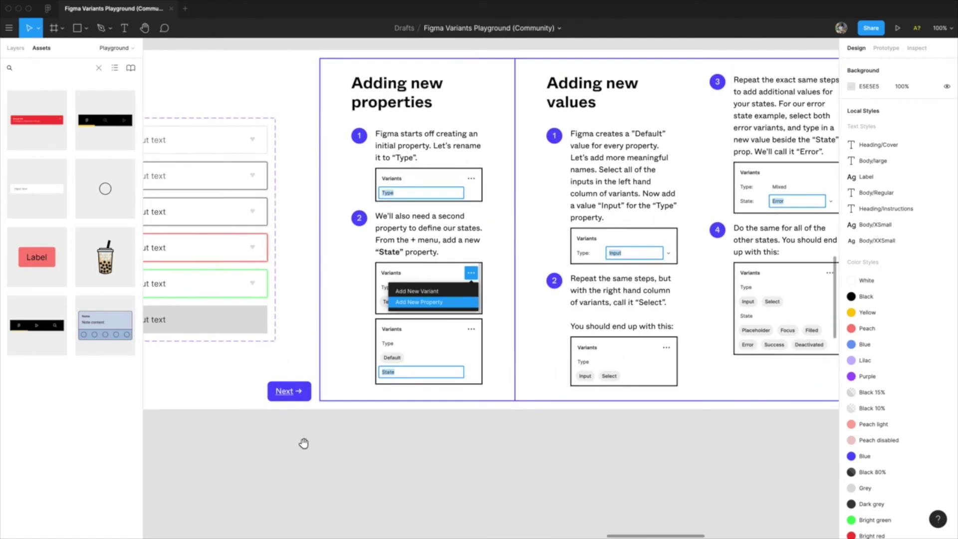
pyautogui.click(697, 203)
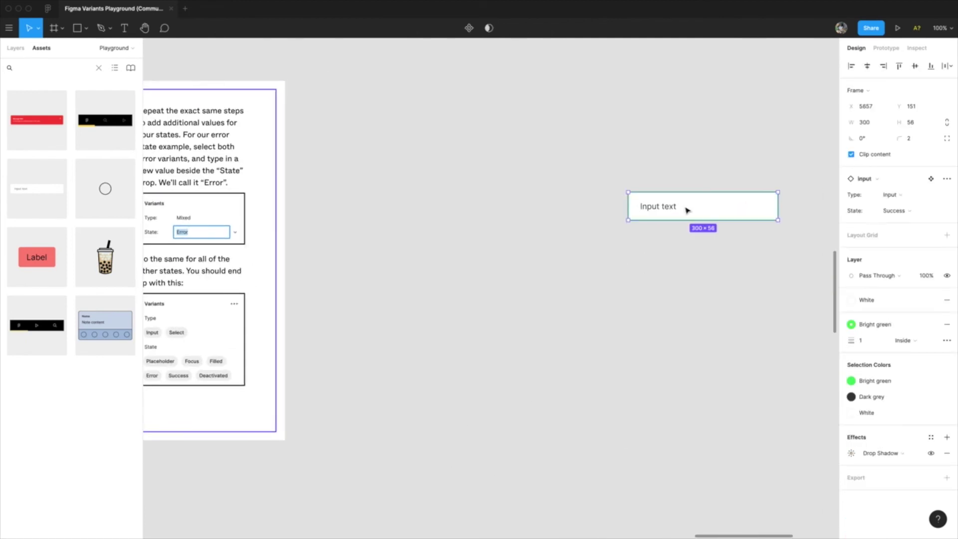
pyautogui.moveTo(369, 320); pyautogui.dragTo(601, 325)
pyautogui.moveTo(342, 491); pyautogui.dragTo(378, 492)
pyautogui.hscroll(-10, 378, 492)
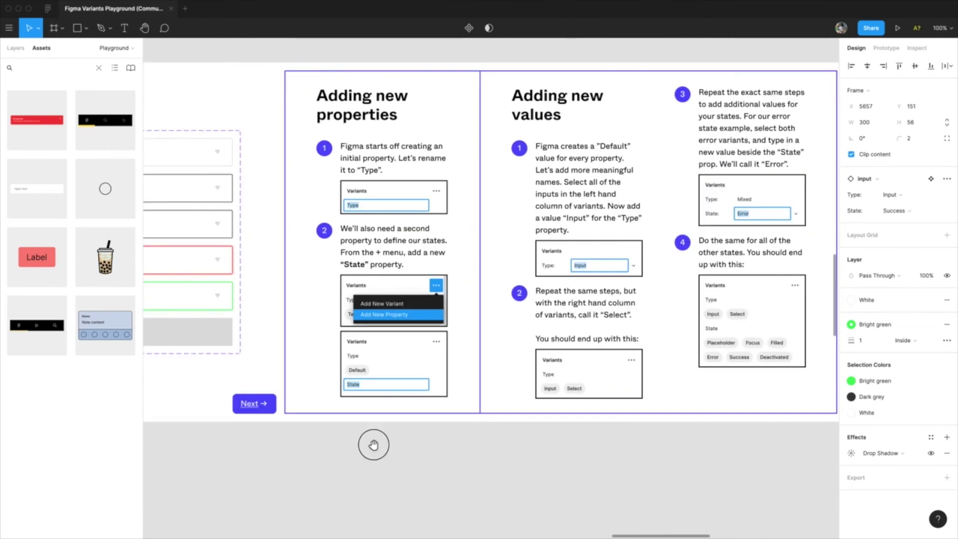
pyautogui.moveTo(375, 445); pyautogui.dragTo(556, 471)
pyautogui.hscroll(-2, 556, 470)
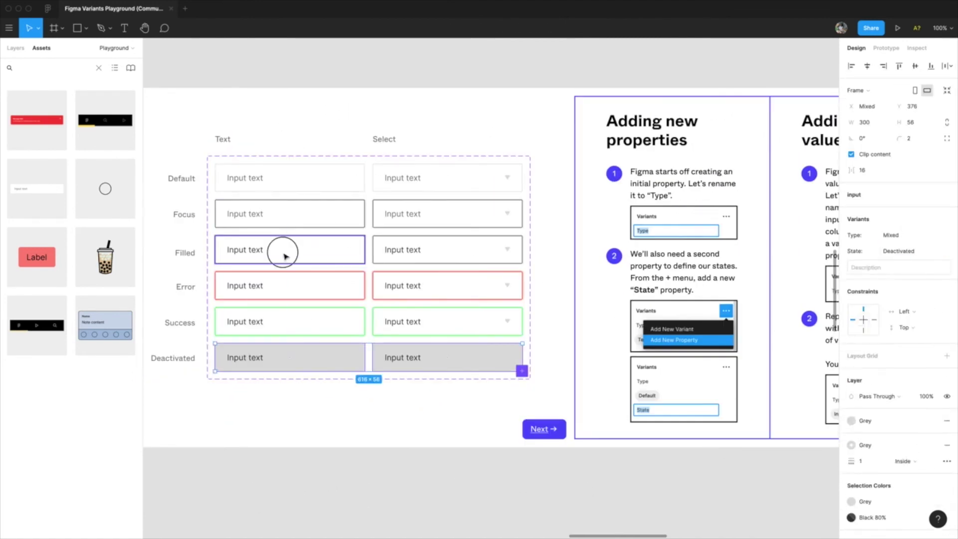
pyautogui.click(289, 213)
pyautogui.write('Focused')
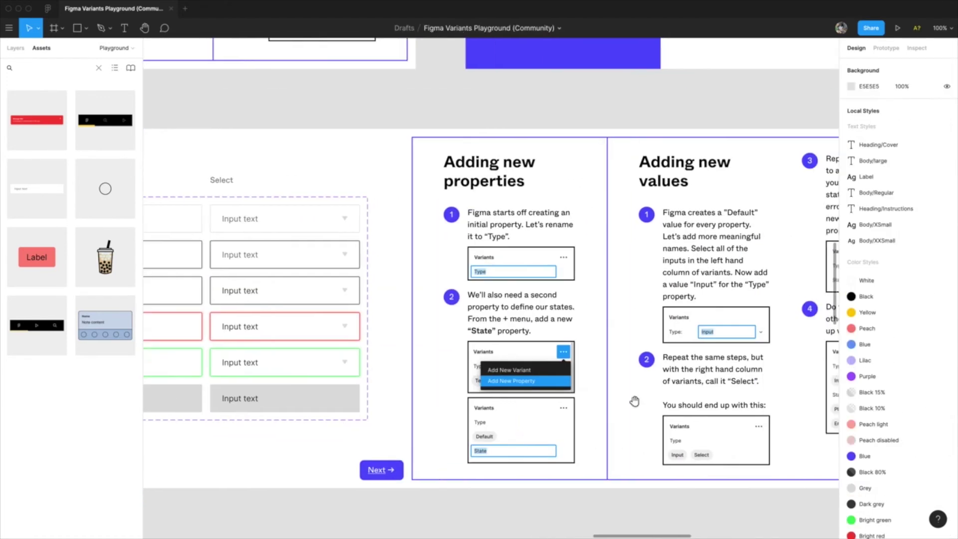
# Bring the standalone input instance to the canvas centre and set its Type to Select
pyautogui.moveTo(634, 401); pyautogui.dragTo(329, 401)
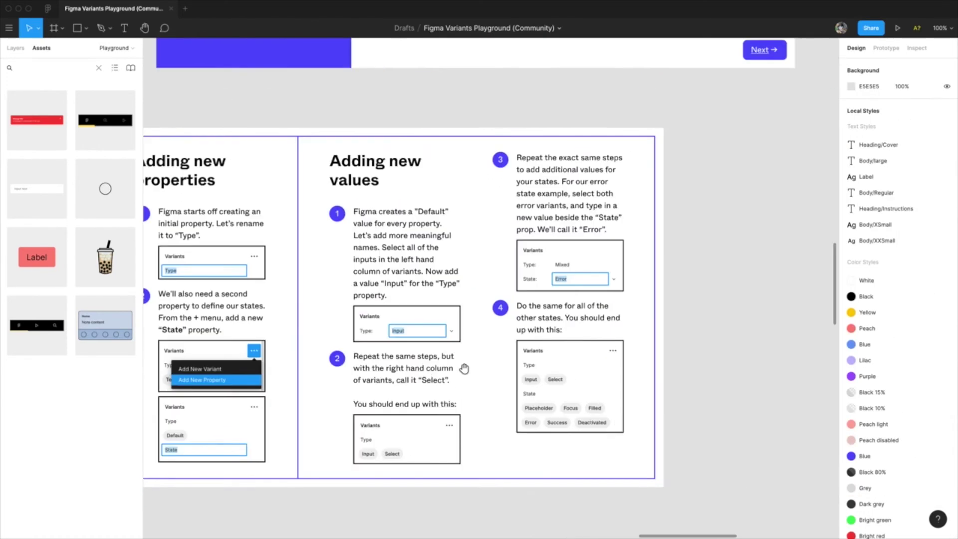
pyautogui.moveTo(590, 356); pyautogui.dragTo(333, 373)
pyautogui.moveTo(821, 275); pyautogui.dragTo(527, 261)
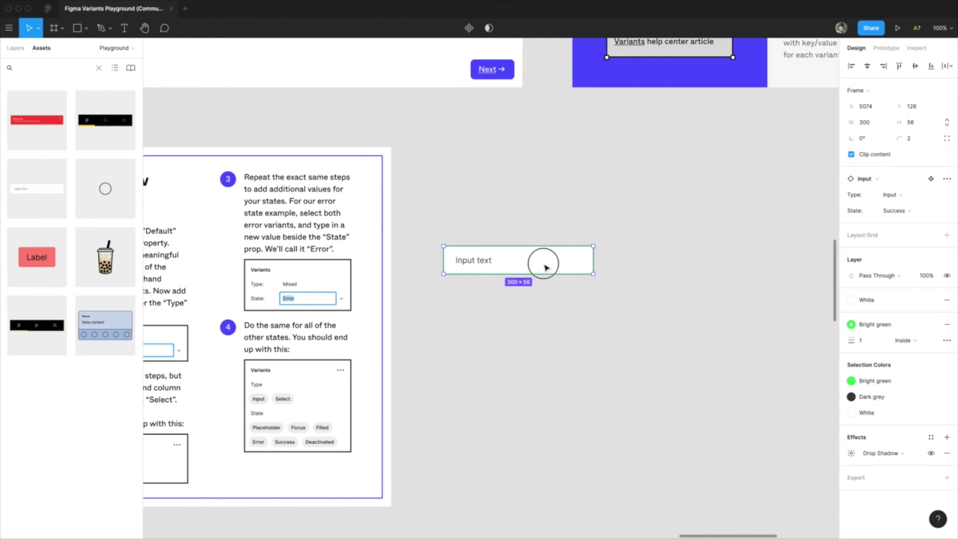
pyautogui.click(900, 195)
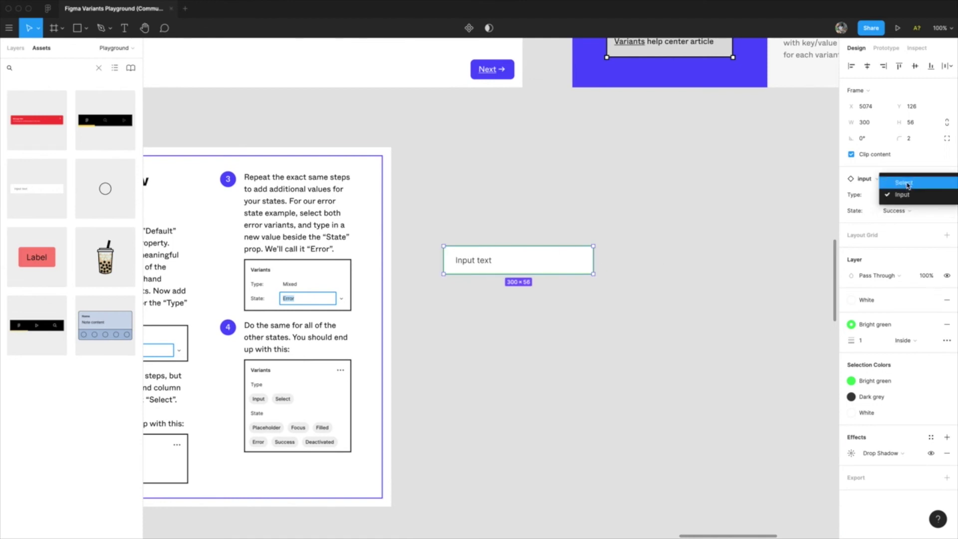
pyautogui.click(908, 186)
# Try the instance's State as Focus, then Deactivated, then Placeholder
pyautogui.click(909, 211)
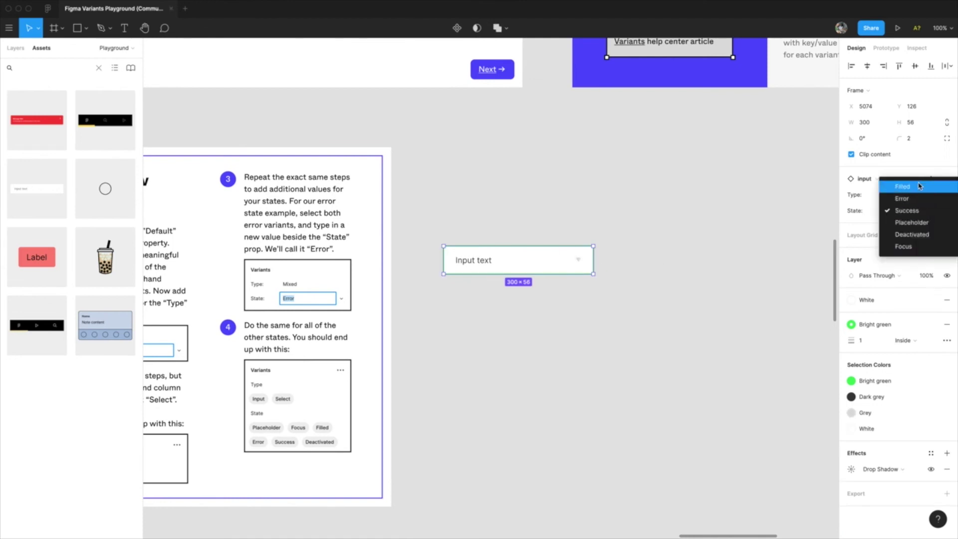
pyautogui.click(909, 248)
pyautogui.click(905, 215)
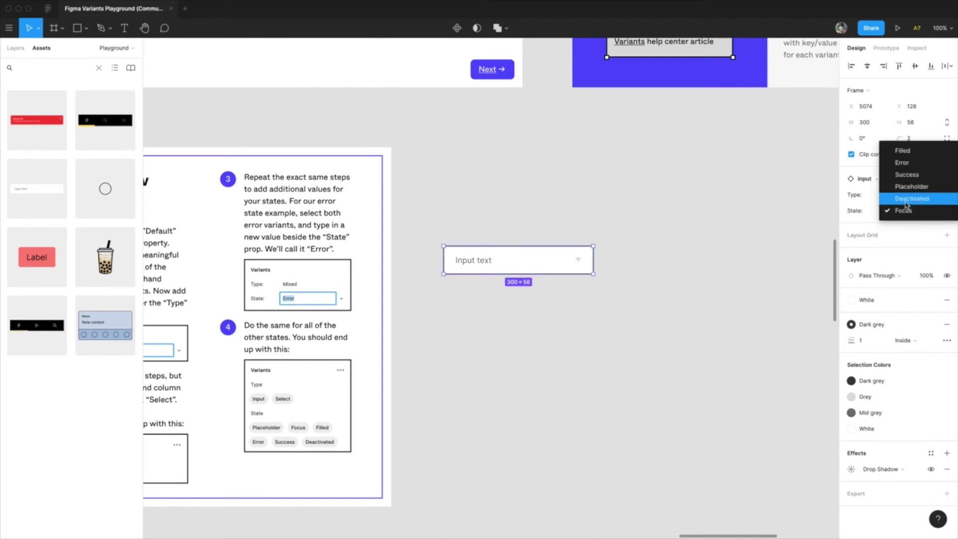
pyautogui.click(906, 204)
pyautogui.moveTo(568, 254); pyautogui.dragTo(736, 245)
pyautogui.click(901, 212)
pyautogui.click(907, 199)
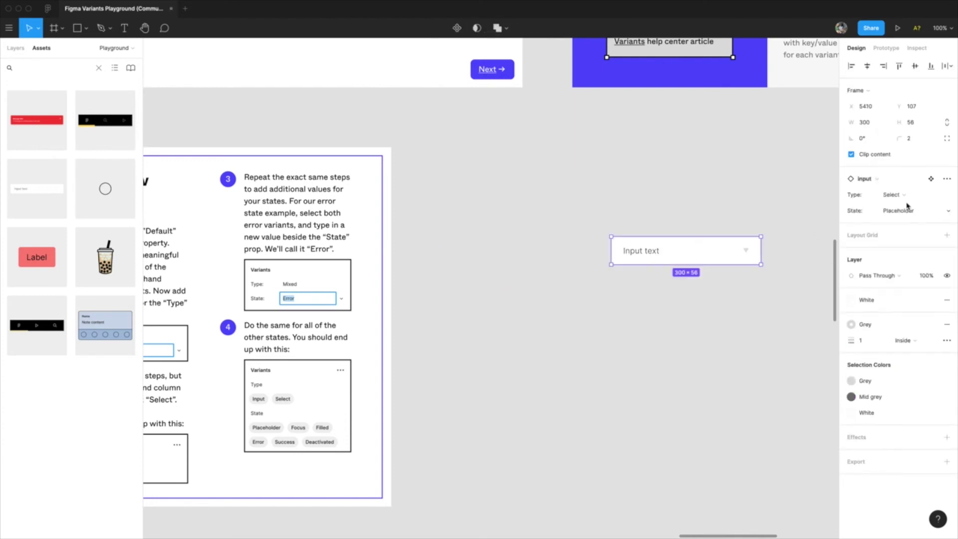
# Try Success and Error, then settle the State on Filled
pyautogui.click(908, 211)
pyautogui.click(907, 198)
pyautogui.click(908, 212)
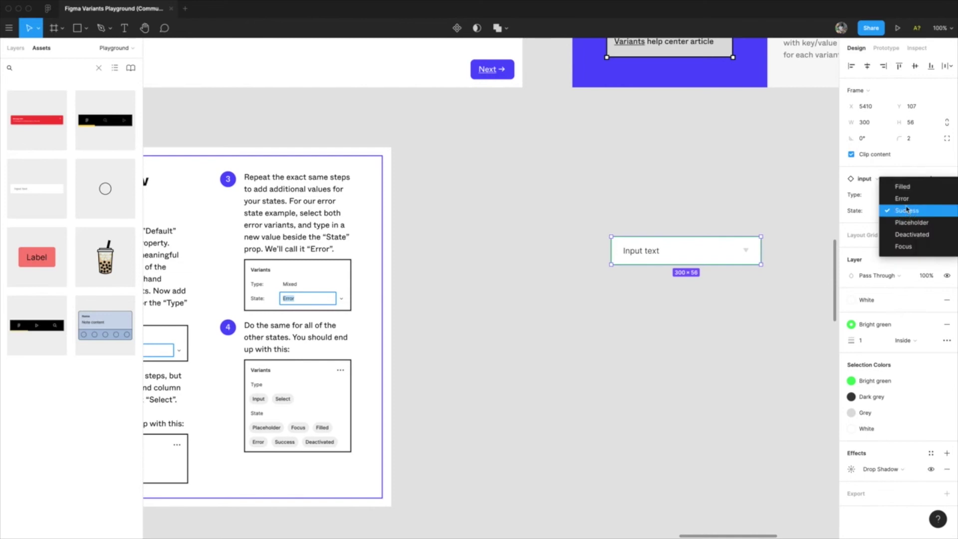
pyautogui.click(906, 199)
pyautogui.click(905, 211)
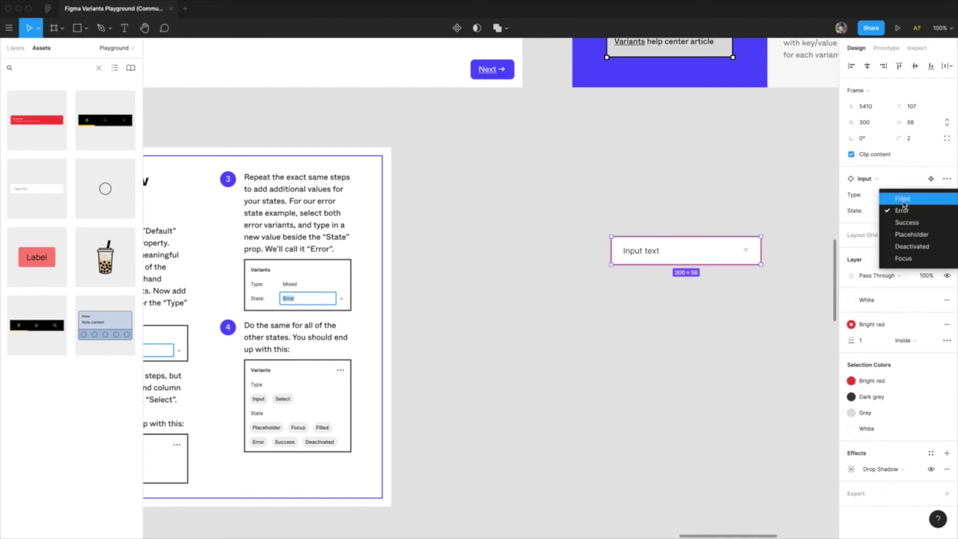
pyautogui.click(903, 198)
# Move the input instance back left and view the Adding new values instructions and input variants grid
pyautogui.click(709, 284)
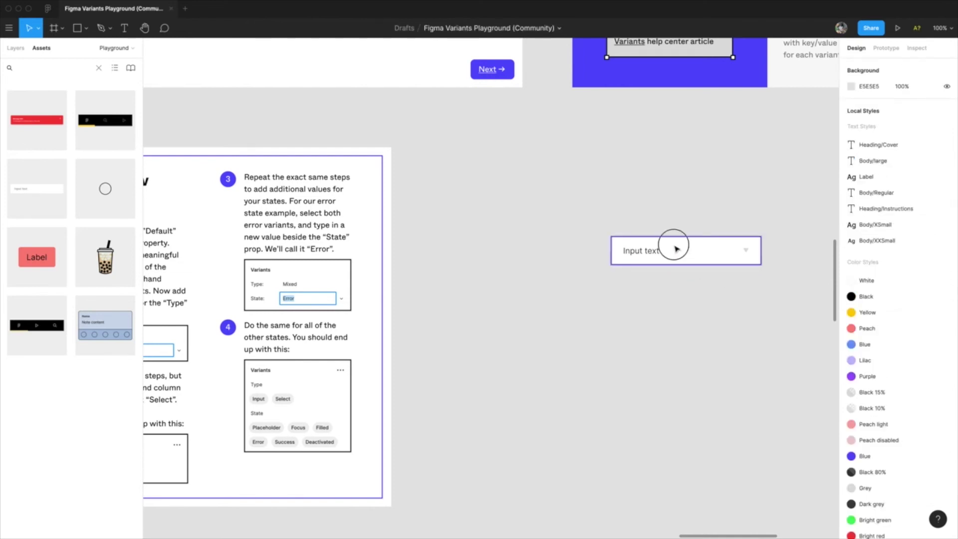
pyautogui.moveTo(676, 246); pyautogui.dragTo(603, 263)
pyautogui.hscroll(-3, 548, 306)
pyautogui.hscroll(4, 547, 283)
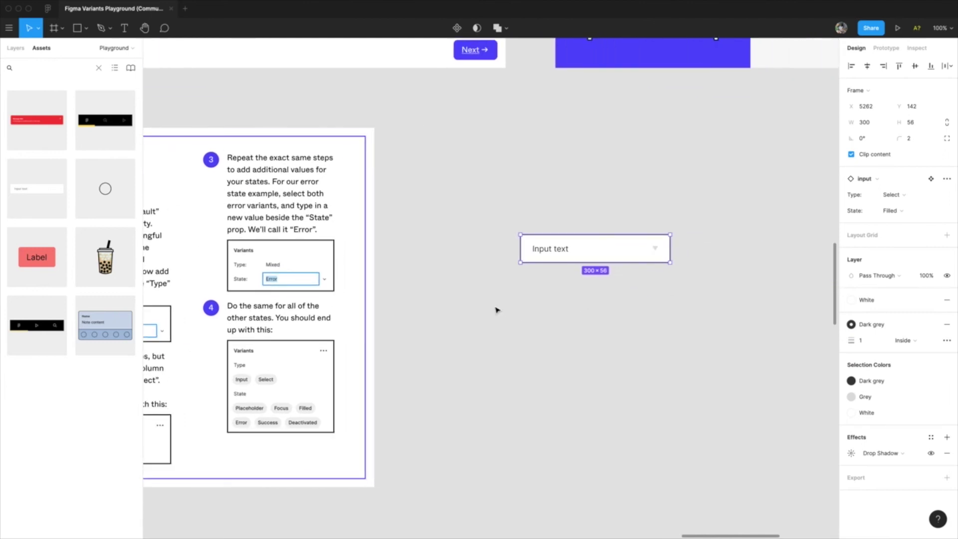
pyautogui.click(597, 278)
pyautogui.click(597, 259)
pyautogui.hscroll(-5, 625, 325)
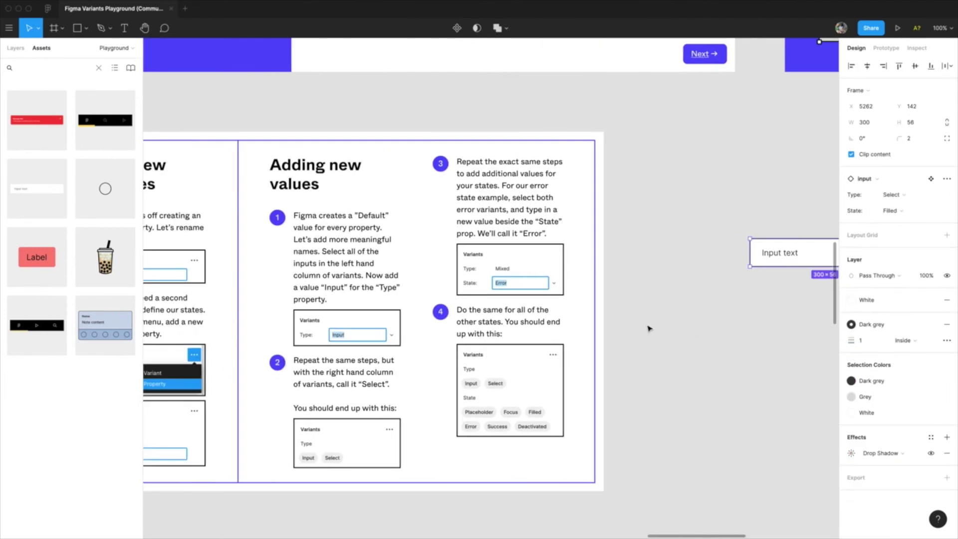
pyautogui.moveTo(638, 347); pyautogui.dragTo(787, 340)
pyautogui.moveTo(394, 338); pyautogui.dragTo(716, 323)
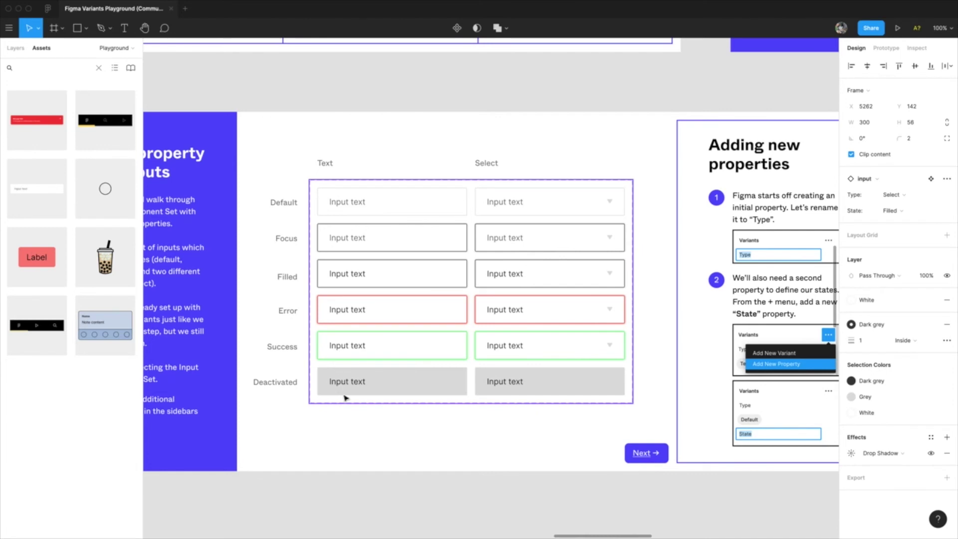
# Pan back toward the variant instructions and show the file's Layers list
pyautogui.moveTo(321, 496); pyautogui.dragTo(510, 381)
pyautogui.hscroll(15, 158, 372)
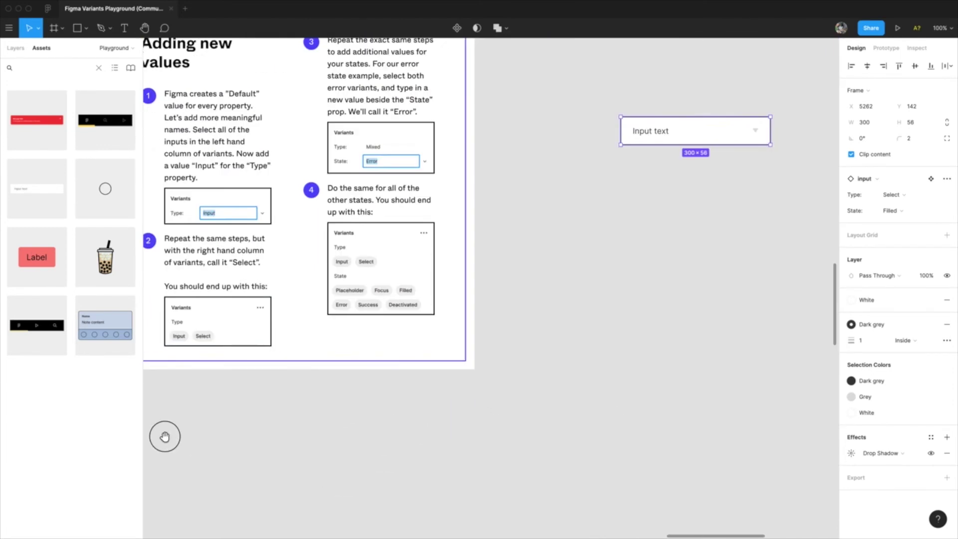
pyautogui.hscroll(5, 164, 436)
pyautogui.hscroll(-12, 486, 343)
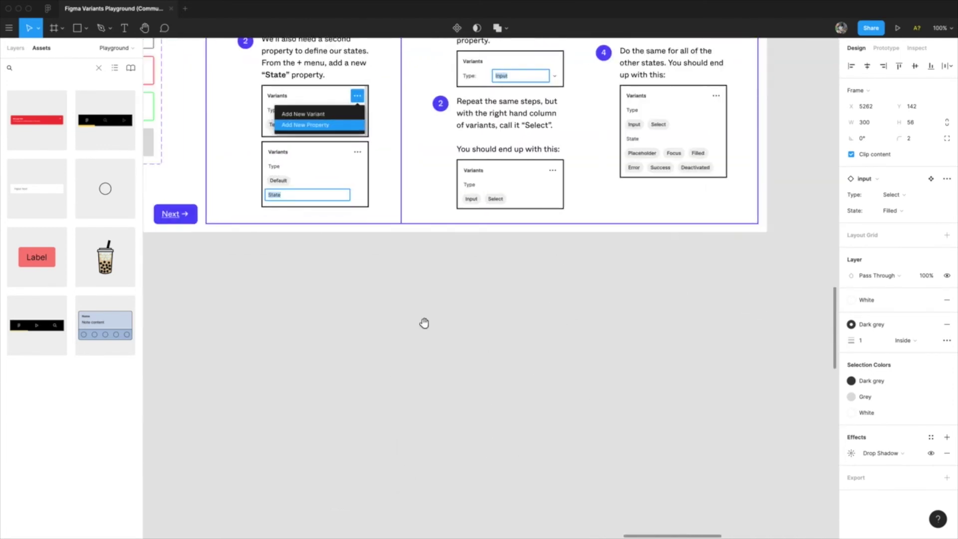
pyautogui.scroll(-3, 424, 323)
pyautogui.hscroll(-6, 424, 324)
pyautogui.hscroll(5, 336, 306)
pyautogui.hscroll(-12, 430, 252)
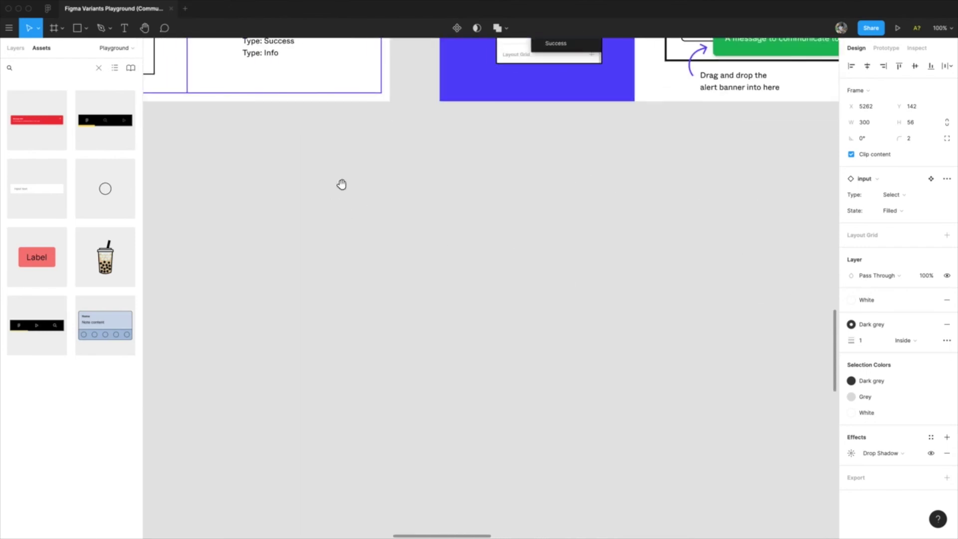
pyautogui.hscroll(-20, 341, 184)
pyautogui.scroll(-2, 504, 148)
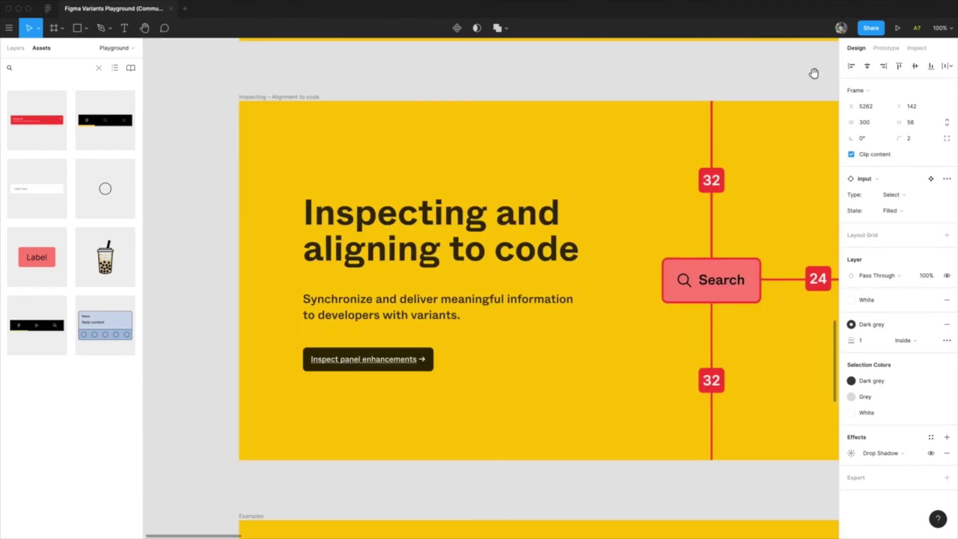
pyautogui.click(17, 50)
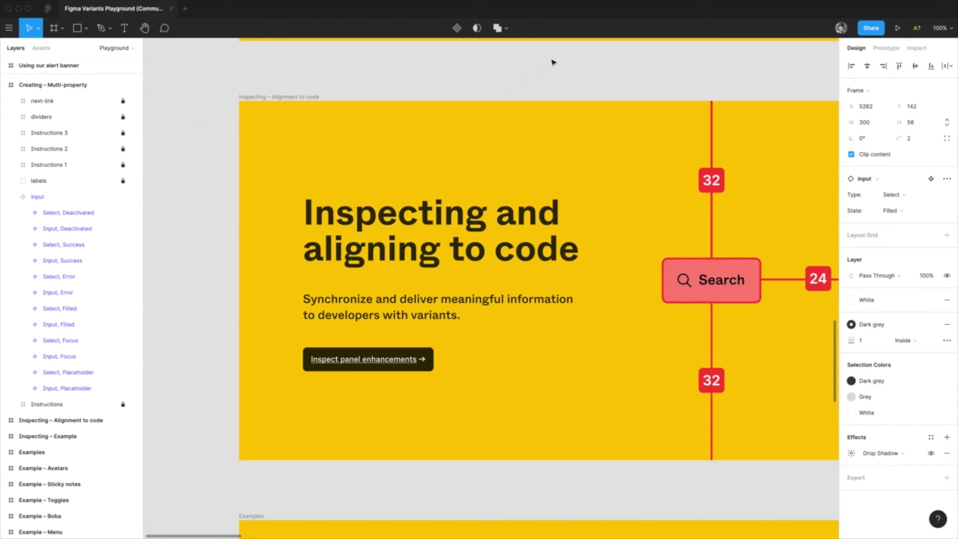
# Bring the Inspecting variants frame into view
pyautogui.moveTo(554, 69); pyautogui.dragTo(510, 75)
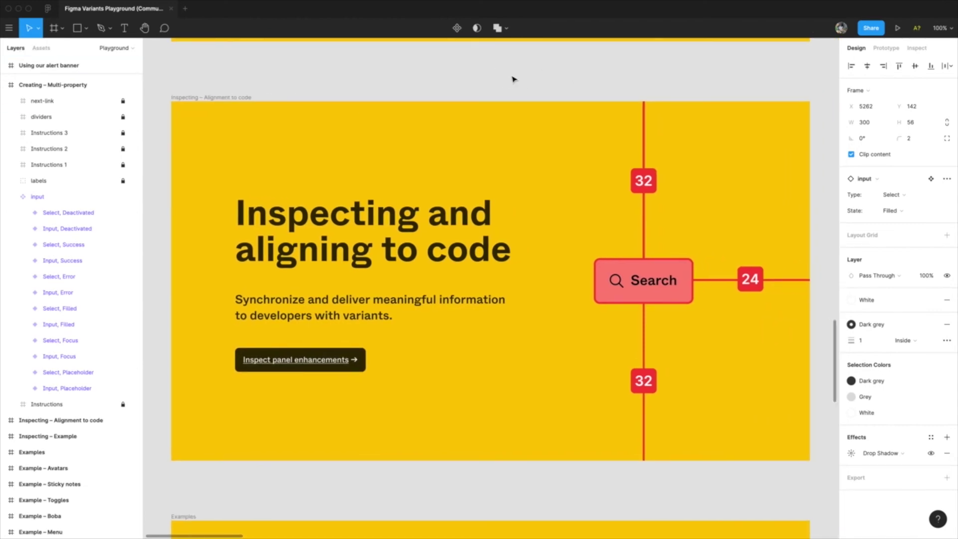
pyautogui.moveTo(776, 231); pyautogui.dragTo(314, 225)
pyautogui.moveTo(632, 209); pyautogui.dragTo(451, 205)
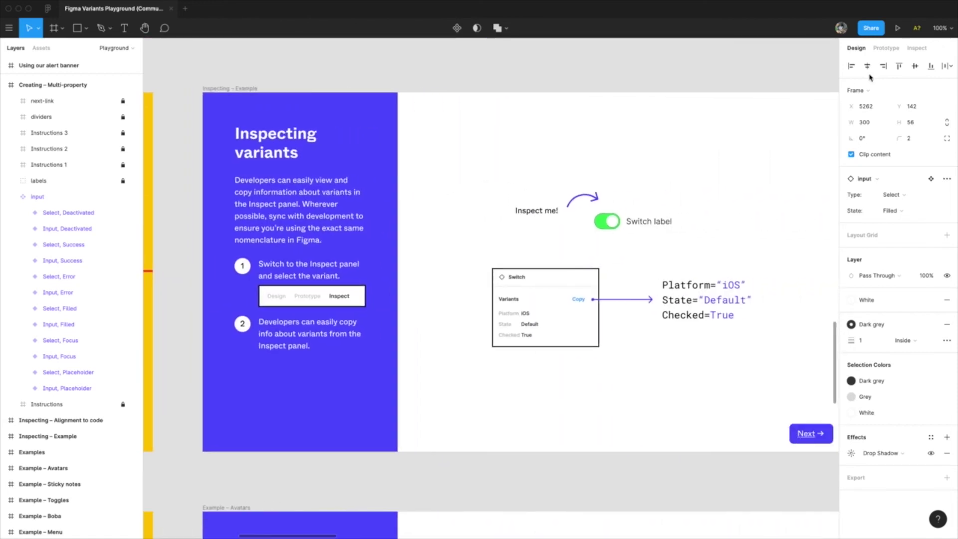
# Inspect the Switch's values (Platform iOS, State Default, Checked on), then return to Design
pyautogui.click(917, 48)
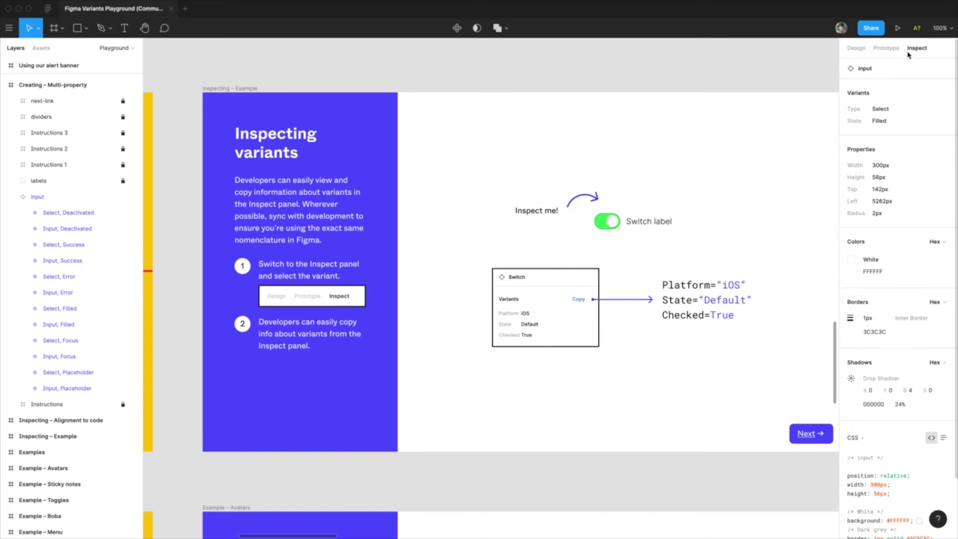
pyautogui.click(587, 149)
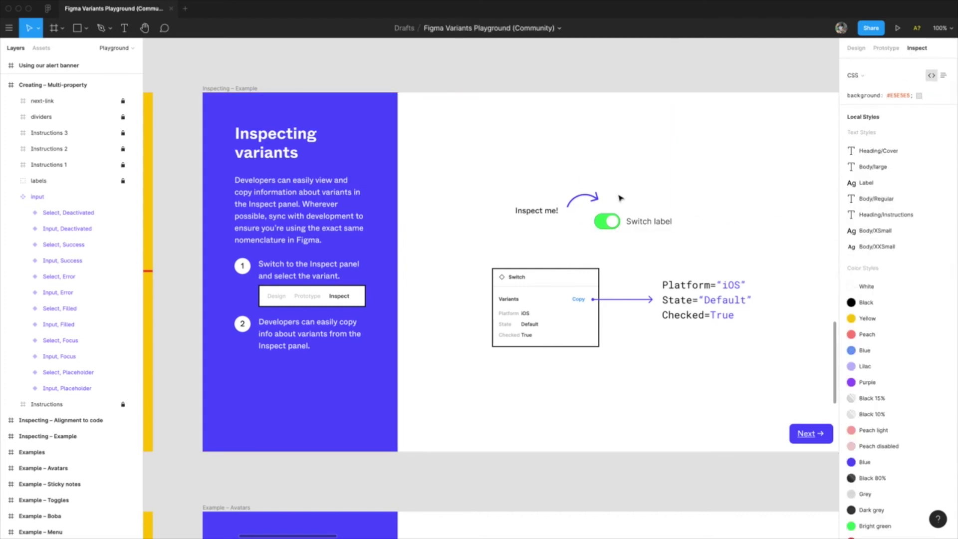
pyautogui.click(638, 223)
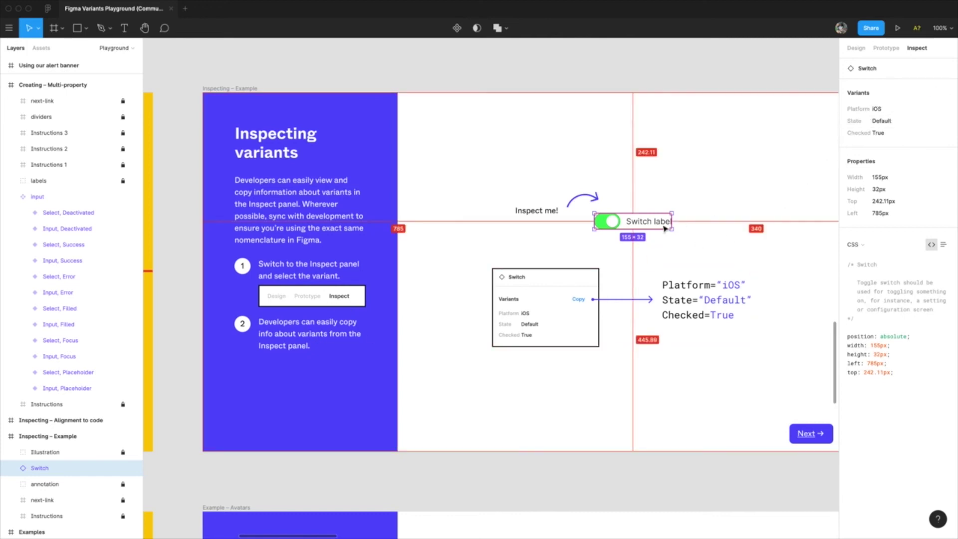
pyautogui.click(638, 248)
pyautogui.click(642, 218)
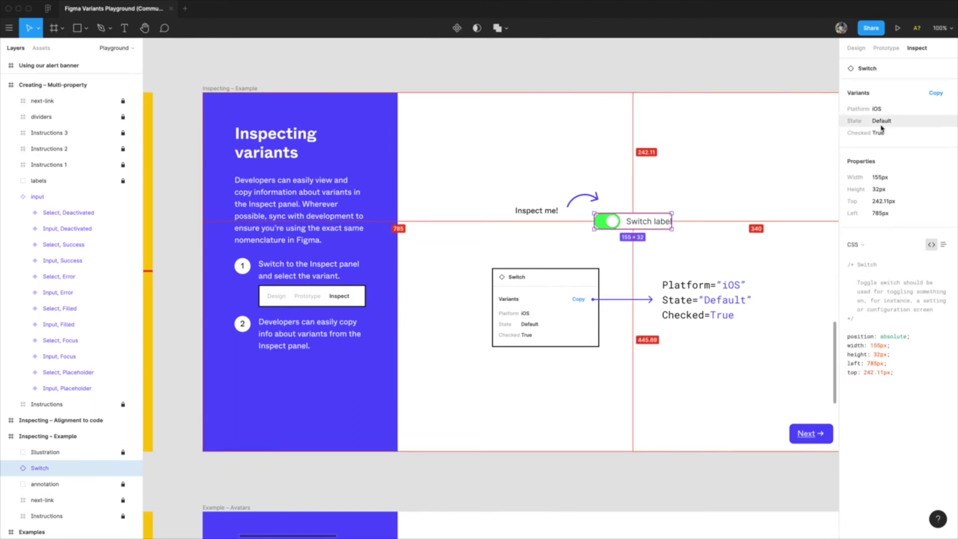
pyautogui.click(886, 48)
pyautogui.click(857, 48)
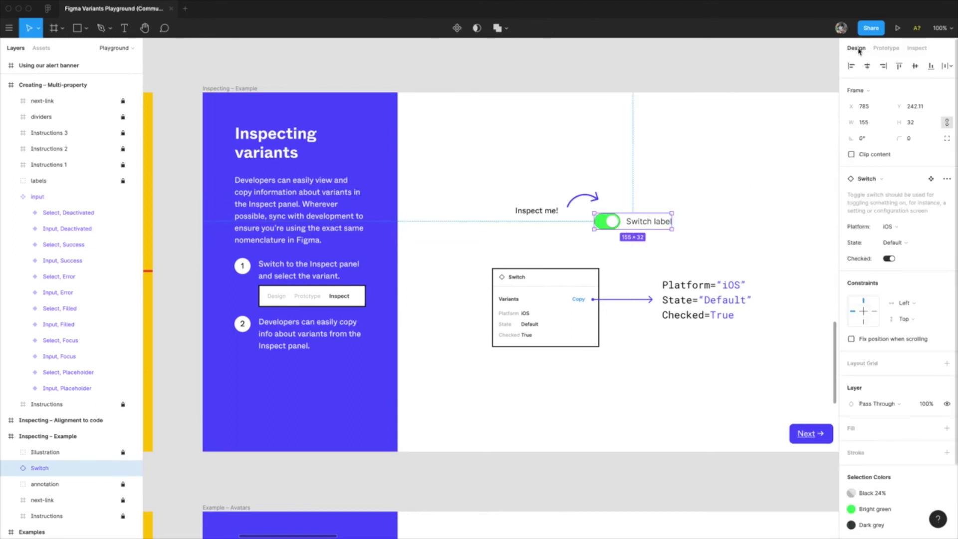
# Deselect the Switch, pan to the Example – Avatars frame and select the top-left avatar
pyautogui.click(805, 88)
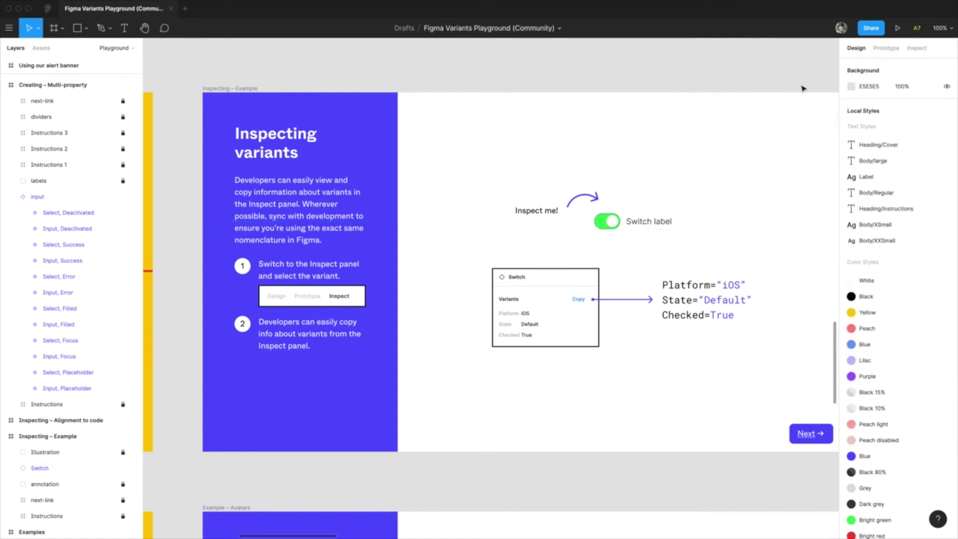
pyautogui.hscroll(10, 455, 77)
pyautogui.hscroll(-20, 442, 229)
pyautogui.scroll(-6, 334, 443)
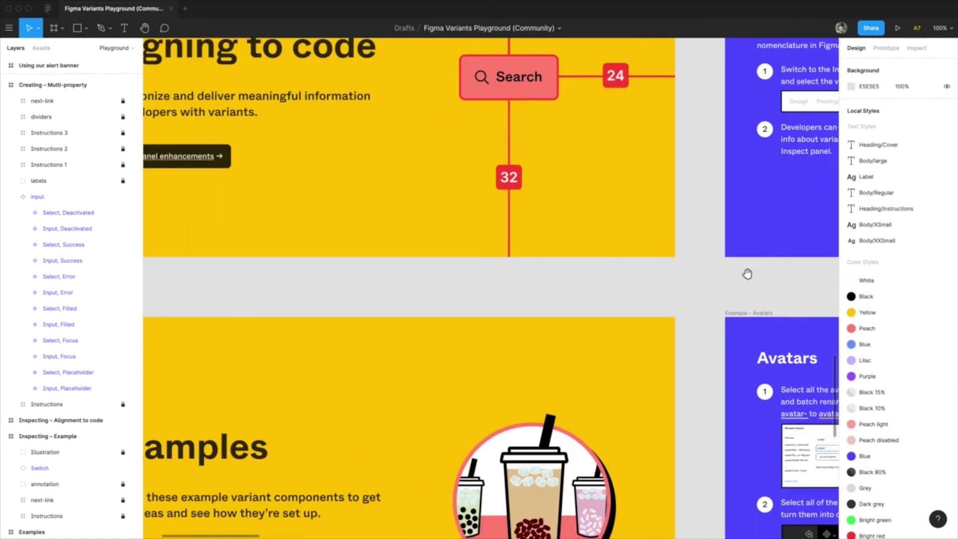
pyautogui.hscroll(5, 558, 181)
pyautogui.moveTo(531, 214); pyautogui.dragTo(488, 190)
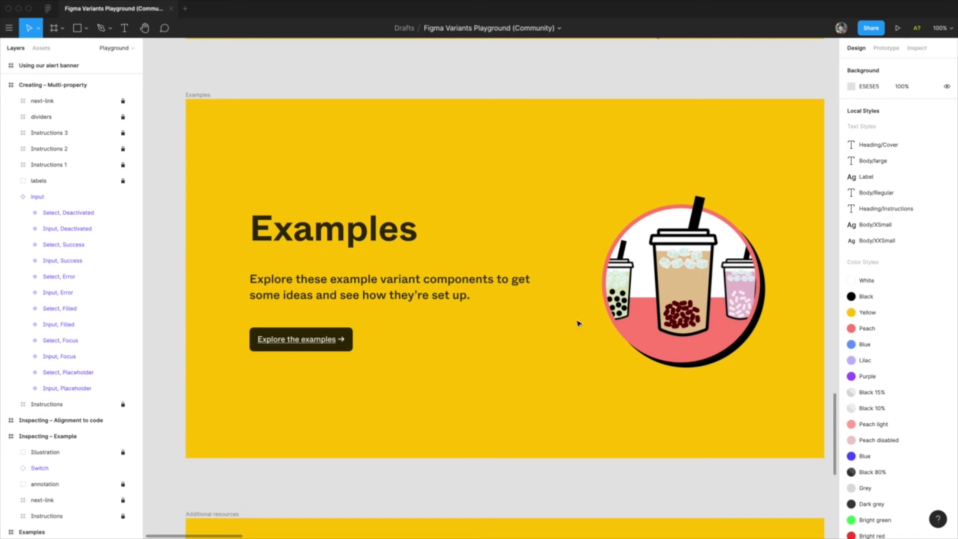
pyautogui.hscroll(10, 637, 171)
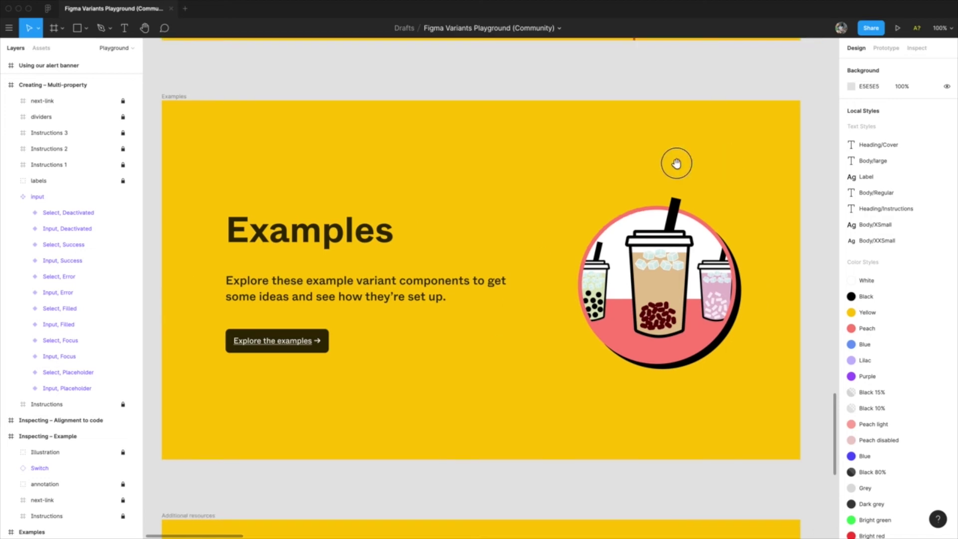
pyautogui.hscroll(-5, 363, 225)
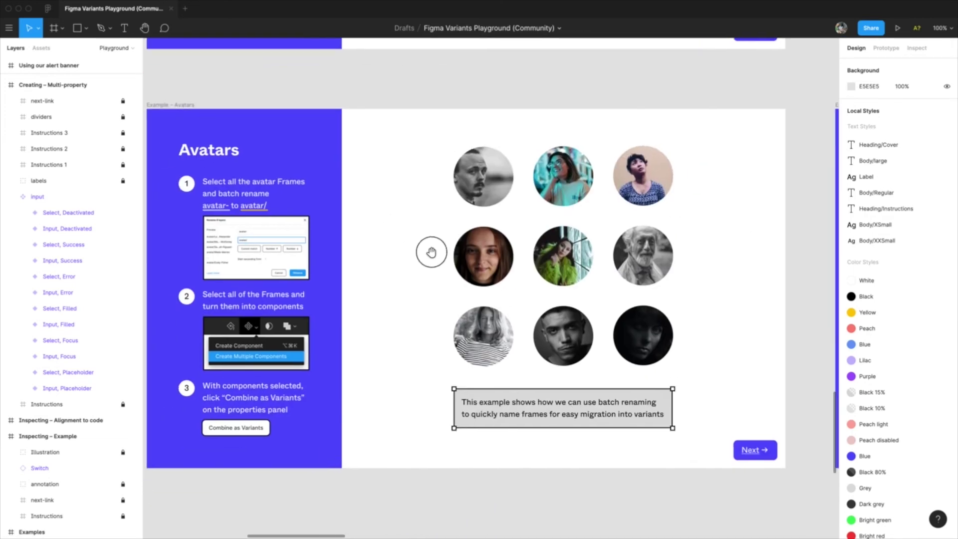
pyautogui.click(520, 213)
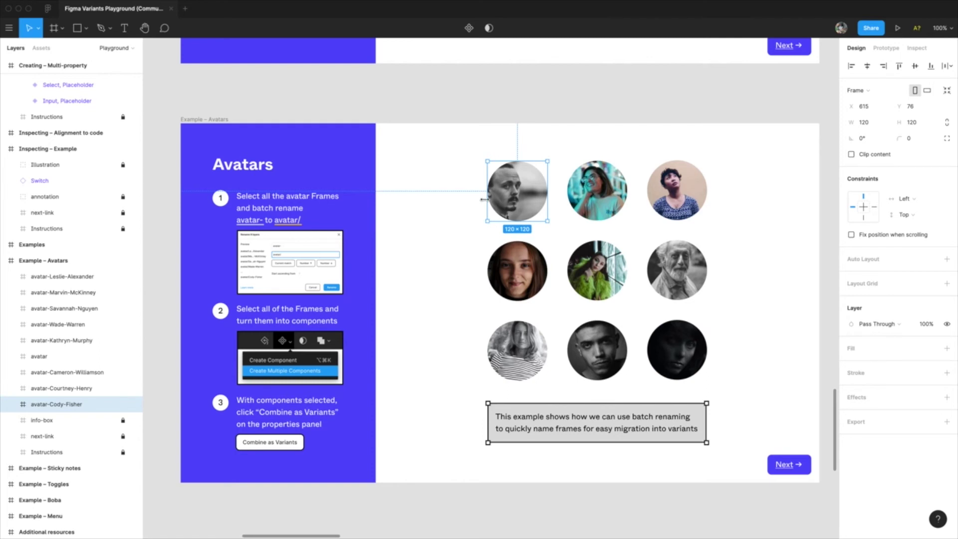
# Select all nine avatar frames and run Rename It's Rename Selected Layers command
pyautogui.click(453, 220)
pyautogui.moveTo(465, 160); pyautogui.dragTo(733, 382)
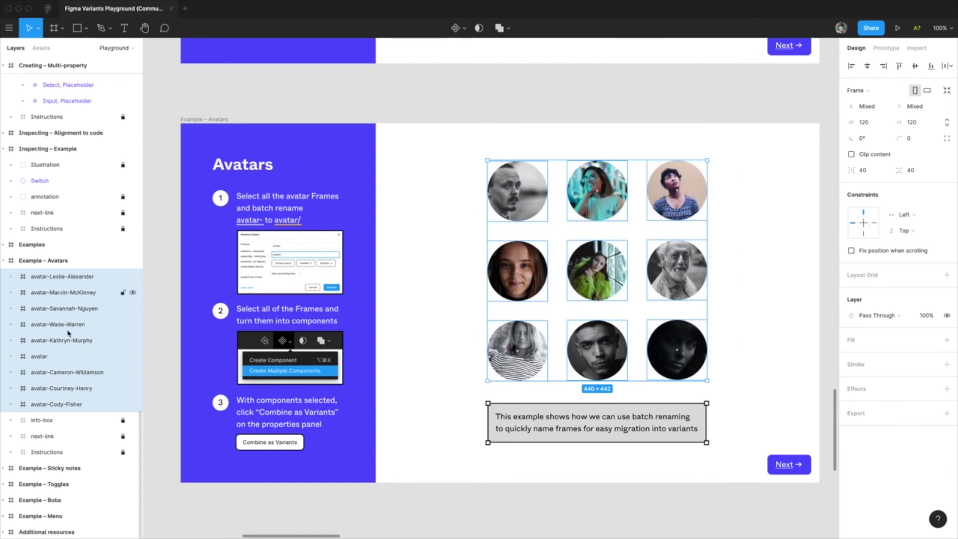
pyautogui.click(7, 28)
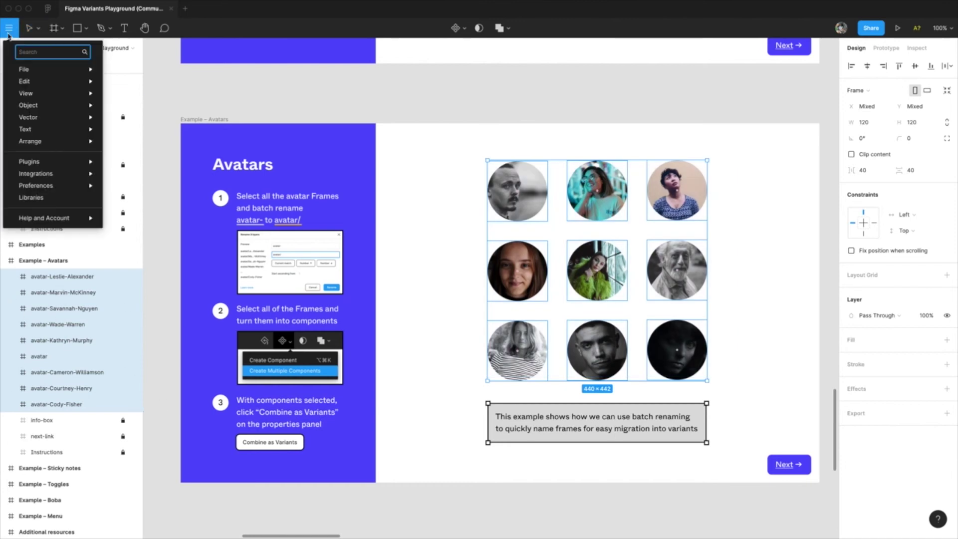
pyautogui.write('renm')
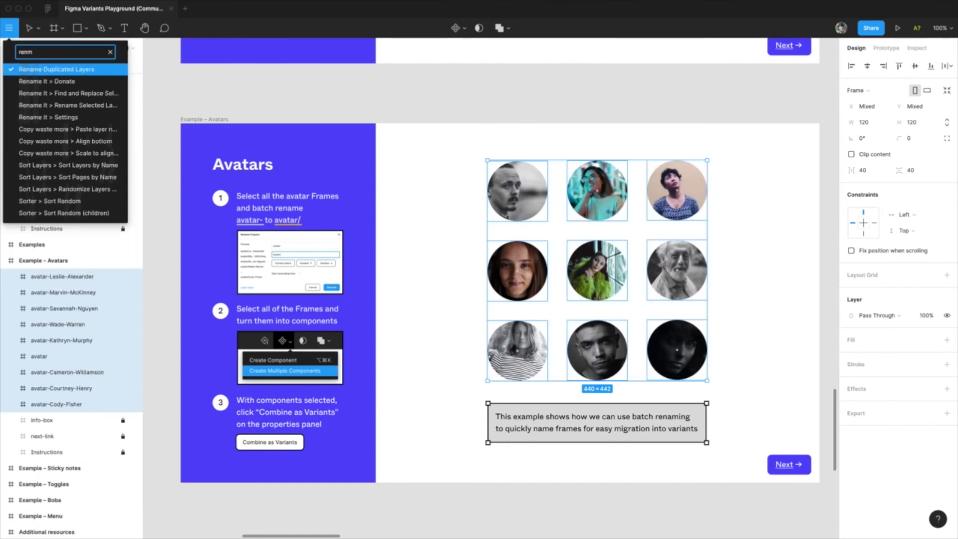
pyautogui.click(50, 106)
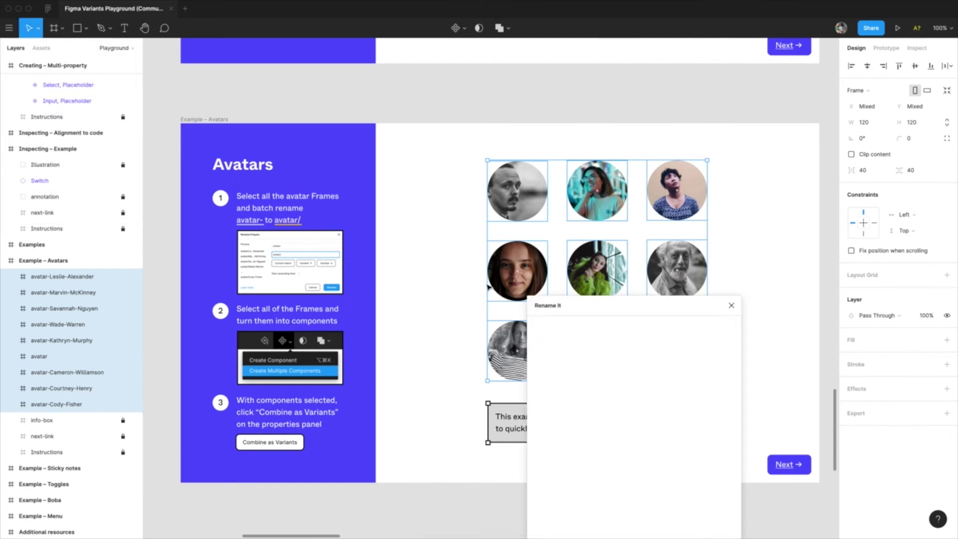
# Enter 'avatar' as the new shared layer name and apply it
pyautogui.moveTo(609, 307); pyautogui.dragTo(314, 201)
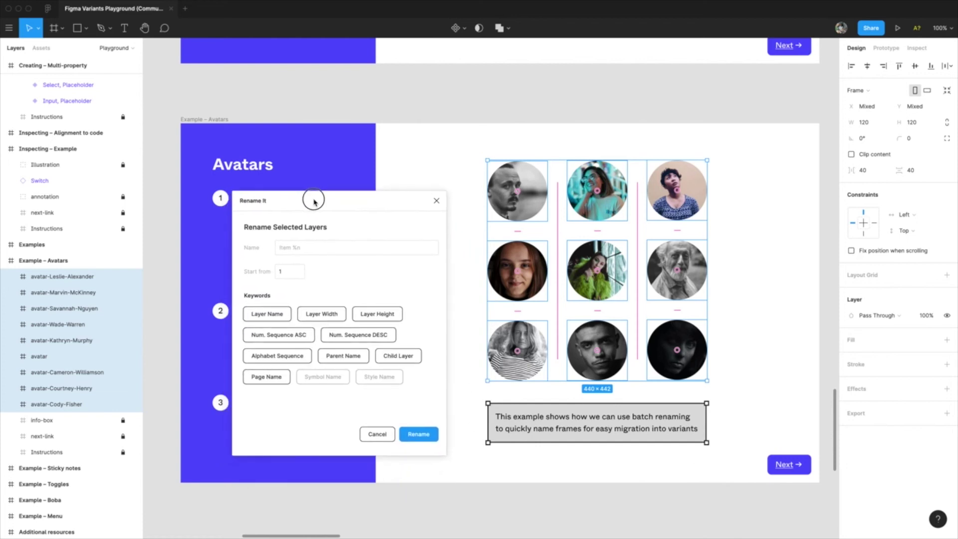
pyautogui.click(294, 251)
pyautogui.write('avat')
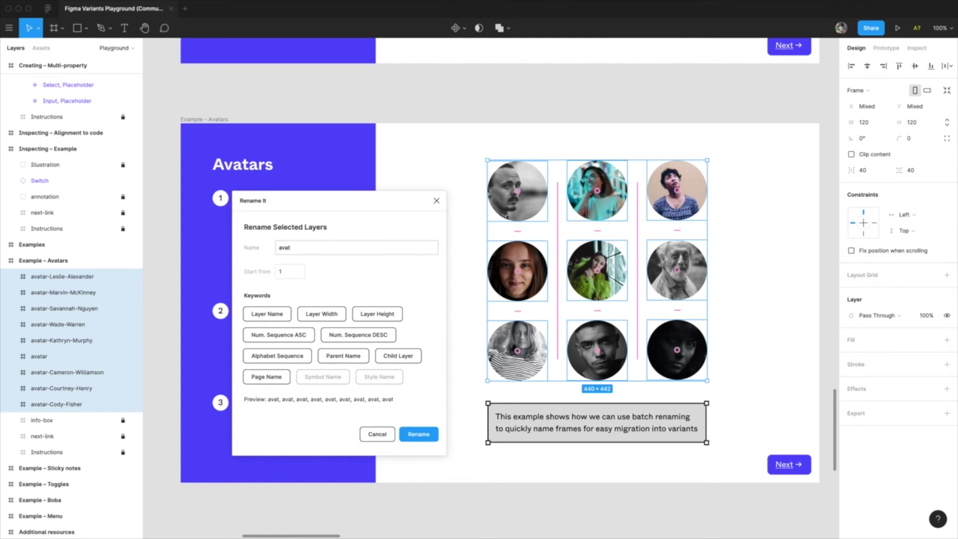
pyautogui.write('a')
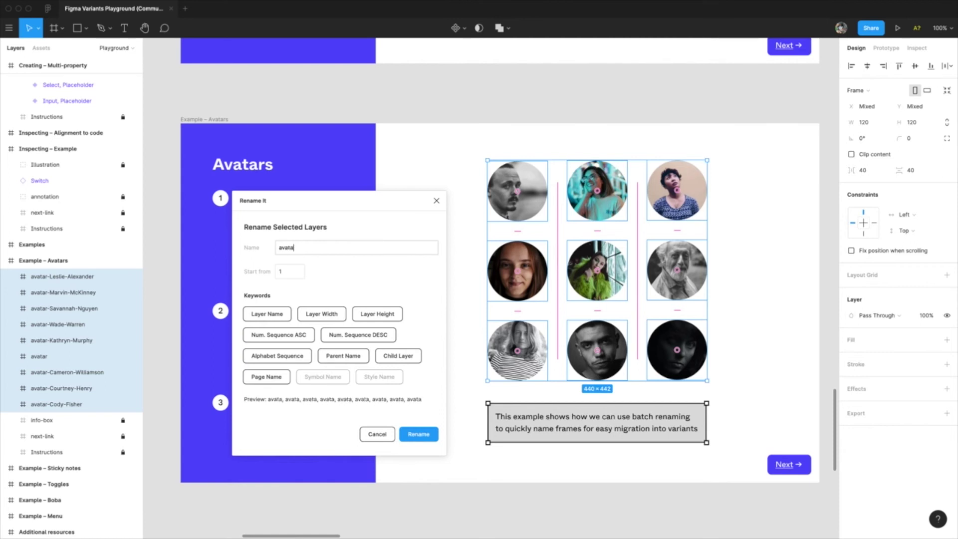
pyautogui.write('r')
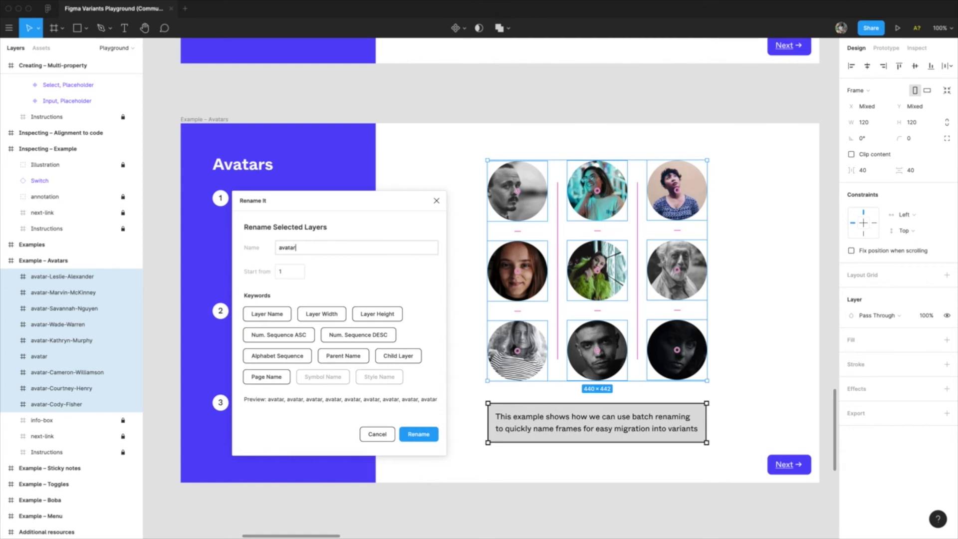
pyautogui.click(270, 316)
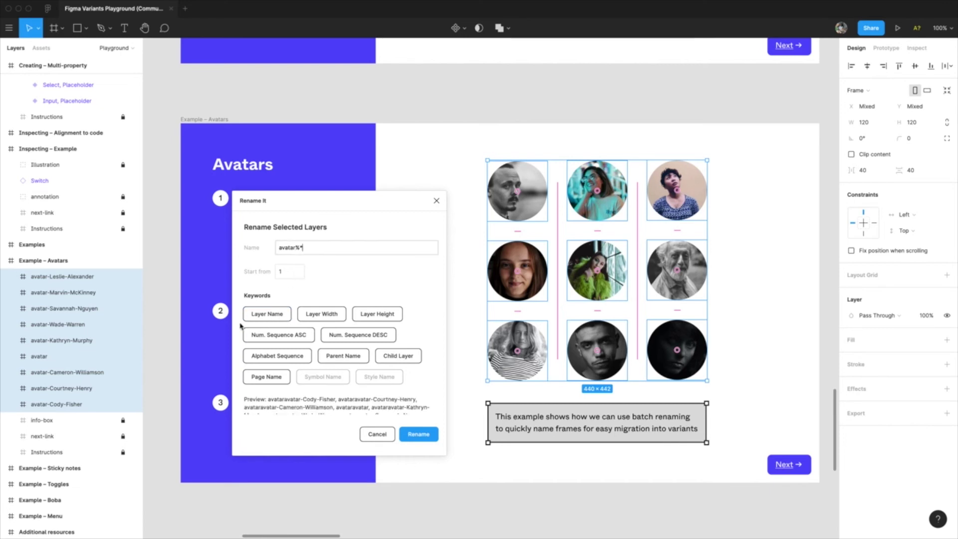
pyautogui.press('BackSpace')
pyautogui.press('BackSpace')
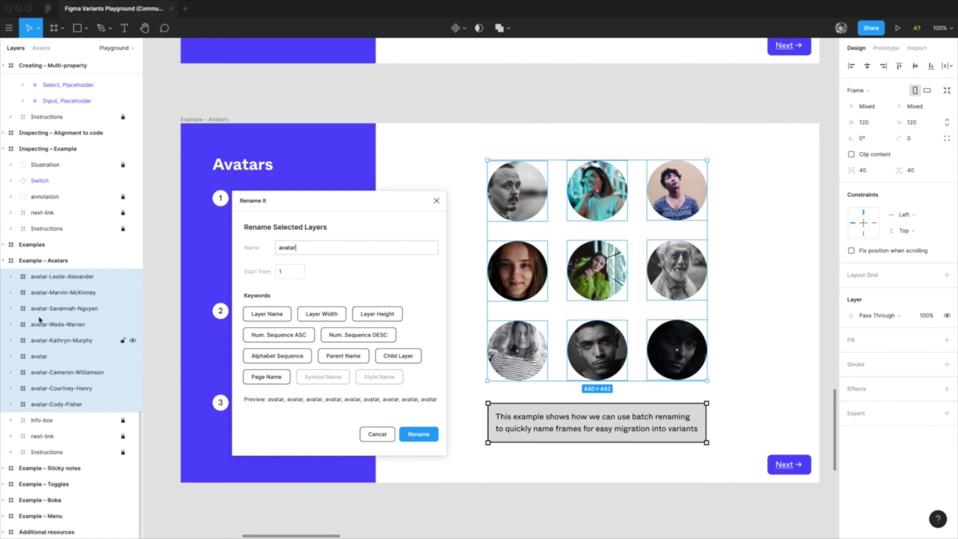
pyautogui.click(418, 434)
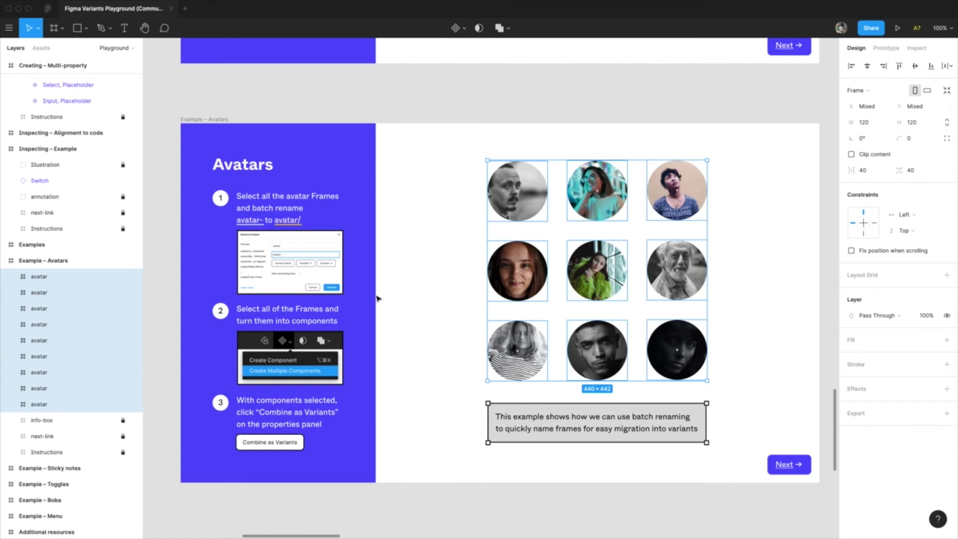
# Rename the first avatar layer to avatar/avatar1
pyautogui.click(515, 195)
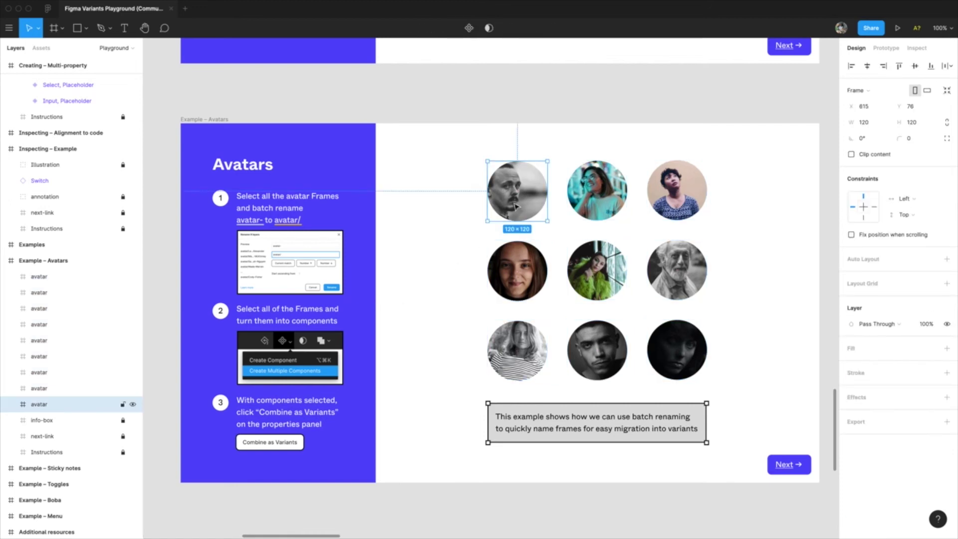
pyautogui.doubleClick(60, 405)
pyautogui.click(67, 405)
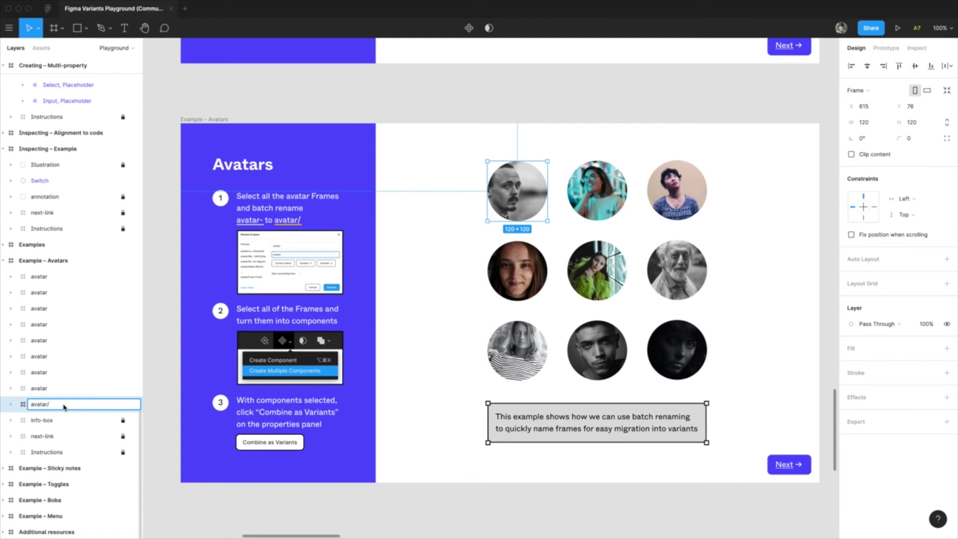
pyautogui.write('/')
pyautogui.press('super+a')
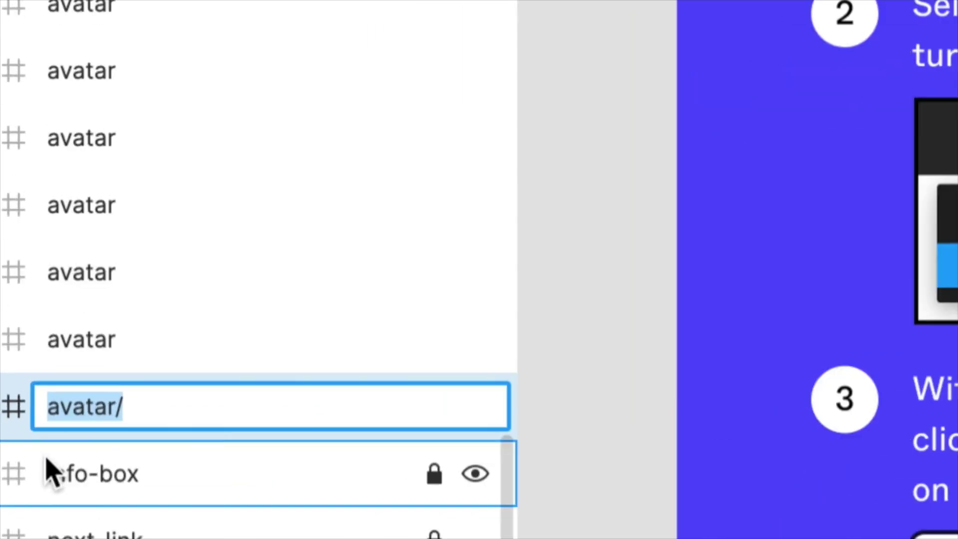
pyautogui.click(136, 408)
pyautogui.press('super+a')
pyautogui.press('super+c')
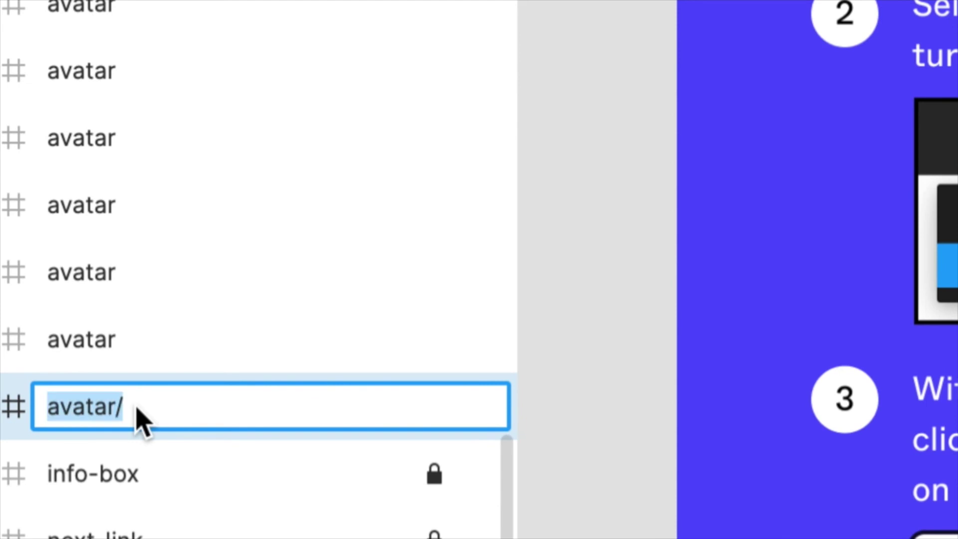
pyautogui.click(173, 417)
pyautogui.press('super+v')
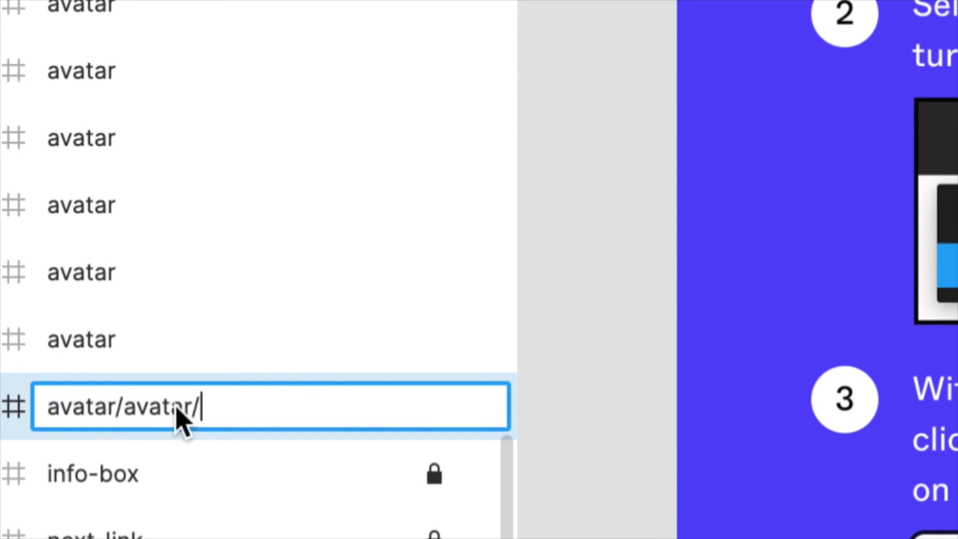
pyautogui.press('BackSpace')
pyautogui.write('1')
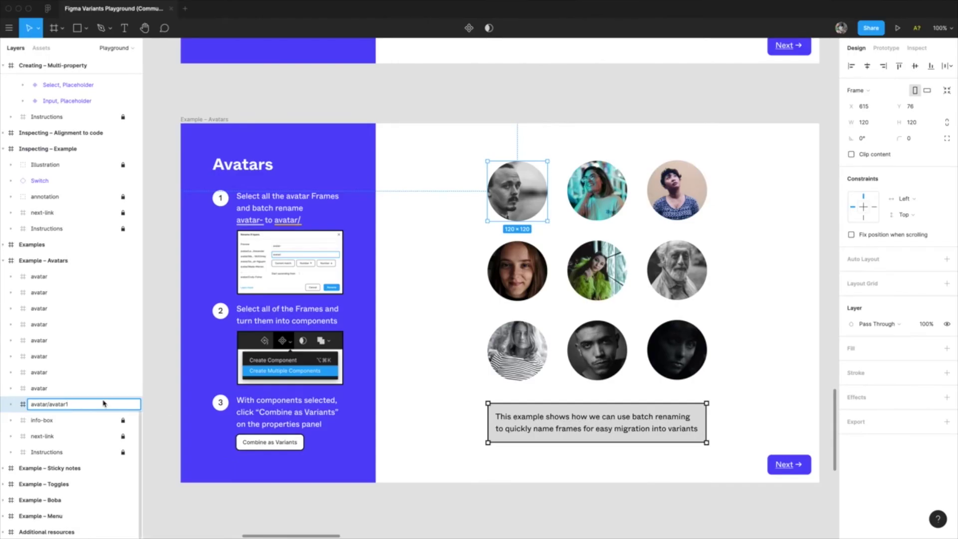
pyautogui.click(348, 402)
pyautogui.press('super+a')
# Rename the following avatar layers avatar/avatar2 through avatar/avatar7
pyautogui.press('Tab')
pyautogui.write('avatar/avatar2')
pyautogui.press('Tab')
pyautogui.write('avatar/avatar3')
pyautogui.press('Tab')
pyautogui.write('avatar/avatar4')
pyautogui.press('Tab')
pyautogui.write('avatar/avatar5')
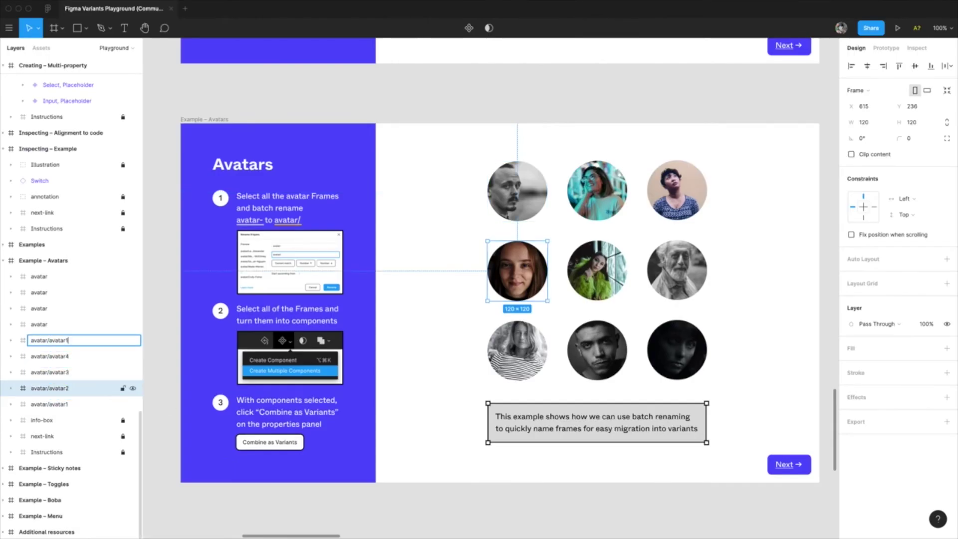
pyautogui.press('Tab')
pyautogui.write('avatar/avatar7')
pyautogui.press('Tab')
pyautogui.write('avatar/avatar8')
pyautogui.press('Tab')
pyautogui.write('avatar/avatar1')
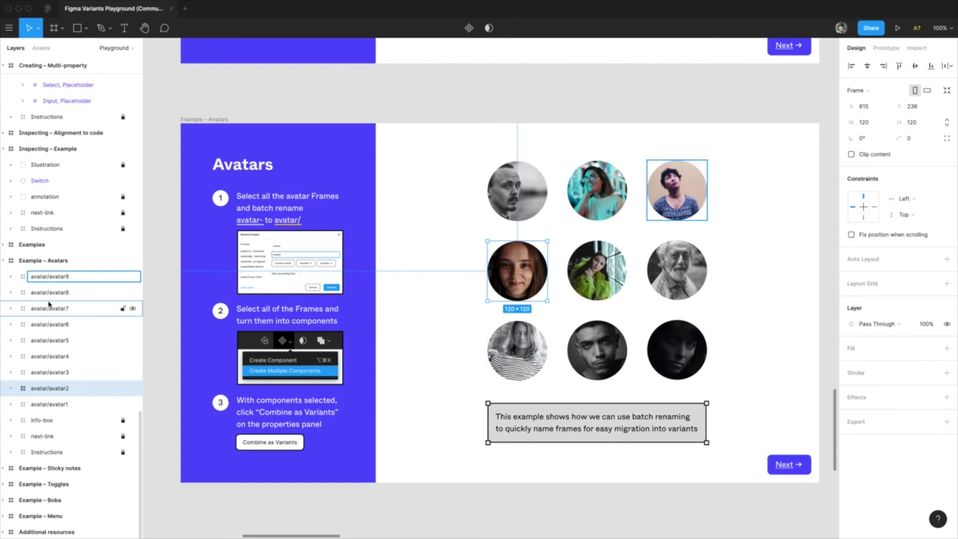
# Give the last two avatar layers first names after the avatar/ prefix instead of numbers
pyautogui.click(56, 280)
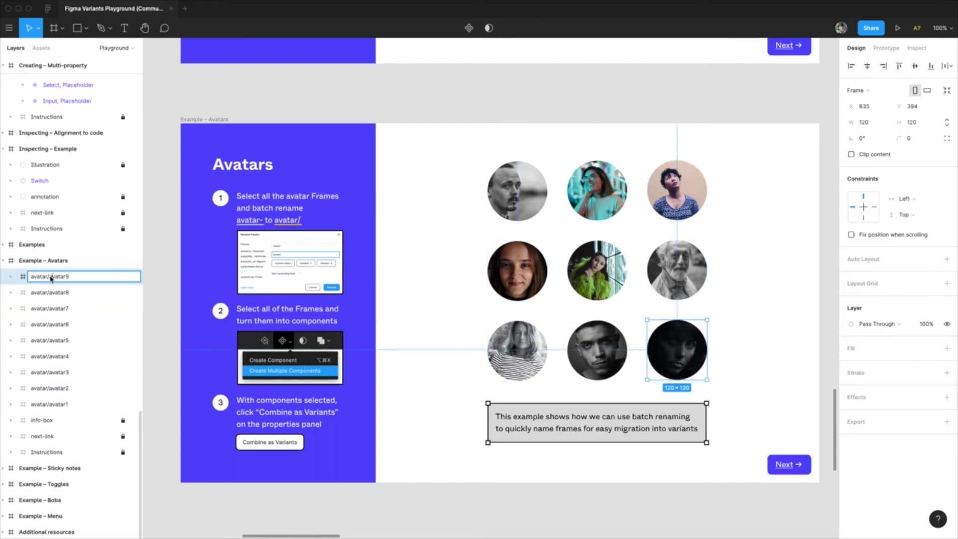
pyautogui.moveTo(52, 278); pyautogui.dragTo(75, 276)
pyautogui.write('Bl')
pyautogui.write('ll')
pyautogui.press('Tab')
pyautogui.press('Right')
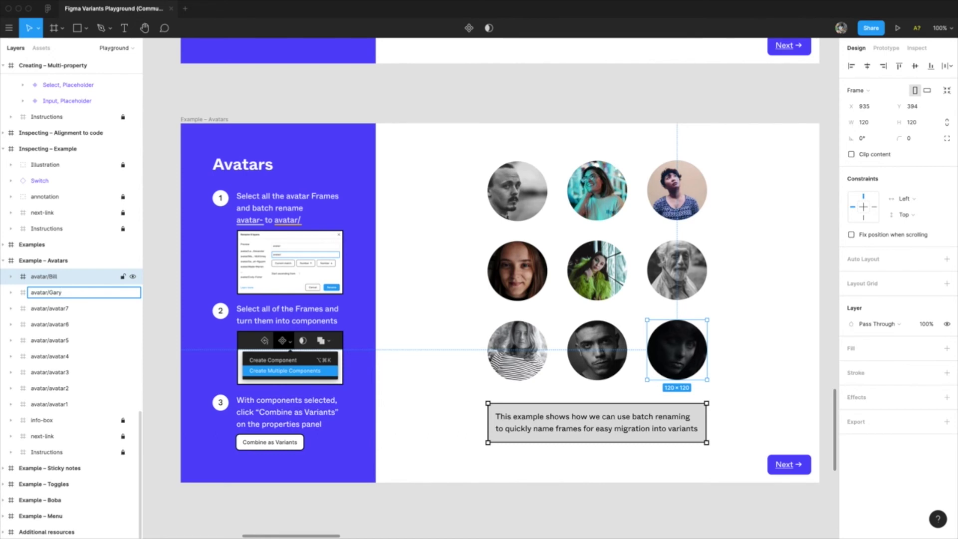
pyautogui.write('Gary')
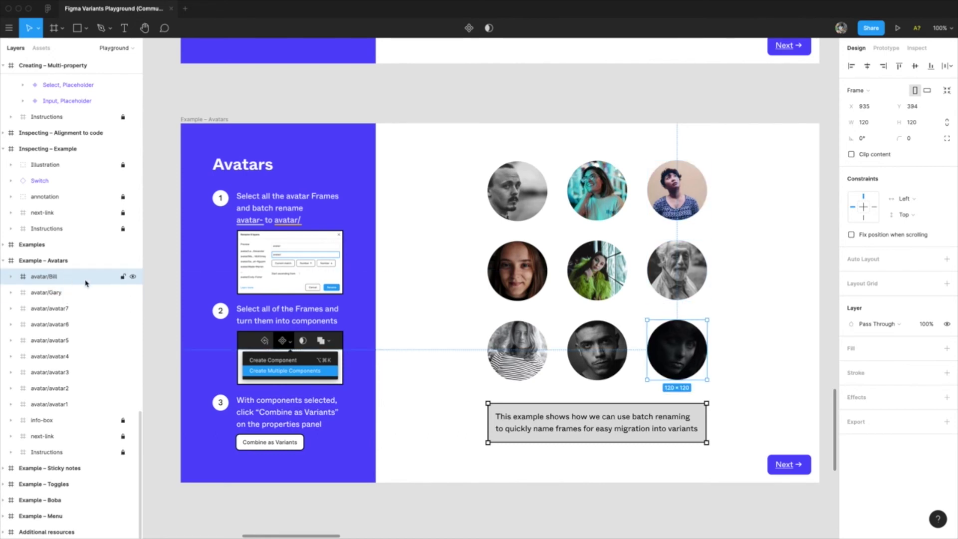
pyautogui.click(442, 281)
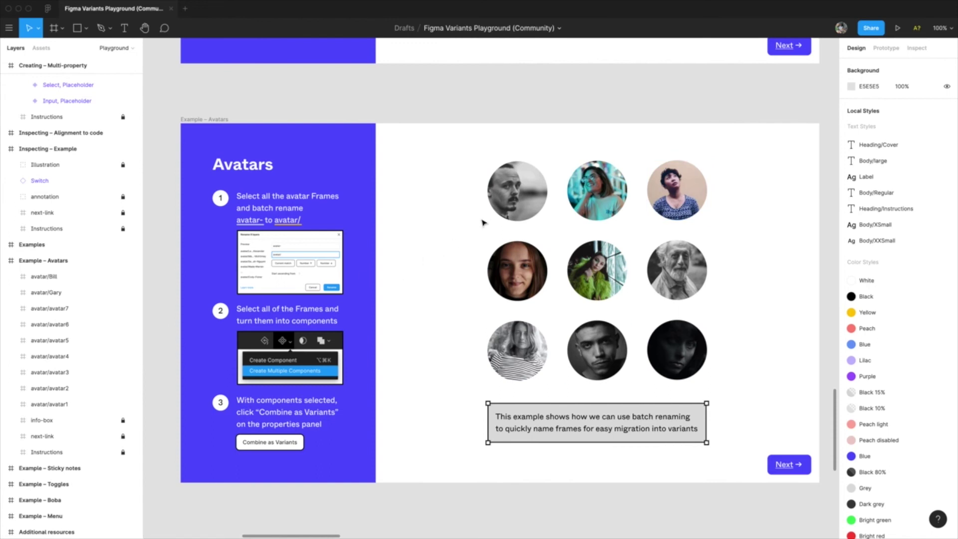
# Turn each of the nine avatar frames into its own component
pyautogui.moveTo(460, 145); pyautogui.dragTo(743, 375)
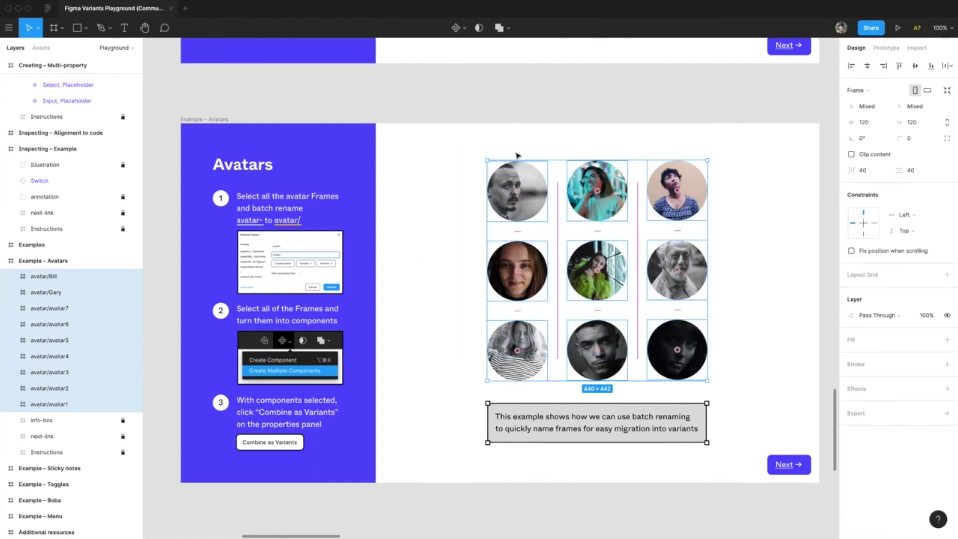
pyautogui.click(456, 28)
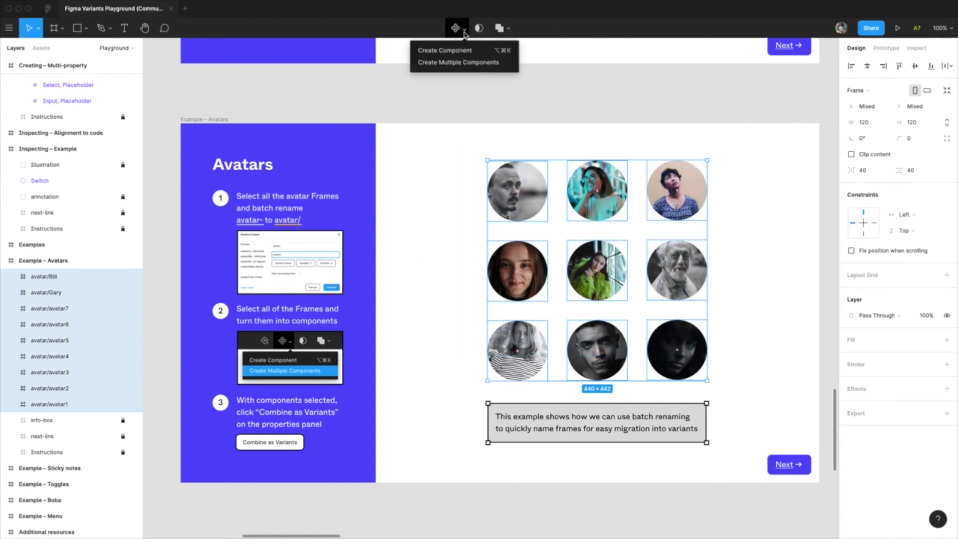
pyautogui.click(448, 63)
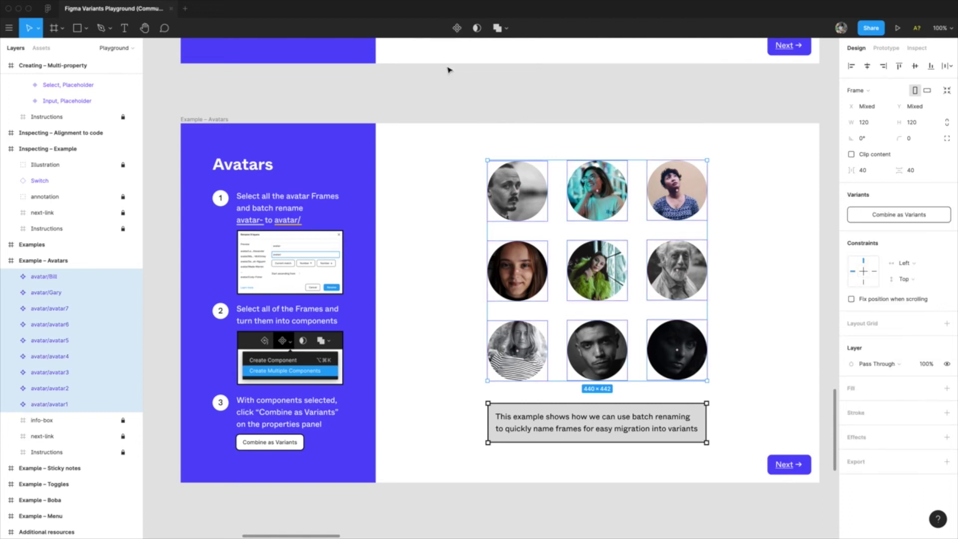
pyautogui.click(530, 185)
pyautogui.click(675, 192)
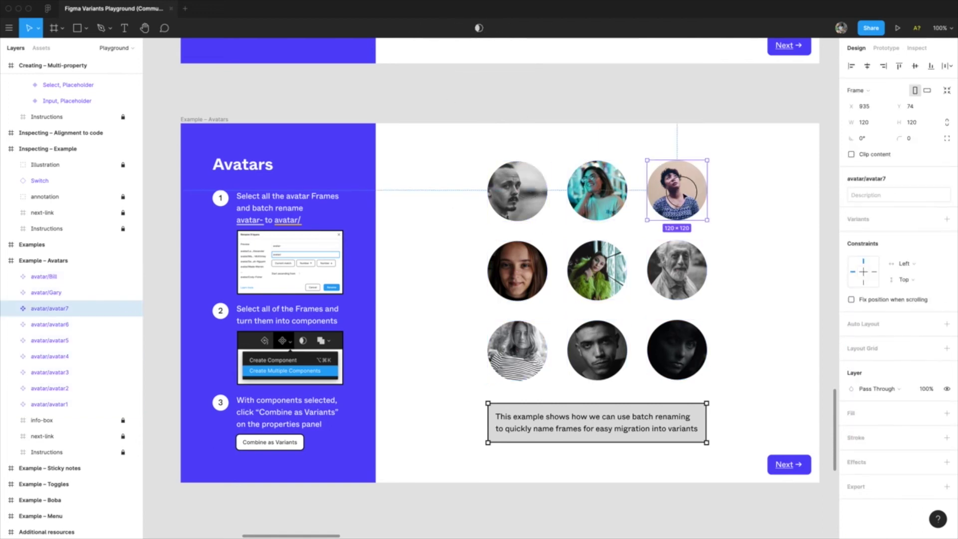
pyautogui.click(517, 271)
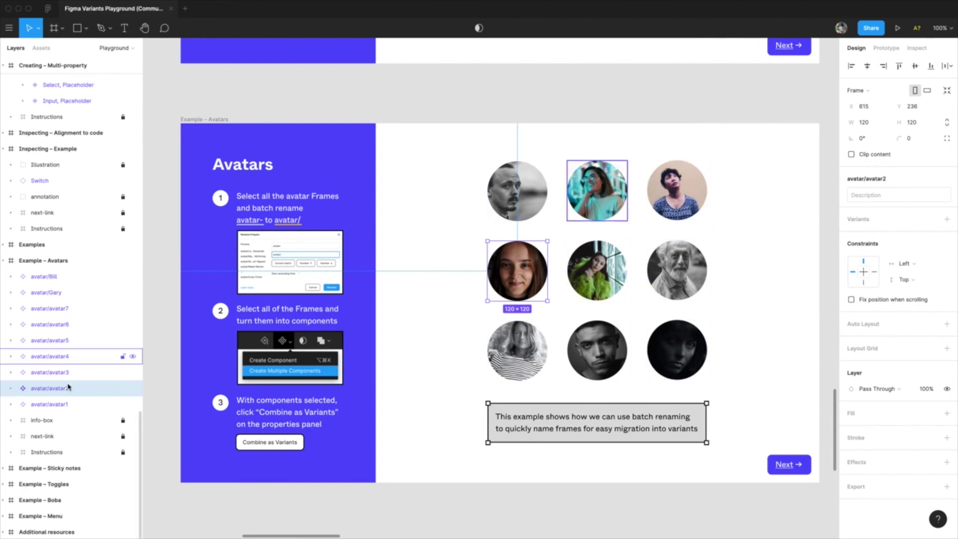
pyautogui.moveTo(466, 159); pyautogui.dragTo(744, 379)
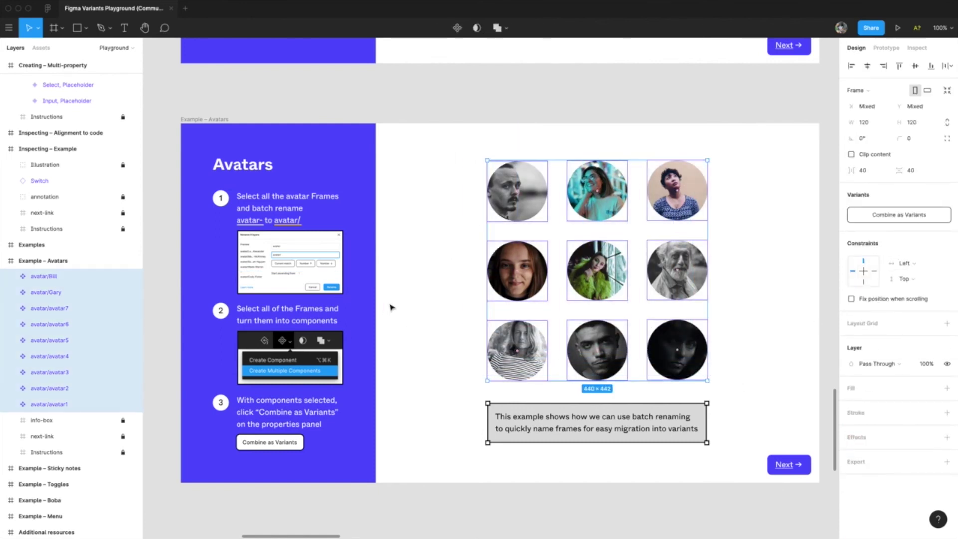
pyautogui.moveTo(391, 307); pyautogui.dragTo(376, 340)
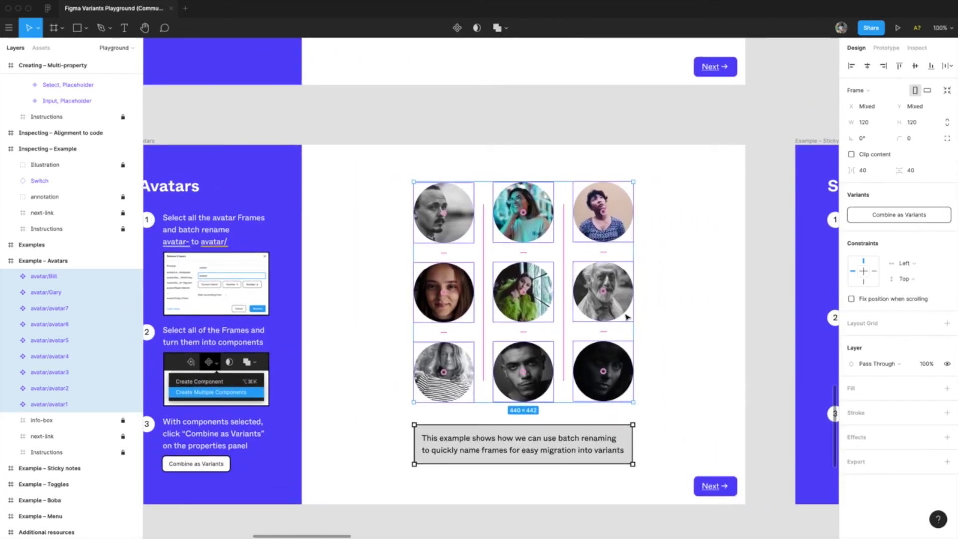
# Combine the nine avatar components as variants, redoing it after an undo
pyautogui.click(911, 217)
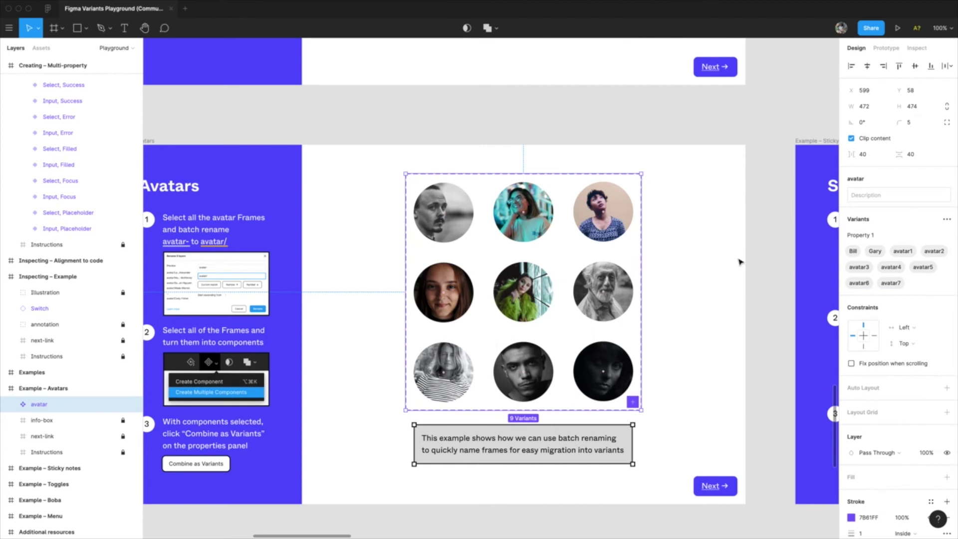
pyautogui.click(311, 181)
pyautogui.click(464, 214)
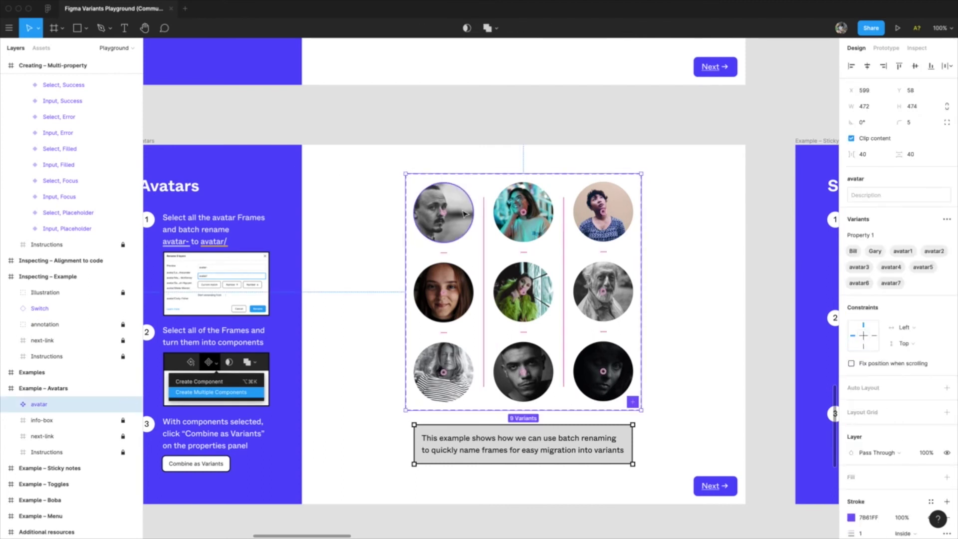
pyautogui.press('Escape')
pyautogui.click(516, 230)
pyautogui.press('super+z')
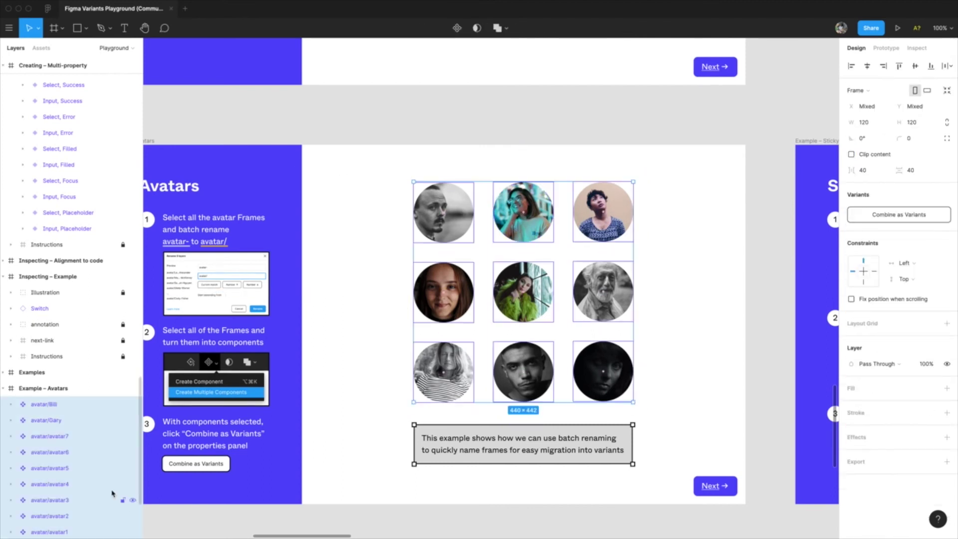
pyautogui.scroll(-3, 100, 479)
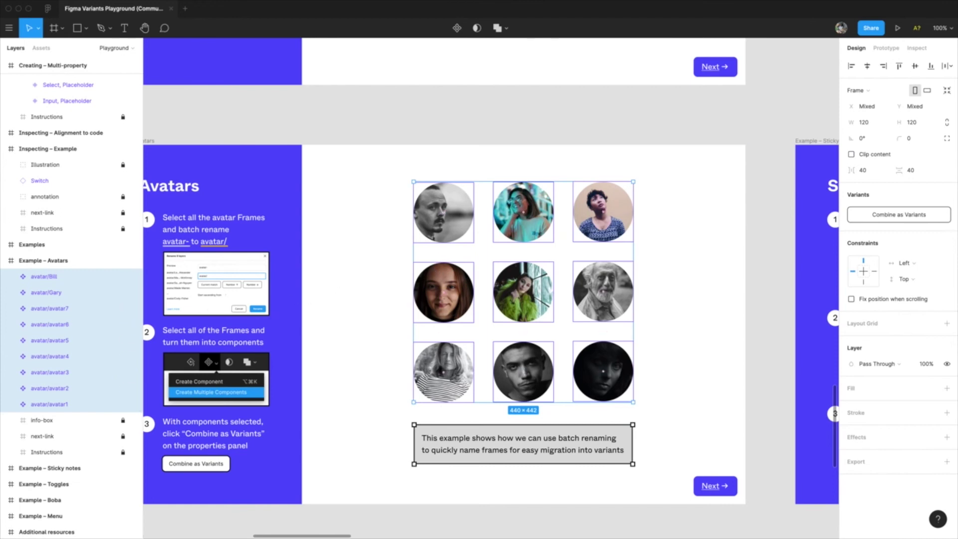
pyautogui.click(916, 220)
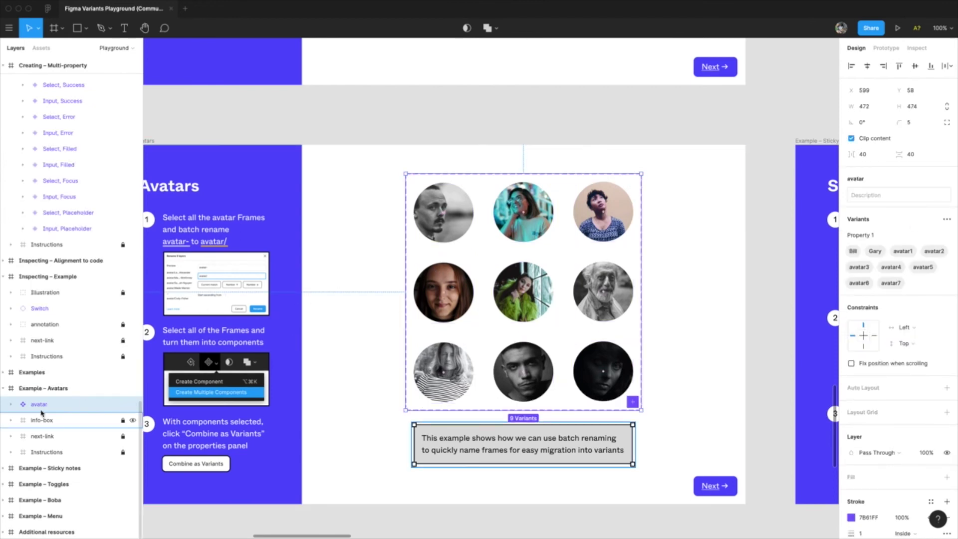
# Check the avatar set's variants in the Layers panel, then bring up the Assets library
pyautogui.click(11, 405)
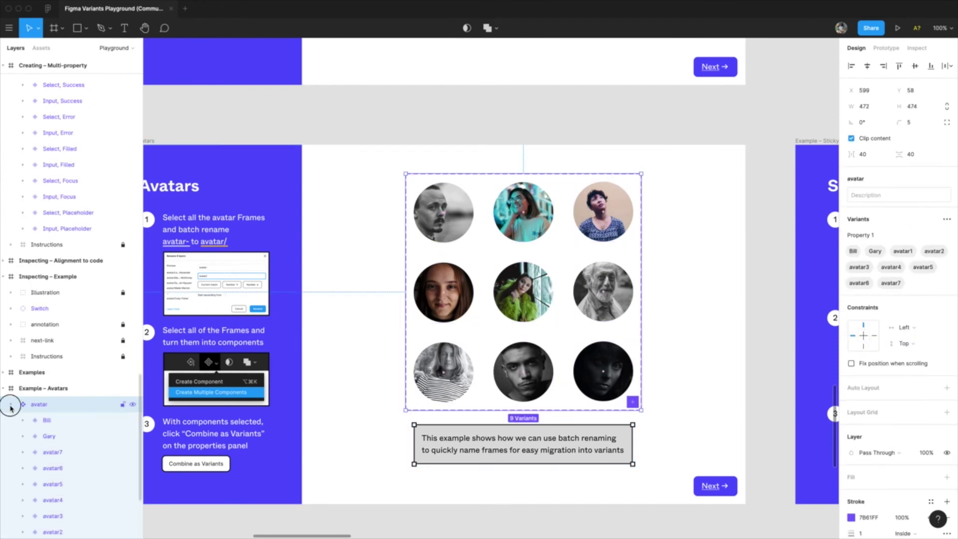
pyautogui.click(10, 405)
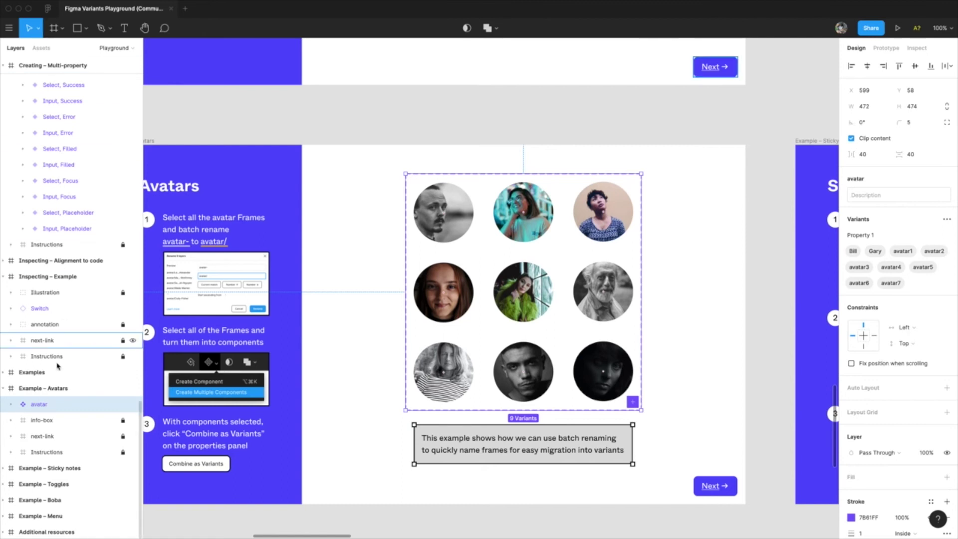
pyautogui.doubleClick(44, 405)
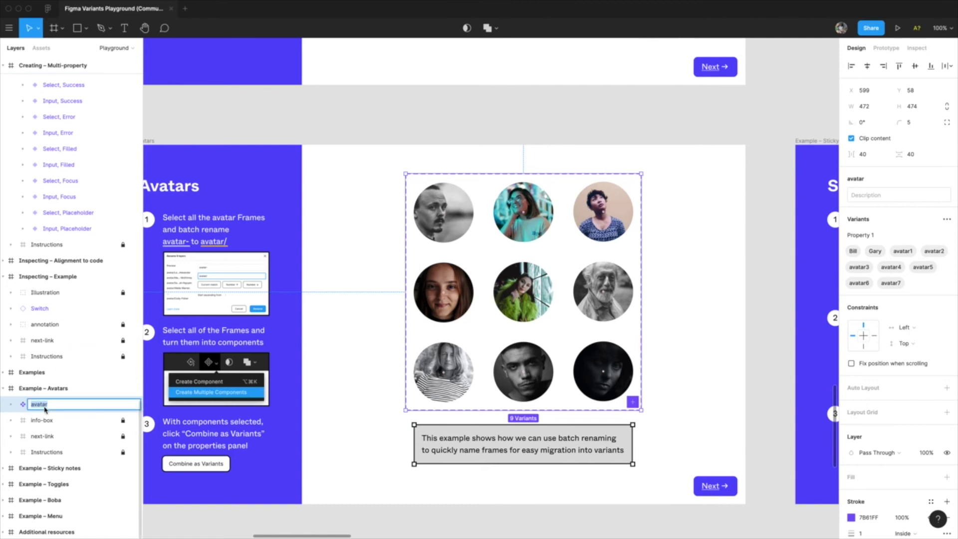
pyautogui.click(42, 48)
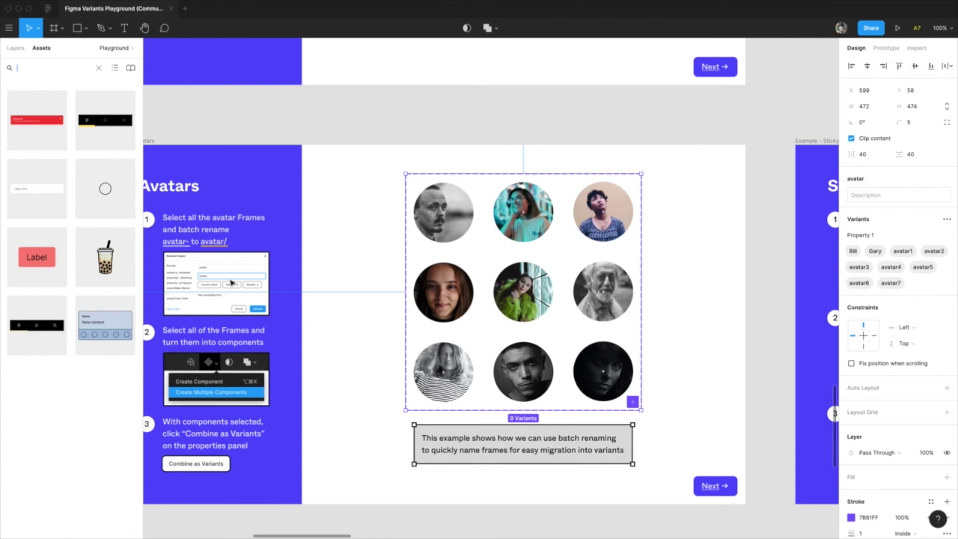
# Search Assets for 'avatar' and place an avatar instance beside the grid
pyautogui.click(31, 68)
pyautogui.write('avatar')
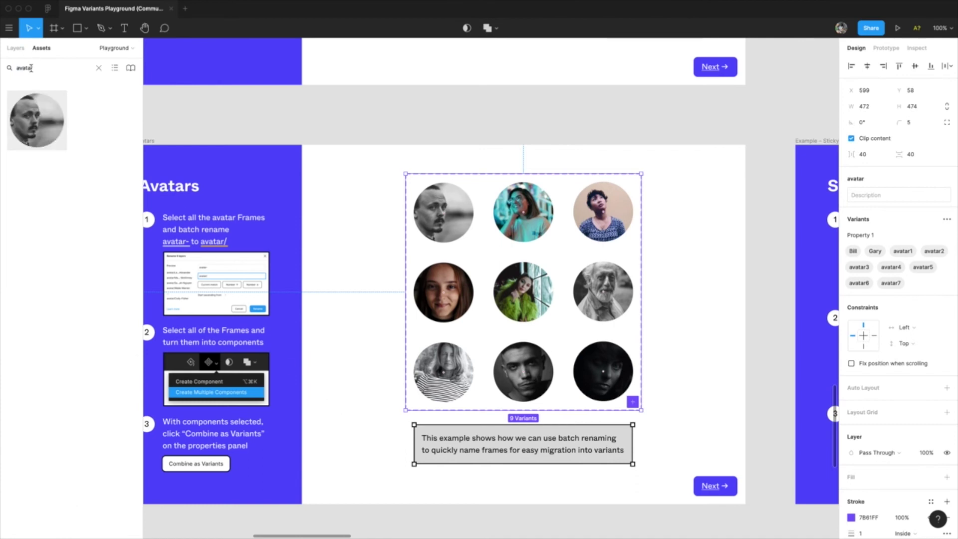
pyautogui.moveTo(48, 122); pyautogui.dragTo(727, 317)
pyautogui.press('Escape')
pyautogui.press('Escape')
pyautogui.click(699, 300)
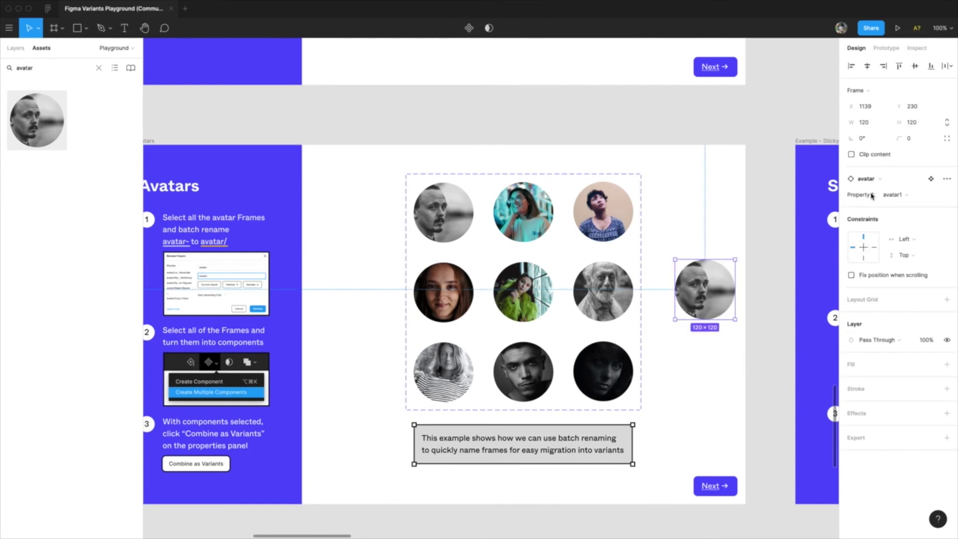
pyautogui.click(398, 192)
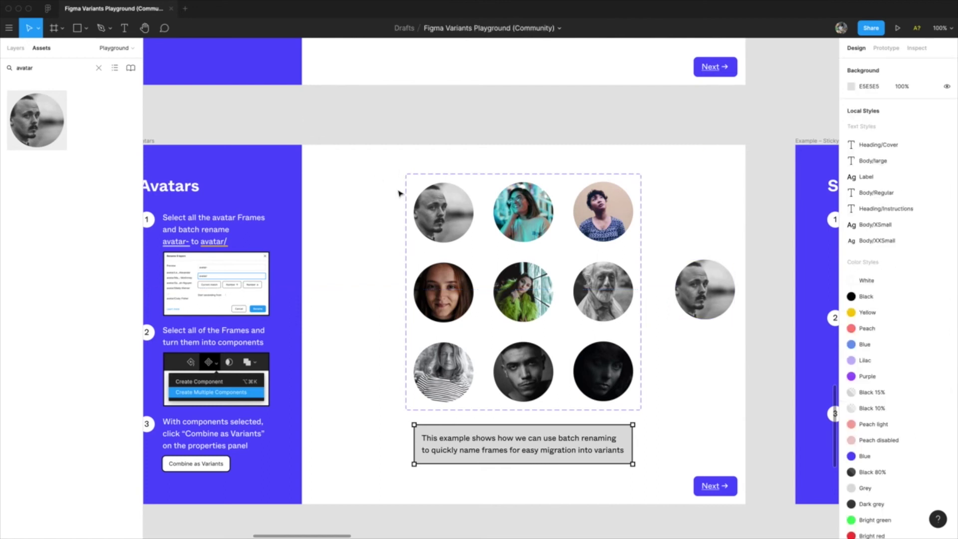
pyautogui.click(729, 264)
# Switch the instance's Property 1 to avatar4, then to avatar6
pyautogui.click(886, 194)
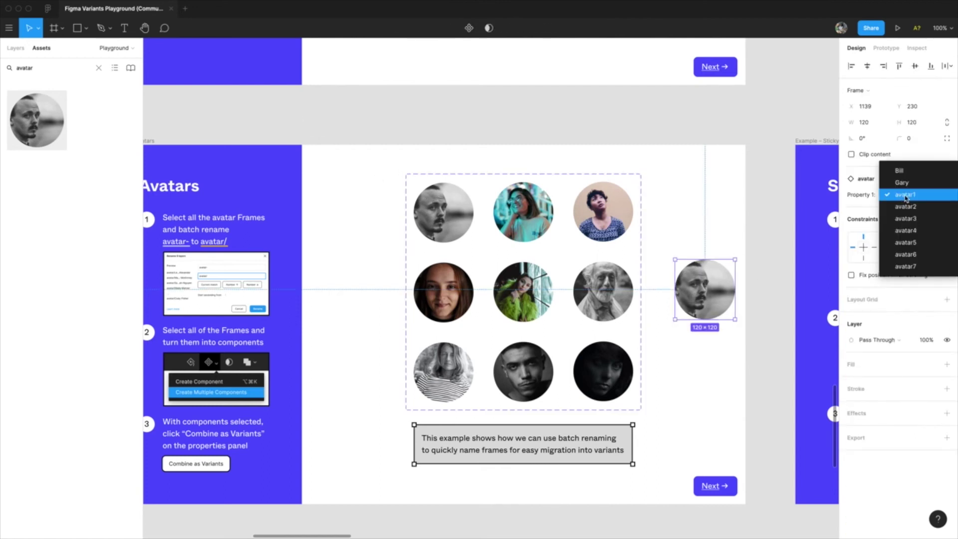
pyautogui.click(921, 231)
pyautogui.click(896, 195)
pyautogui.click(901, 217)
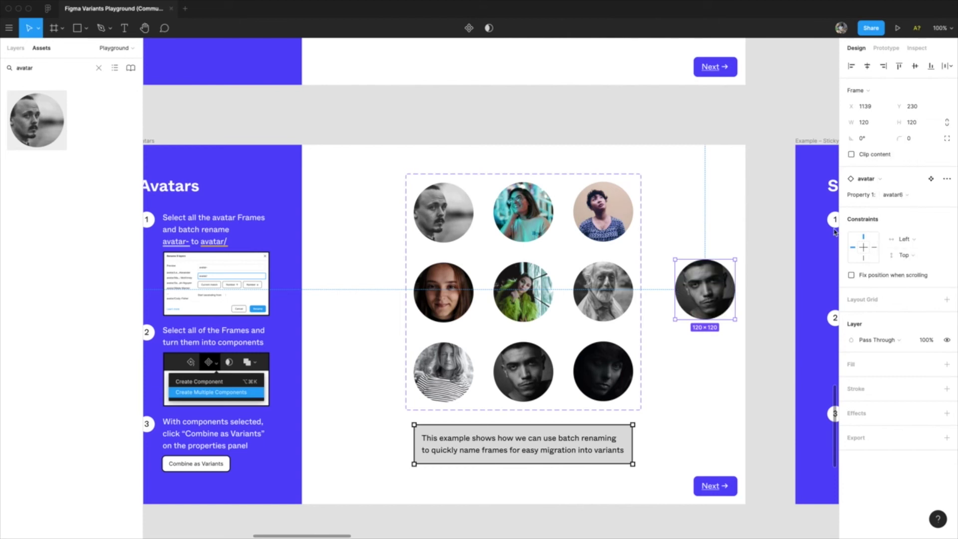
pyautogui.click(758, 264)
pyautogui.click(717, 294)
pyautogui.click(433, 144)
pyautogui.click(441, 201)
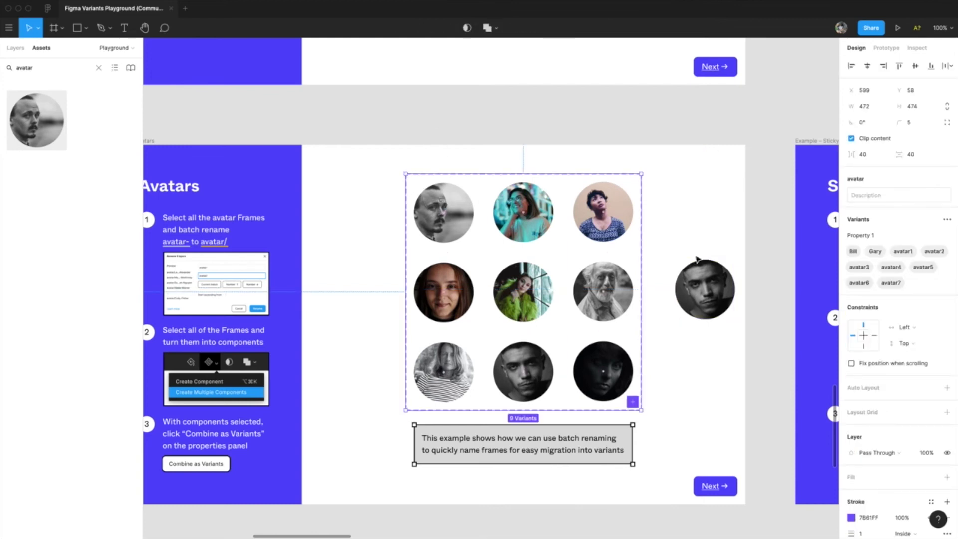
# Rename the avatar variant property 'Property 1' to Name
pyautogui.doubleClick(870, 238)
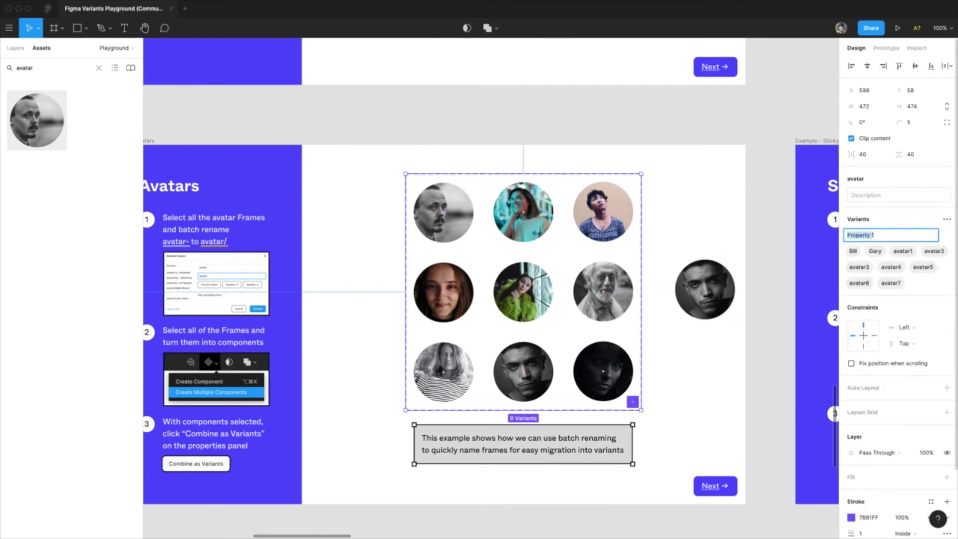
pyautogui.write('Name')
pyautogui.press('Return')
pyautogui.click(719, 235)
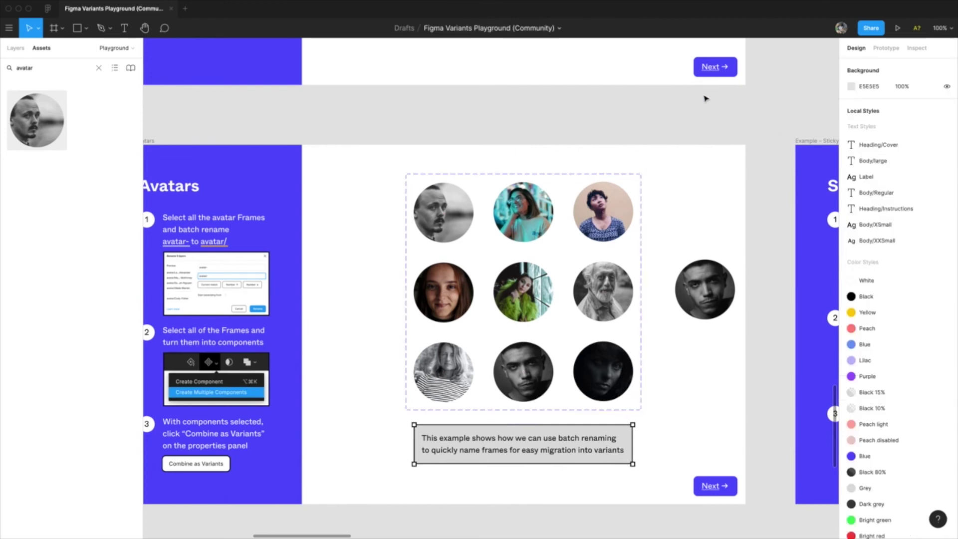
# Switch the placed avatar instance to Bill, then Gary, level with the grid's top row
pyautogui.click(704, 292)
pyautogui.moveTo(704, 292); pyautogui.dragTo(711, 148)
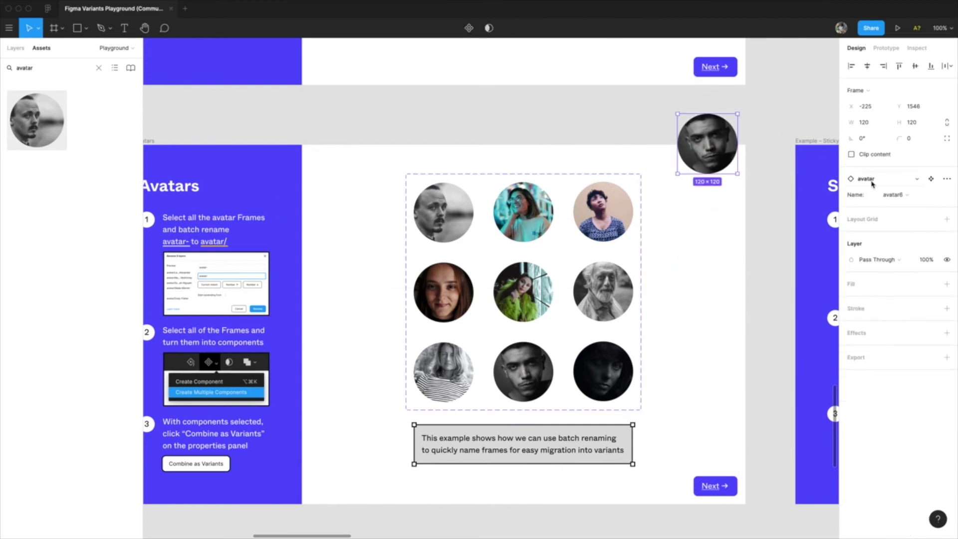
pyautogui.click(901, 196)
pyautogui.click(903, 111)
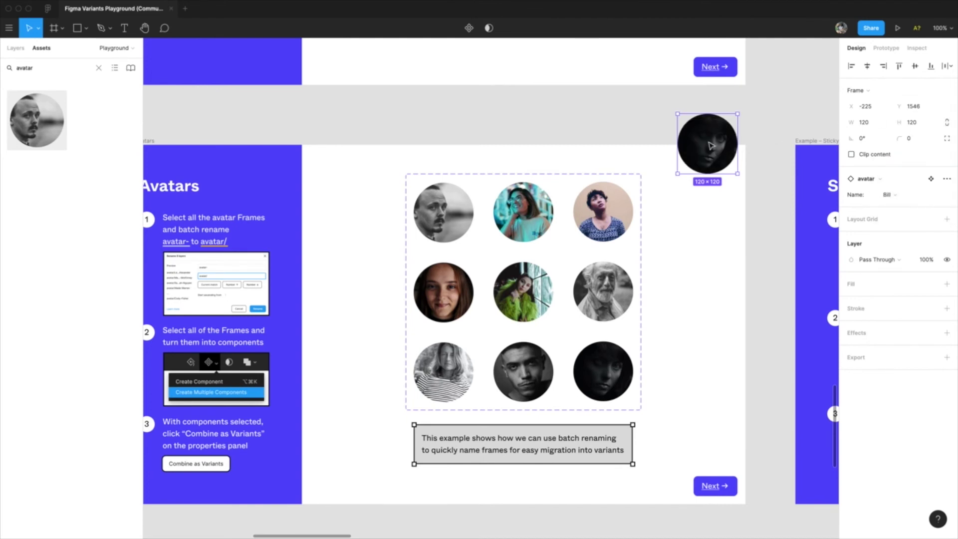
pyautogui.moveTo(712, 145); pyautogui.dragTo(684, 292)
pyautogui.click(894, 196)
pyautogui.click(901, 210)
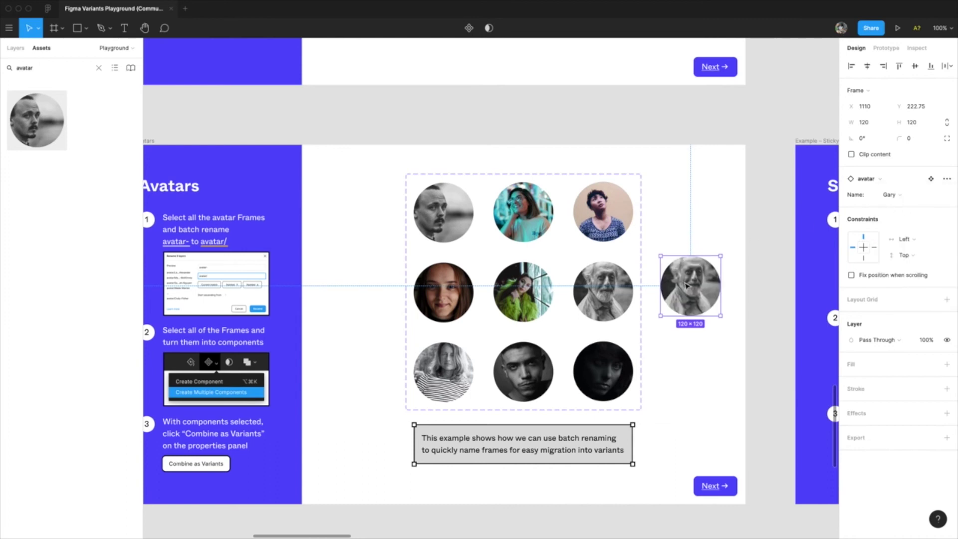
pyautogui.moveTo(687, 286); pyautogui.dragTo(698, 243)
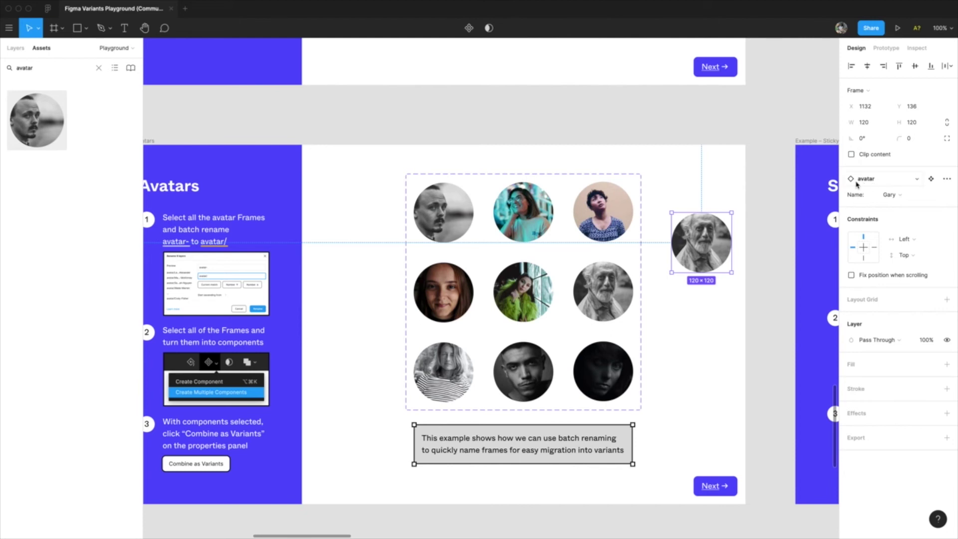
pyautogui.click(910, 199)
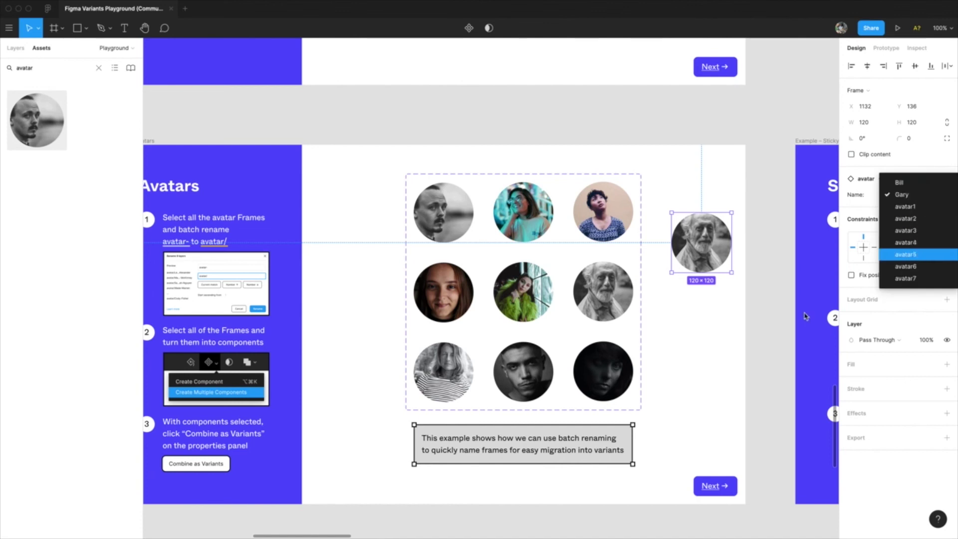
pyautogui.click(778, 323)
pyautogui.click(776, 322)
# Filter assets to 'note', place a sticky note, and turn it red, then yellow
pyautogui.moveTo(768, 316); pyautogui.dragTo(636, 316)
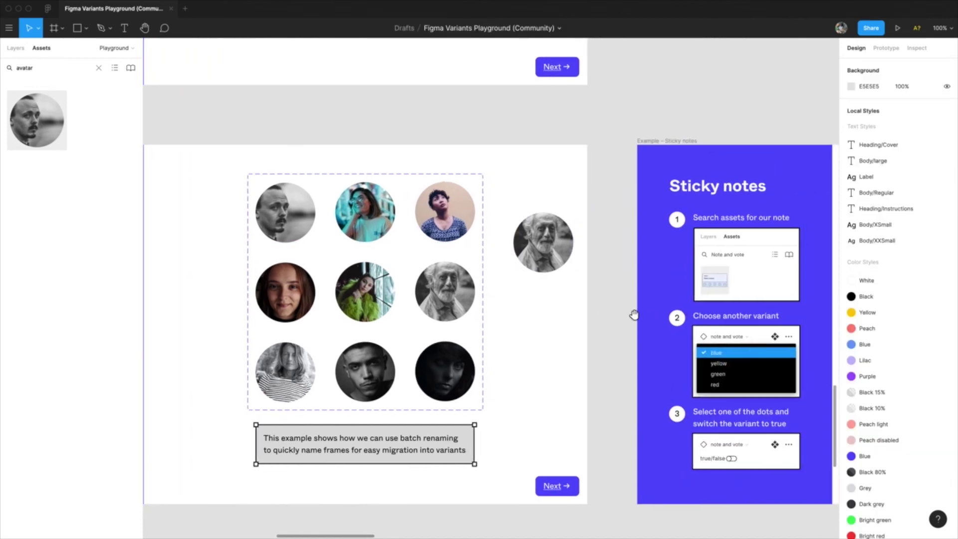
pyautogui.moveTo(813, 268); pyautogui.dragTo(482, 212)
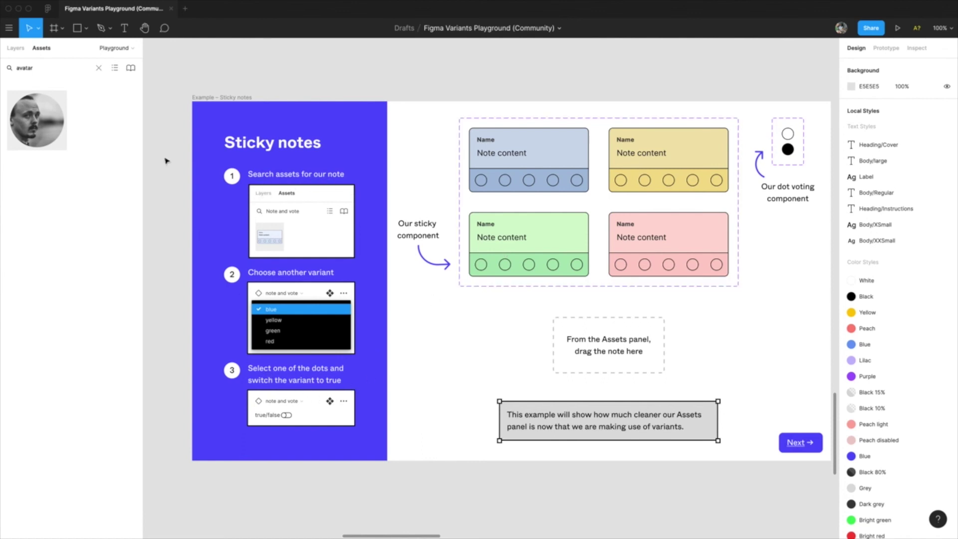
pyautogui.doubleClick(35, 69)
pyautogui.write('notes')
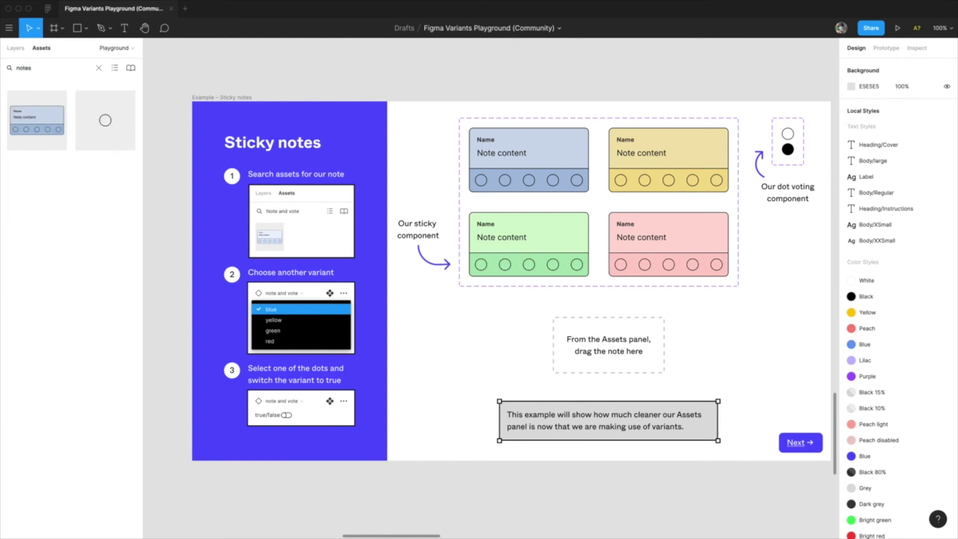
pyautogui.moveTo(31, 117); pyautogui.dragTo(612, 332)
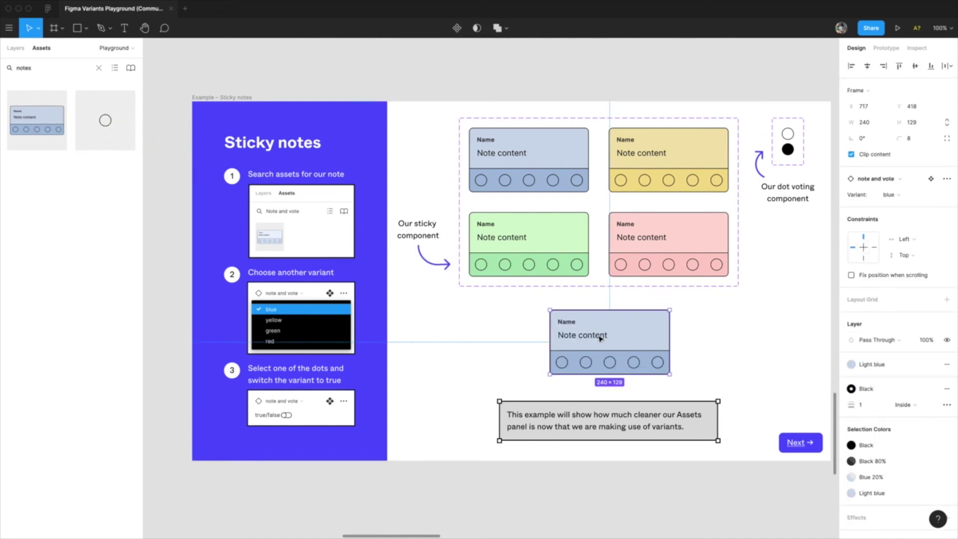
pyautogui.click(888, 198)
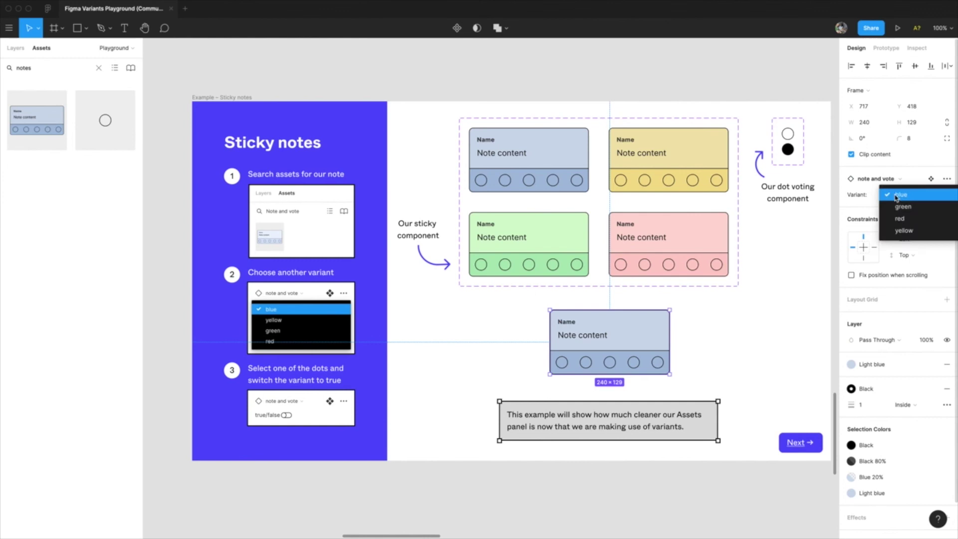
pyautogui.click(919, 217)
pyautogui.click(891, 194)
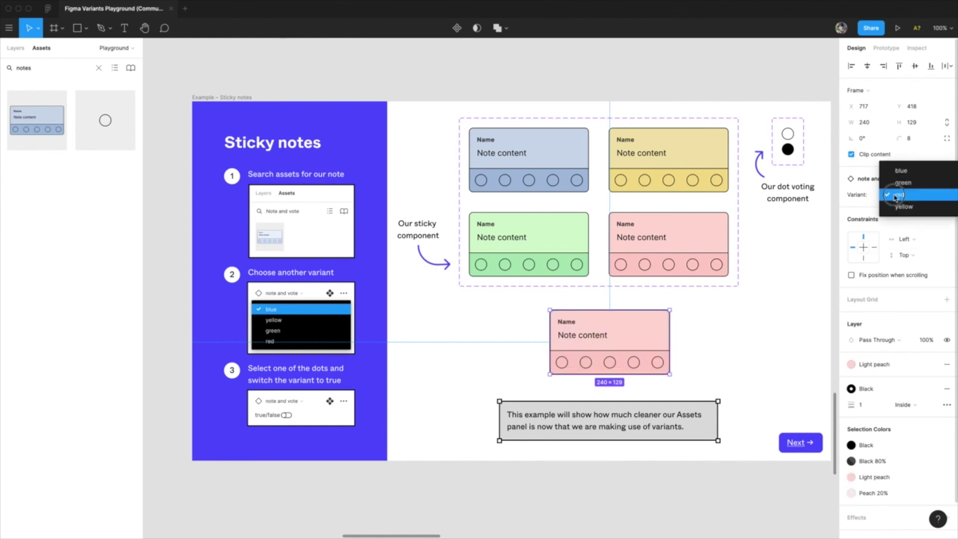
pyautogui.click(894, 203)
pyautogui.click(680, 363)
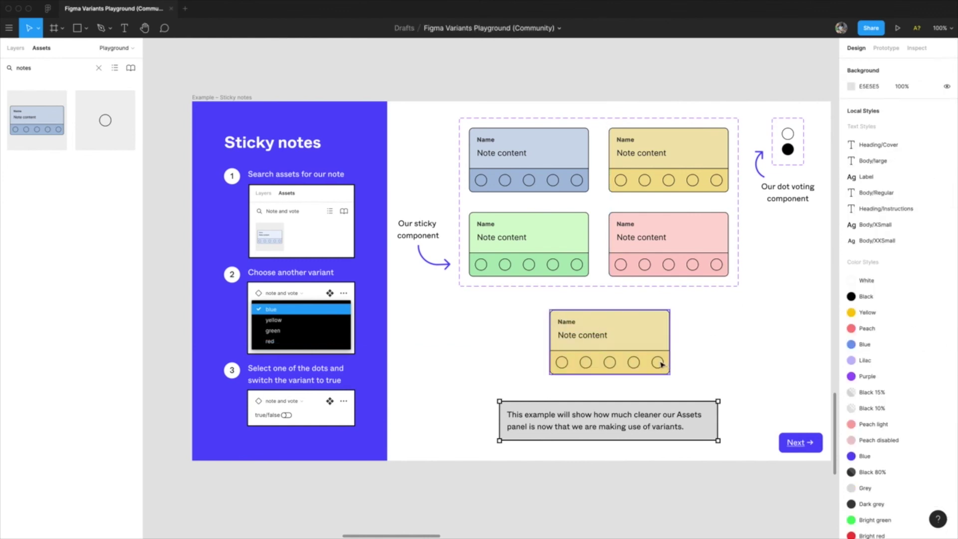
# Switch the fifth and second voting dots on the yellow note to filled
pyautogui.doubleClick(658, 362)
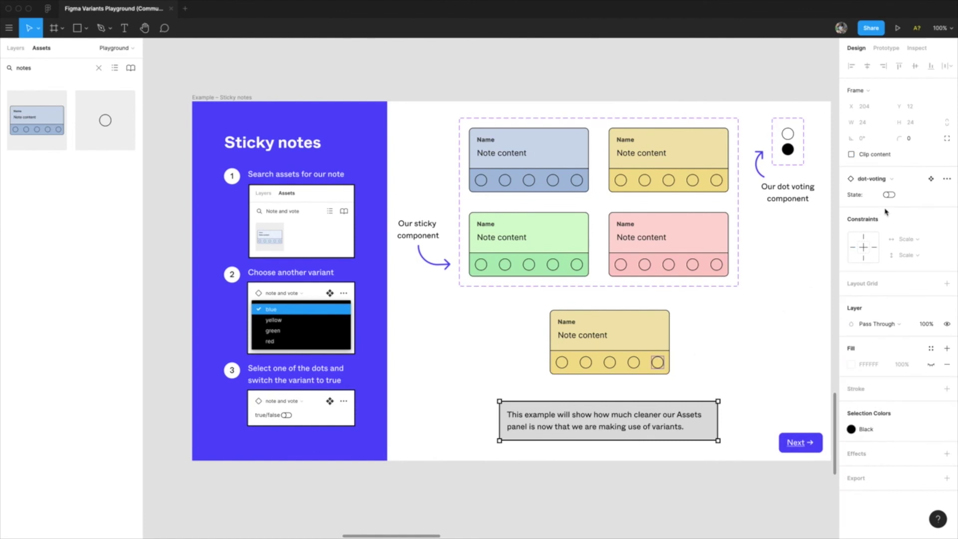
pyautogui.click(889, 194)
pyautogui.click(586, 362)
pyautogui.click(890, 194)
pyautogui.click(744, 367)
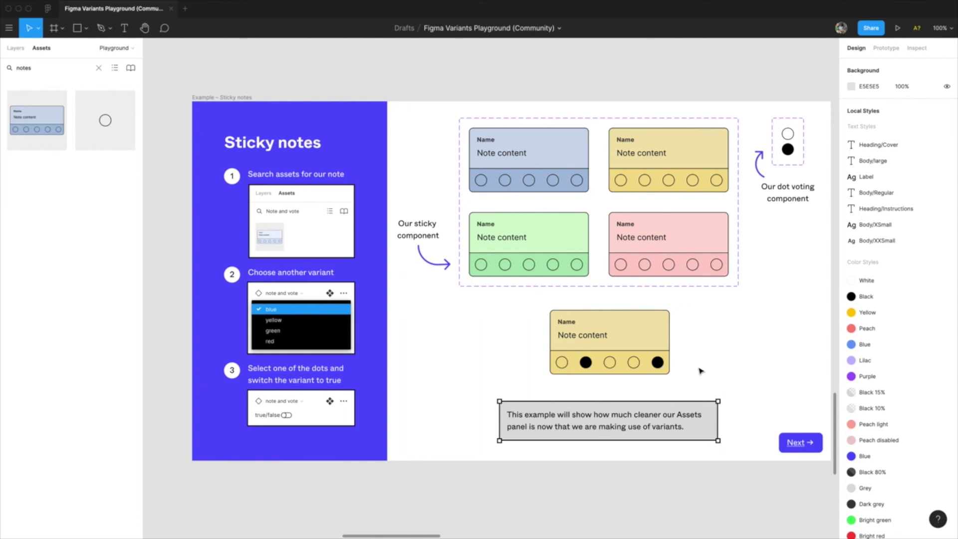
pyautogui.hscroll(6, 691, 336)
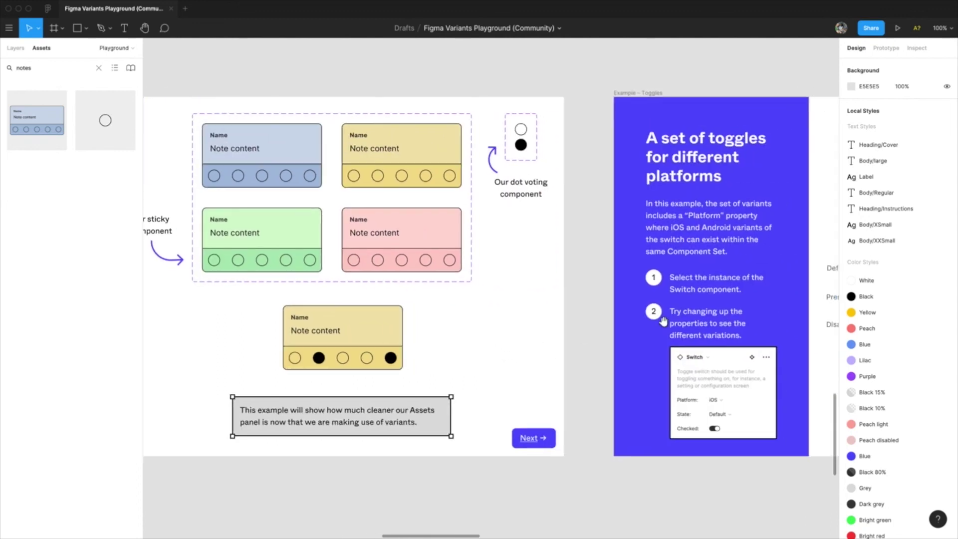
# Set the Change my properties switch's Platform to Android with Checked off
pyautogui.hscroll(7, 663, 321)
pyautogui.hscroll(3, 327, 321)
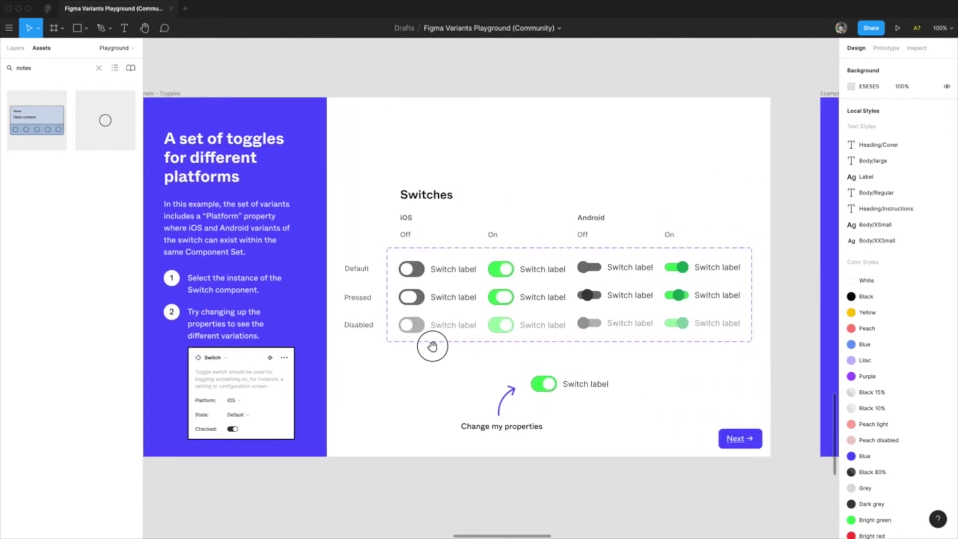
pyautogui.moveTo(432, 346); pyautogui.dragTo(457, 359)
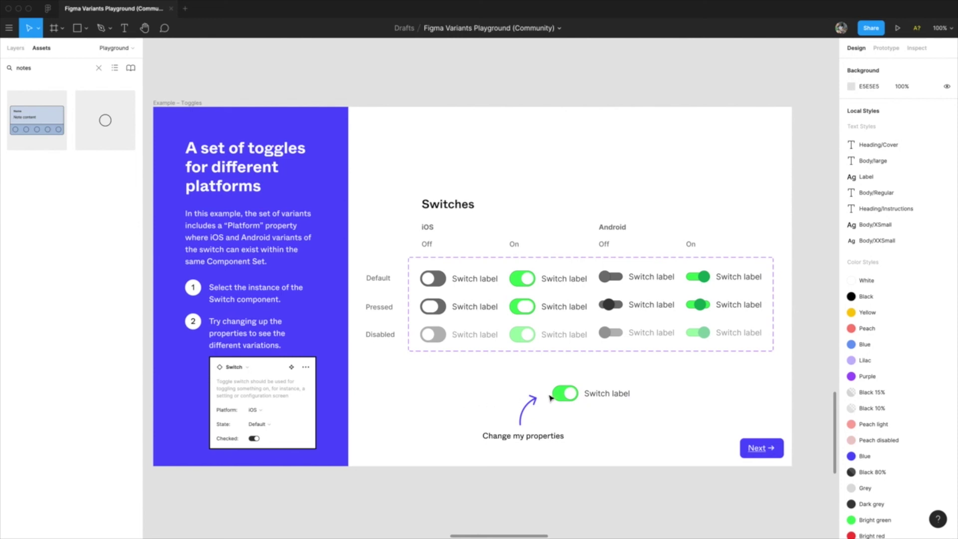
pyautogui.click(566, 397)
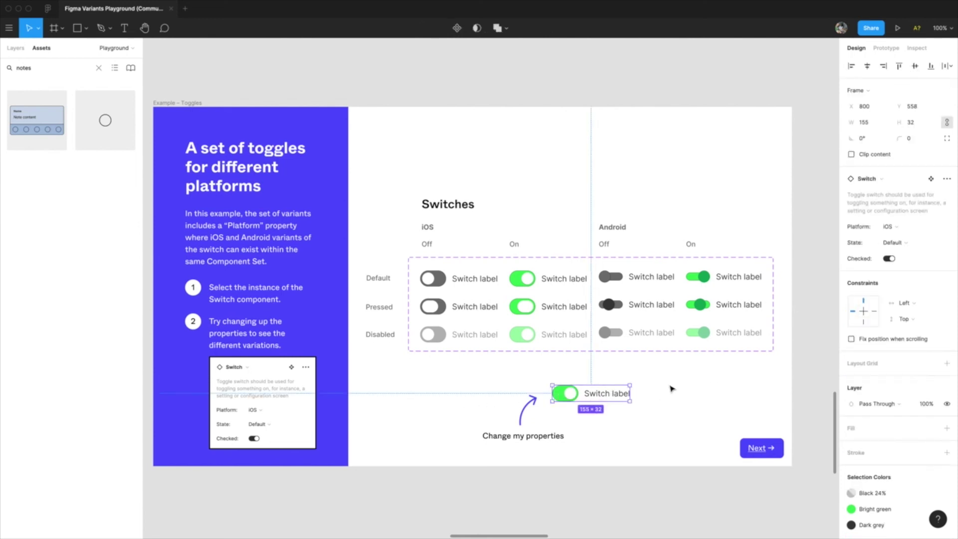
pyautogui.moveTo(661, 394); pyautogui.dragTo(858, 199)
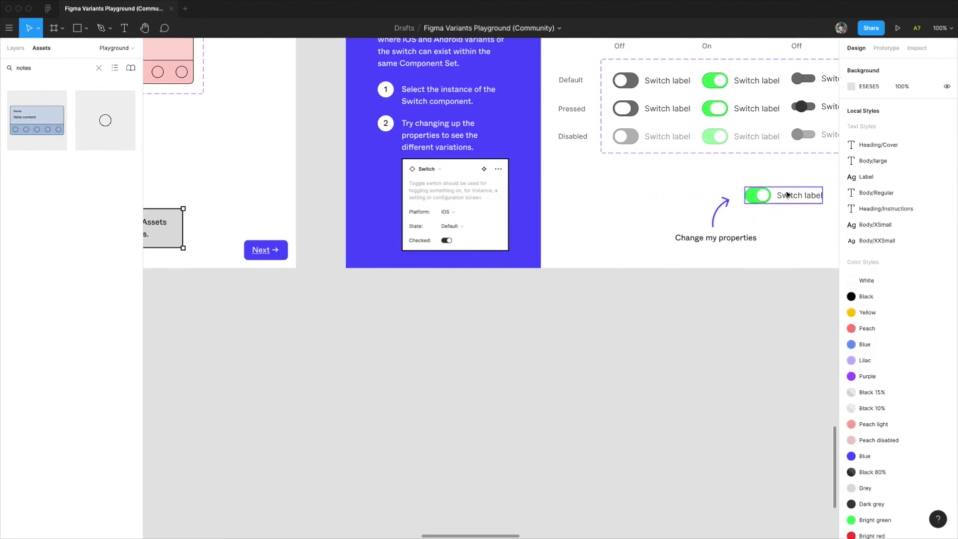
pyautogui.click(901, 180)
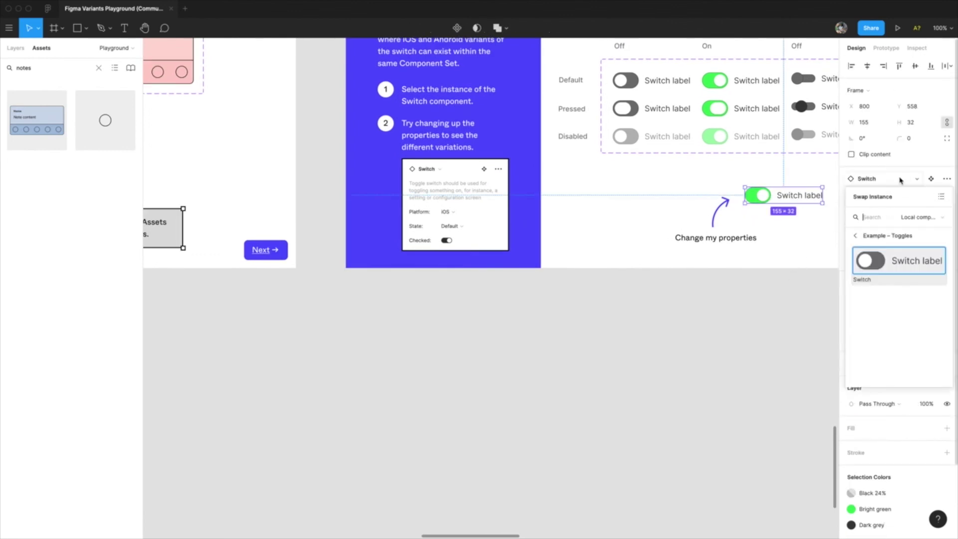
pyautogui.click(901, 179)
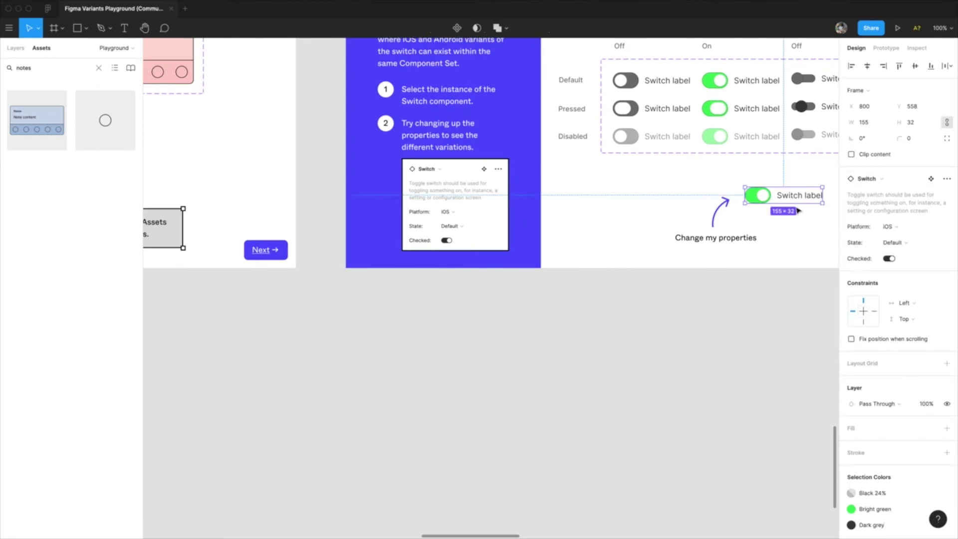
pyautogui.click(903, 229)
pyautogui.click(917, 217)
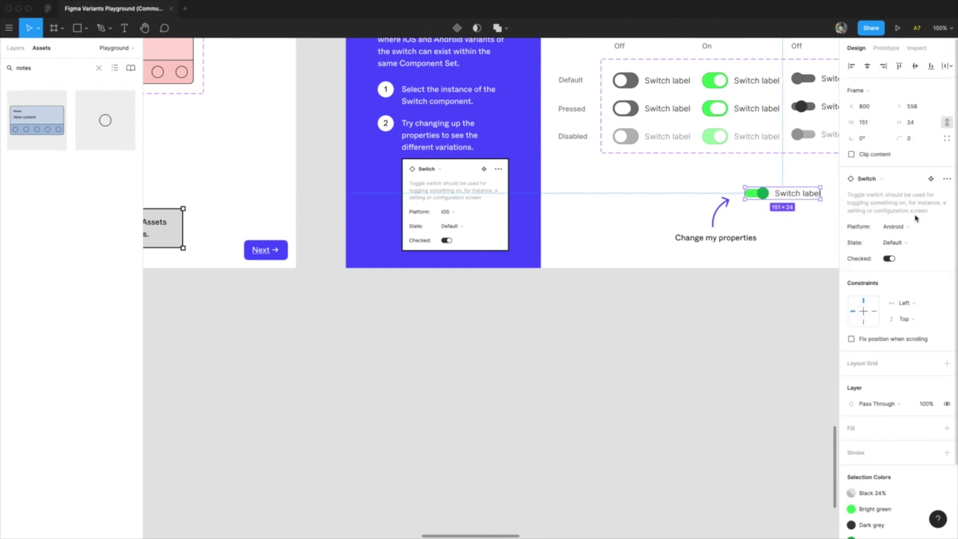
pyautogui.click(890, 257)
# Try the switch's Pressed, Deactivated and Focussed states, then turn Checked back on
pyautogui.click(893, 243)
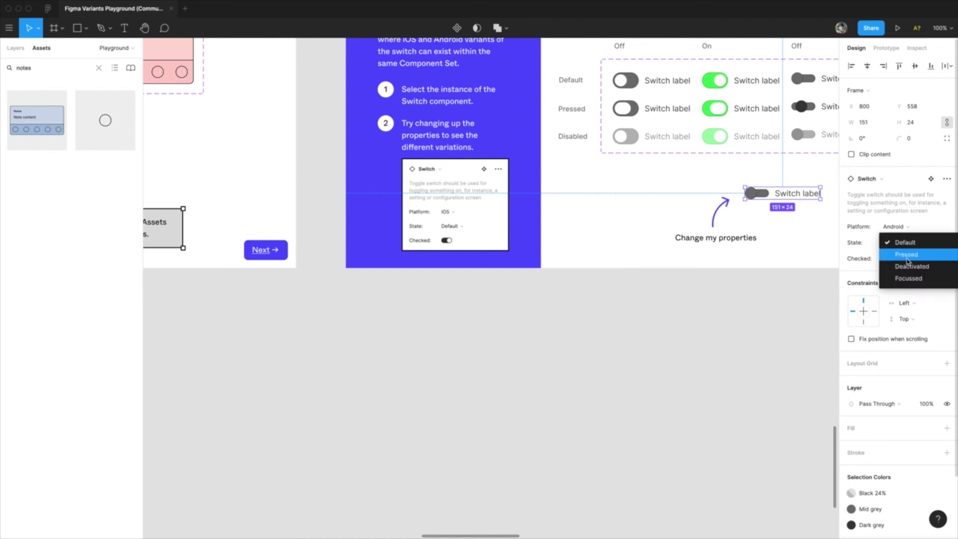
pyautogui.click(907, 255)
pyautogui.click(899, 243)
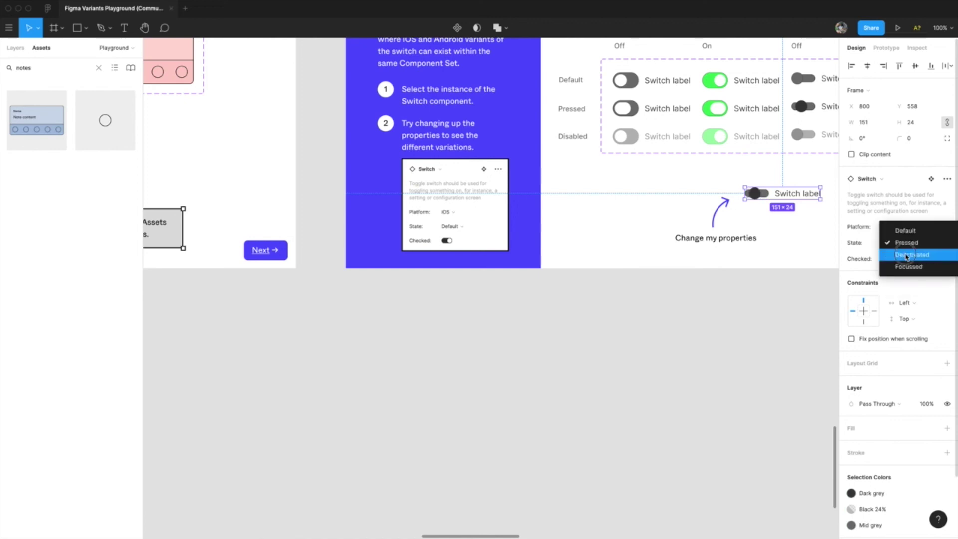
pyautogui.click(906, 253)
pyautogui.click(906, 245)
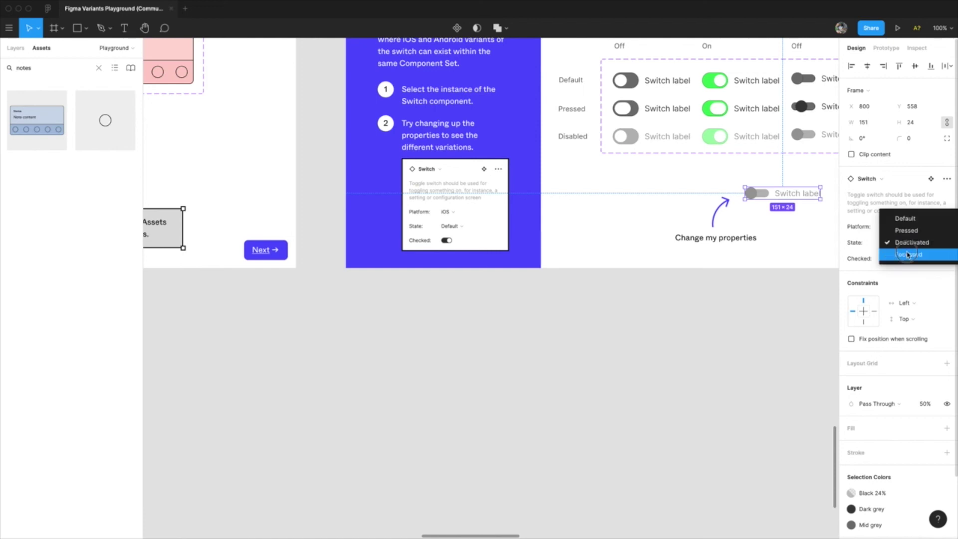
pyautogui.click(908, 255)
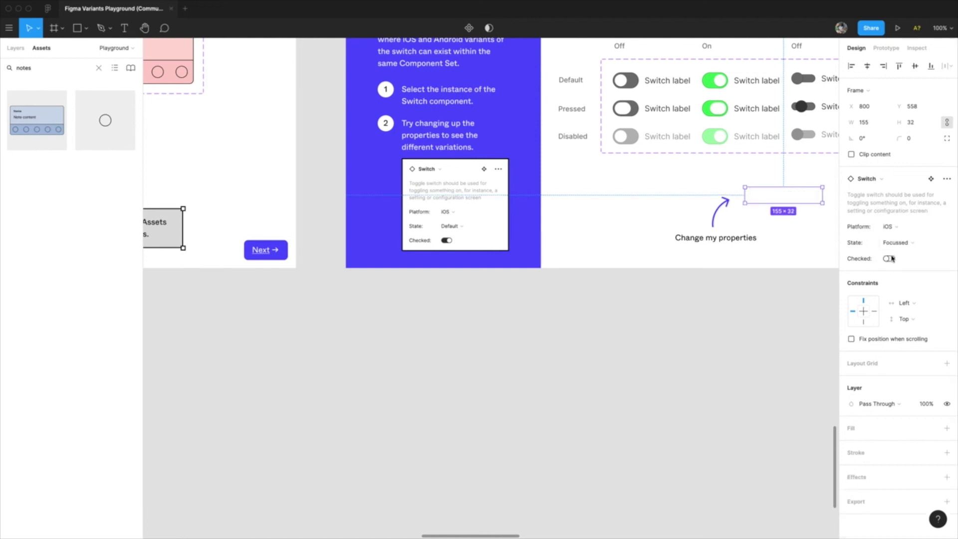
pyautogui.click(890, 258)
# Settle the switch on Android, Default state, Checked
pyautogui.click(890, 258)
pyautogui.click(898, 243)
pyautogui.click(900, 218)
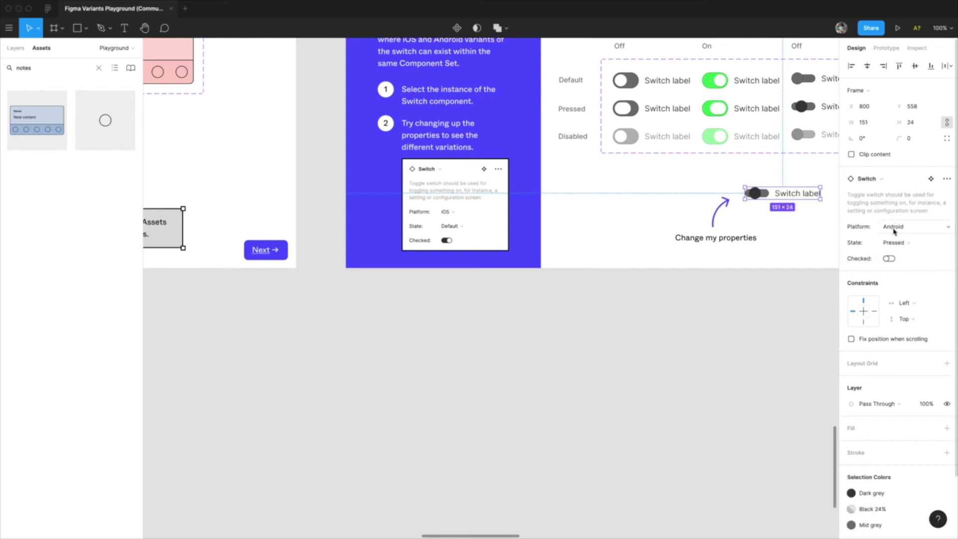
pyautogui.click(894, 243)
pyautogui.click(906, 228)
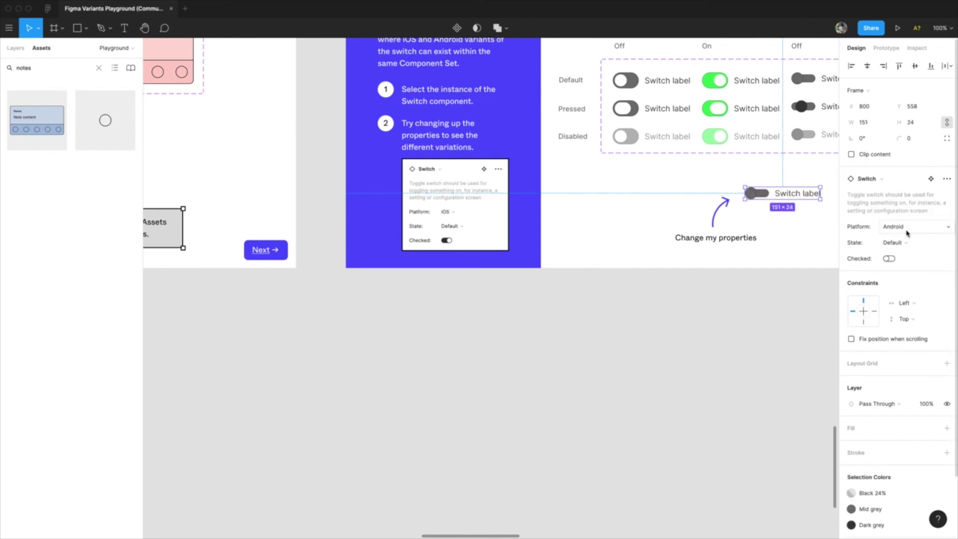
pyautogui.click(890, 258)
pyautogui.click(764, 307)
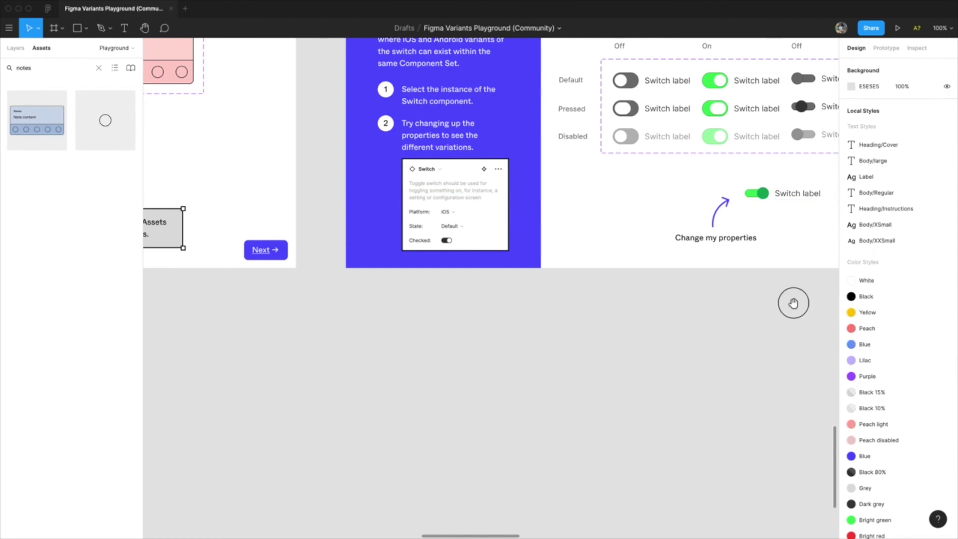
# Pan the canvas over to the Boba example frame
pyautogui.moveTo(792, 299); pyautogui.dragTo(452, 477)
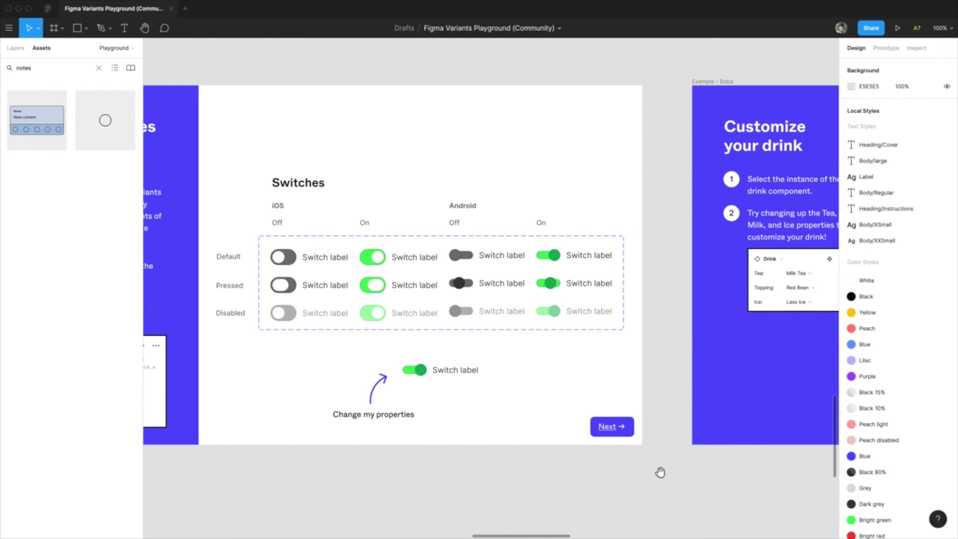
pyautogui.moveTo(661, 473); pyautogui.dragTo(539, 481)
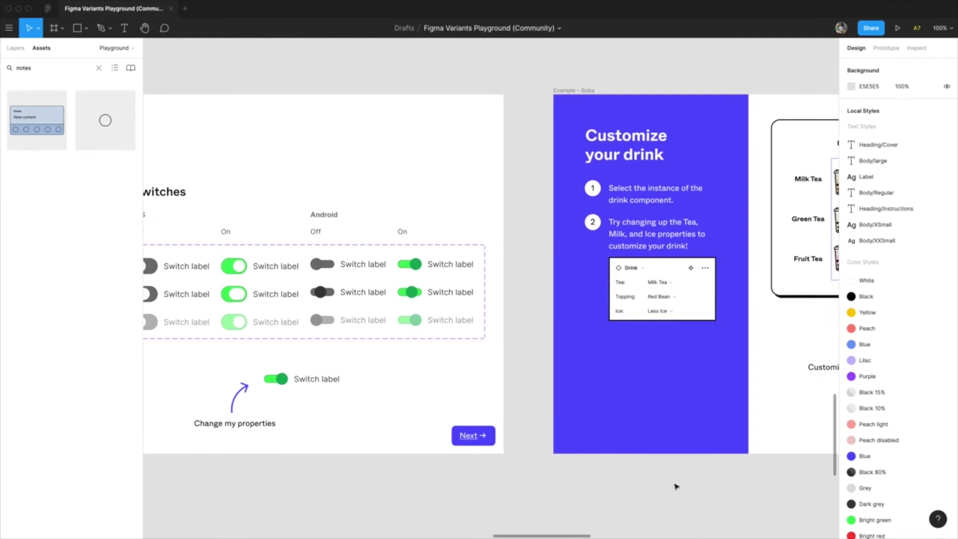
pyautogui.moveTo(434, 387); pyautogui.dragTo(571, 387)
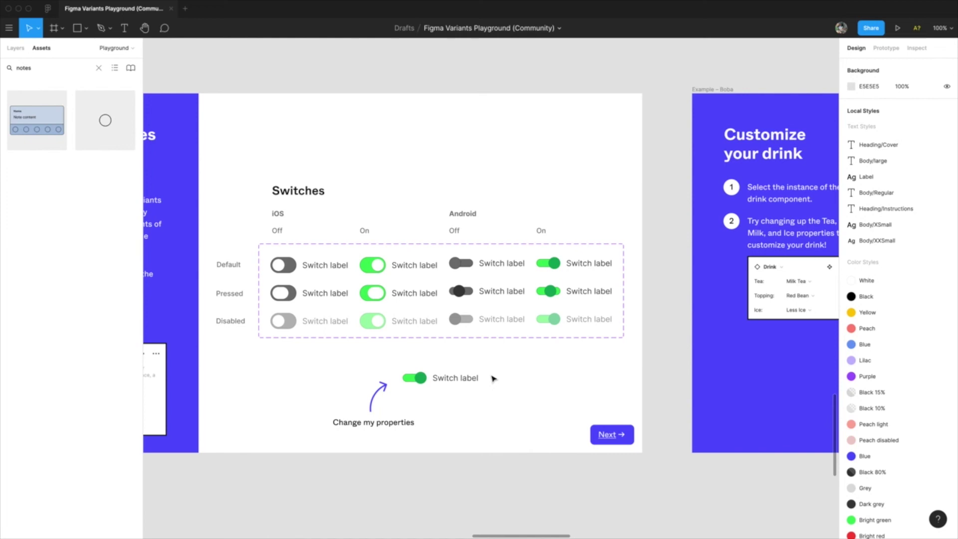
pyautogui.hscroll(10, 612, 375)
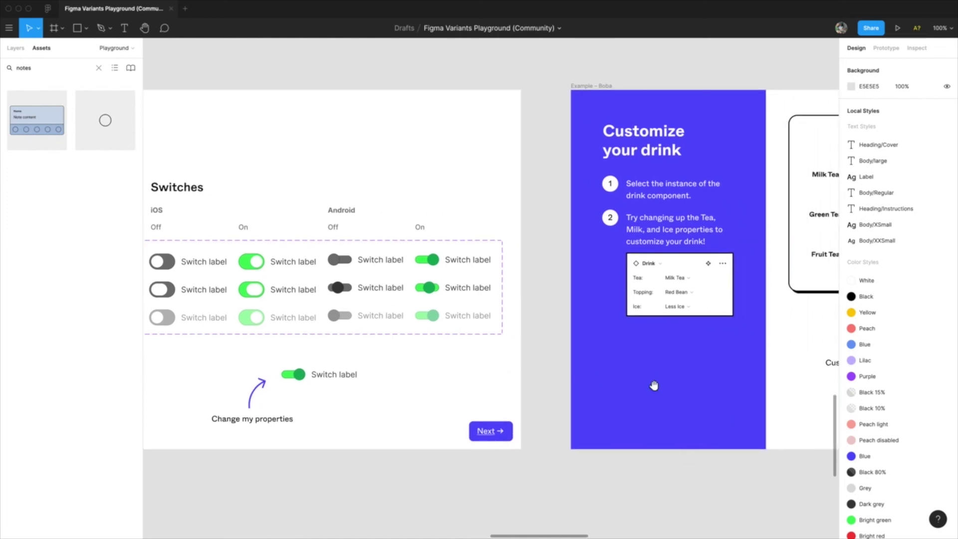
pyautogui.hscroll(10, 533, 404)
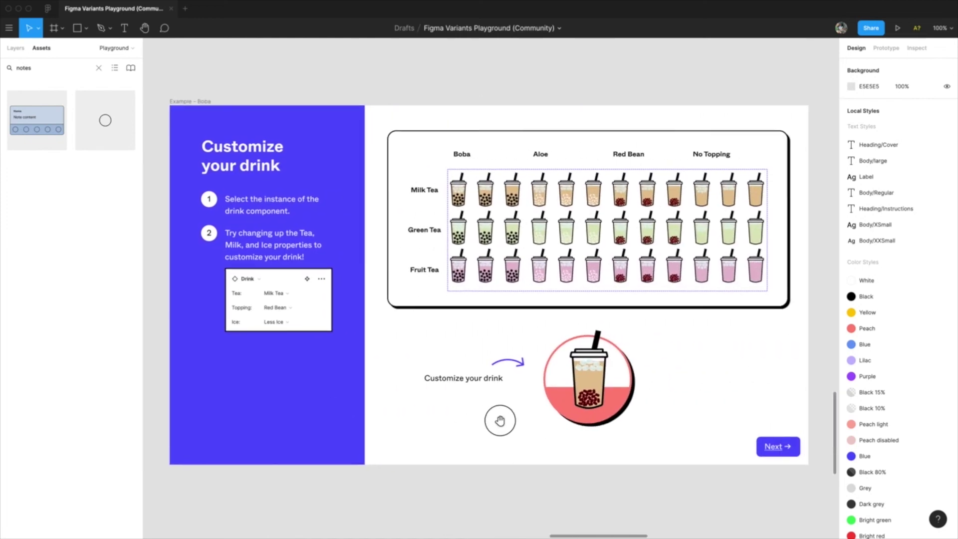
pyautogui.hscroll(-1, 492, 411)
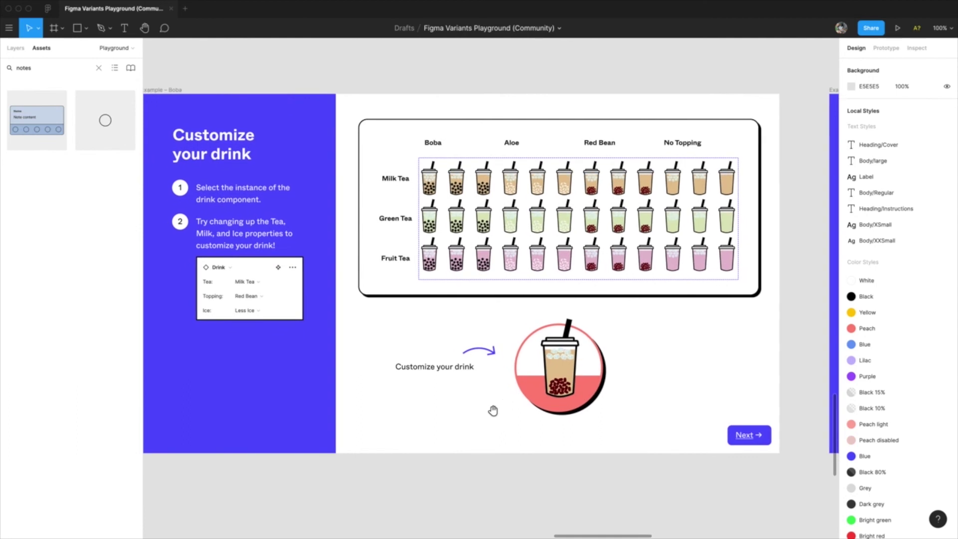
# Set the boba cup drink's tea to Green Tea and try the Boba topping
pyautogui.click(558, 344)
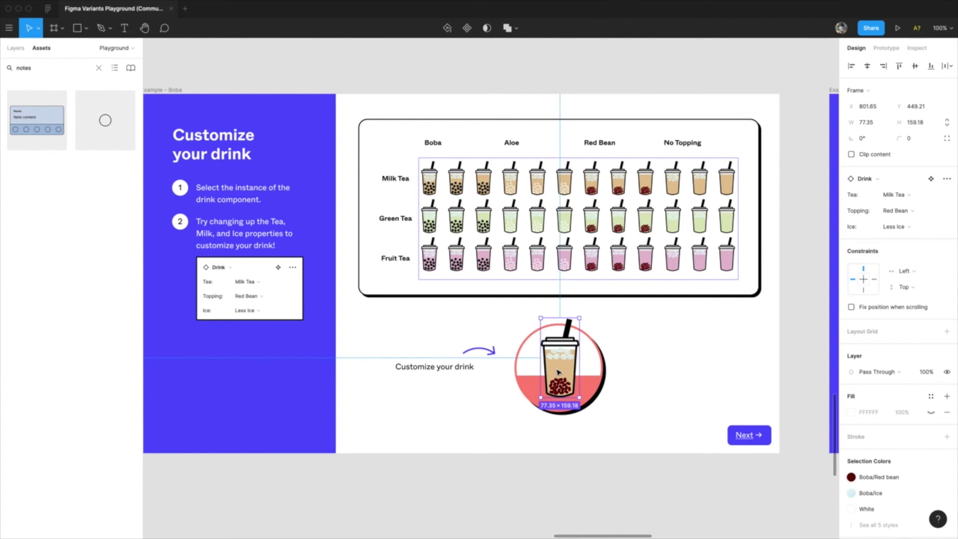
pyautogui.click(906, 195)
pyautogui.click(909, 183)
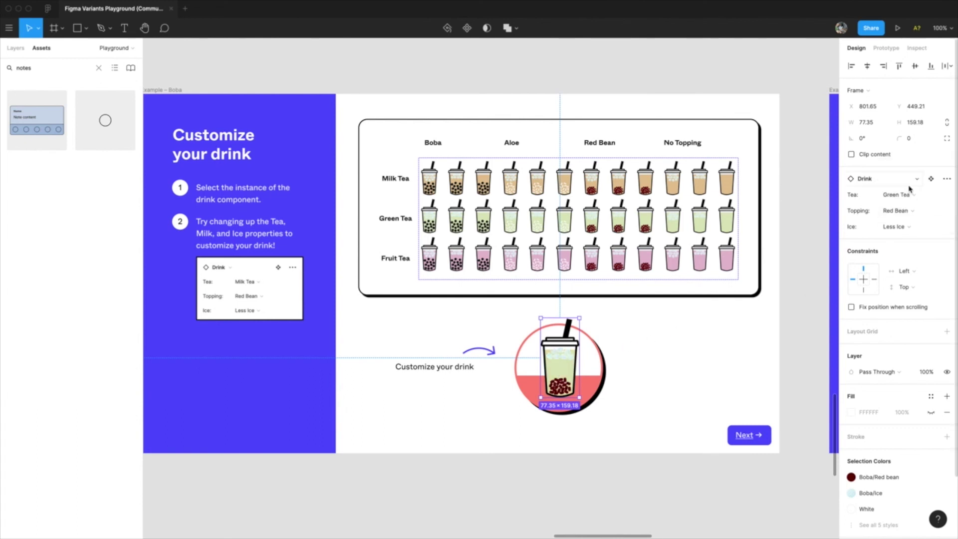
pyautogui.click(905, 212)
pyautogui.click(907, 203)
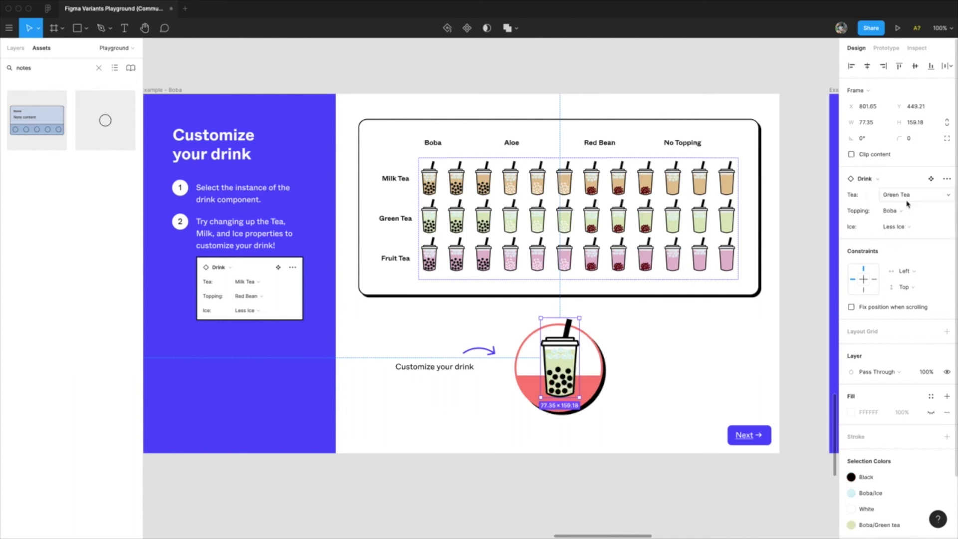
pyautogui.click(908, 197)
pyautogui.click(907, 196)
# Finish the drink with No Topping and No Ice, then inspect the variant set and circled drink
pyautogui.click(907, 212)
pyautogui.click(904, 198)
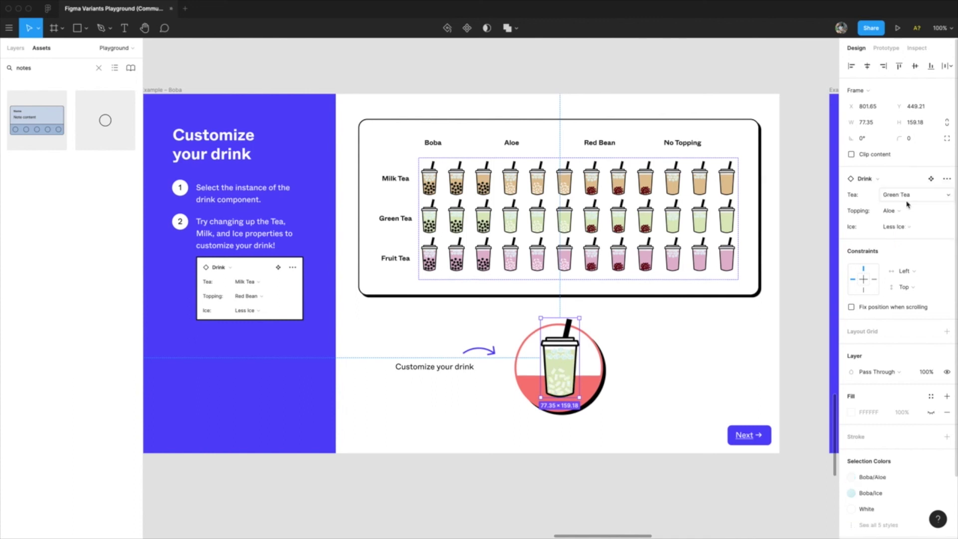
pyautogui.click(907, 210)
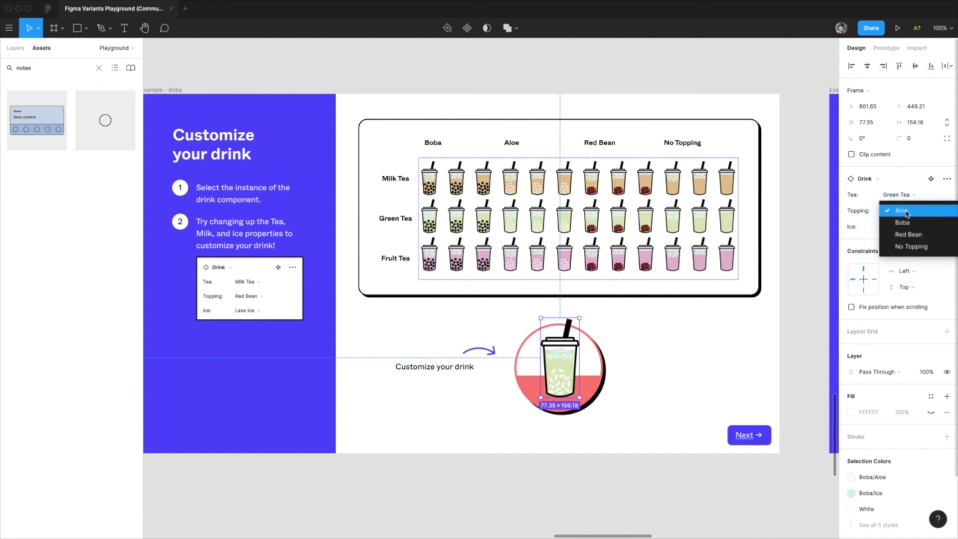
pyautogui.click(918, 247)
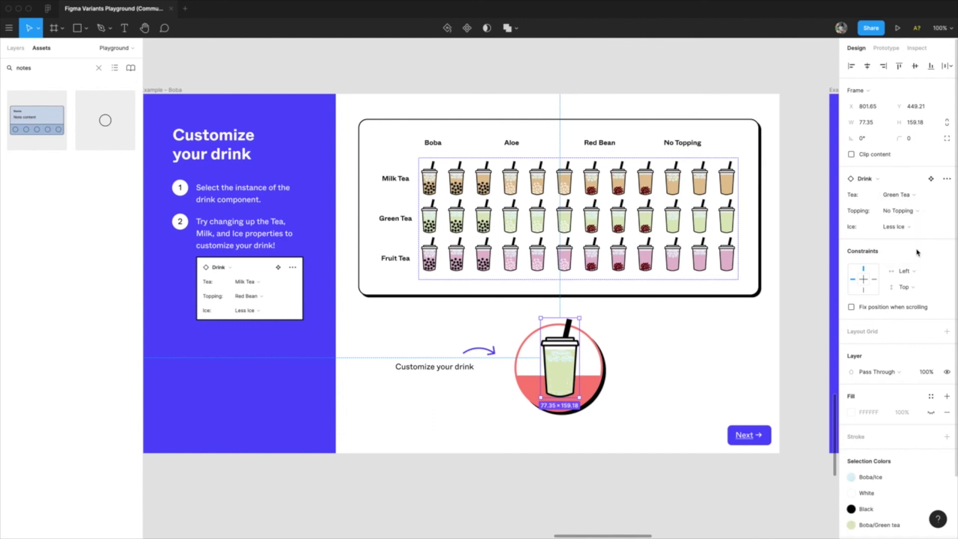
pyautogui.click(901, 229)
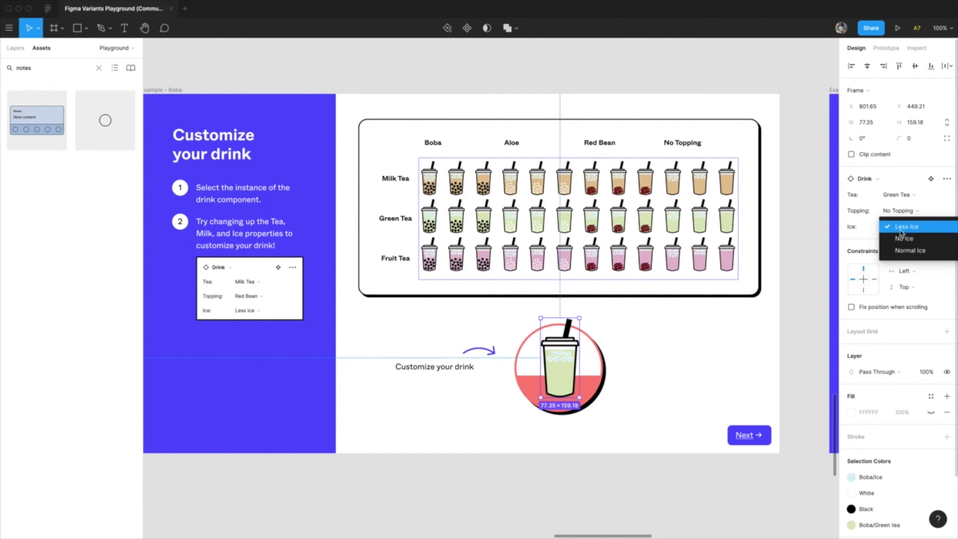
pyautogui.click(903, 240)
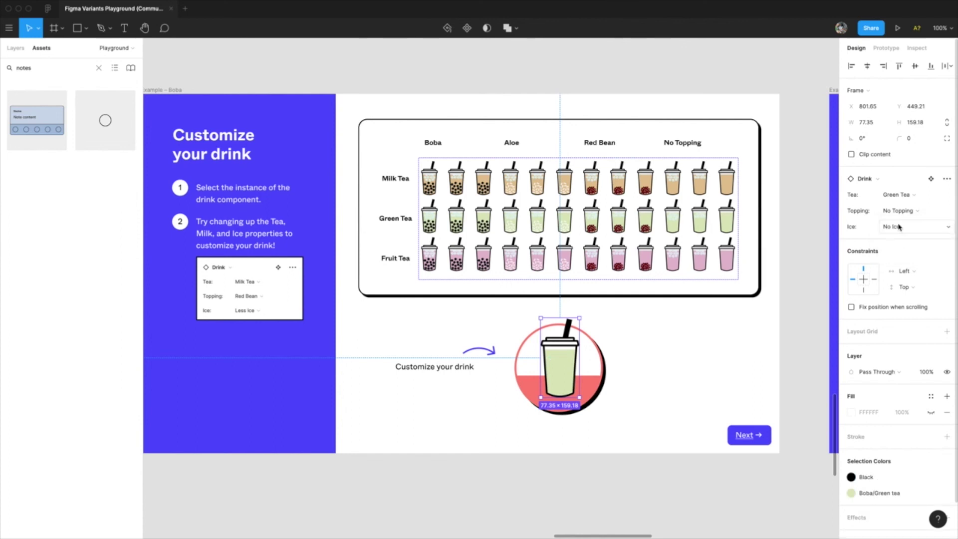
pyautogui.click(635, 321)
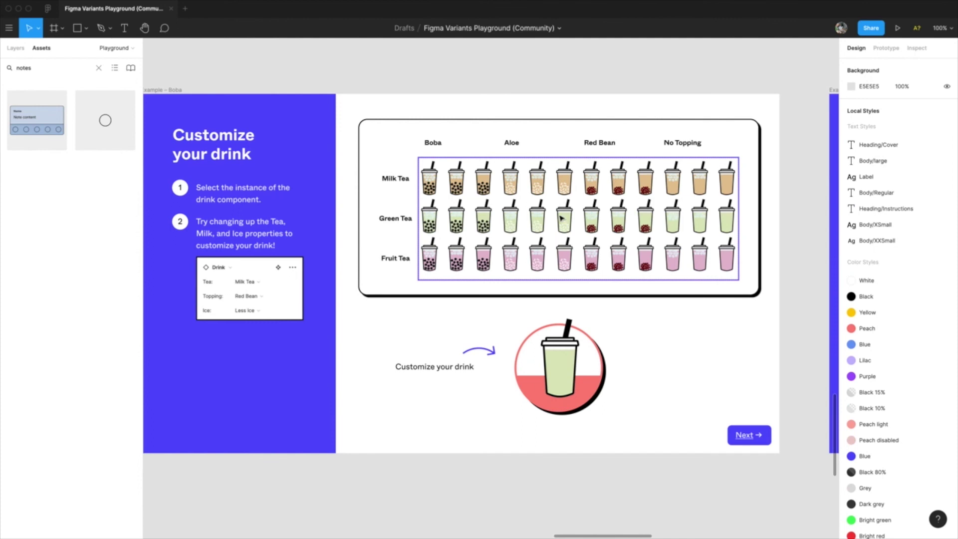
pyautogui.click(451, 178)
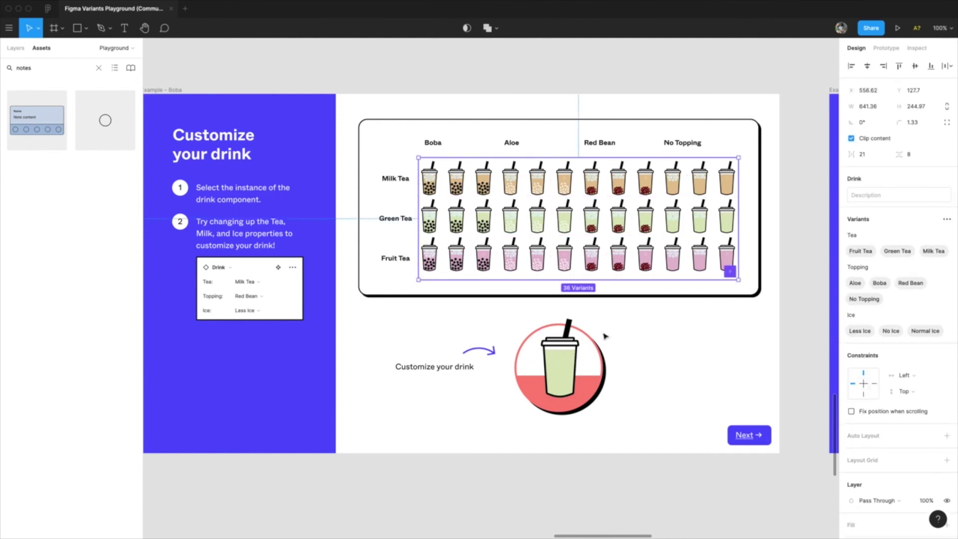
pyautogui.click(577, 370)
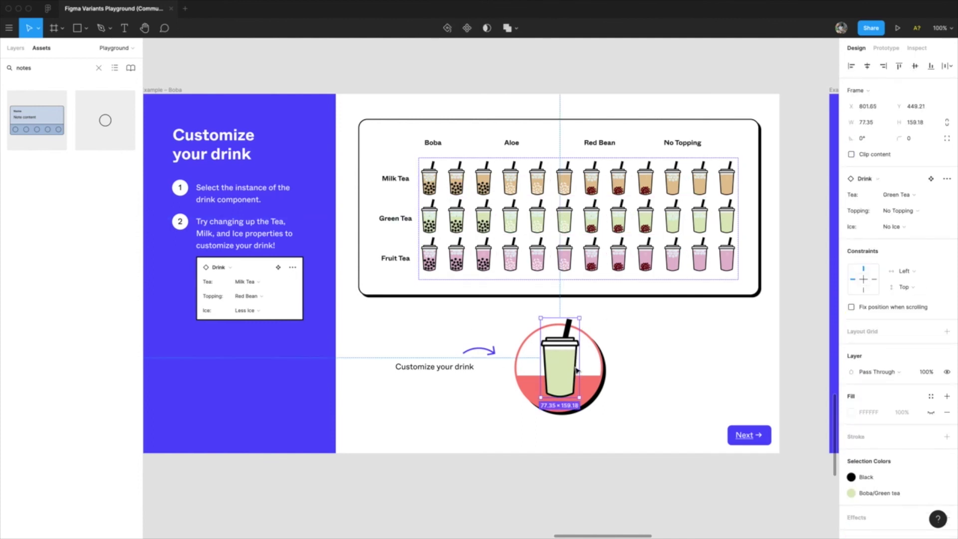
# Pan across to the 'A mobile and desktop menu' example frame and centre it
pyautogui.click(725, 465)
pyautogui.hscroll(10, 649, 467)
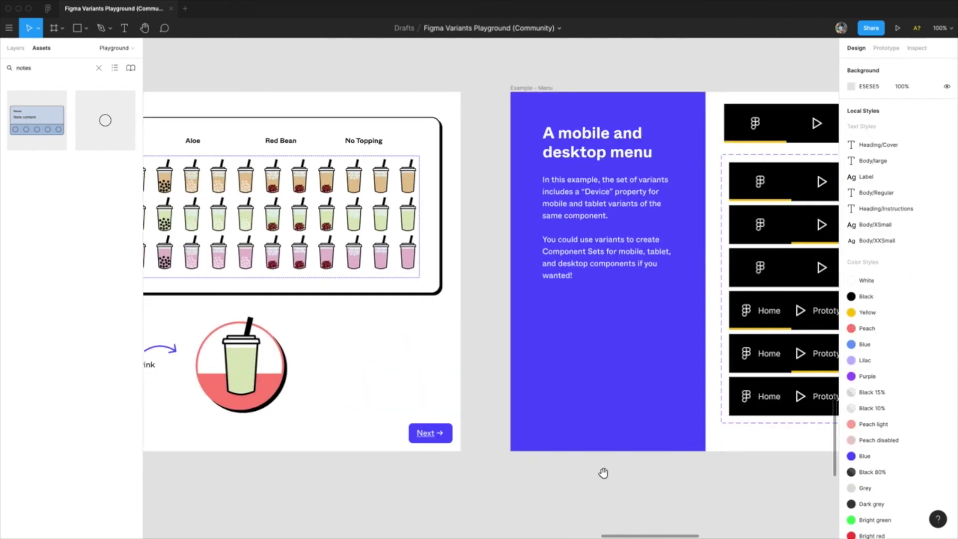
pyautogui.hscroll(10, 484, 478)
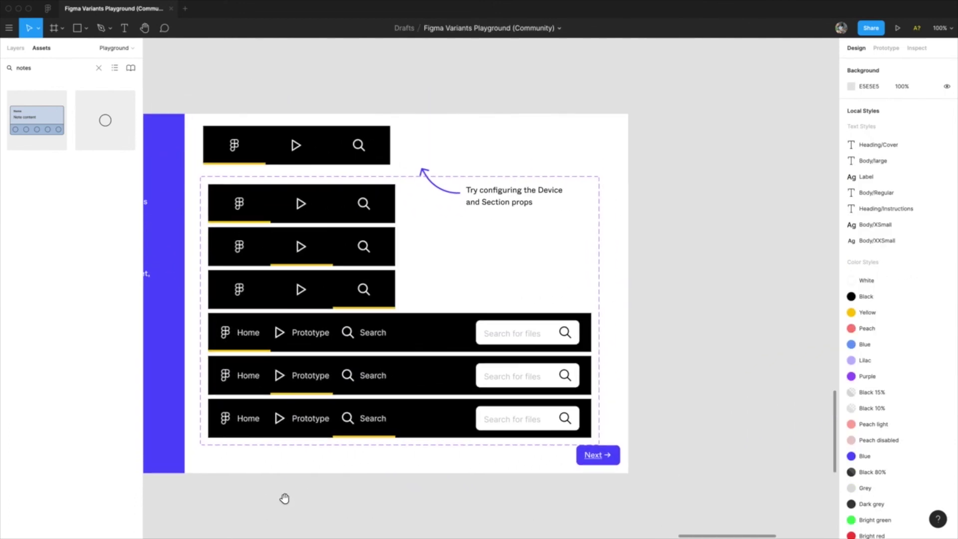
pyautogui.hscroll(-5, 515, 394)
pyautogui.moveTo(518, 445); pyautogui.dragTo(629, 488)
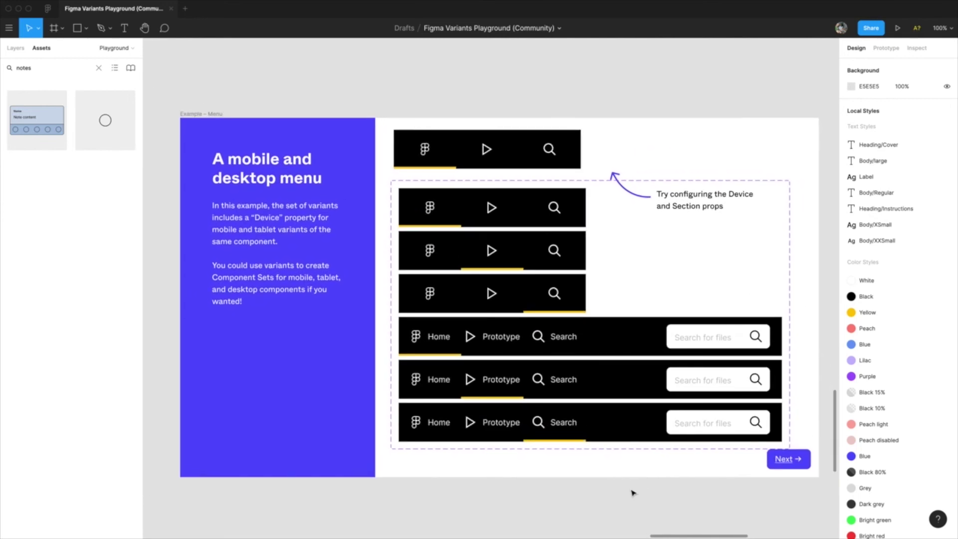
pyautogui.moveTo(633, 493); pyautogui.dragTo(599, 489)
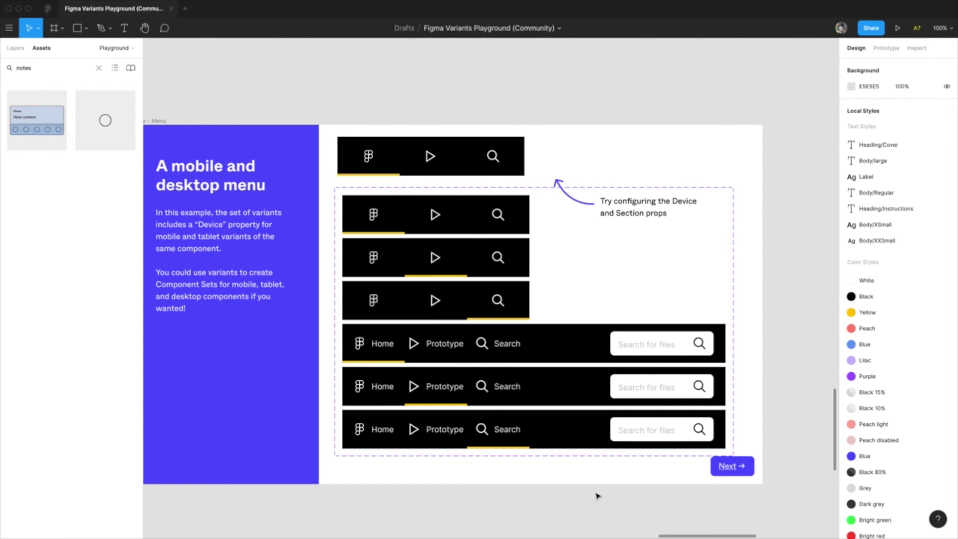
pyautogui.moveTo(598, 496); pyautogui.dragTo(615, 482)
# Switch the top menu instance's Section to Search, then Prototype
pyautogui.click(413, 152)
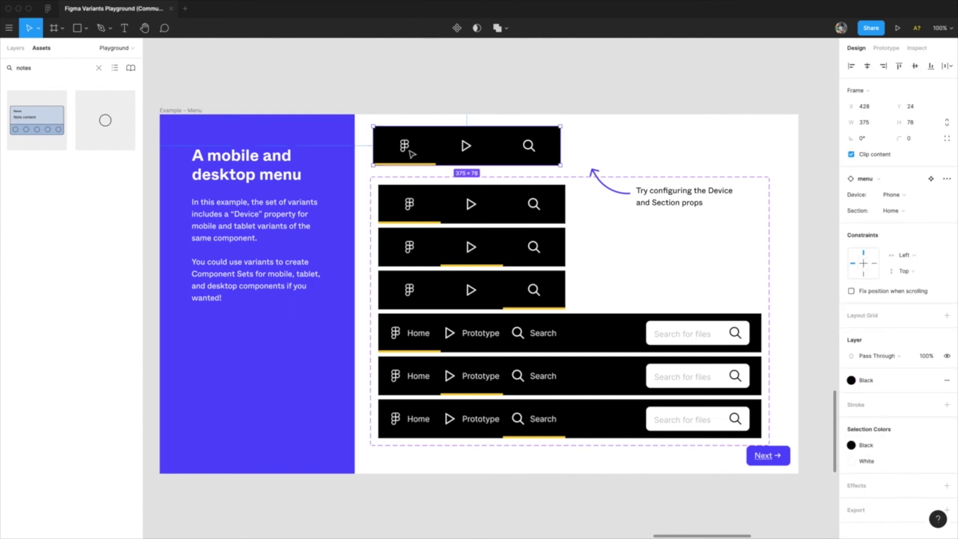
pyautogui.click(518, 97)
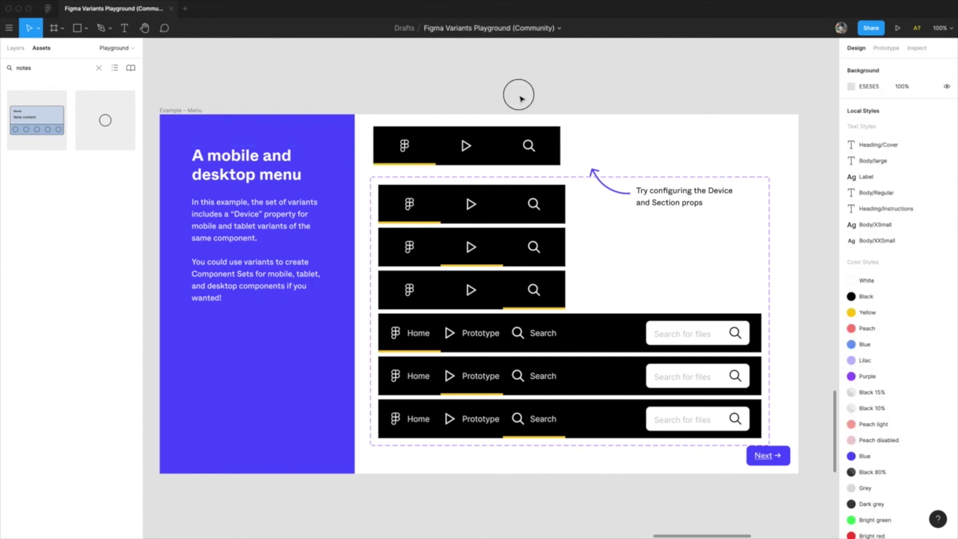
pyautogui.click(513, 144)
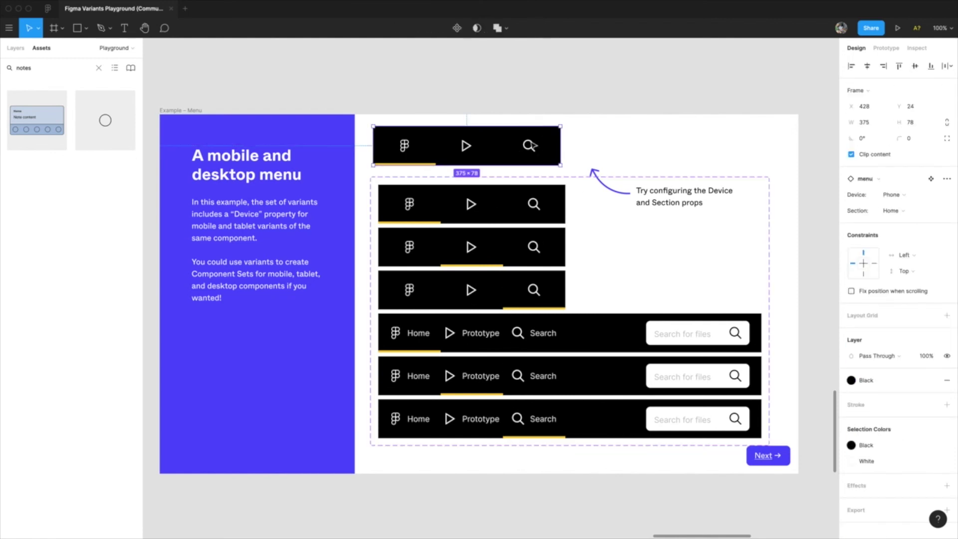
pyautogui.click(901, 211)
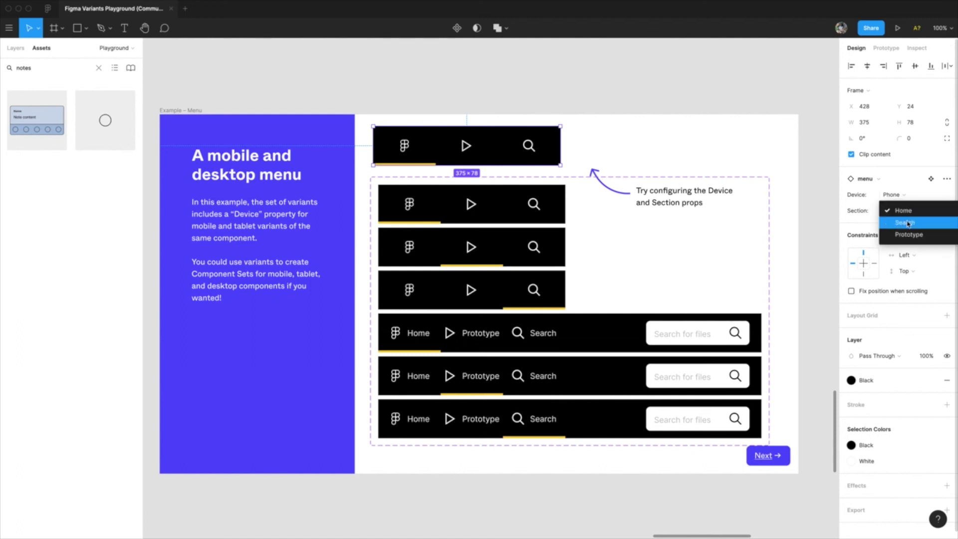
pyautogui.click(907, 224)
pyautogui.click(901, 211)
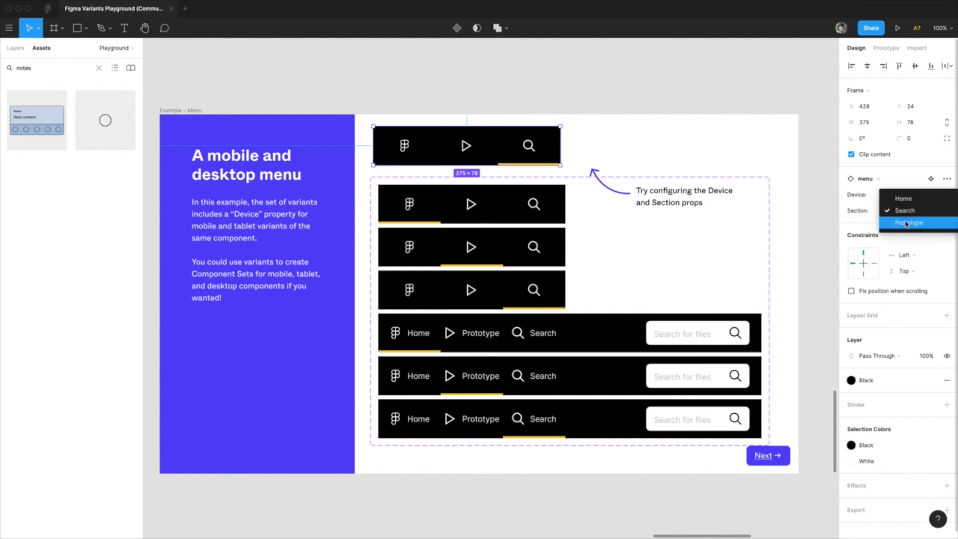
pyautogui.click(907, 223)
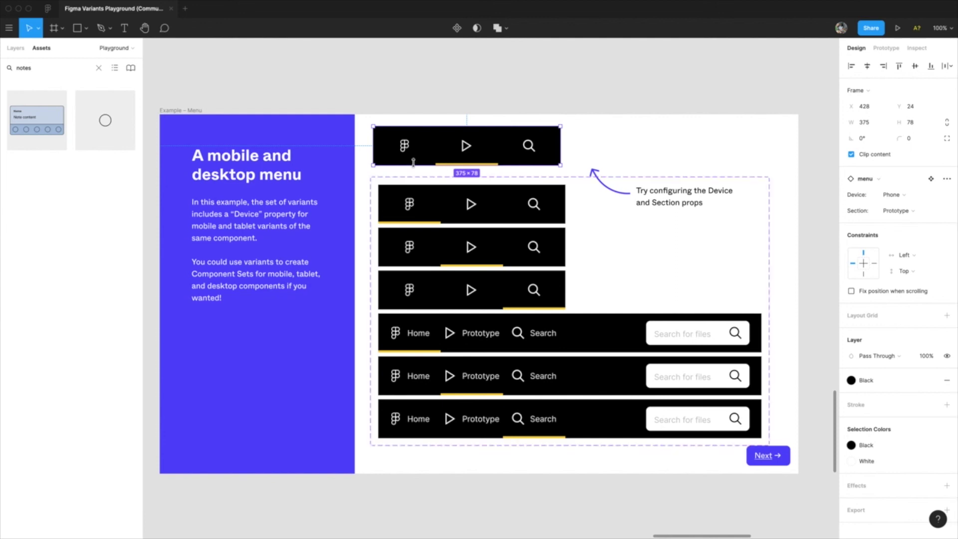
# Turn the menu into the Tablet variant and move it onto empty canvas
pyautogui.click(902, 195)
pyautogui.click(905, 207)
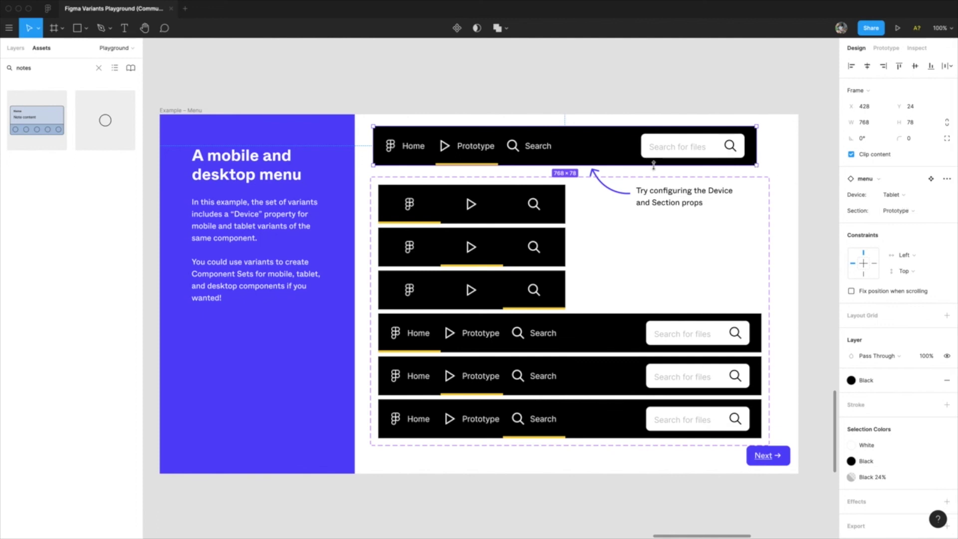
pyautogui.scroll(5, 572, 163)
pyautogui.moveTo(587, 350); pyautogui.dragTo(651, 222)
pyautogui.scroll(5, 560, 415)
# Set the tablet menu's Section to Search, then Home, and its Device back to Phone
pyautogui.click(913, 211)
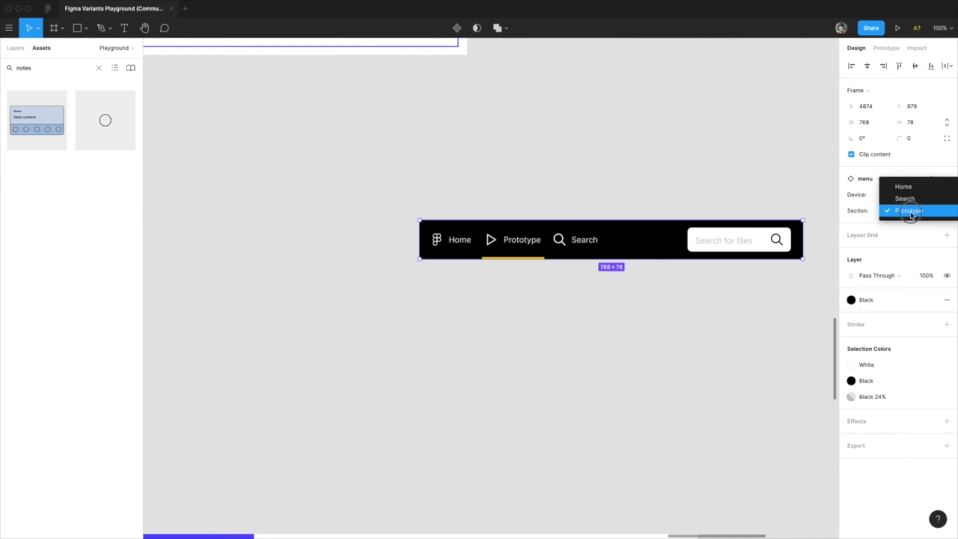
pyautogui.click(906, 198)
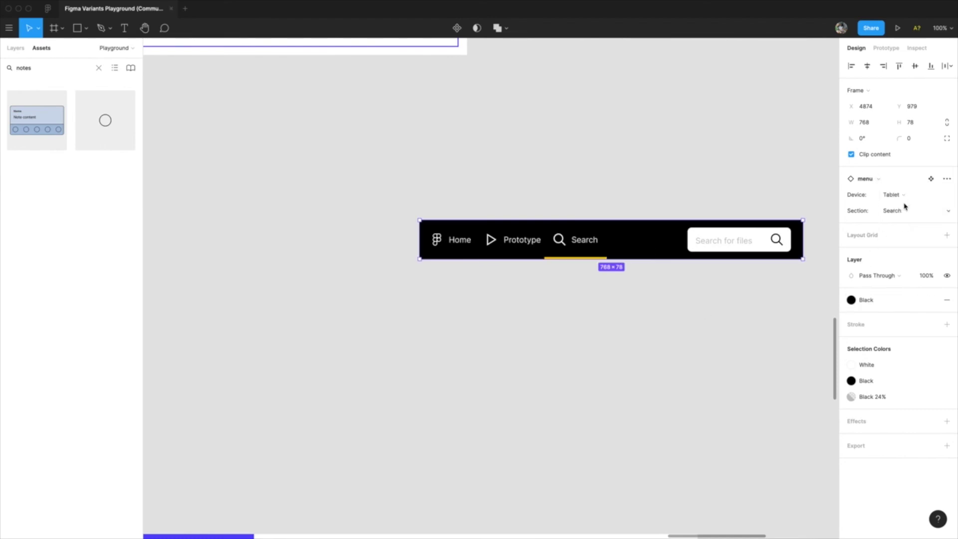
pyautogui.click(905, 208)
pyautogui.click(905, 198)
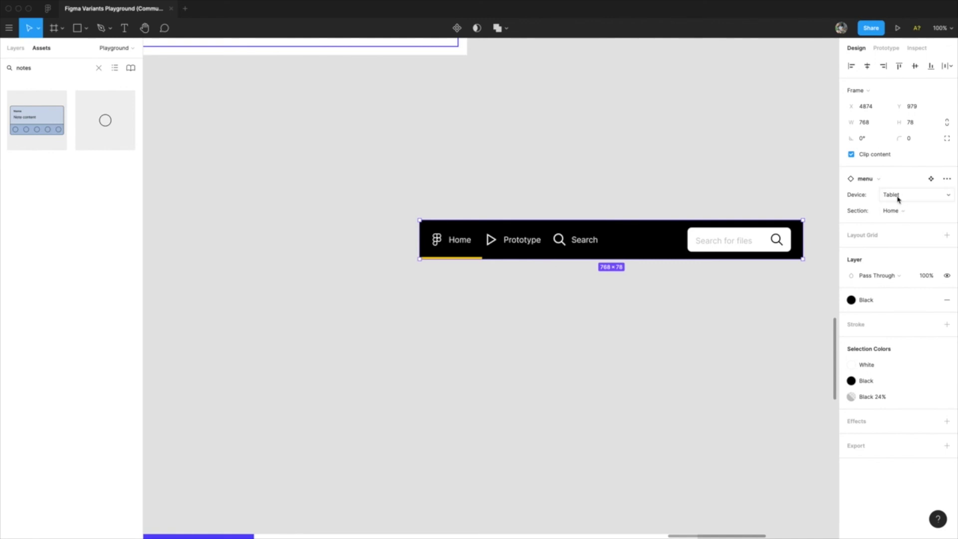
pyautogui.click(898, 196)
pyautogui.click(904, 183)
# Place the Phone menu back at the top of the menu example
pyautogui.click(654, 265)
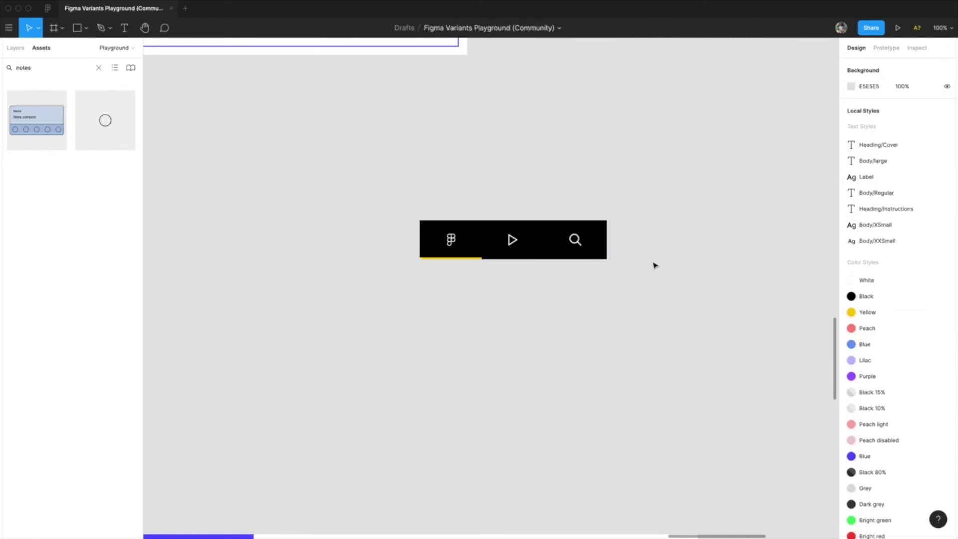
pyautogui.moveTo(575, 248); pyautogui.dragTo(594, 395)
pyautogui.scroll(-5, 627, 419)
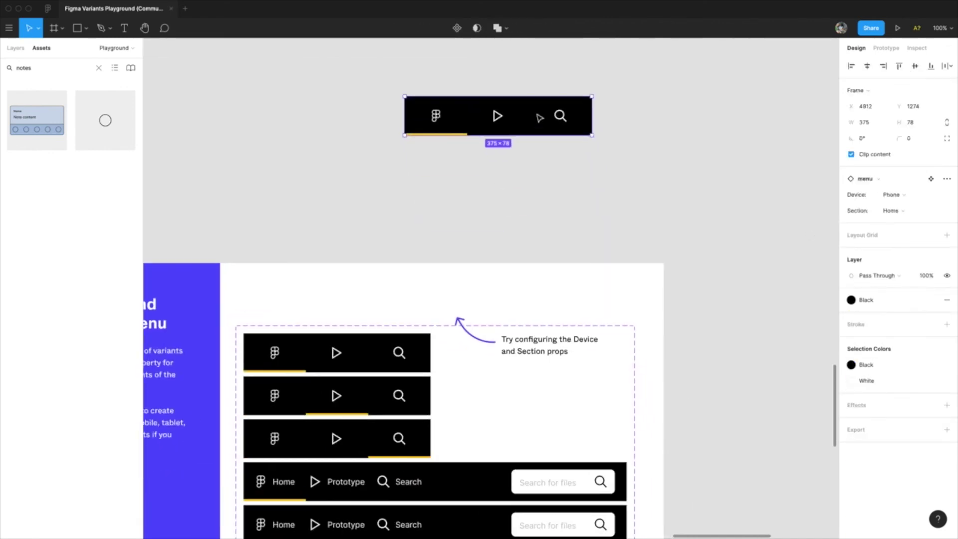
pyautogui.moveTo(541, 113); pyautogui.dragTo(371, 282)
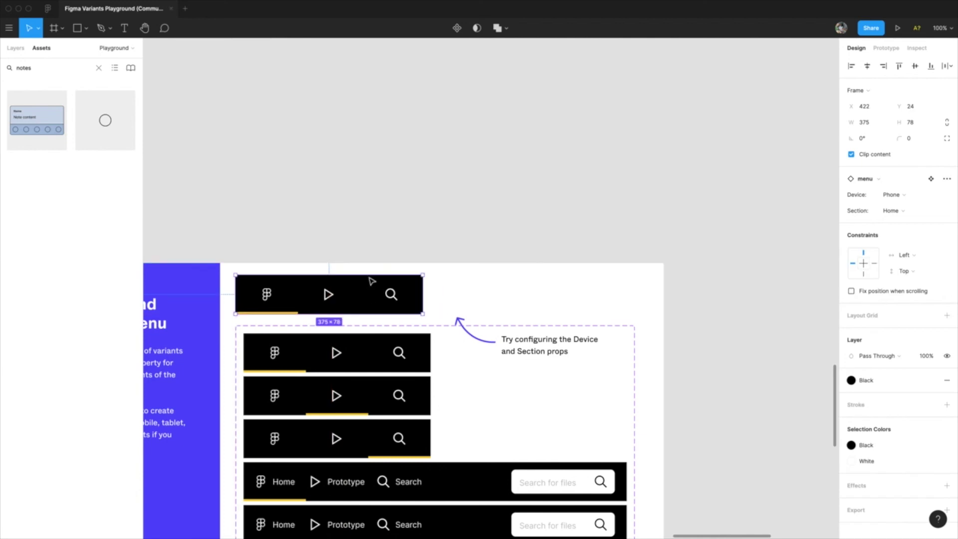
pyautogui.moveTo(414, 192); pyautogui.dragTo(553, 97)
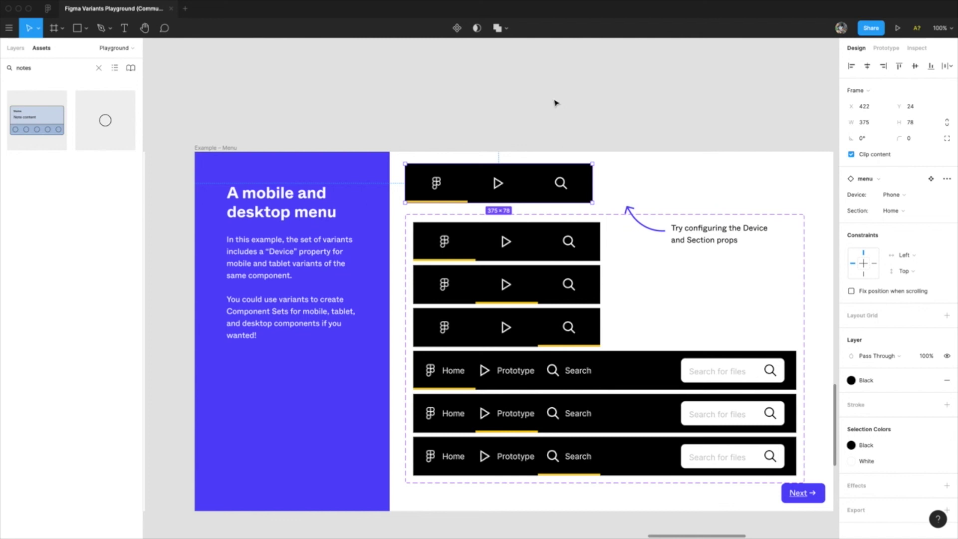
# Zoom out to 50%, pan across to Additional resources, and return to 100%
pyautogui.click(556, 103)
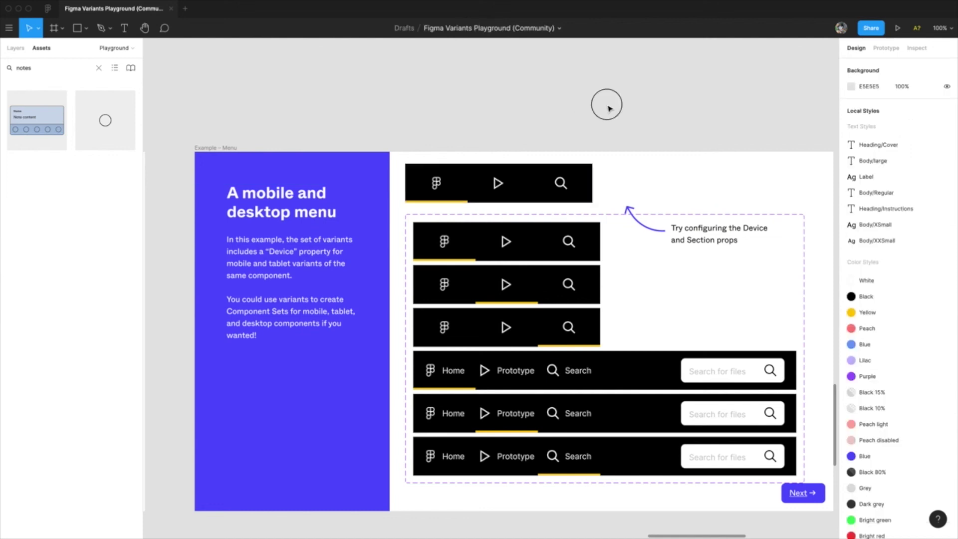
pyautogui.moveTo(685, 122); pyautogui.dragTo(829, 261)
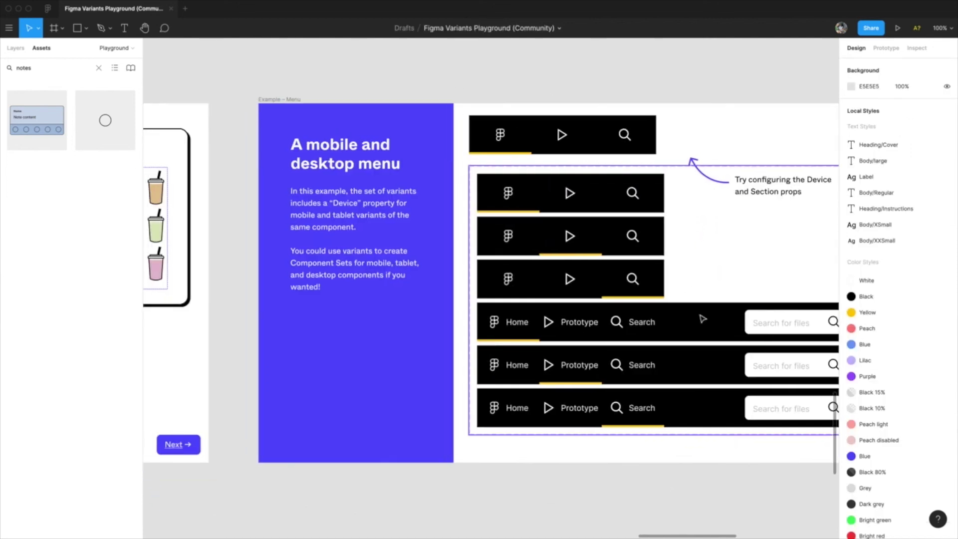
pyautogui.press('-')
pyautogui.moveTo(434, 445); pyautogui.dragTo(761, 372)
pyautogui.moveTo(270, 383); pyautogui.dragTo(597, 375)
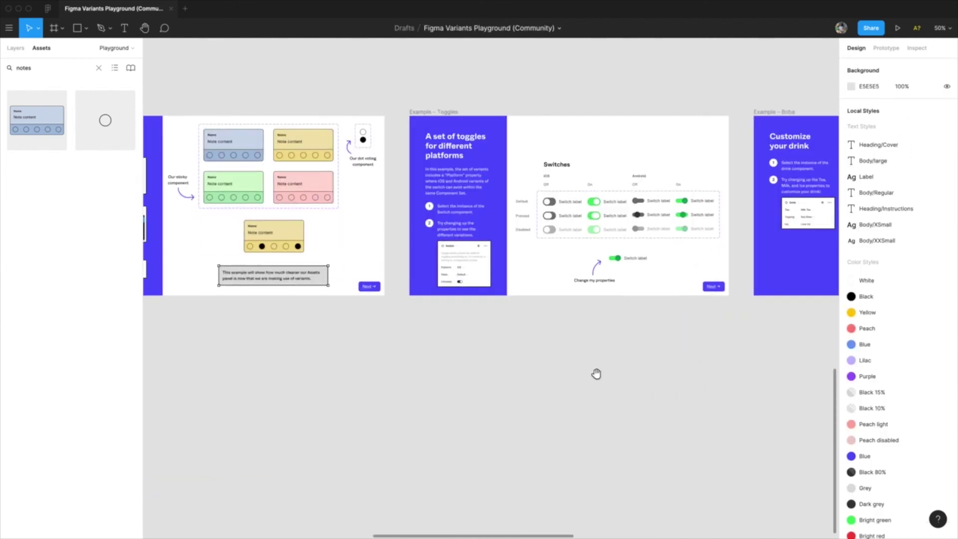
pyautogui.moveTo(212, 407); pyautogui.dragTo(556, 336)
pyautogui.moveTo(171, 344); pyautogui.dragTo(766, 332)
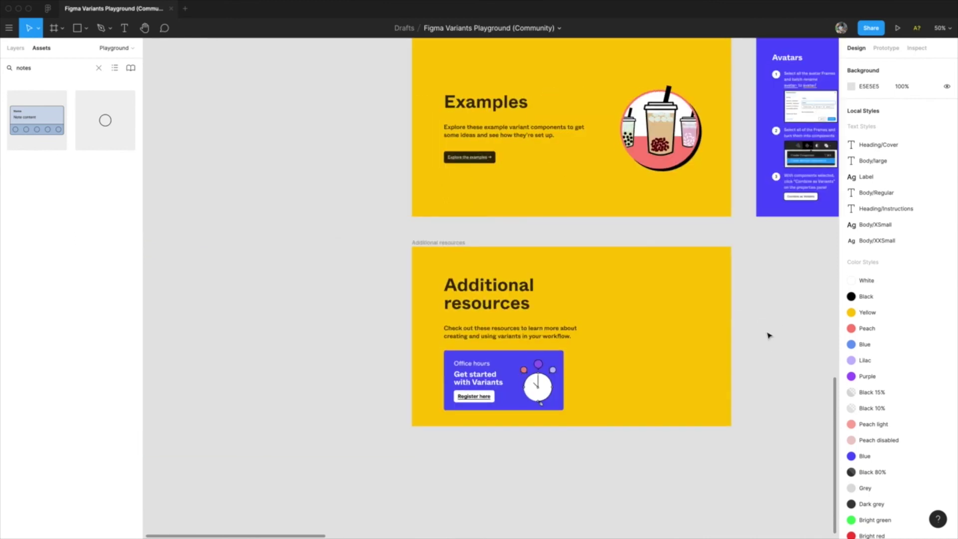
pyautogui.hotkey('shift', '0')
pyautogui.moveTo(642, 186); pyautogui.dragTo(470, 86)
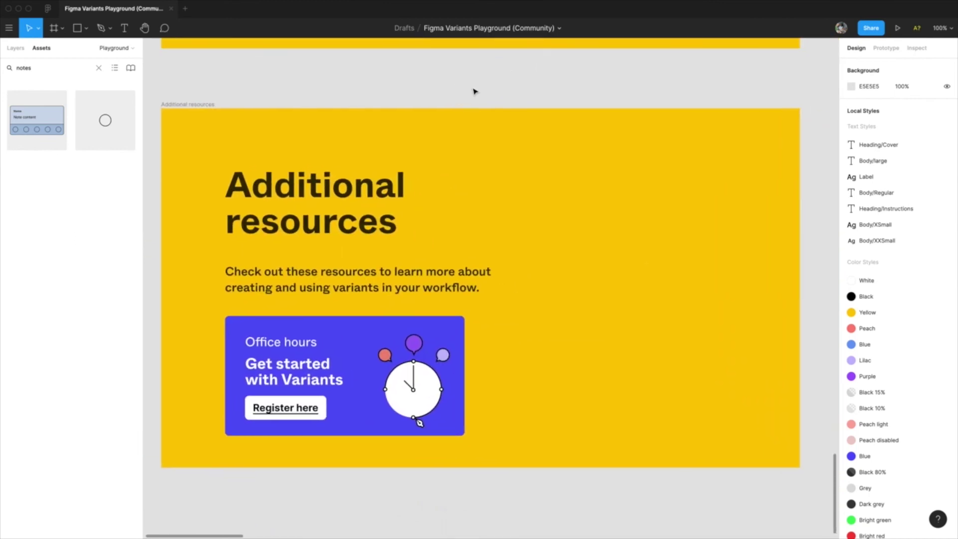